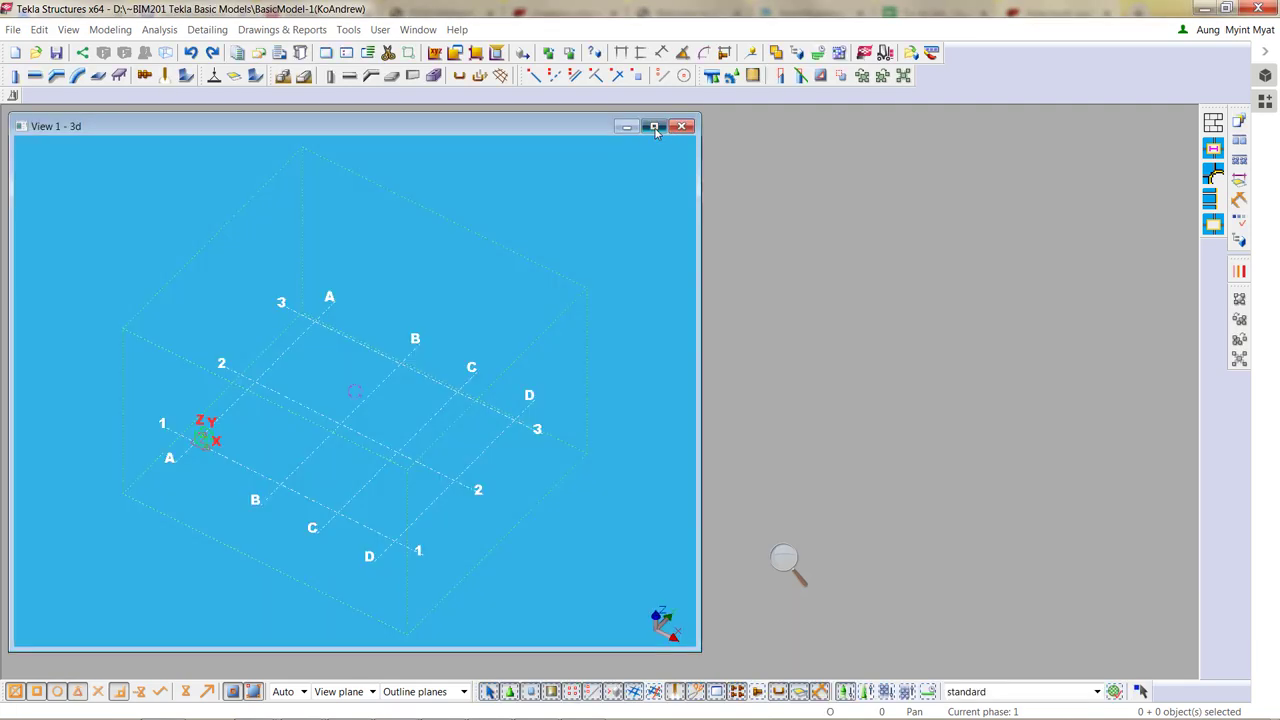
# Maximize the 3D view window so the grid model fills the workspace
pyautogui.click(653, 127)
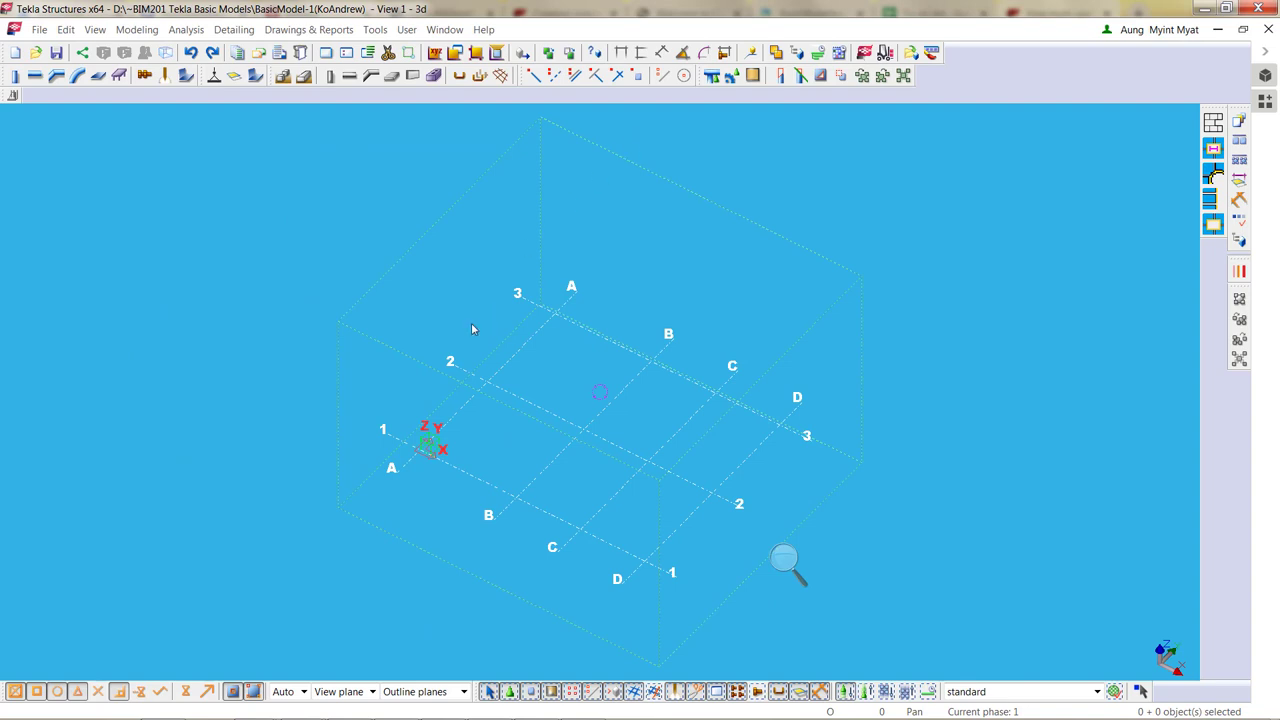
pyautogui.moveTo(406, 340); pyautogui.dragTo(351, 311, button='middle')
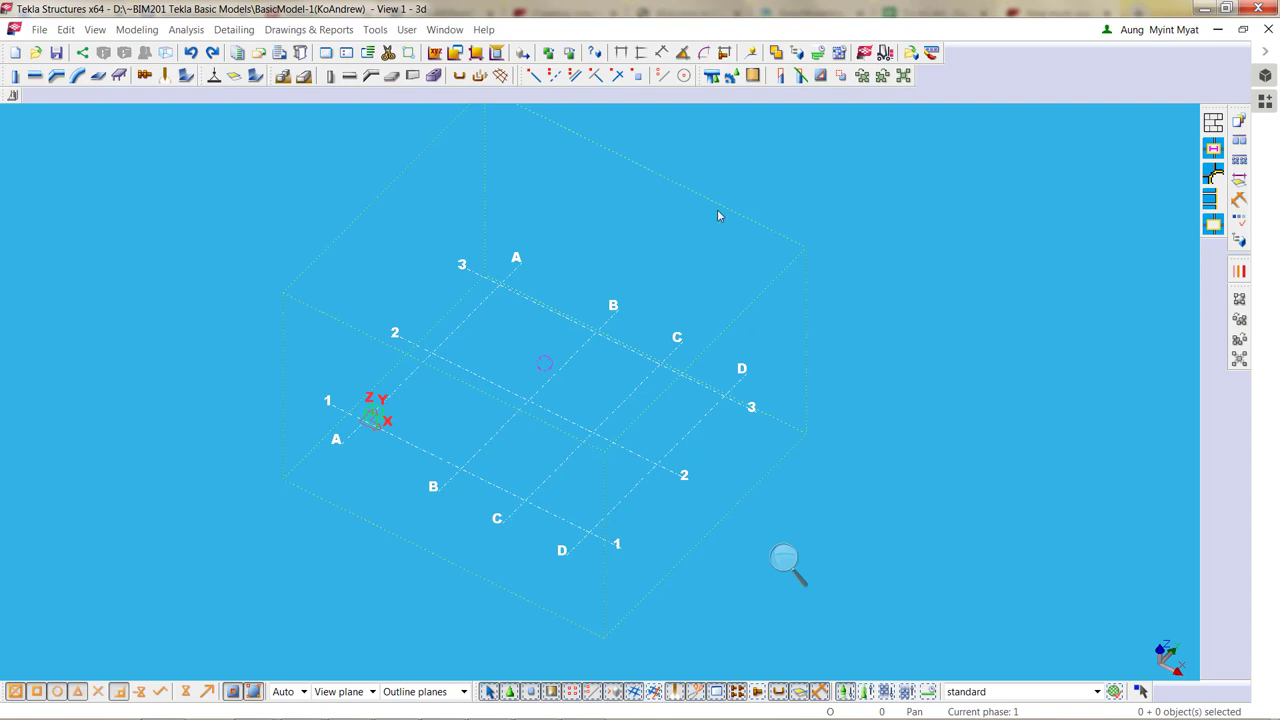
# Switch to Assignment-1.pdf in Adobe Acrobat and examine the Grid 1 section, floor plan, isometric view and title block of the Train 1 Model
pyautogui.moveTo(414, 712)
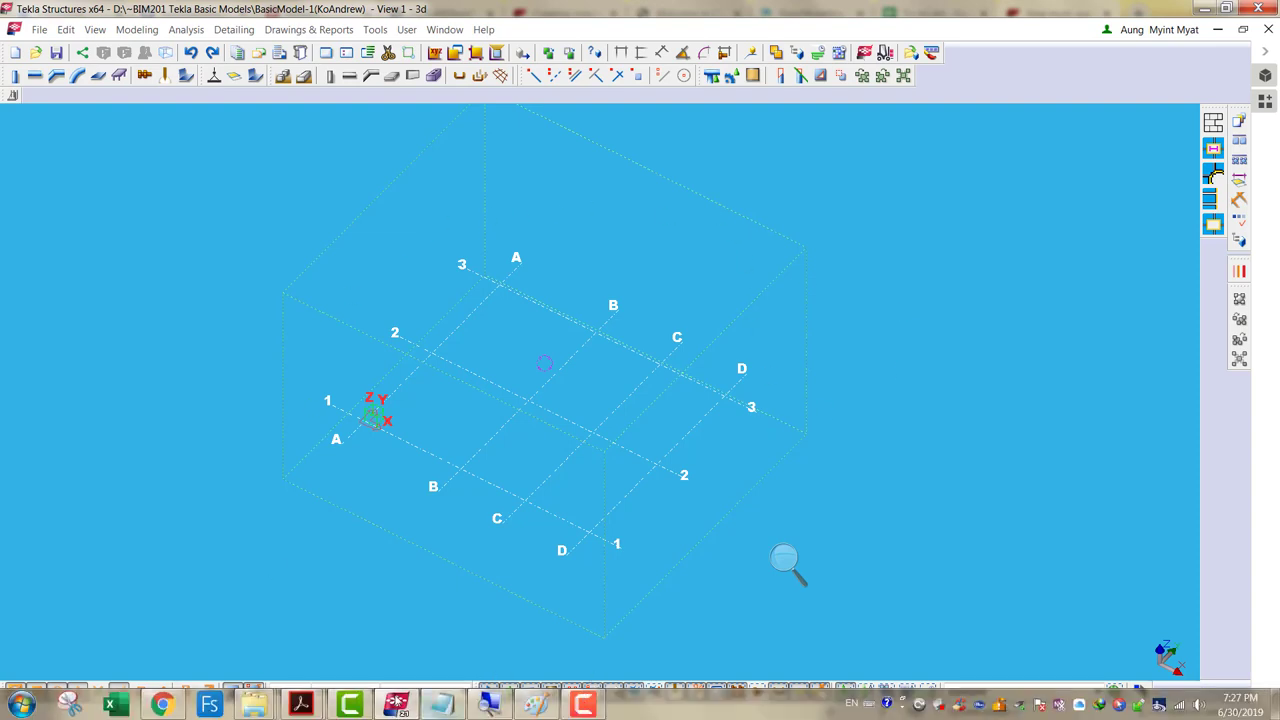
pyautogui.moveTo(305, 703)
pyautogui.click(395, 615)
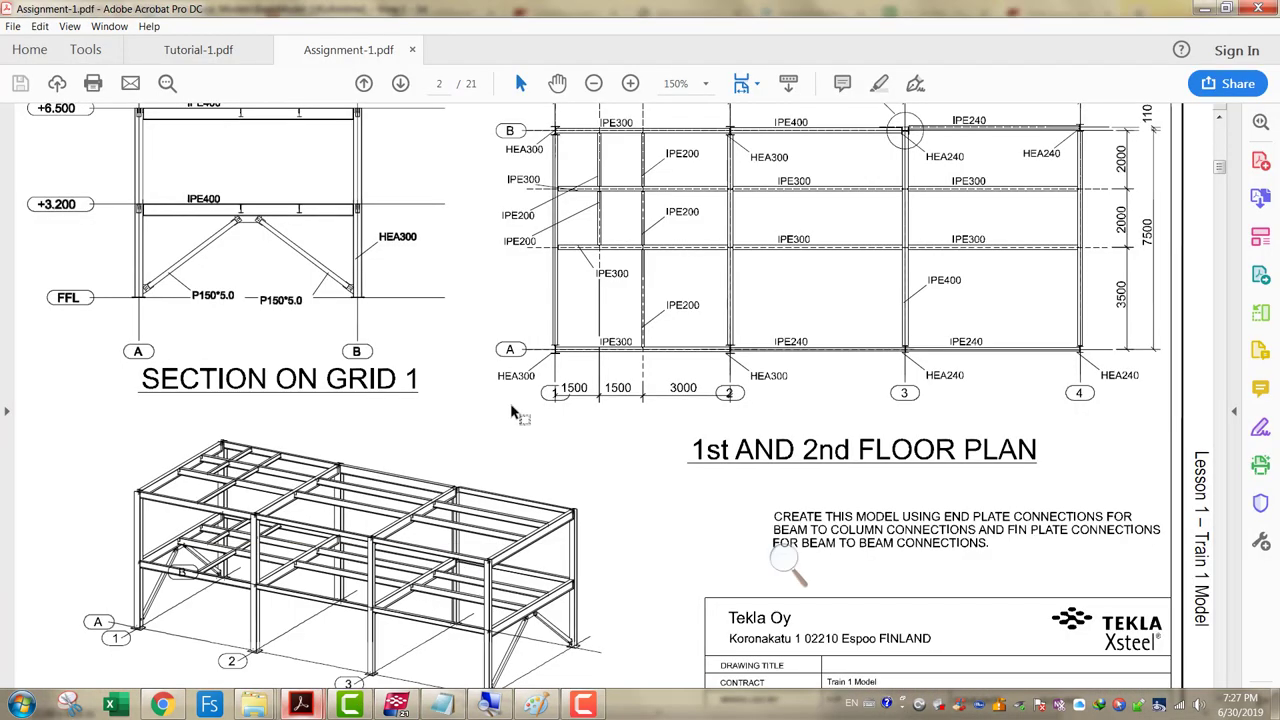
pyautogui.scroll(2, 575, 237)
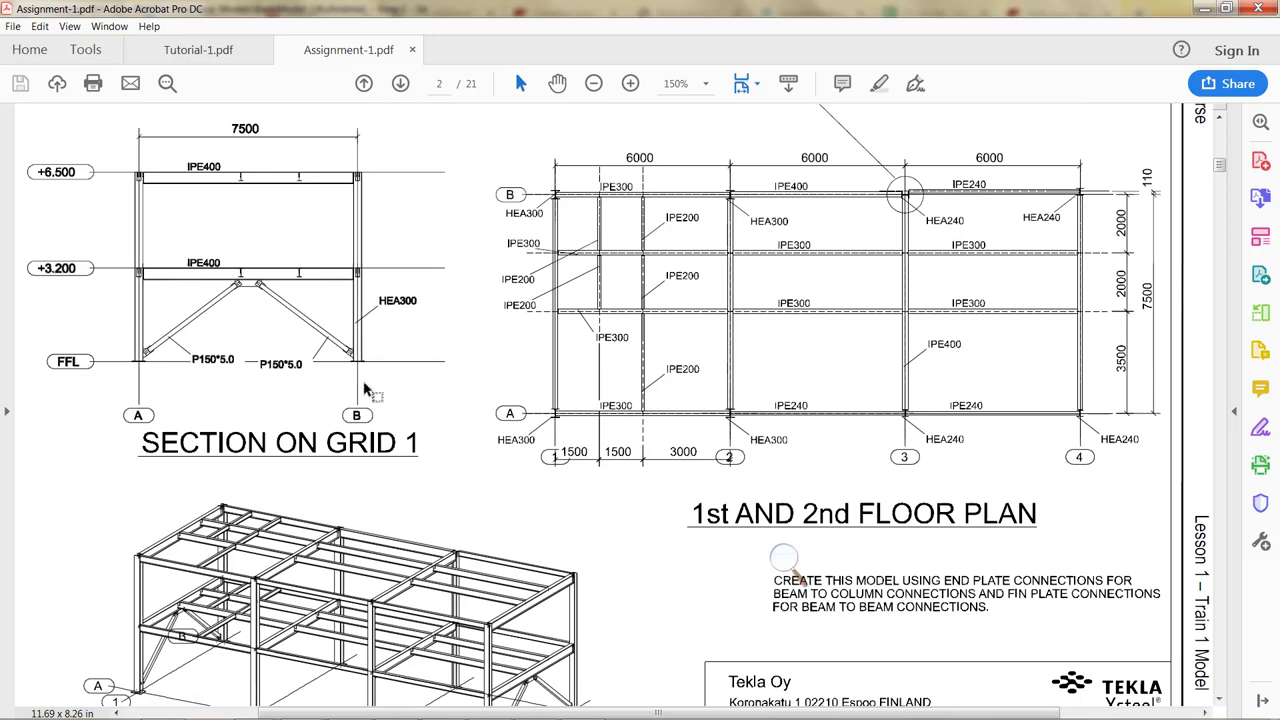
pyautogui.scroll(-2, 180, 540)
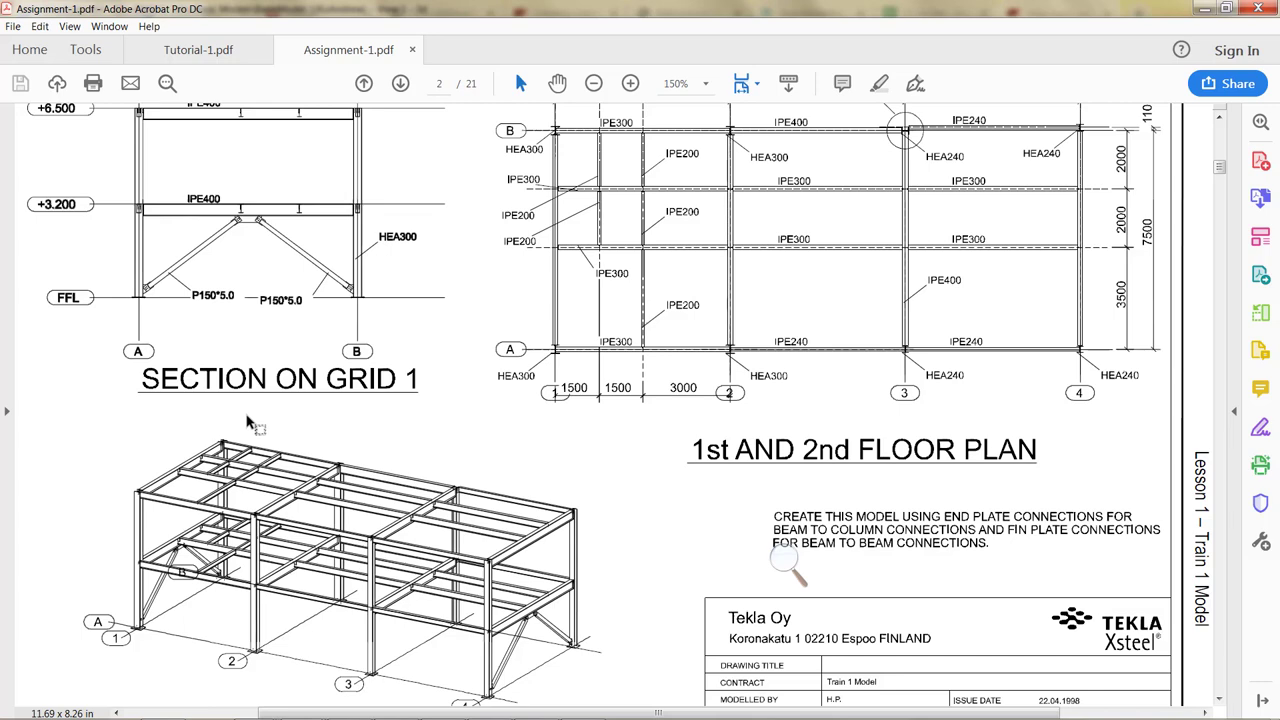
pyautogui.scroll(3, 250, 422)
pyautogui.scroll(-4, 250, 422)
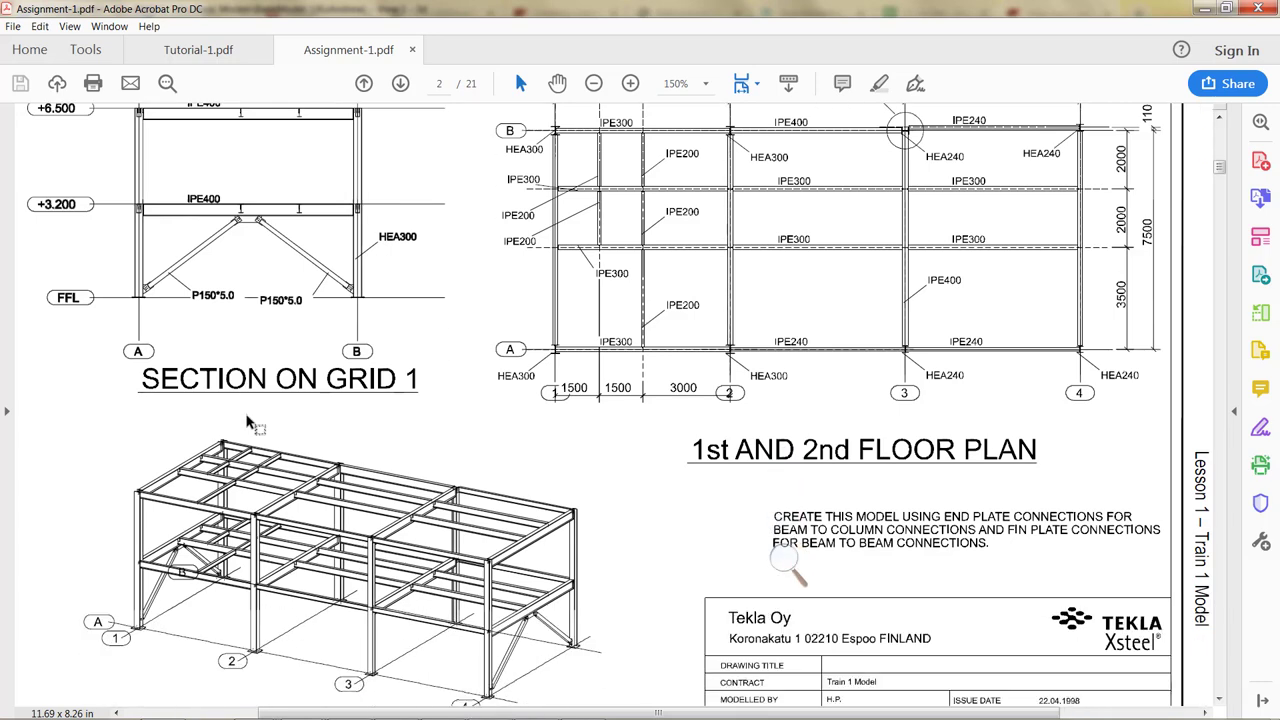
pyautogui.scroll(-7, 250, 422)
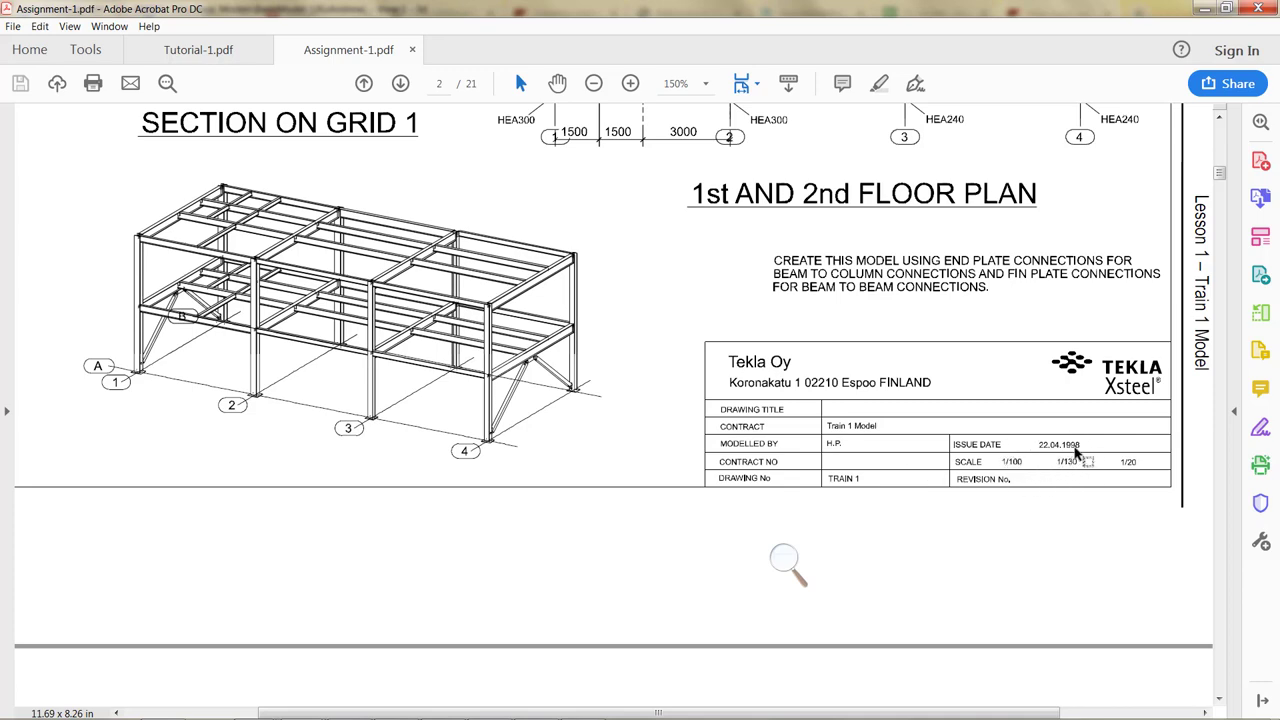
# Switch back to Tekla Structures and open the project properties for the model
pyautogui.hotkey('alt', 'Tab')
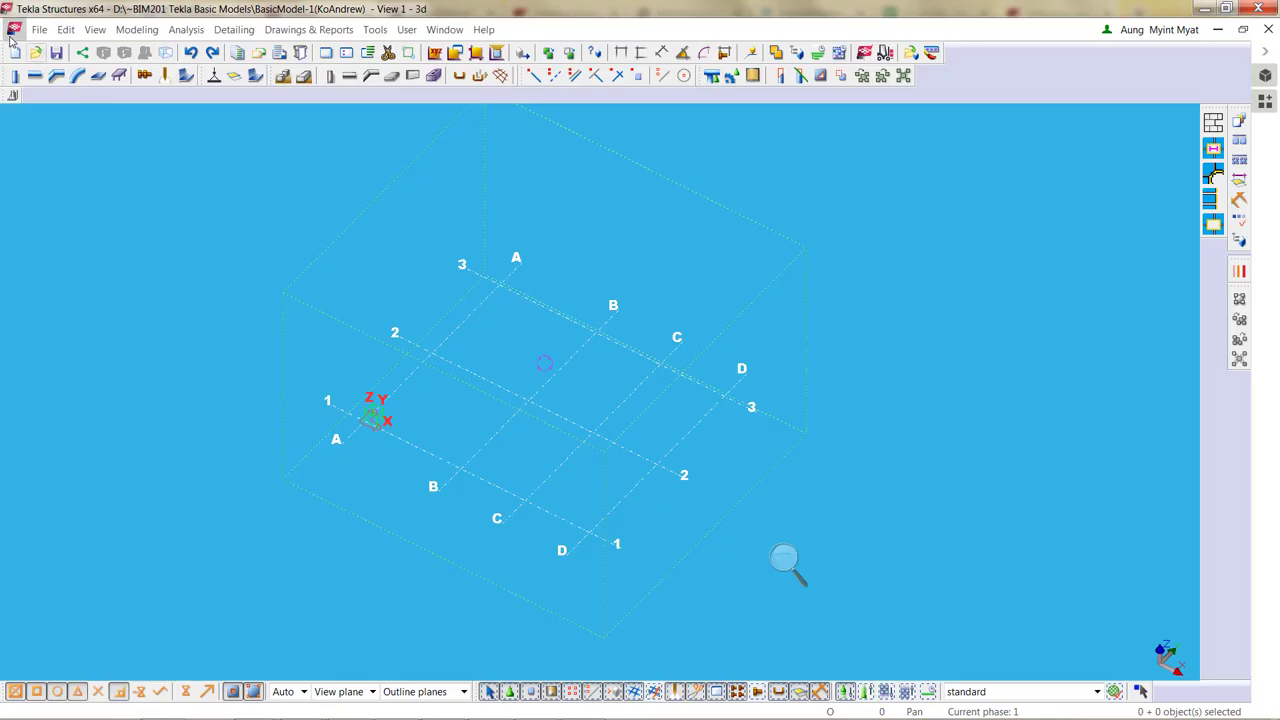
pyautogui.click(40, 31)
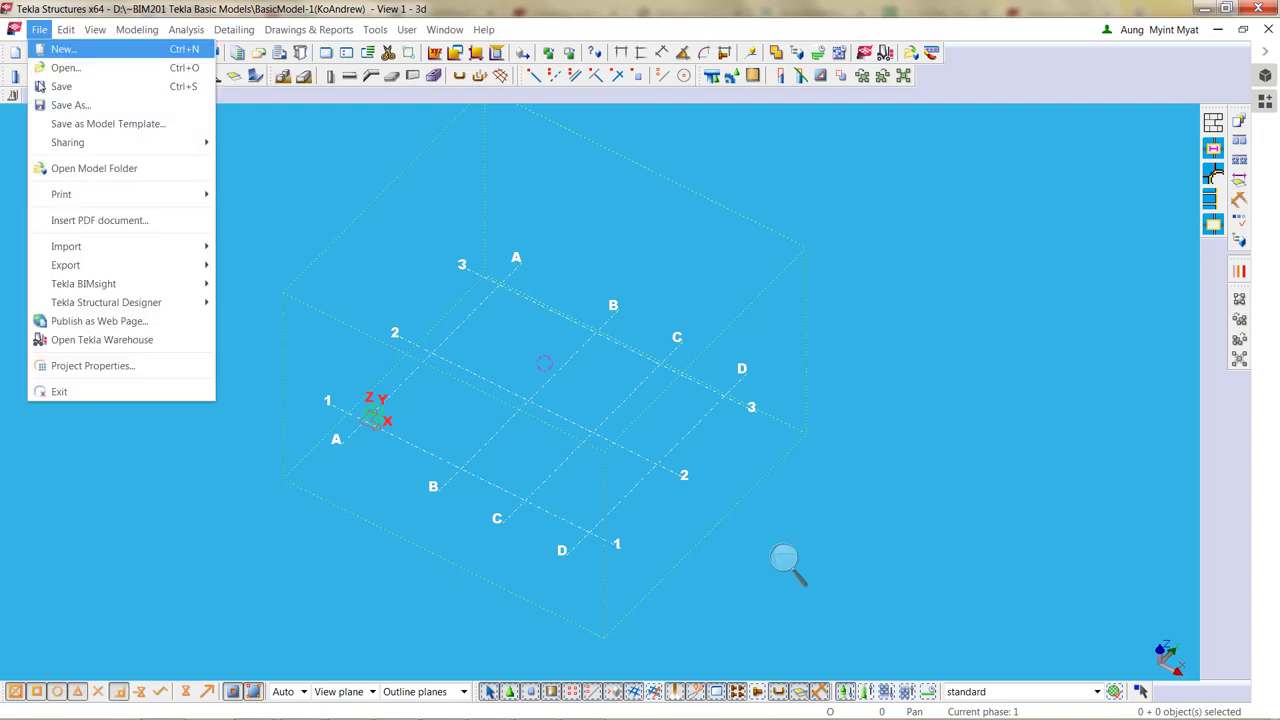
pyautogui.click(103, 368)
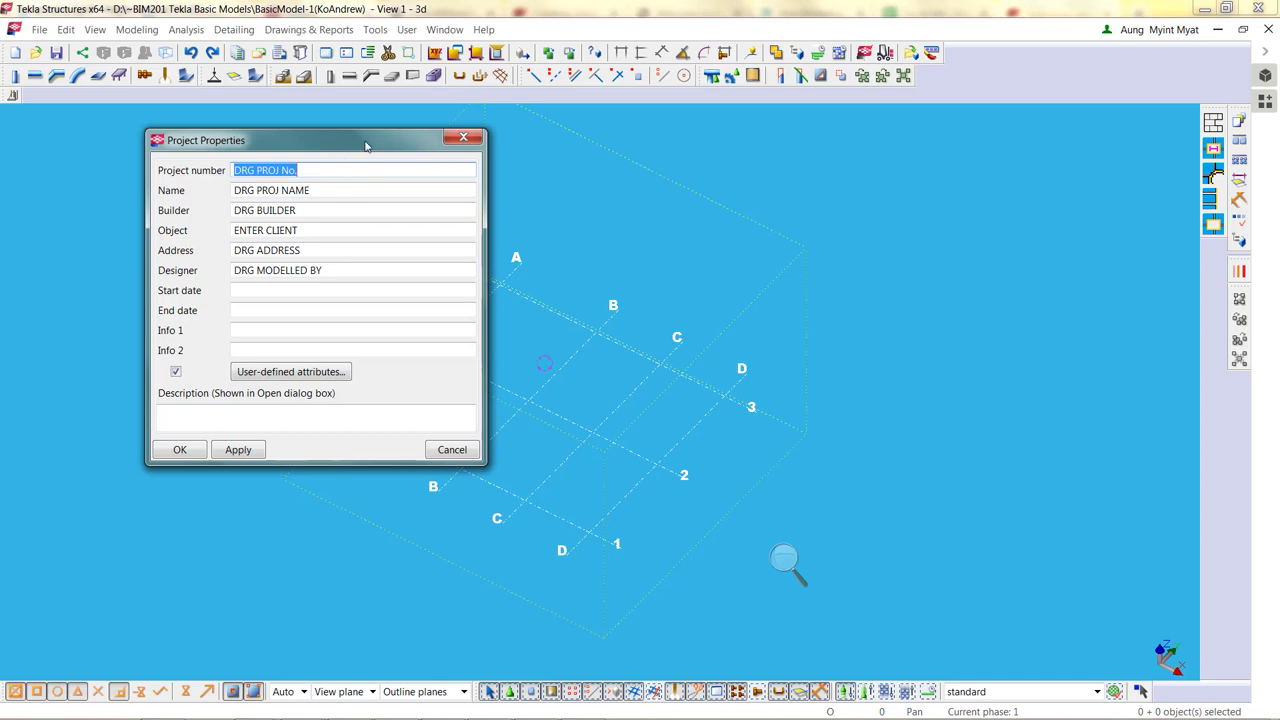
pyautogui.moveTo(366, 142); pyautogui.dragTo(577, 114)
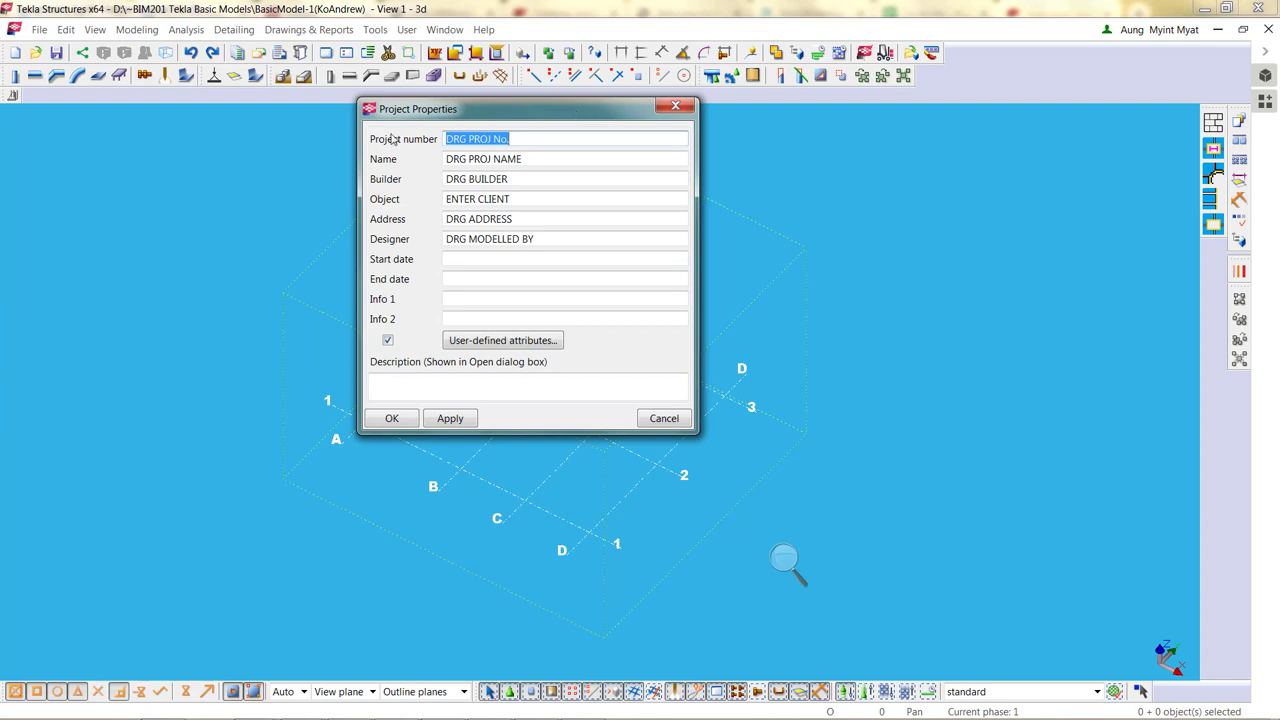
# Switch to Chrome, search Google for trimble connect and open the Trimble Connect projects list
pyautogui.press('super')
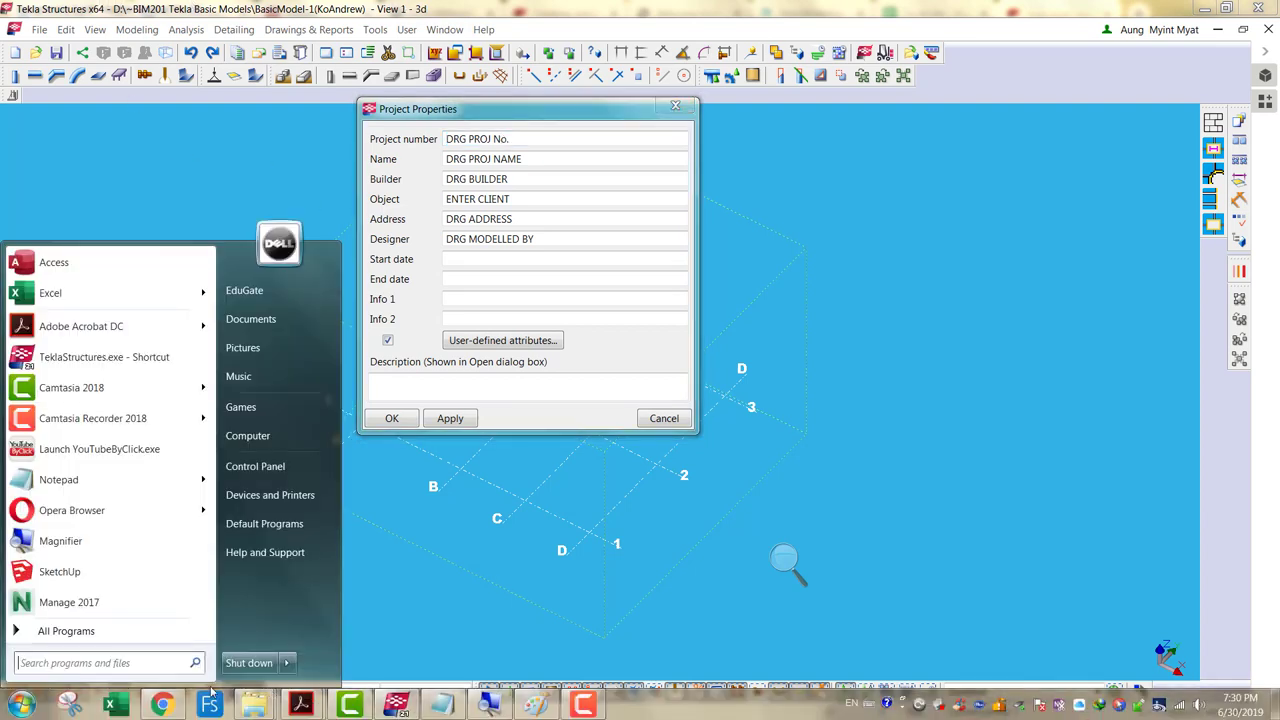
pyautogui.click(163, 705)
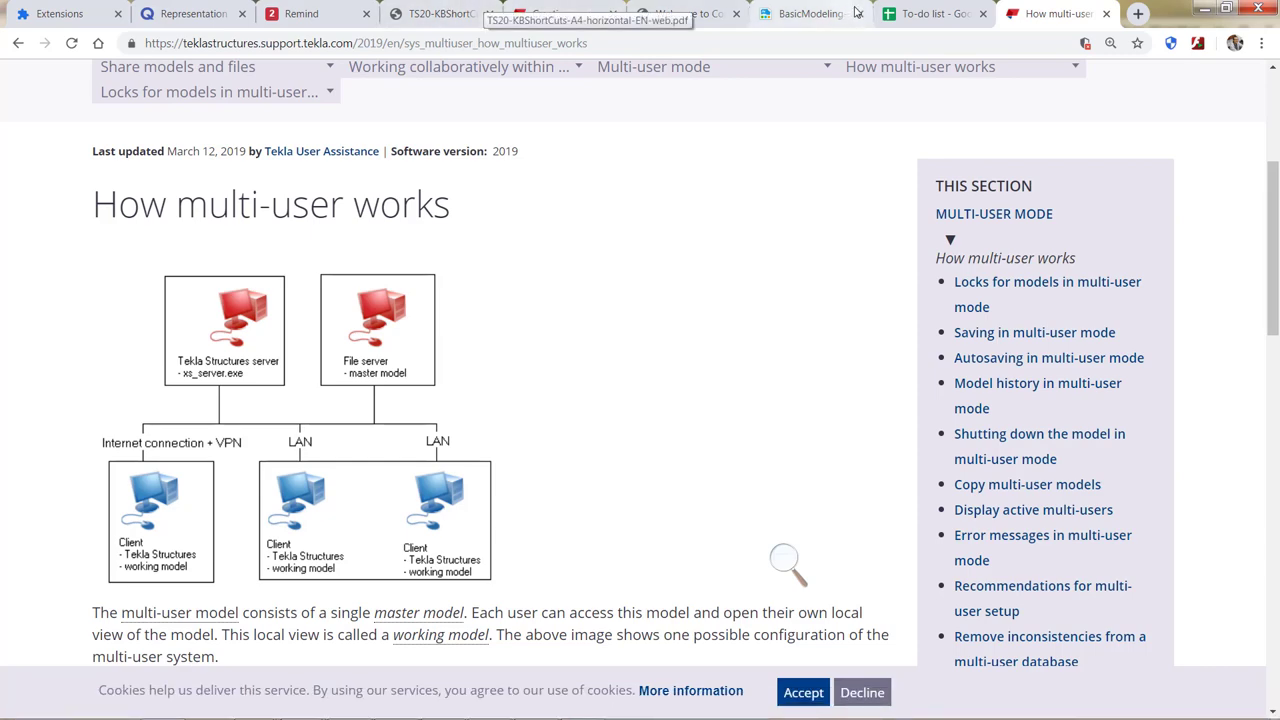
pyautogui.click(800, 12)
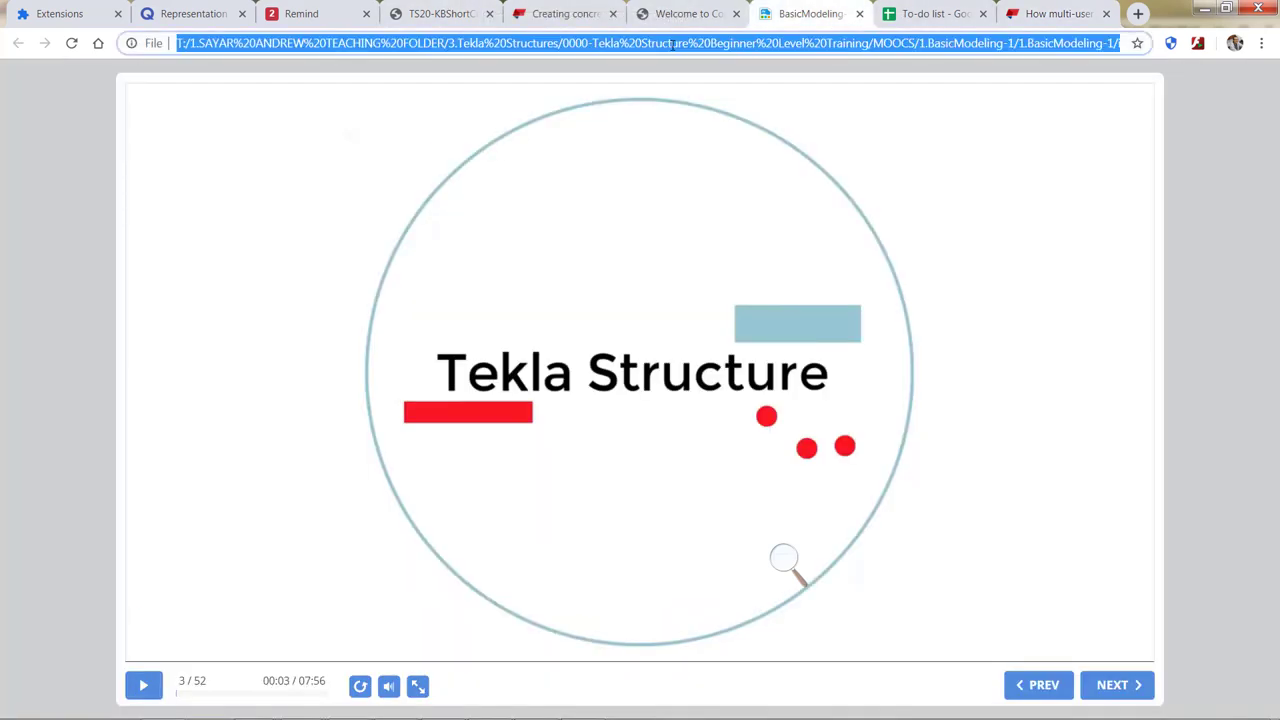
pyautogui.write('tri')
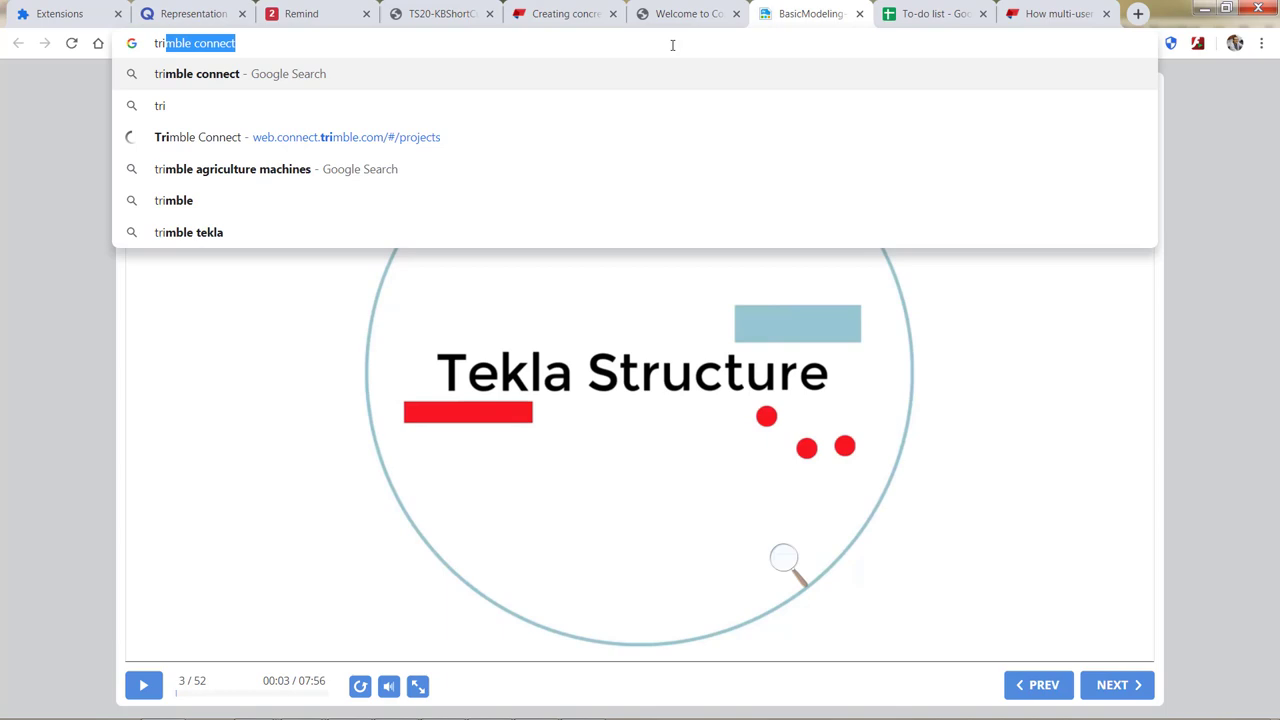
pyautogui.press('Return')
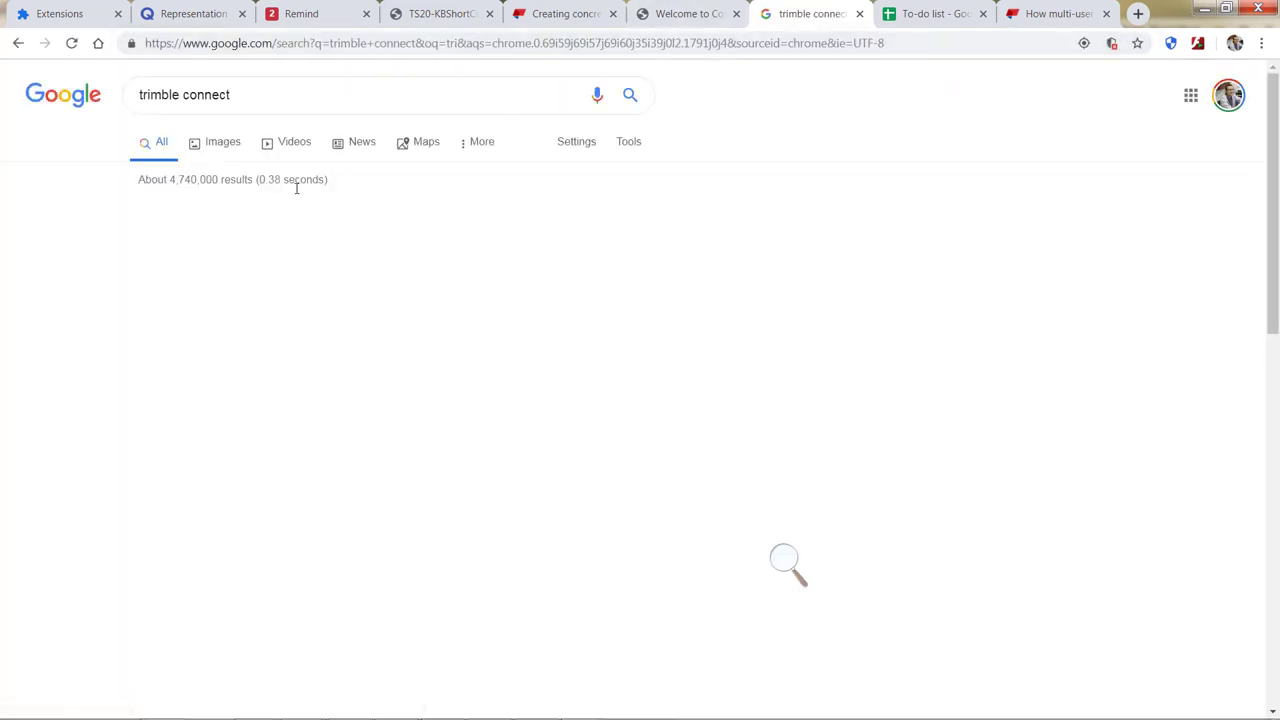
pyautogui.click(236, 217)
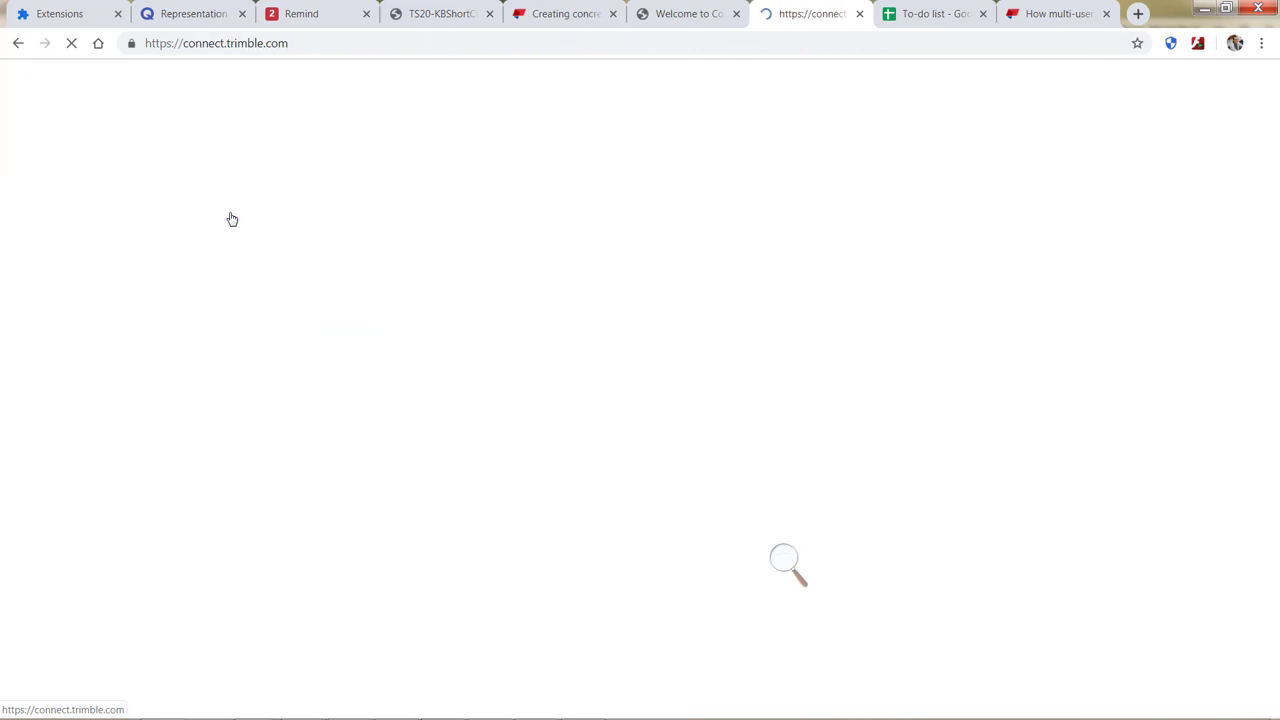
pyautogui.click(1180, 85)
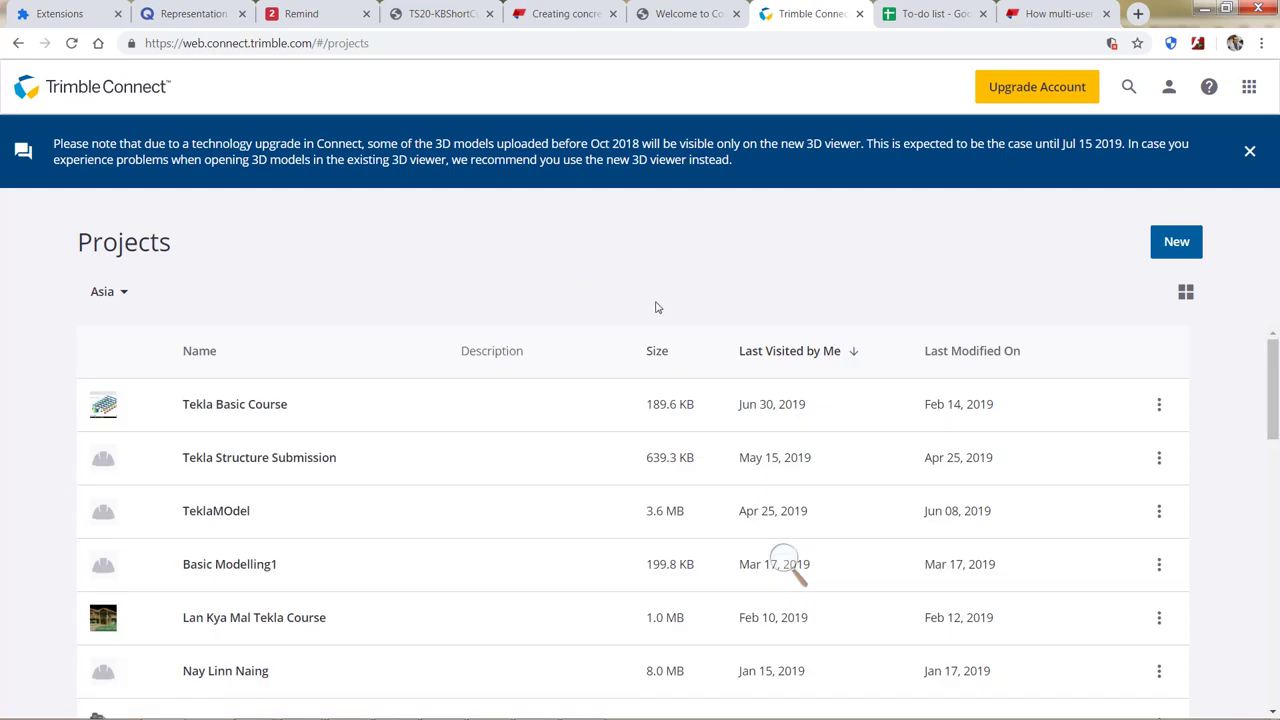
# Open the Tekla Basic Course project from the projects list
pyautogui.scroll(-1, 452, 358)
pyautogui.scroll(1, 190, 360)
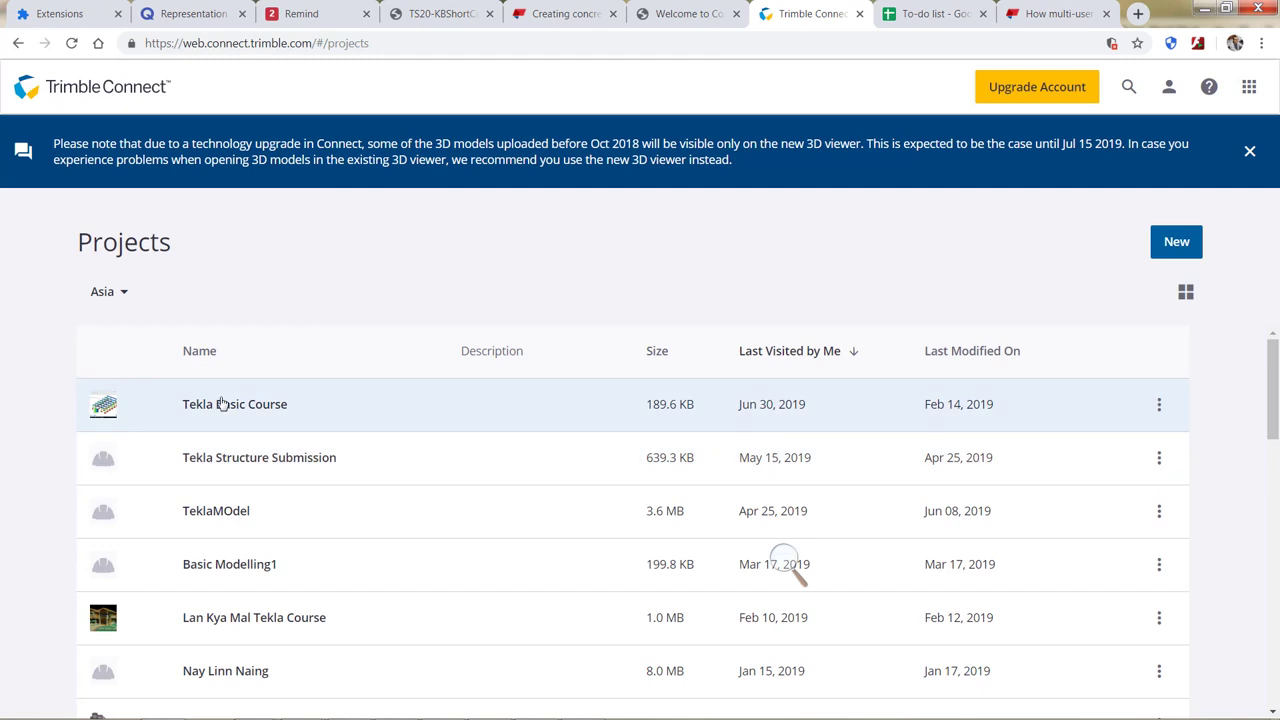
pyautogui.click(217, 404)
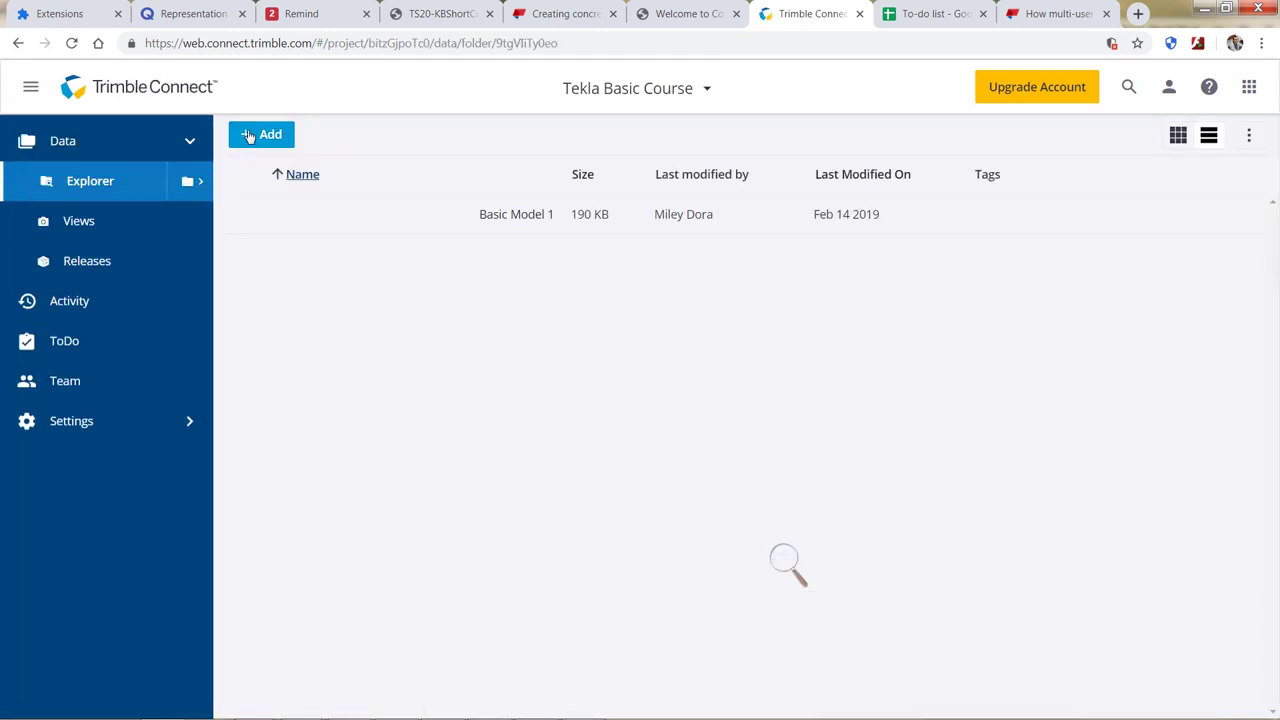
# Start creating a 3D model in the Tekla Basic Course project, allowing the blocked popup once
pyautogui.click(249, 136)
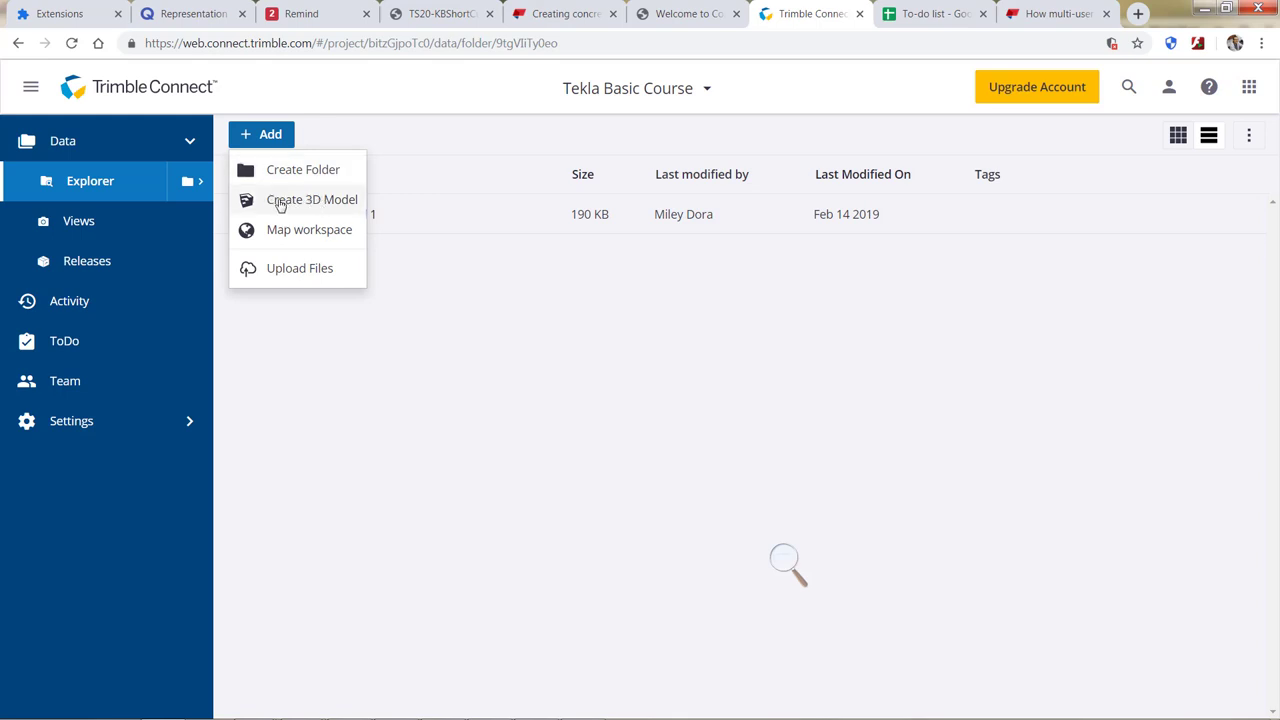
pyautogui.rightClick(263, 196)
pyautogui.click(256, 210)
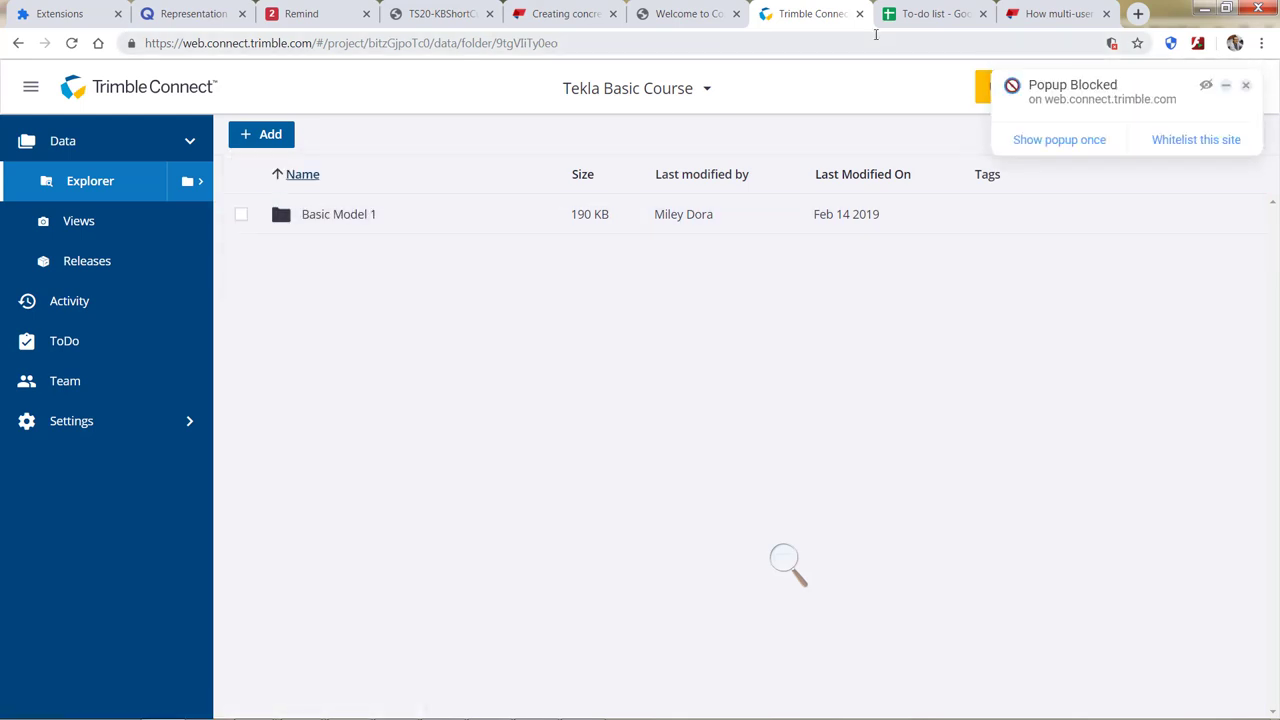
pyautogui.click(1043, 147)
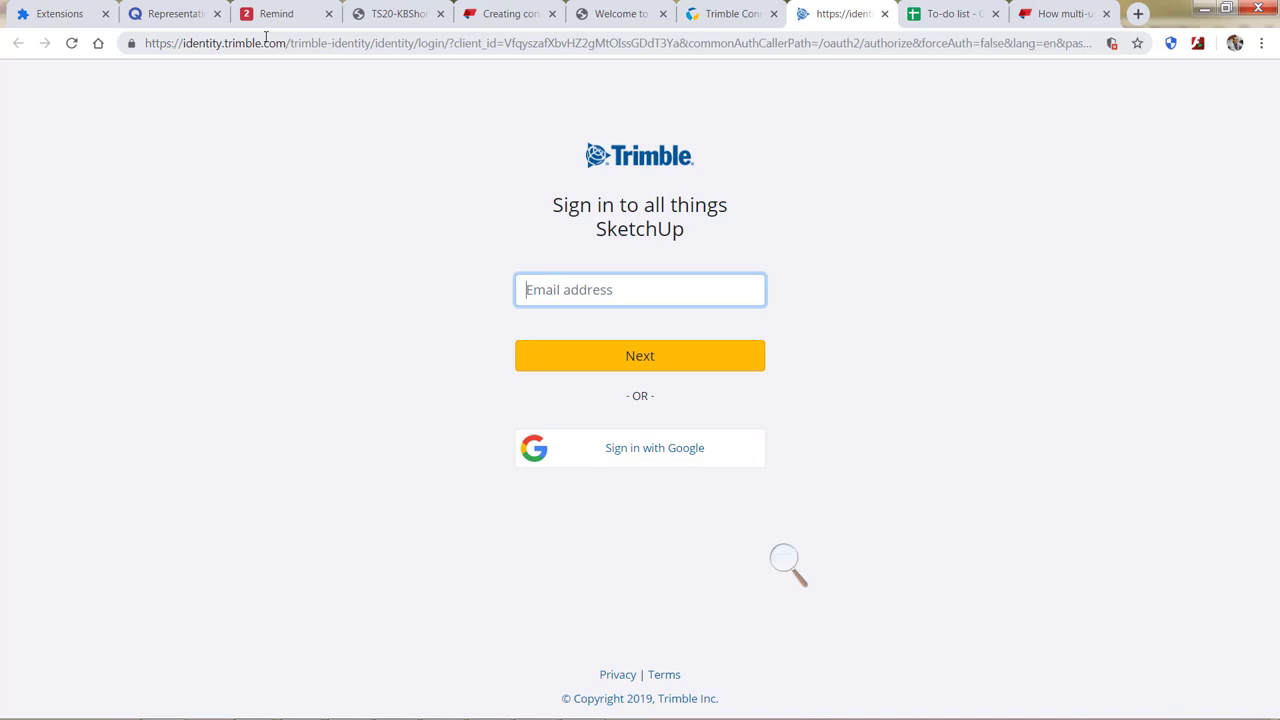
# Sign in to SketchUp with the account's e-mail address and password
pyautogui.click(657, 285)
pyautogui.click(597, 357)
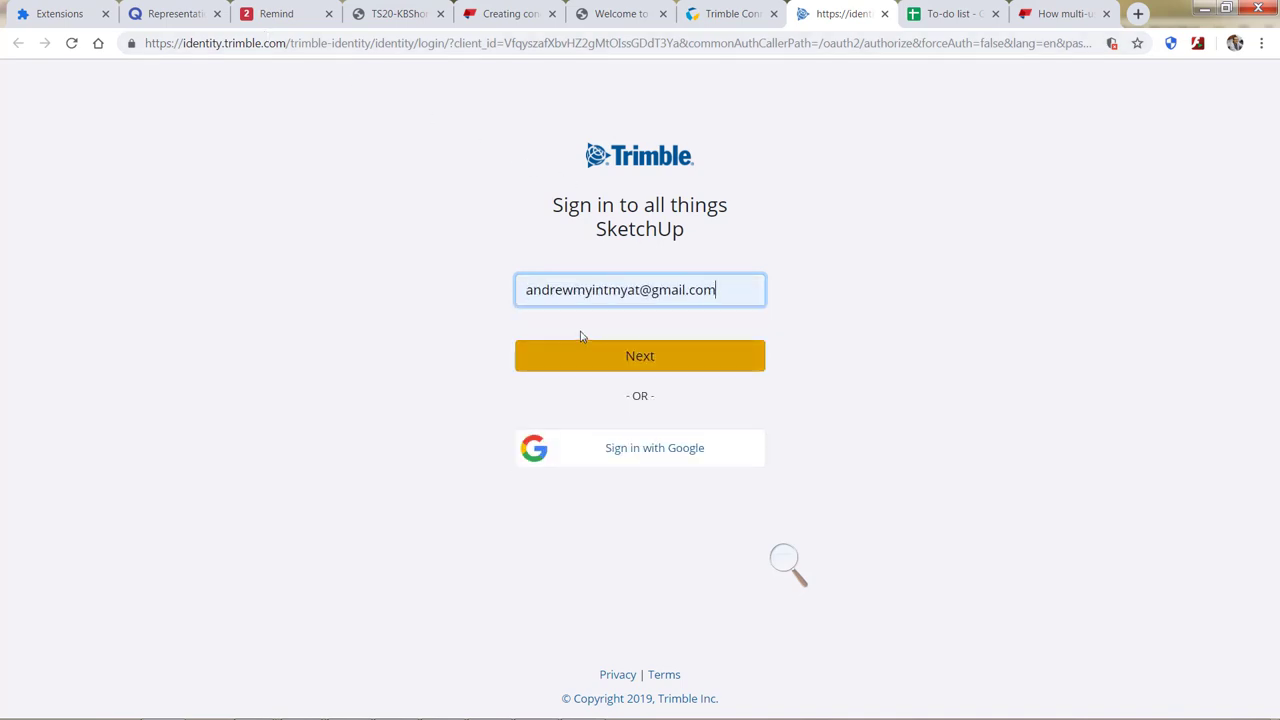
pyautogui.click(597, 346)
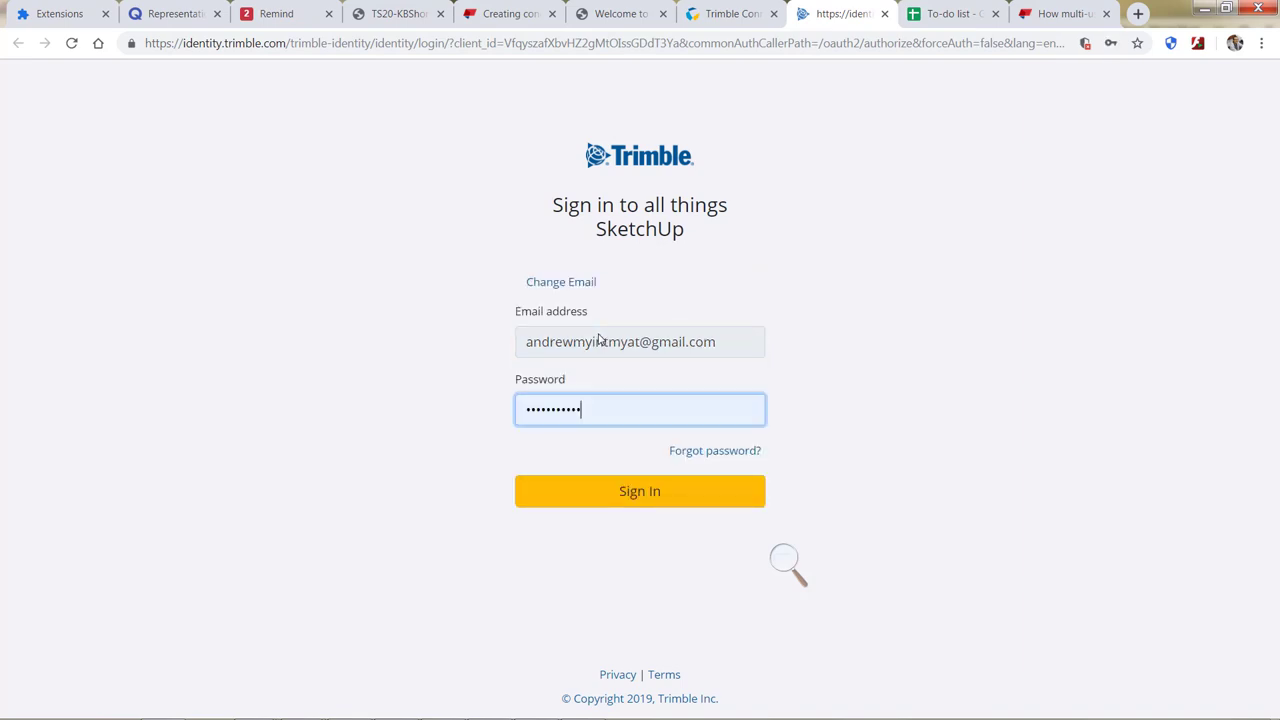
pyautogui.click(628, 502)
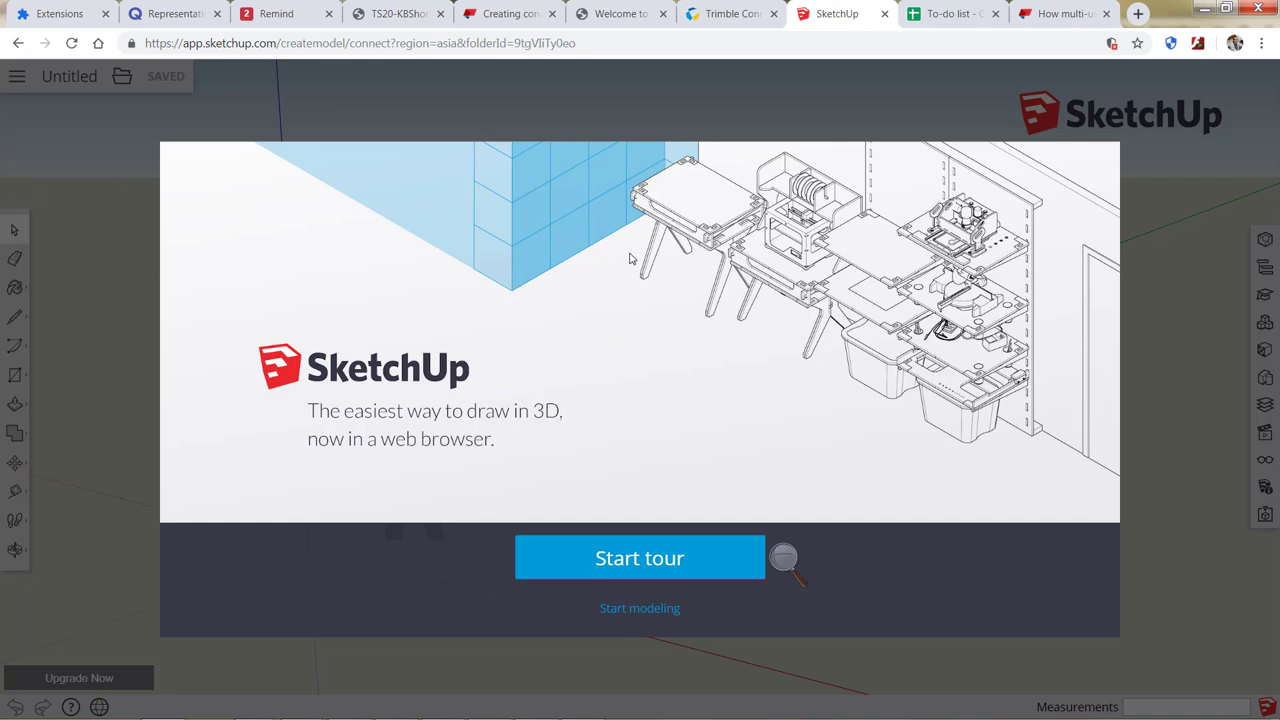
# Skip the SketchUp tour, start modeling and agree to the terms of service and privacy policy
pyautogui.click(665, 606)
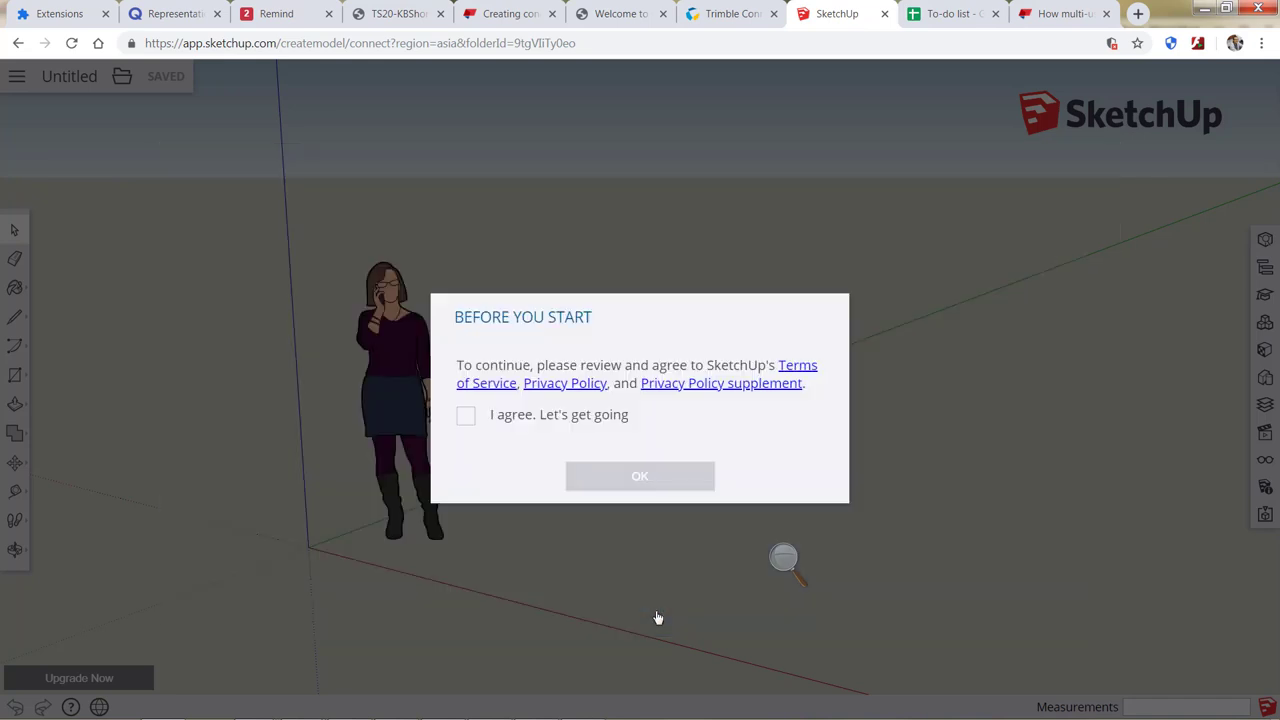
pyautogui.click(465, 418)
pyautogui.click(620, 486)
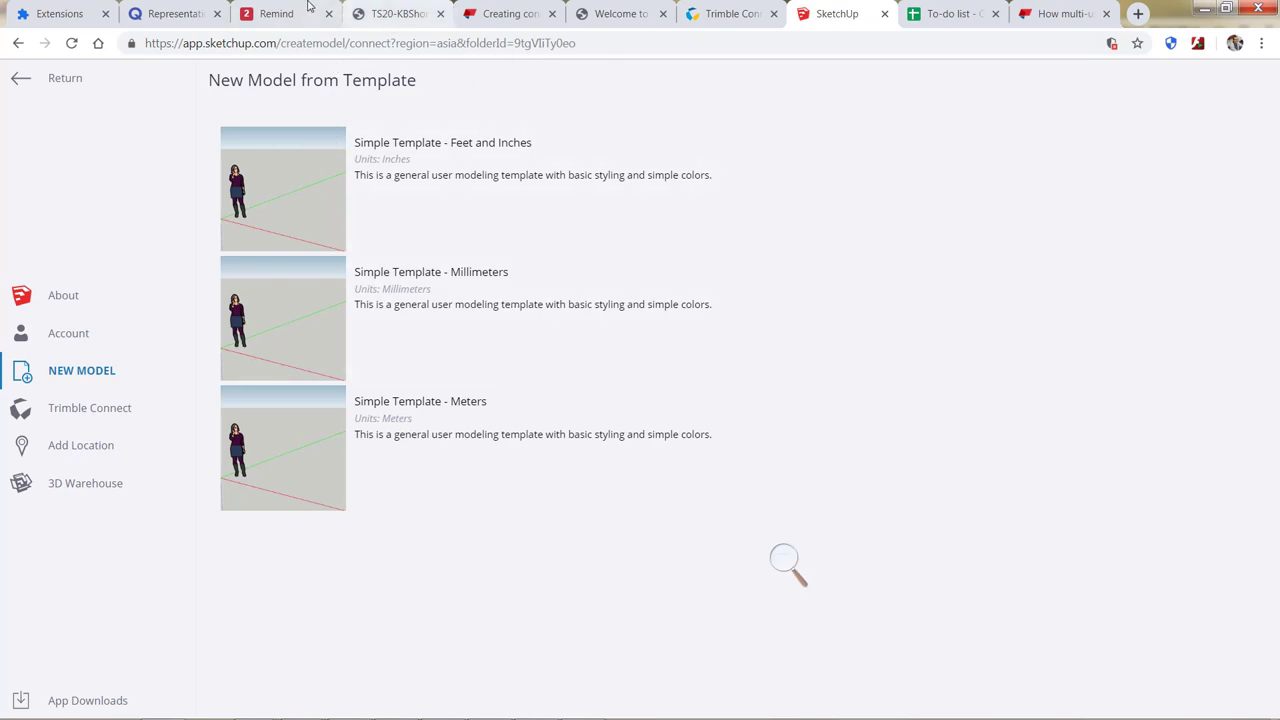
# Switch back to Trimble Connect and start creating a map workspace in the Tekla Basic Course project, allowing the blocked popup once
pyautogui.click(733, 12)
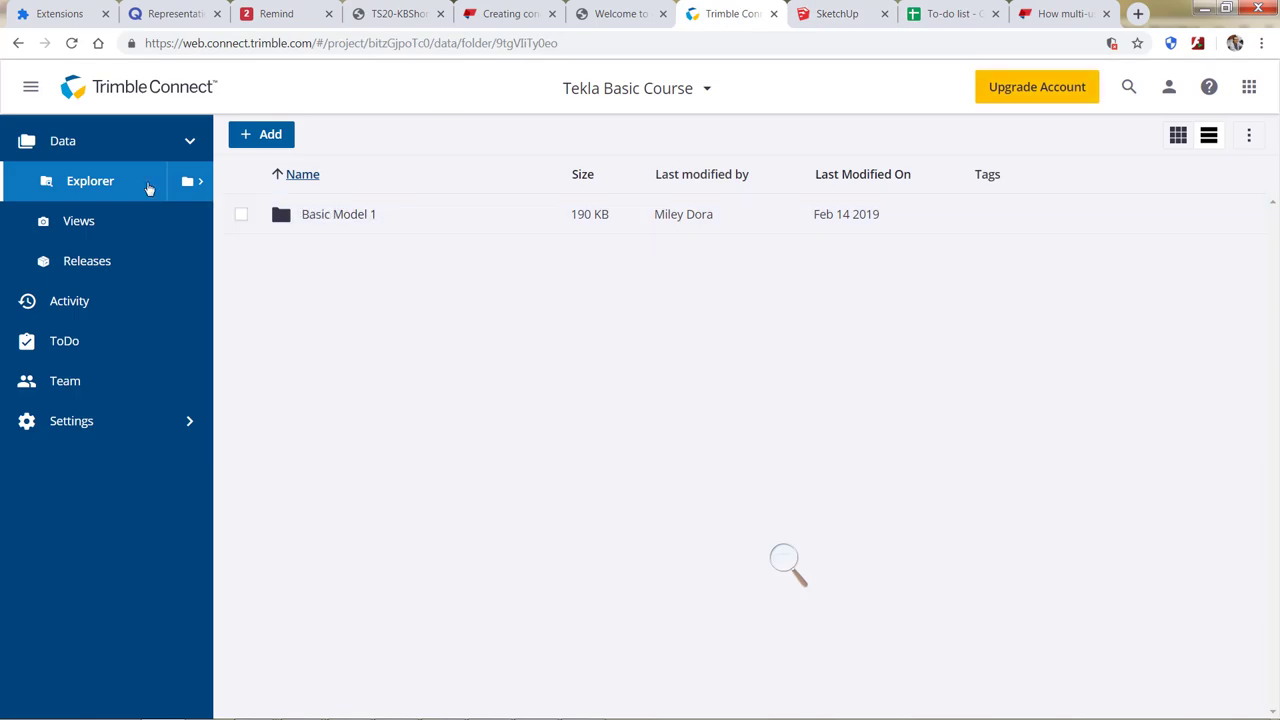
pyautogui.click(262, 134)
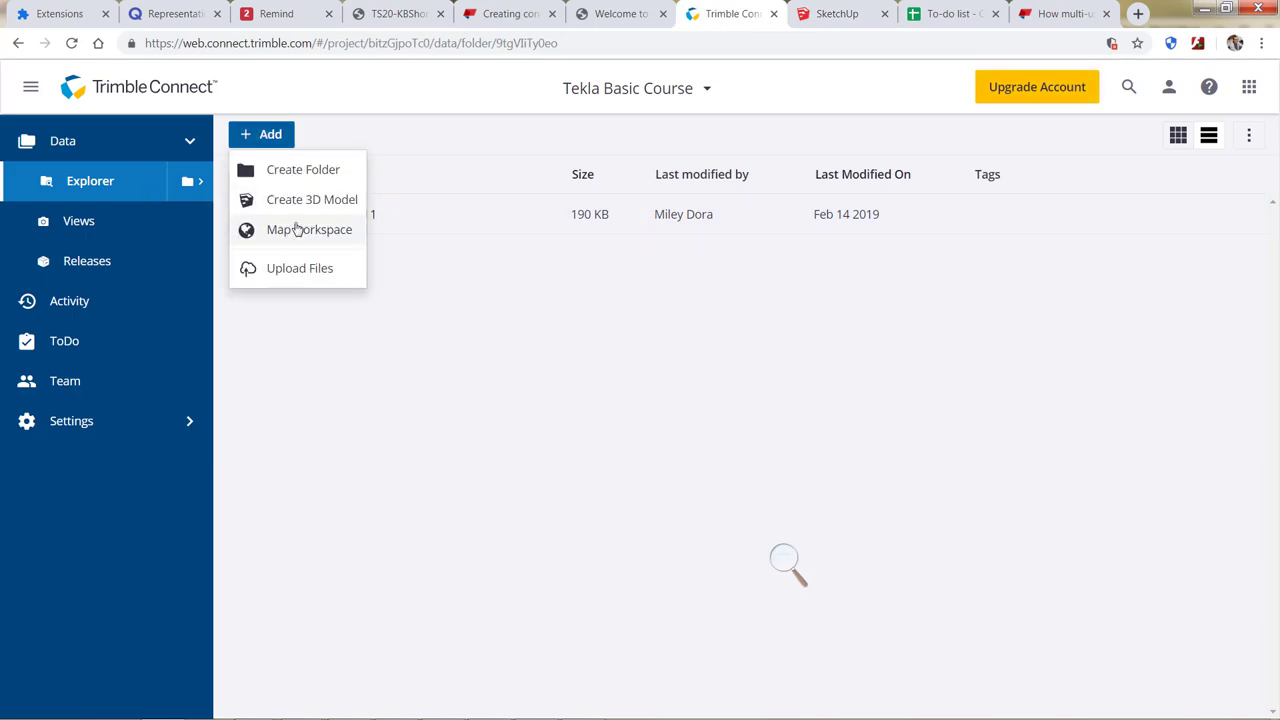
pyautogui.click(470, 130)
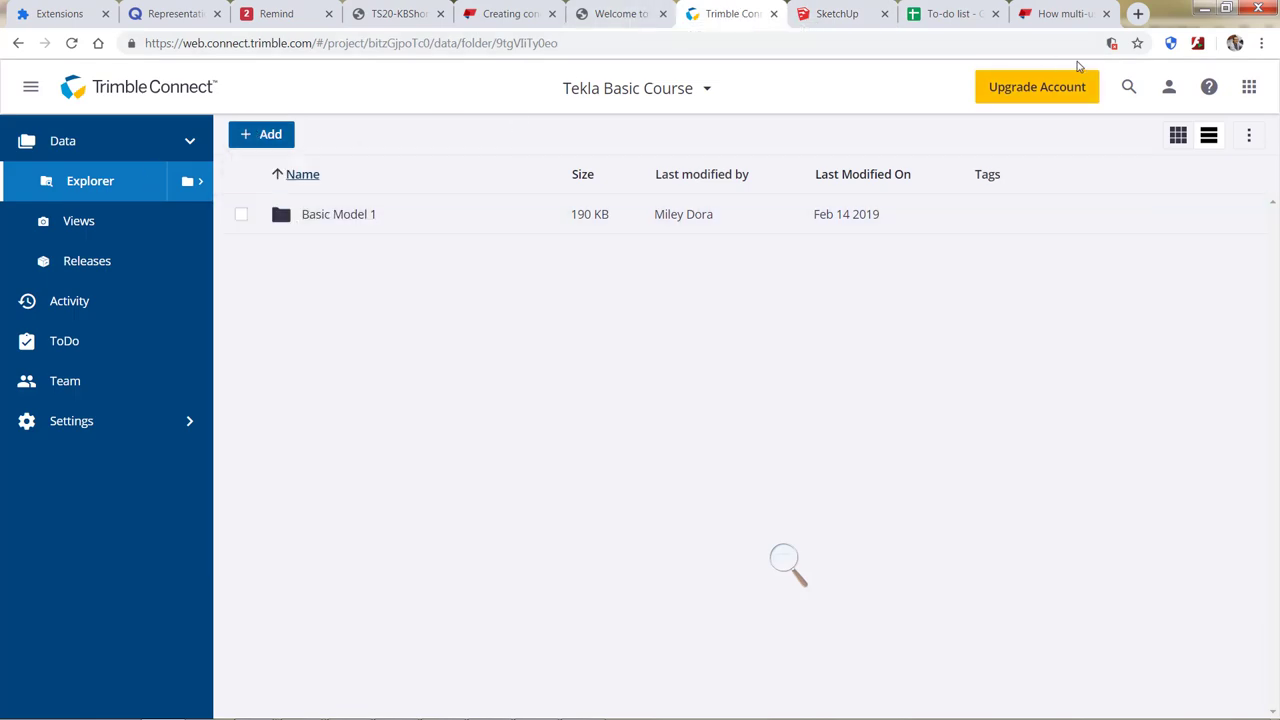
pyautogui.click(272, 138)
pyautogui.rightClick(297, 227)
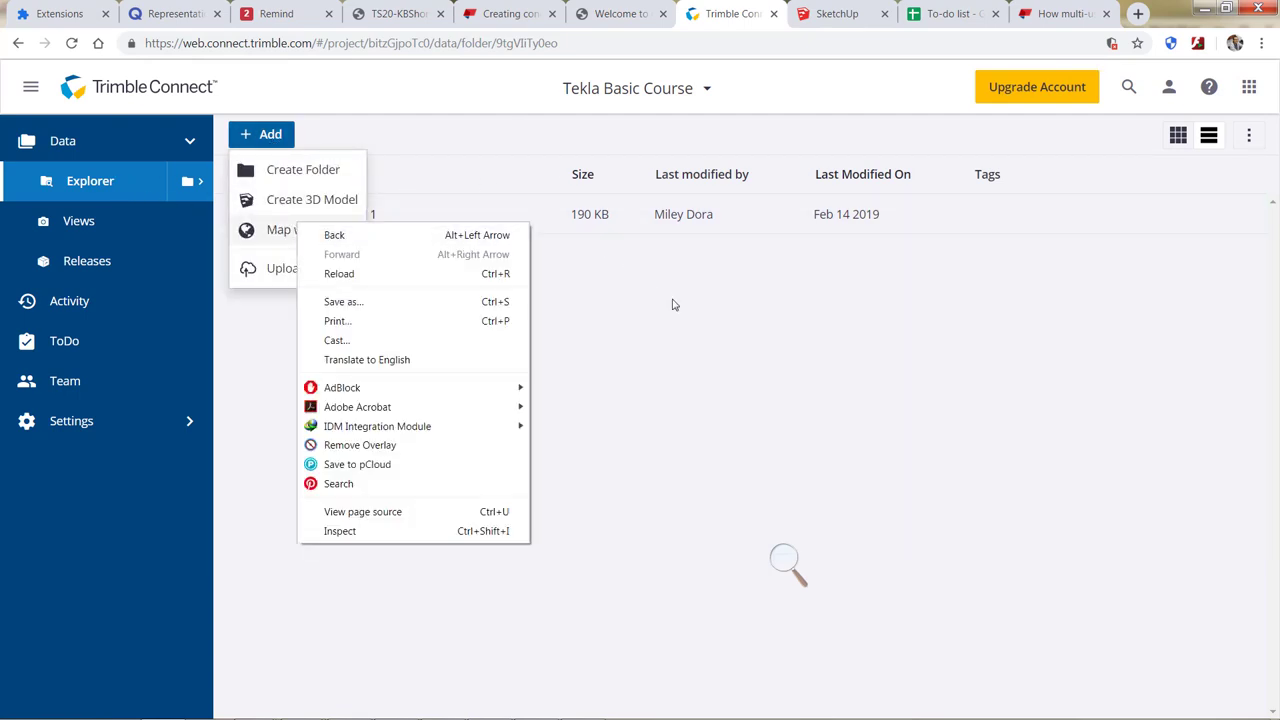
pyautogui.click(300, 226)
pyautogui.click(264, 130)
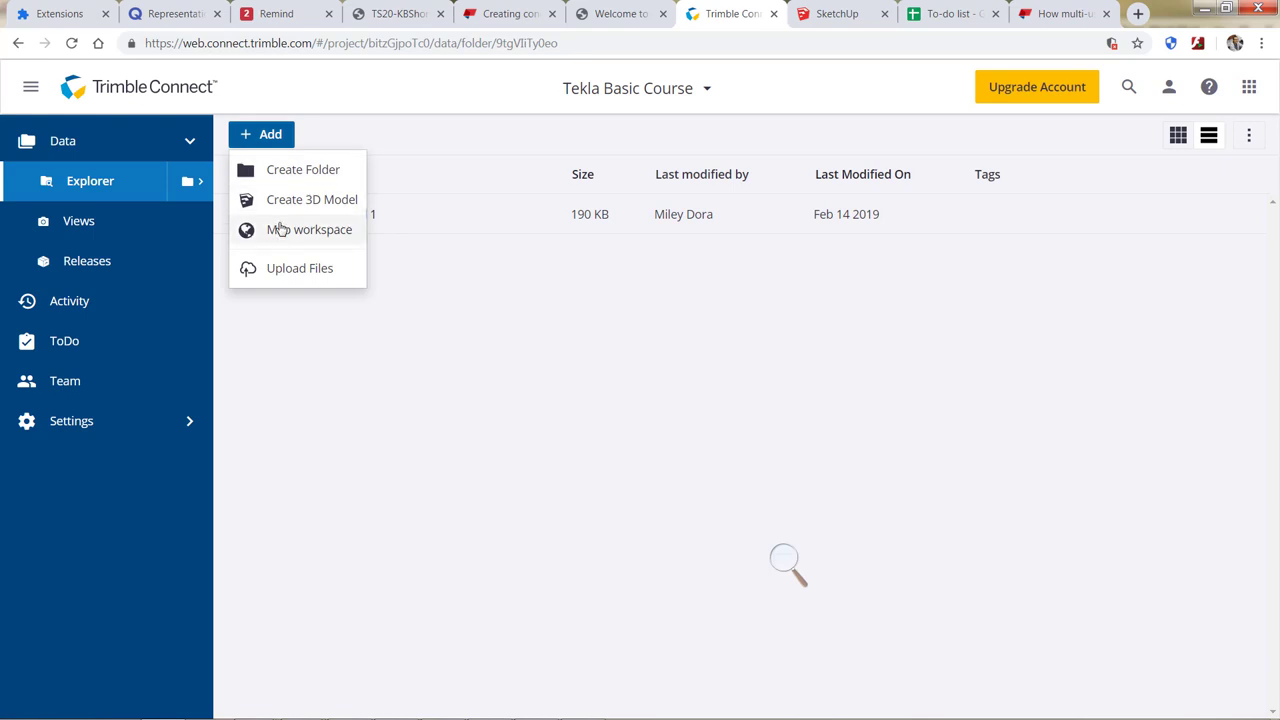
pyautogui.click(277, 231)
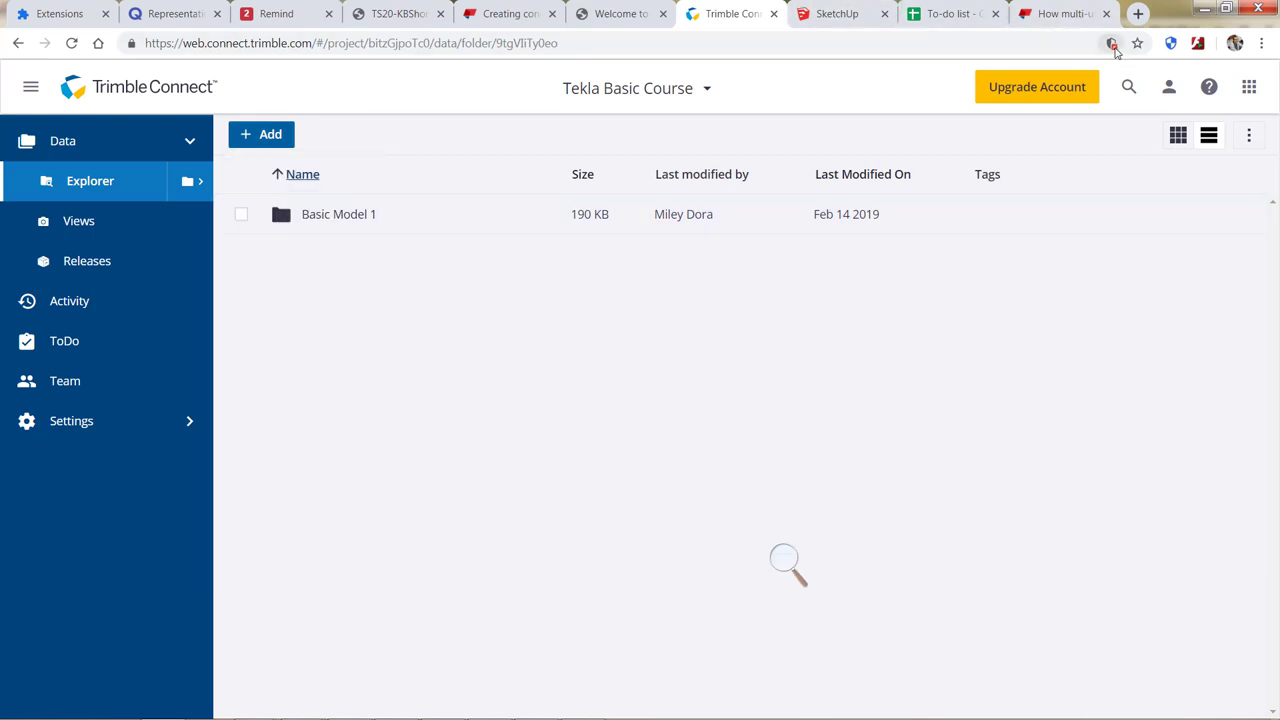
pyautogui.click(1111, 44)
pyautogui.click(953, 145)
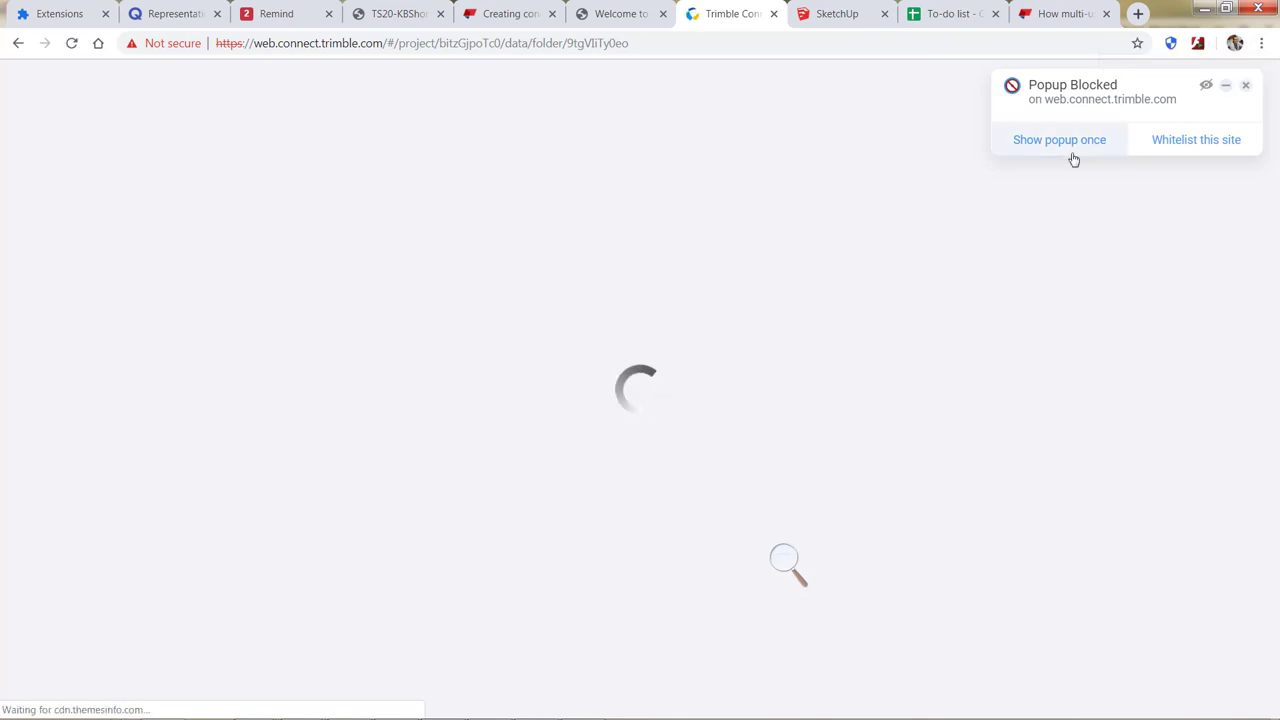
pyautogui.click(1077, 140)
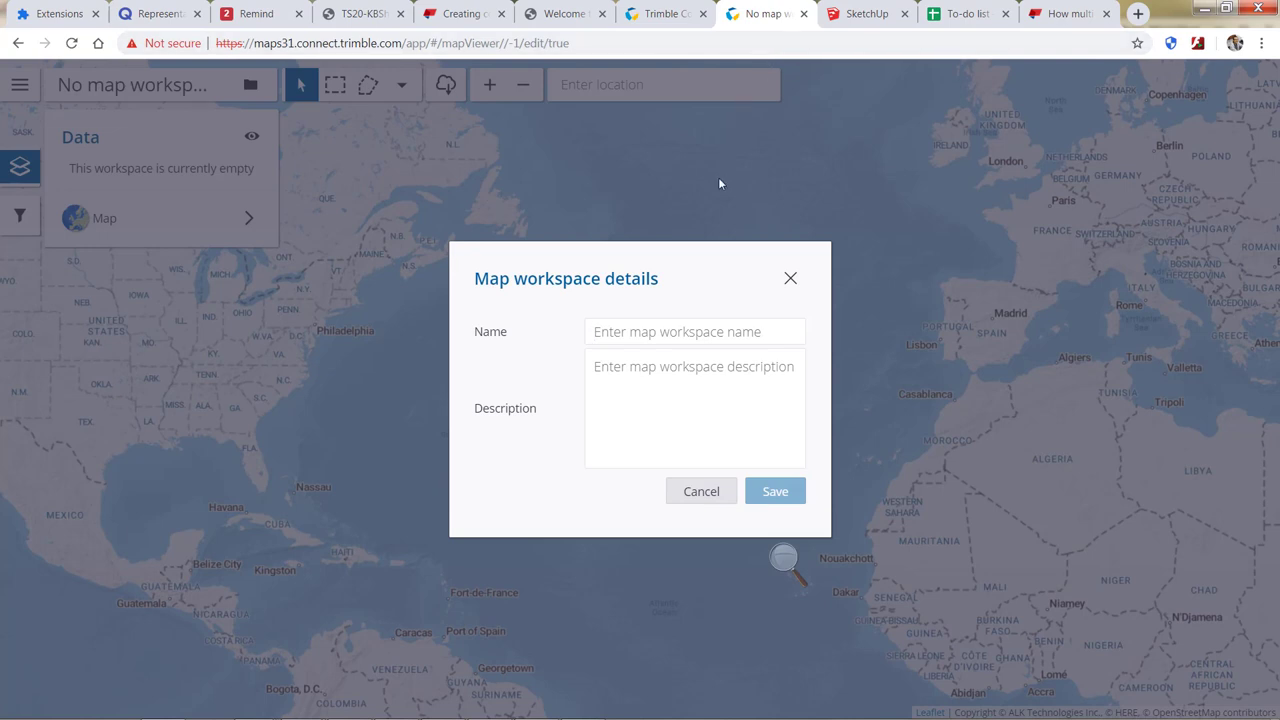
# Name the map workspace "Thilawa Project", describe it as "Oil Terminal" and save it
pyautogui.write('T')
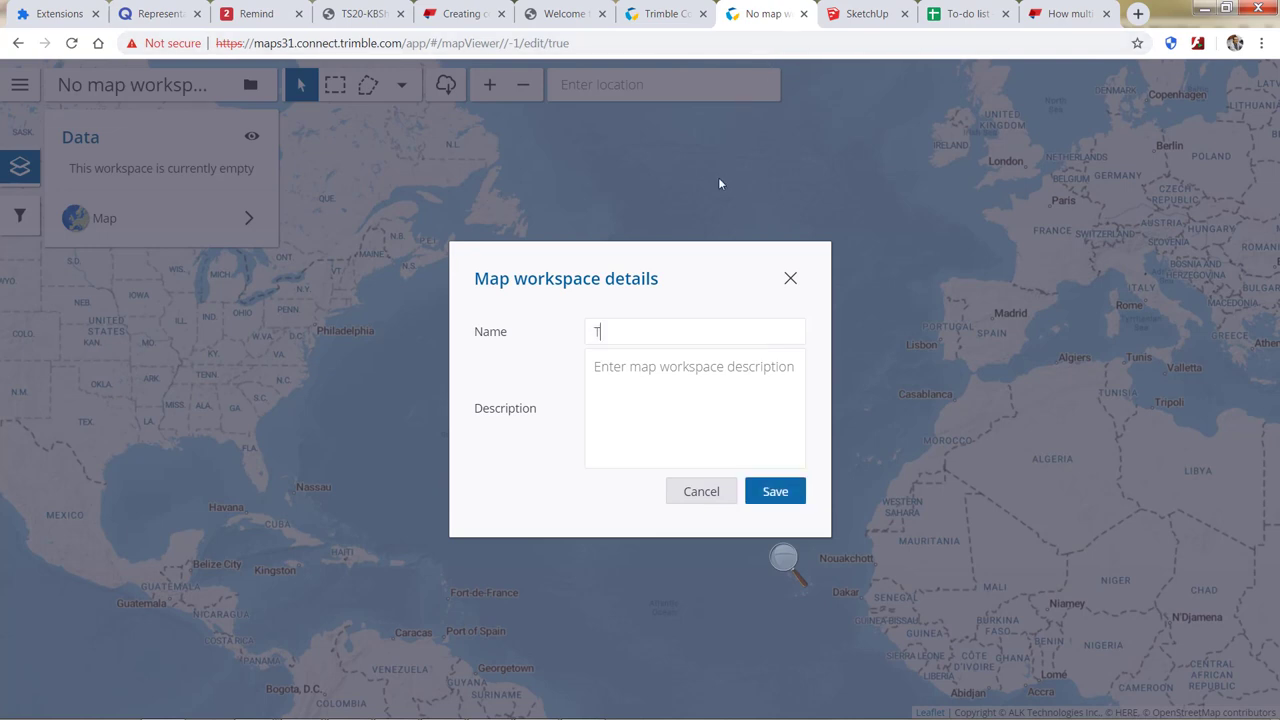
pyautogui.write('hilawa Project')
pyautogui.press('Tab')
pyautogui.write('Oil Terminal')
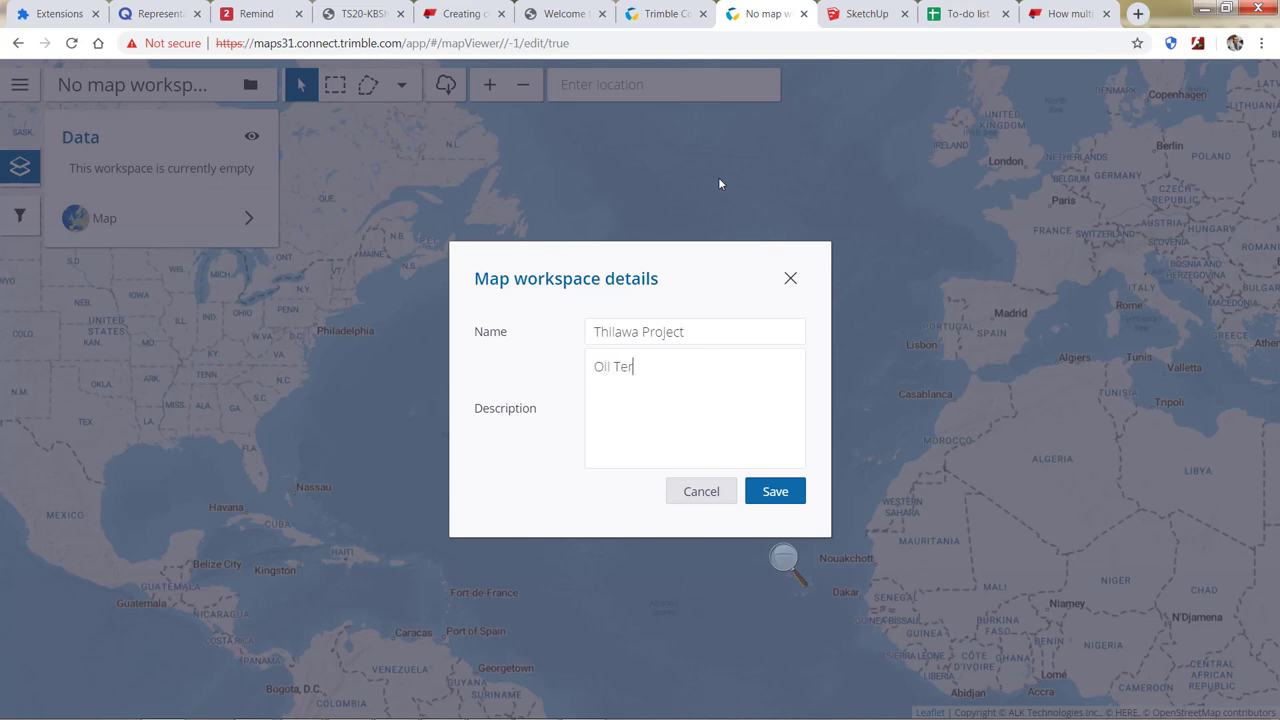
pyautogui.click(783, 488)
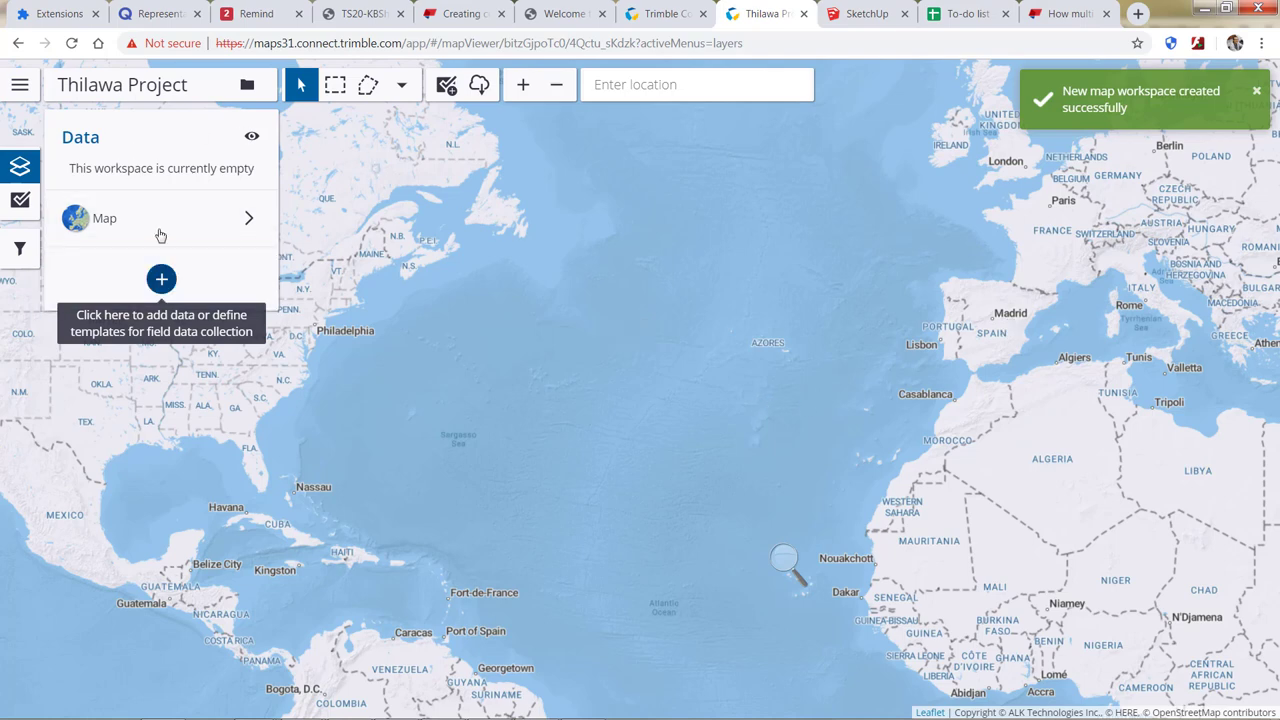
# Show the base map as Satellite and examine the imagery of southern Myanmar up close
pyautogui.click(249, 218)
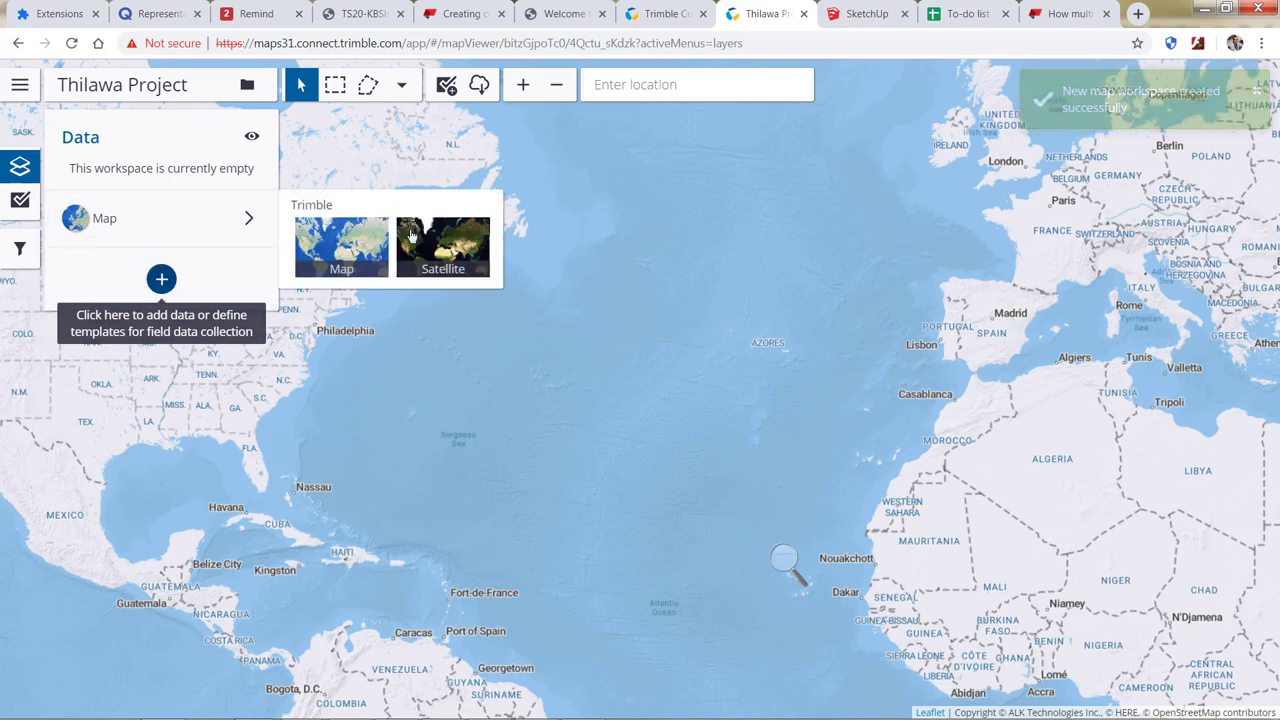
pyautogui.click(443, 247)
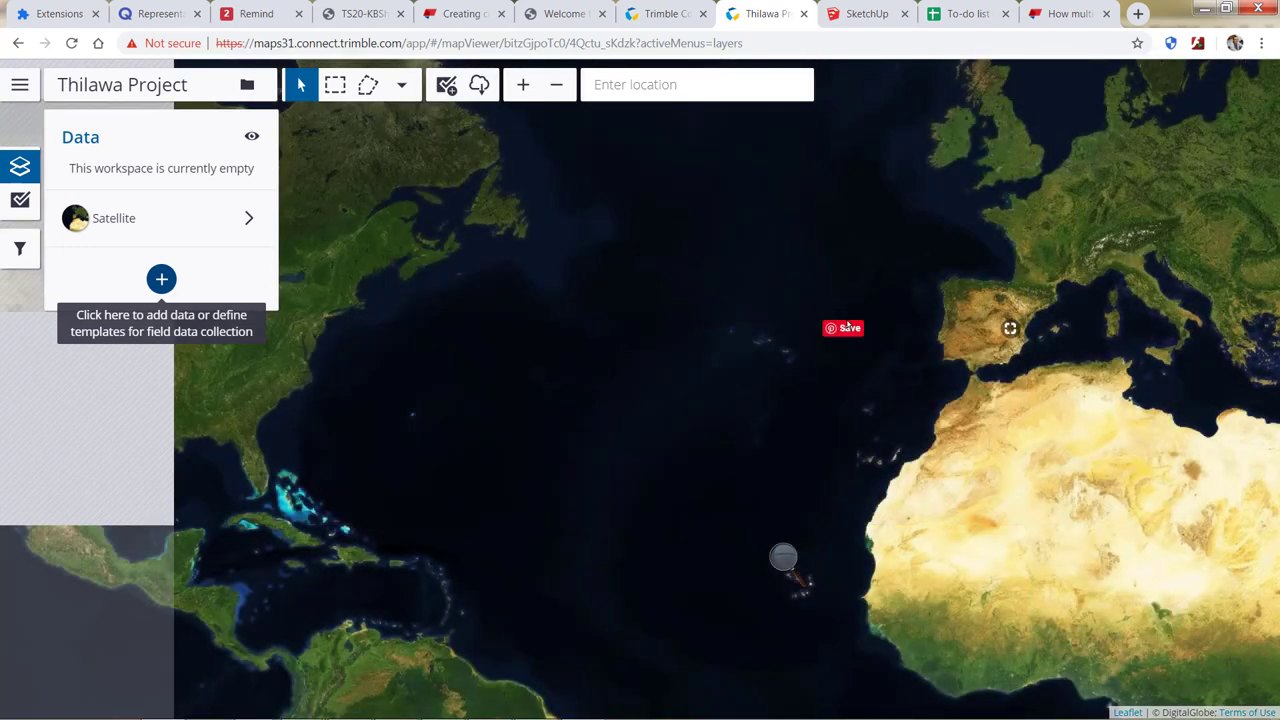
pyautogui.press('Right')
pyautogui.press('Right')
pyautogui.press('Right')
pyautogui.press('Right')
pyautogui.press('Right')
pyautogui.press('Right')
pyautogui.press('Right')
pyautogui.press('Right')
pyautogui.press('Right')
pyautogui.press('Right')
pyautogui.press('Right')
pyautogui.press('Right')
pyautogui.press('Right')
pyautogui.press('Right')
pyautogui.press('Right')
pyautogui.press('Right')
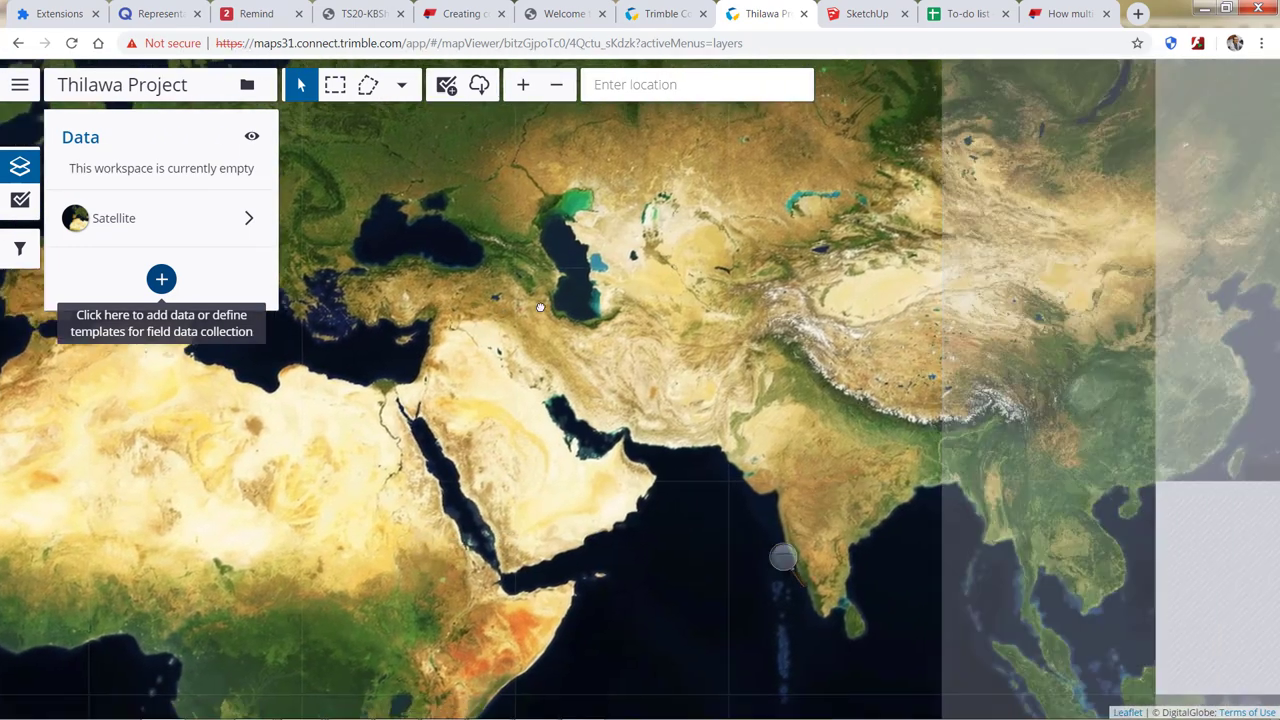
pyautogui.press('Down')
pyautogui.scroll(2, 719, 422)
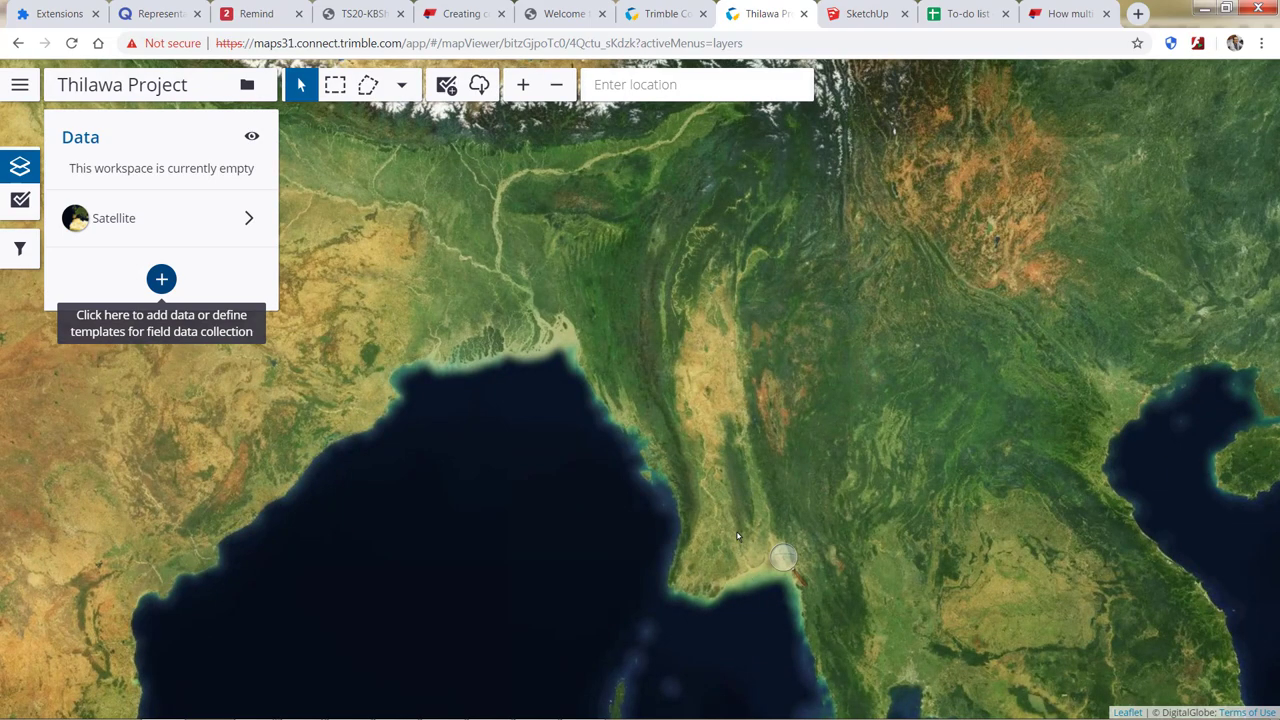
pyautogui.scroll(1, 737, 537)
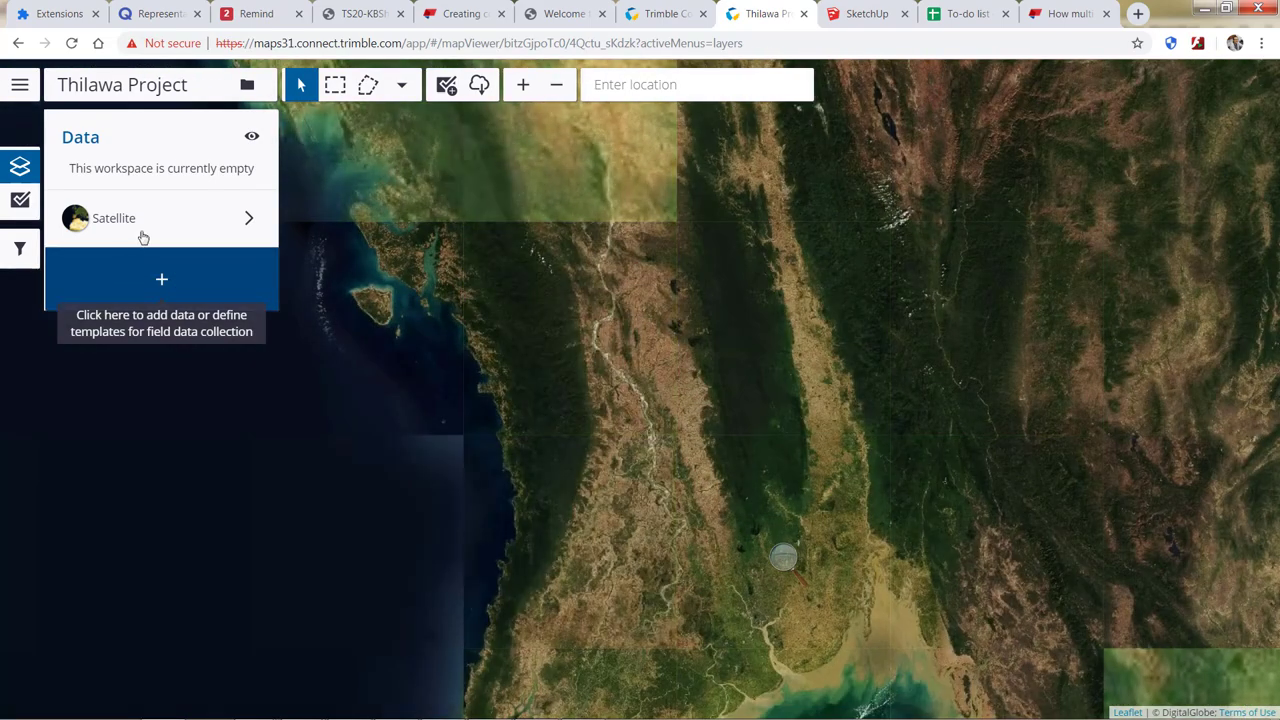
# Set the base map back to Map and examine the Yangon area at street level
pyautogui.click(228, 232)
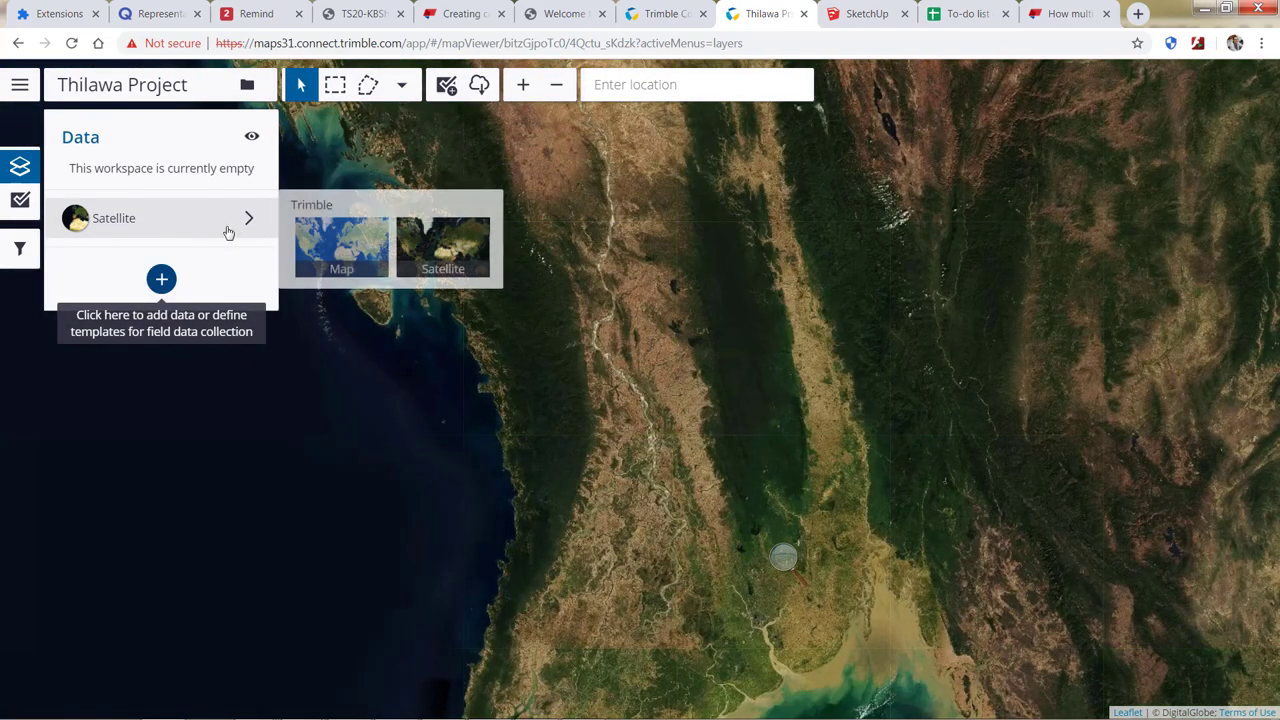
pyautogui.click(316, 236)
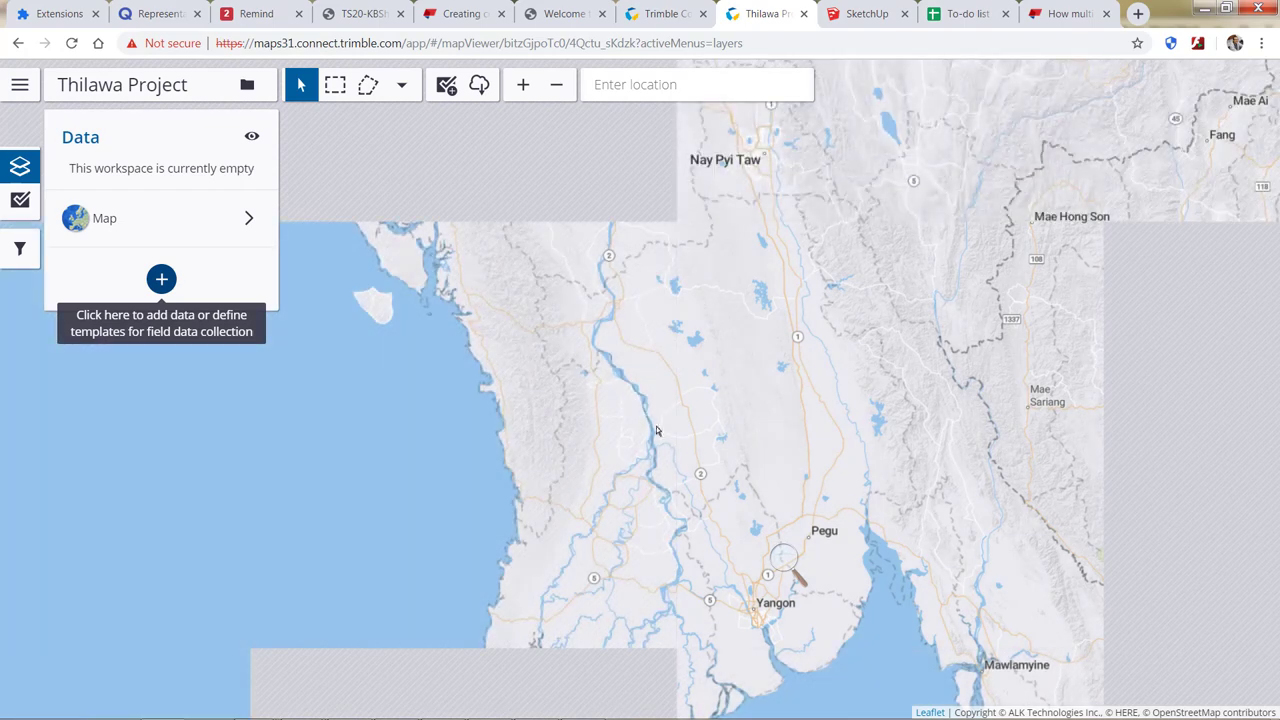
pyautogui.moveTo(646, 449); pyautogui.dragTo(644, 398)
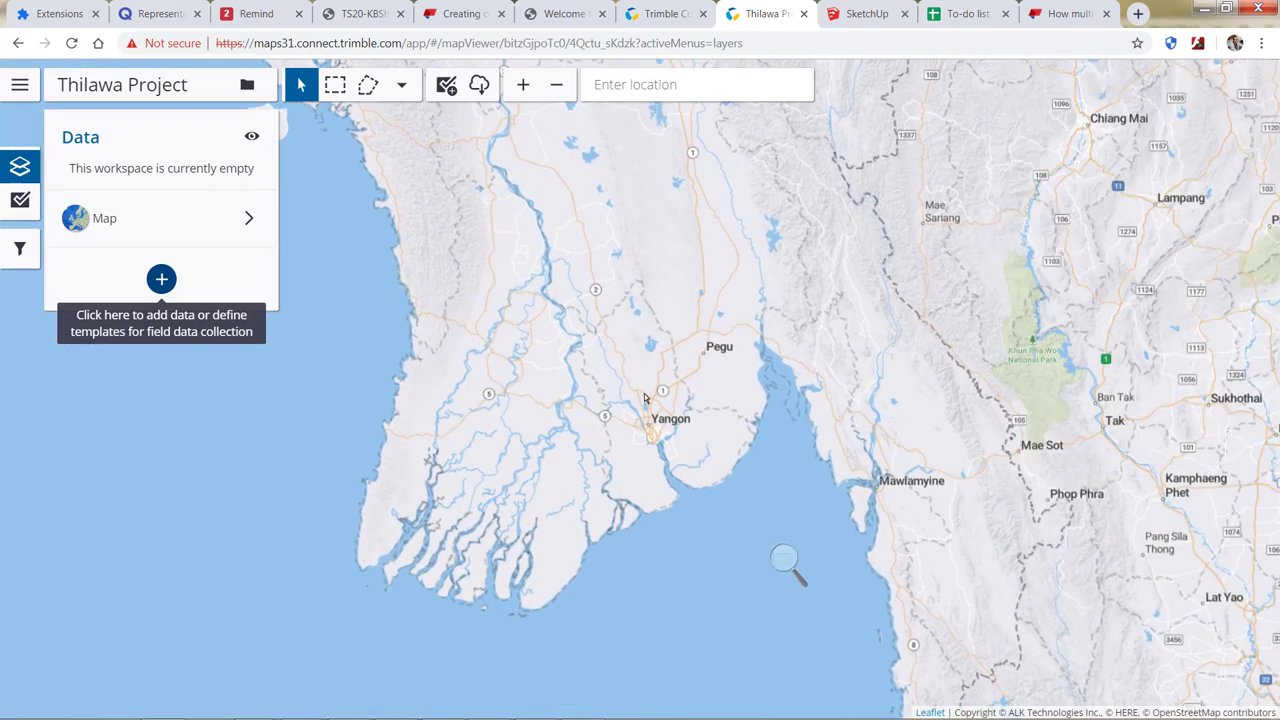
pyautogui.scroll(2, 644, 398)
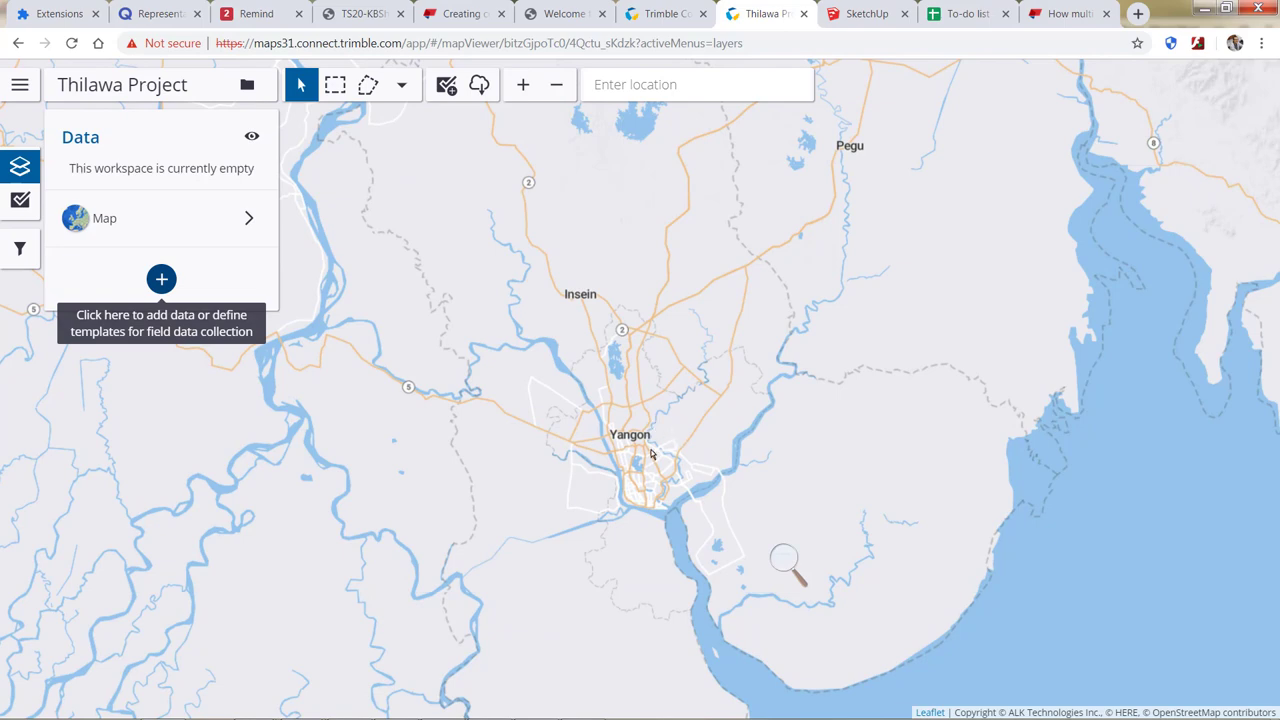
pyautogui.scroll(3, 650, 452)
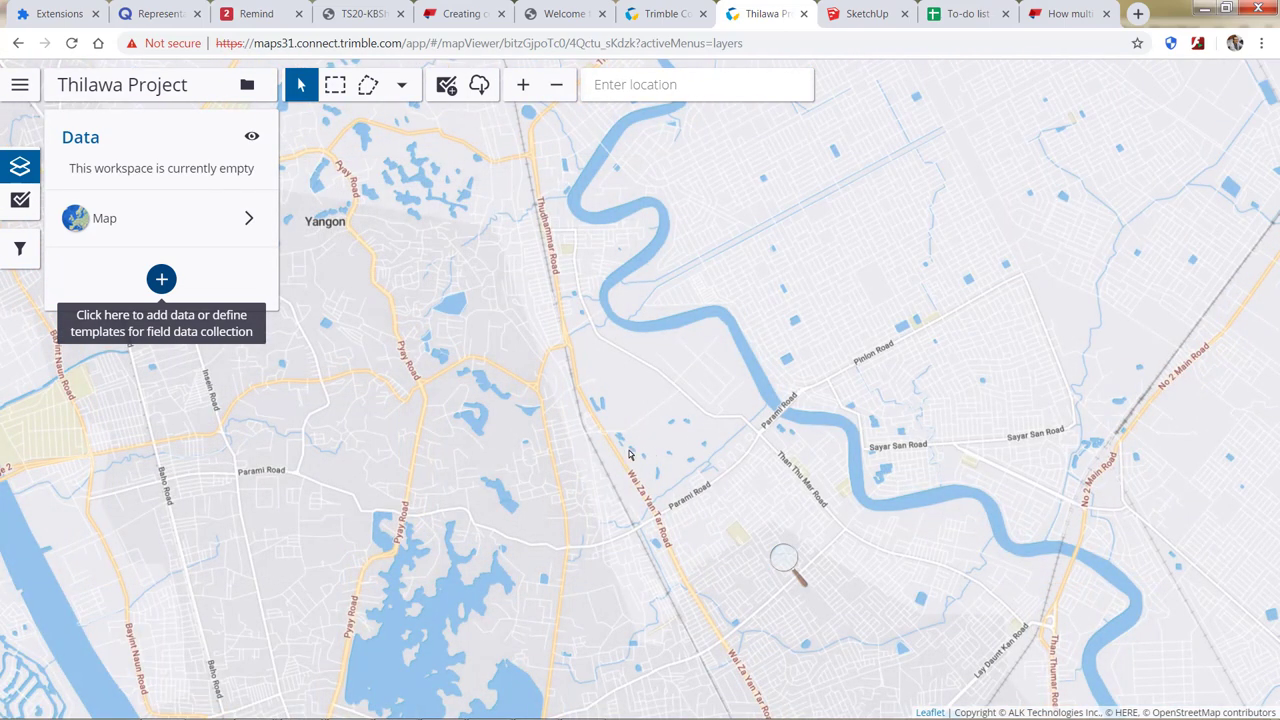
# Examine the map along the river from Yangon towards Syriam and Kyauktan for the project location
pyautogui.moveTo(577, 485); pyautogui.dragTo(355, 180)
pyautogui.scroll(-2, 545, 294)
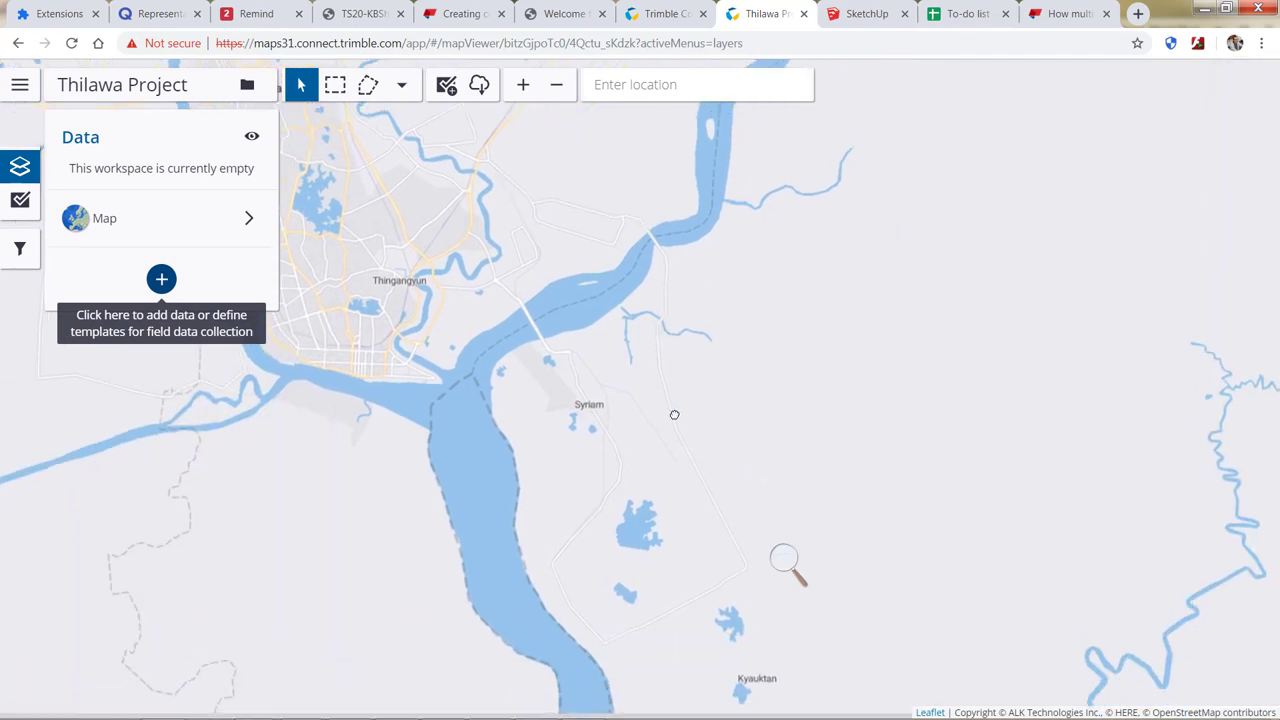
pyautogui.scroll(4, 511, 364)
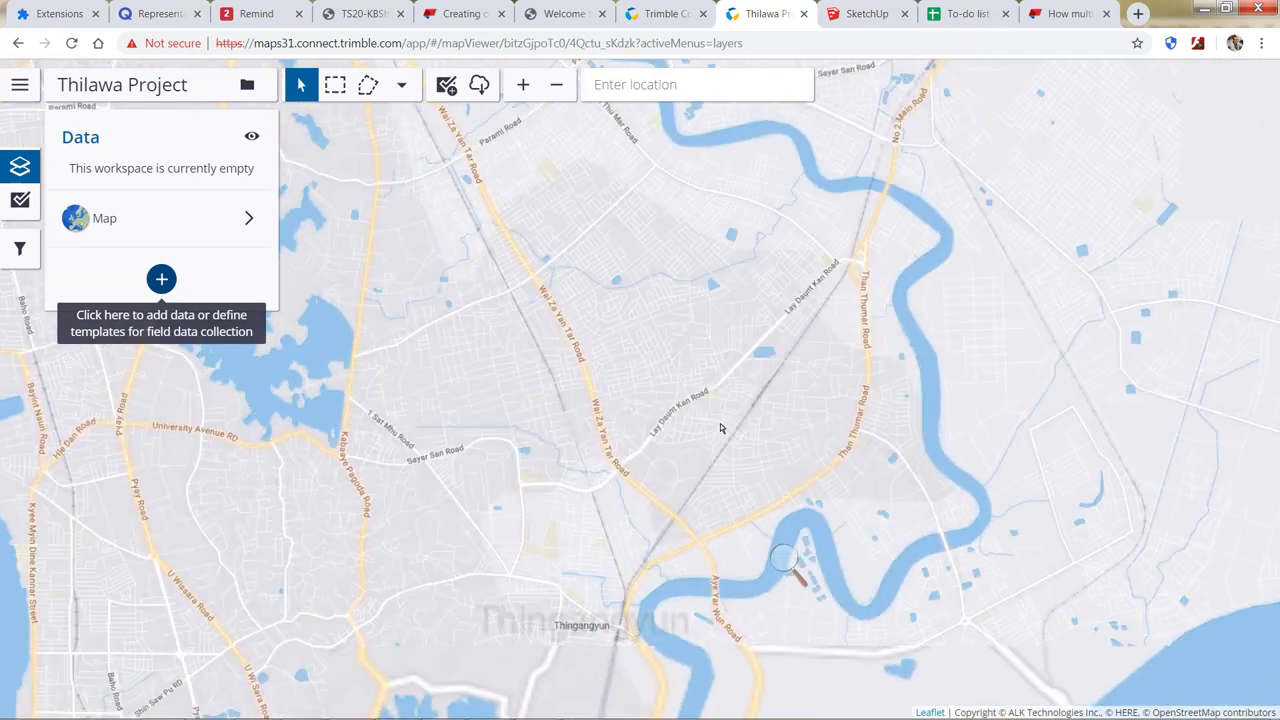
pyautogui.scroll(3, 796, 369)
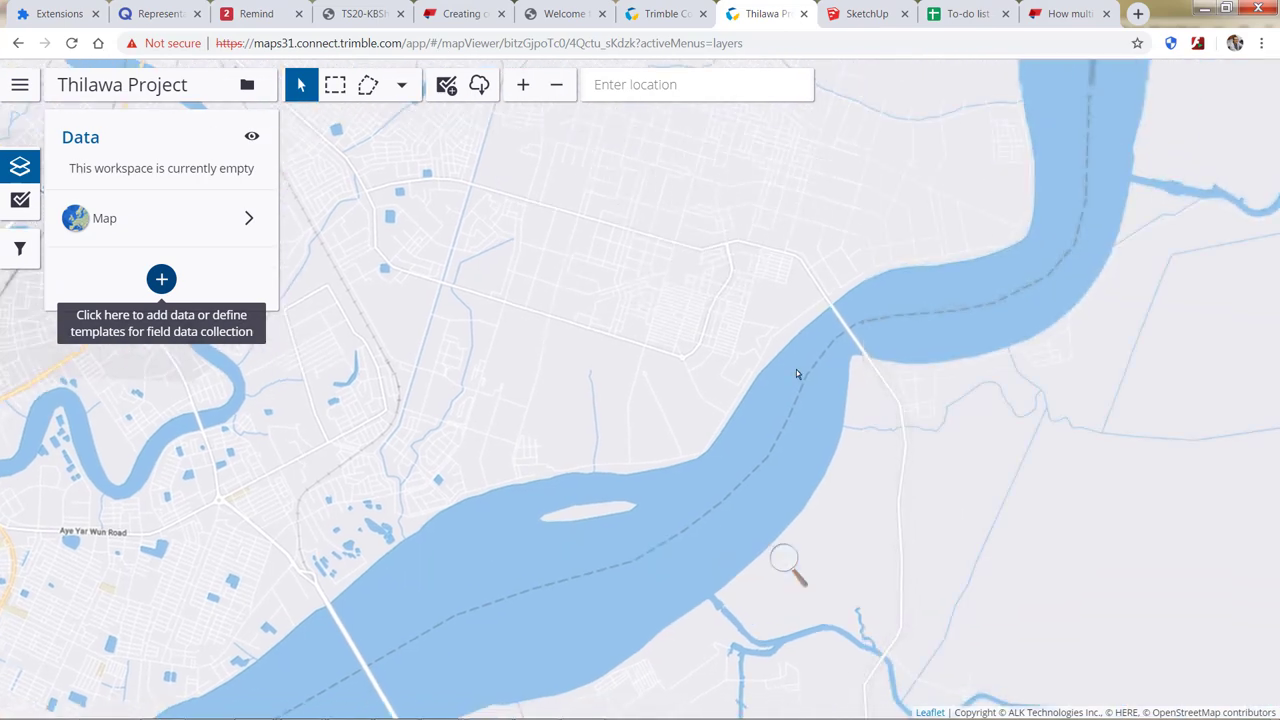
pyautogui.scroll(-3, 723, 321)
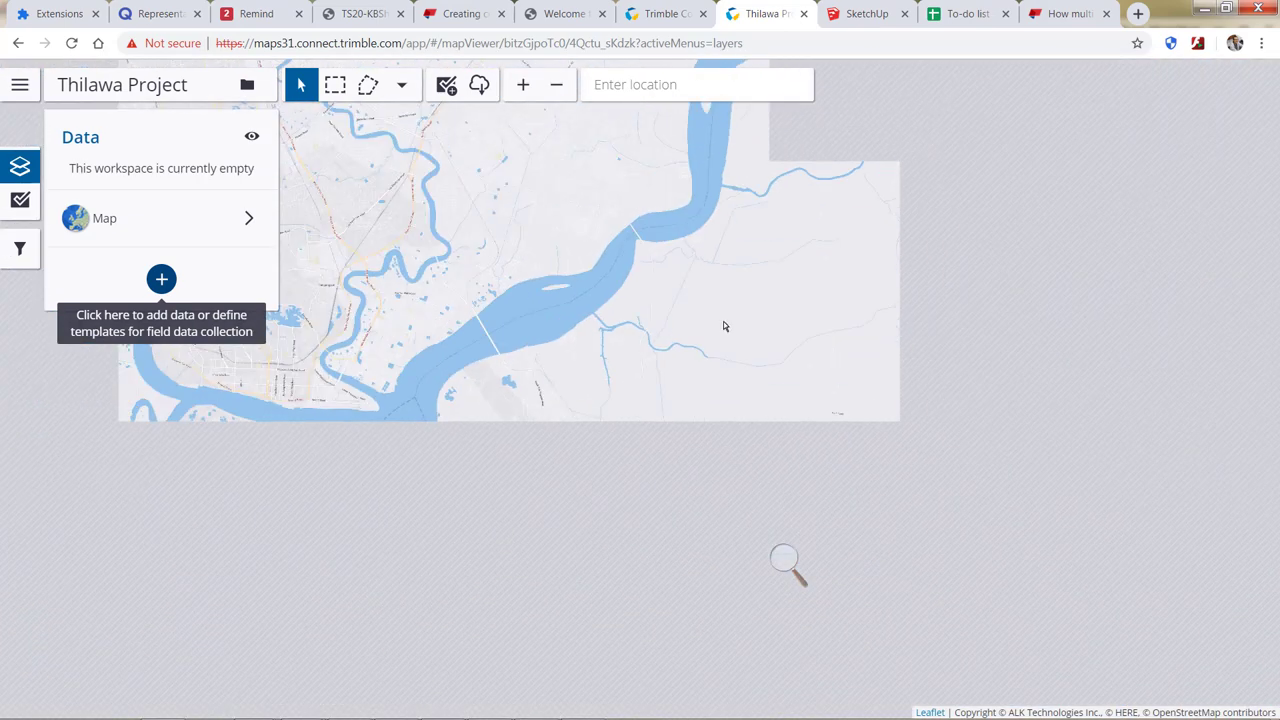
pyautogui.moveTo(740, 371); pyautogui.dragTo(1002, 282)
pyautogui.moveTo(771, 531); pyautogui.dragTo(766, 194)
pyautogui.scroll(-3, 755, 401)
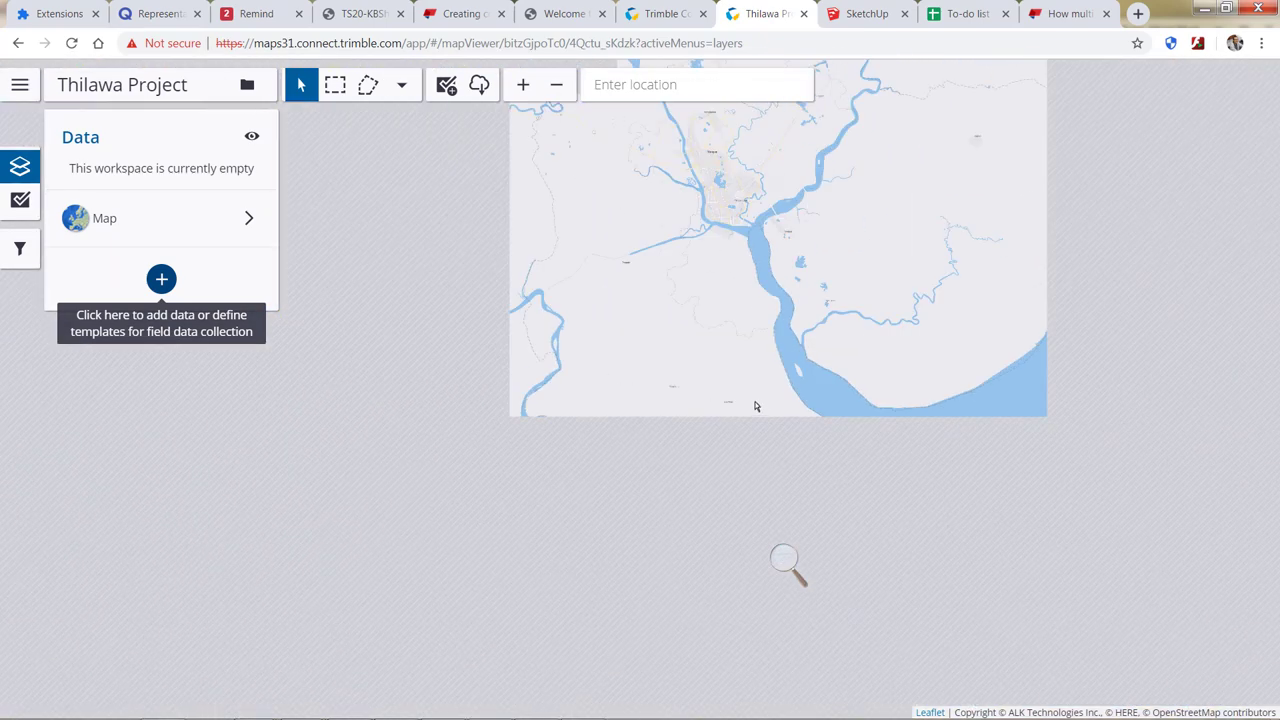
pyautogui.scroll(-1, 729, 458)
pyautogui.scroll(1, 733, 434)
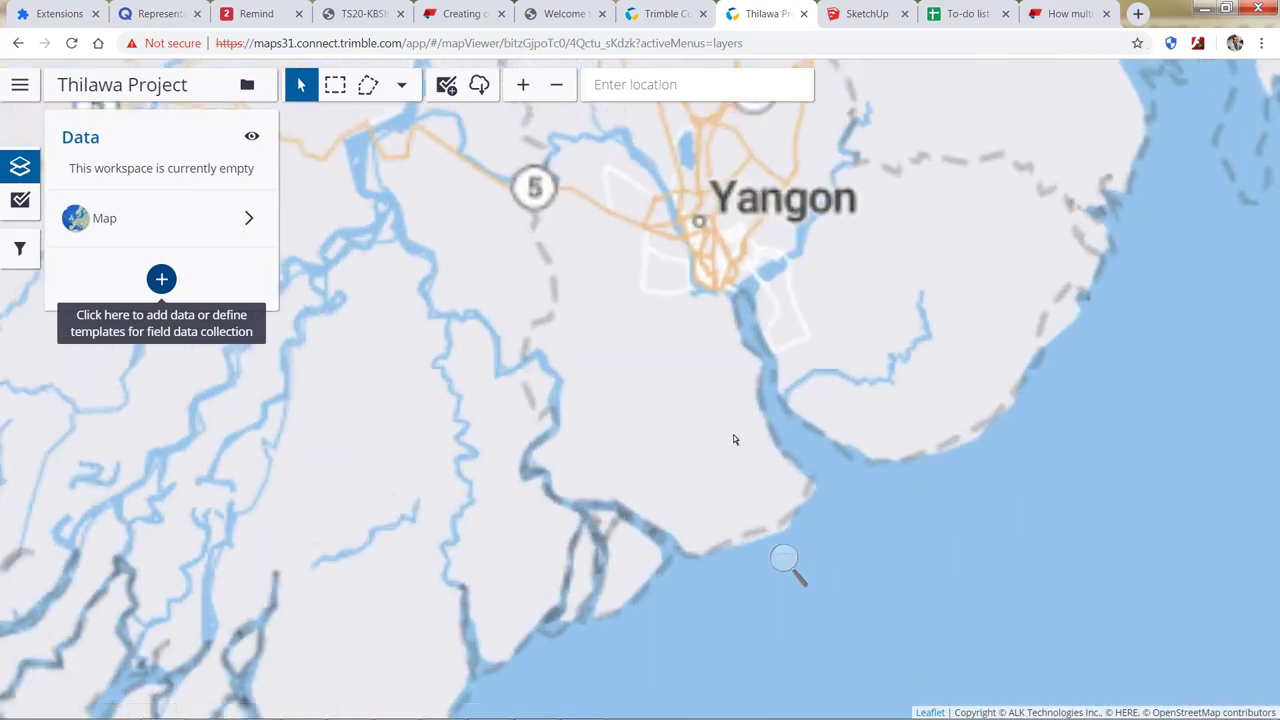
pyautogui.scroll(2, 783, 318)
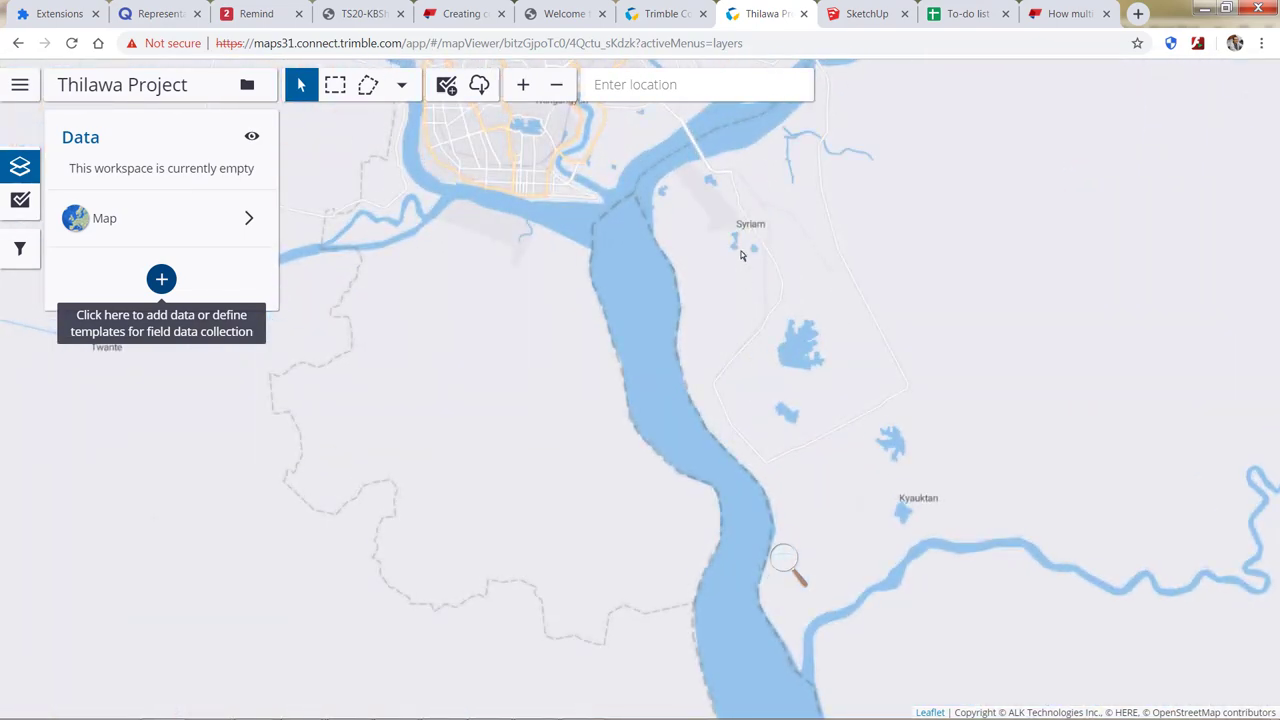
pyautogui.scroll(2, 751, 307)
pyautogui.scroll(-2, 735, 346)
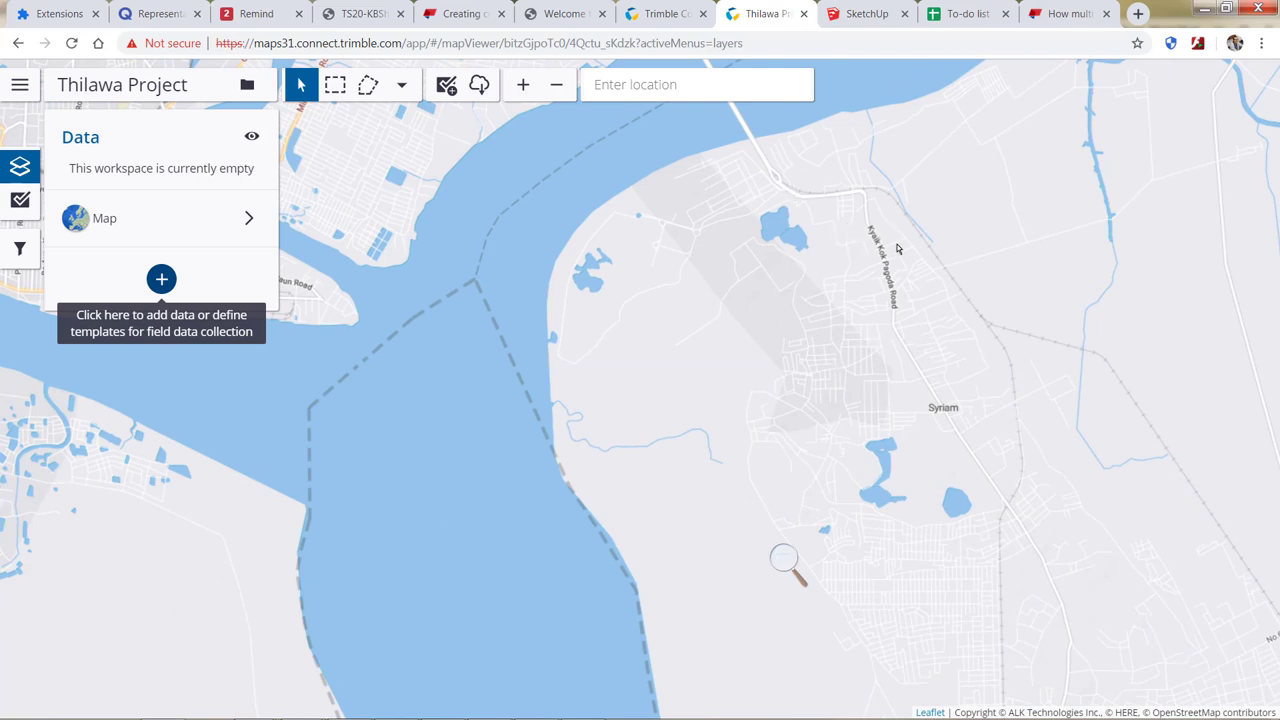
# Examine the map around Syriam, its southern lakes and the river bridges for the project location
pyautogui.moveTo(785, 213)
pyautogui.mouseDown()
pyautogui.moveTo(1017, 315)
pyautogui.moveTo(1089, 487)
pyautogui.mouseUp()
pyautogui.moveTo(793, 244)
pyautogui.mouseDown()
pyautogui.moveTo(806, 285)
pyautogui.moveTo(397, 146)
pyautogui.mouseUp()
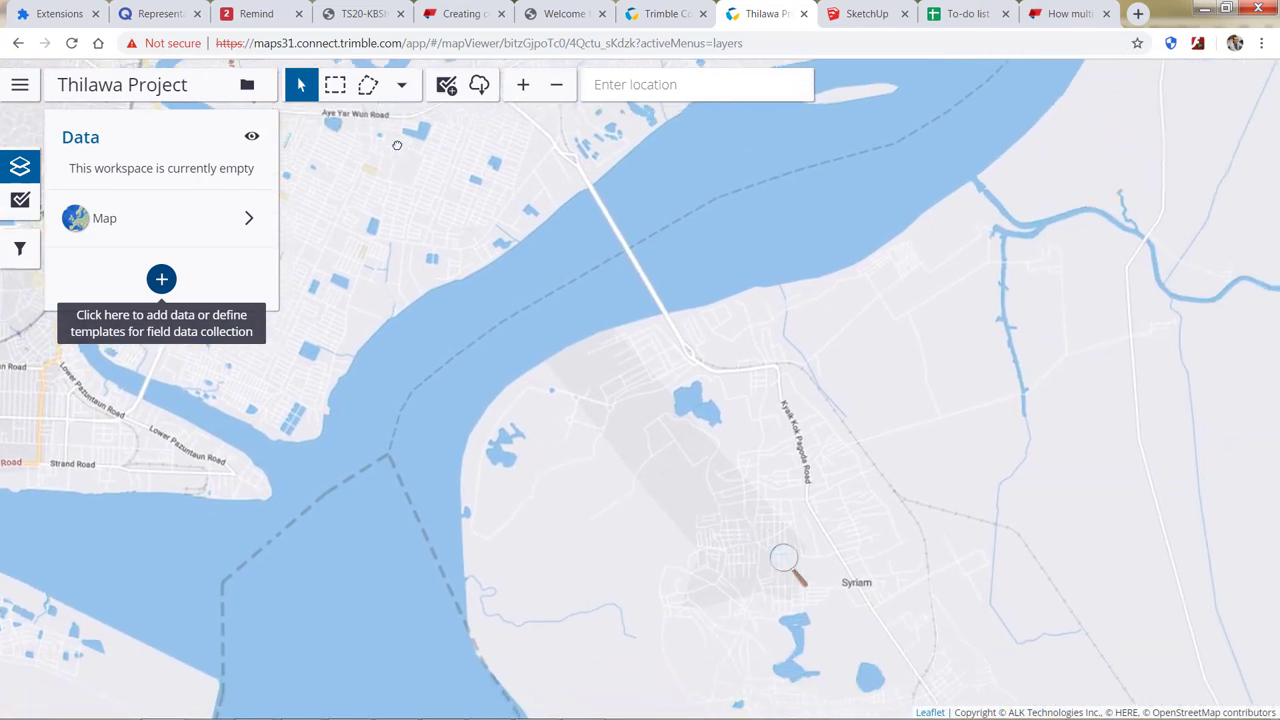
pyautogui.scroll(3, 651, 418)
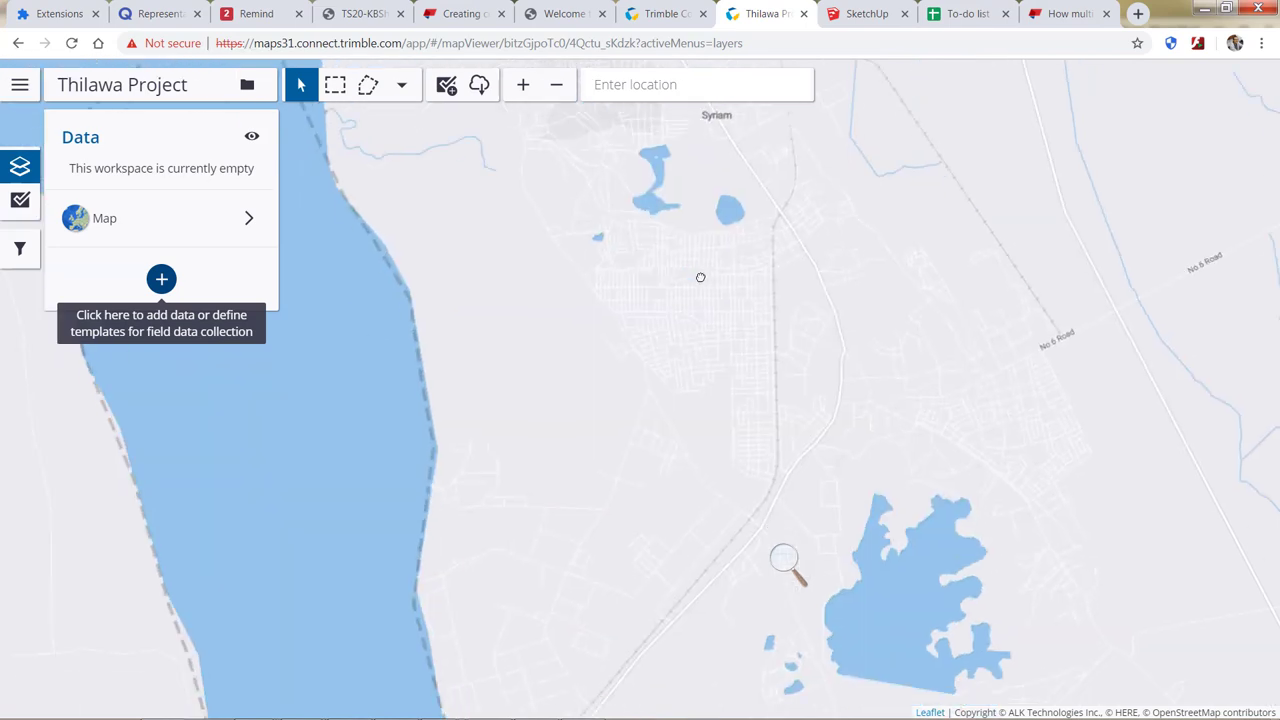
pyautogui.moveTo(803, 450); pyautogui.dragTo(745, 326)
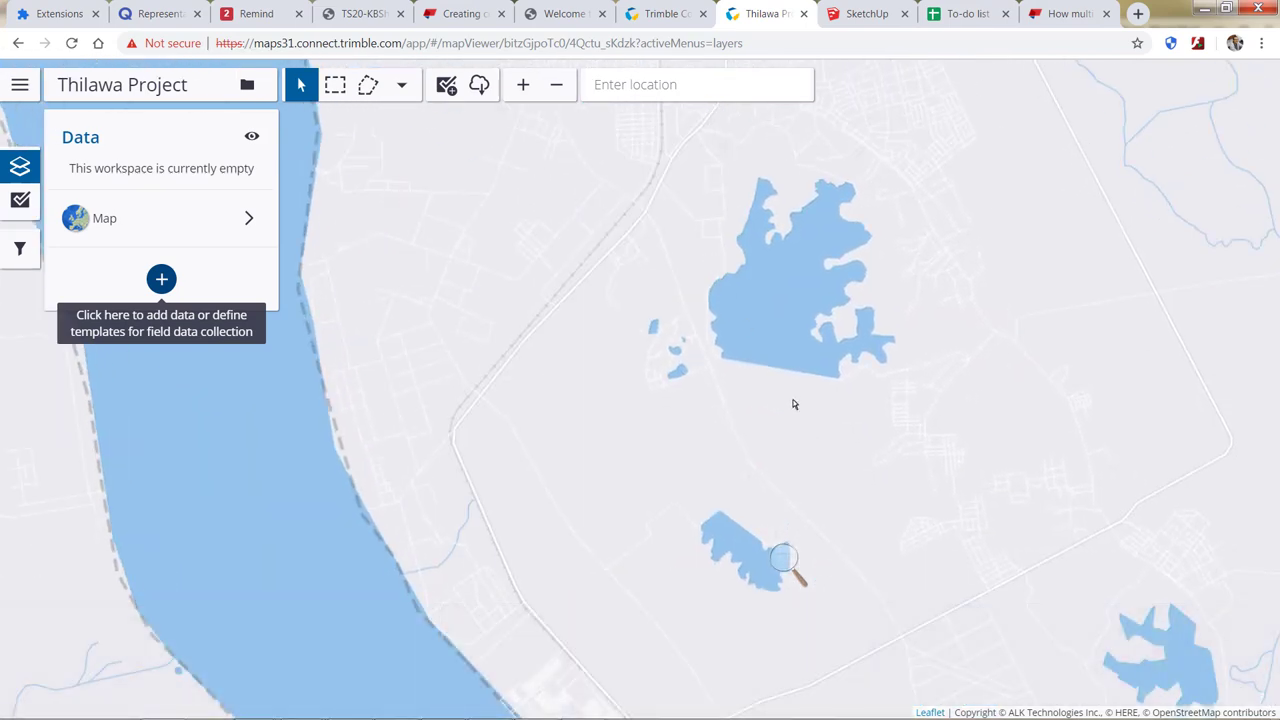
pyautogui.moveTo(794, 400); pyautogui.dragTo(724, 241)
pyautogui.scroll(-3, 894, 531)
pyautogui.scroll(2, 863, 363)
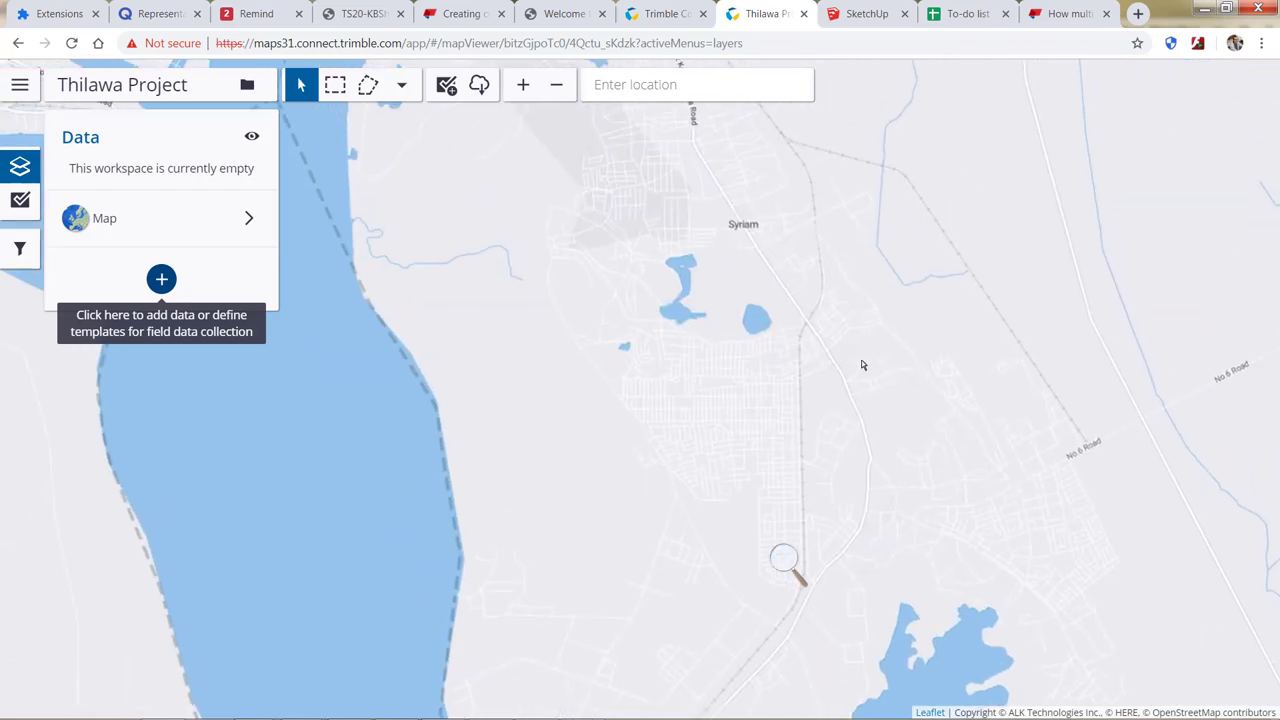
pyautogui.moveTo(863, 363); pyautogui.dragTo(821, 621)
pyautogui.scroll(-2, 821, 621)
pyautogui.scroll(2, 828, 288)
pyautogui.moveTo(828, 288); pyautogui.dragTo(836, 495)
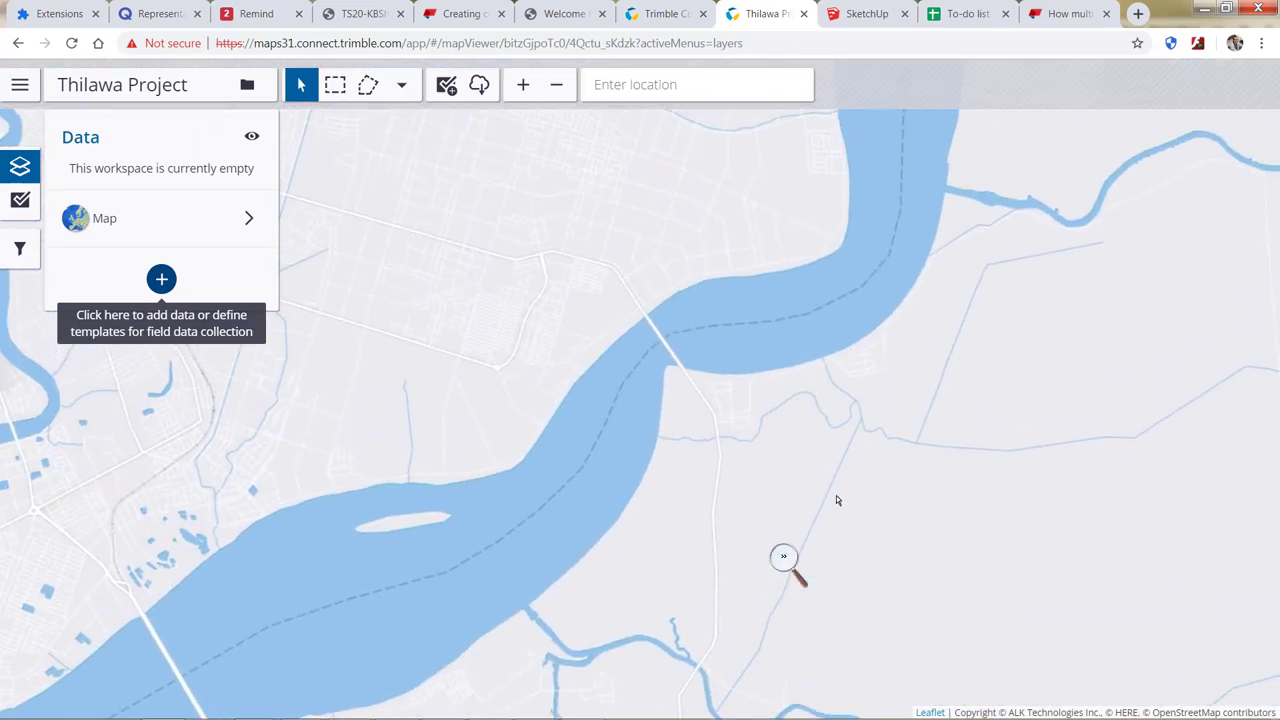
# Examine the map east of the river, from the northern bend past No 6 Road down to Kyauktan
pyautogui.moveTo(952, 378); pyautogui.dragTo(660, 429)
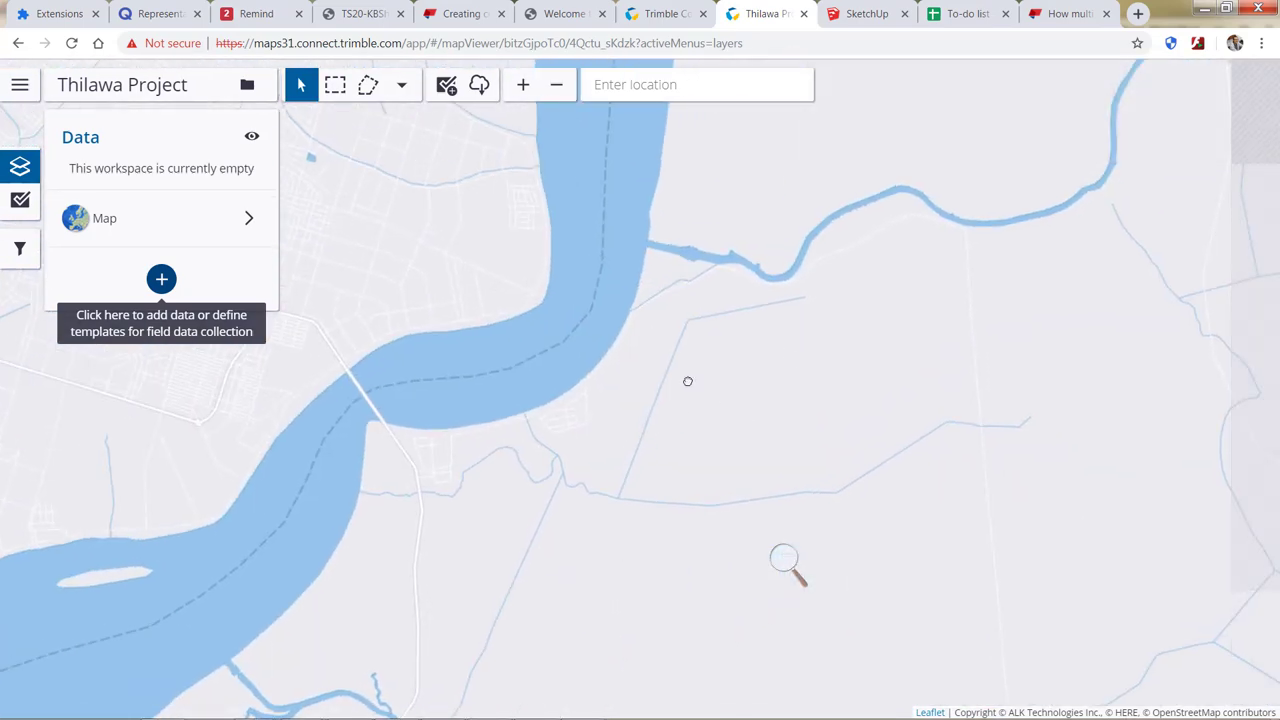
pyautogui.moveTo(686, 377); pyautogui.dragTo(757, 221)
pyautogui.scroll(2, 731, 620)
pyautogui.scroll(1, 636, 266)
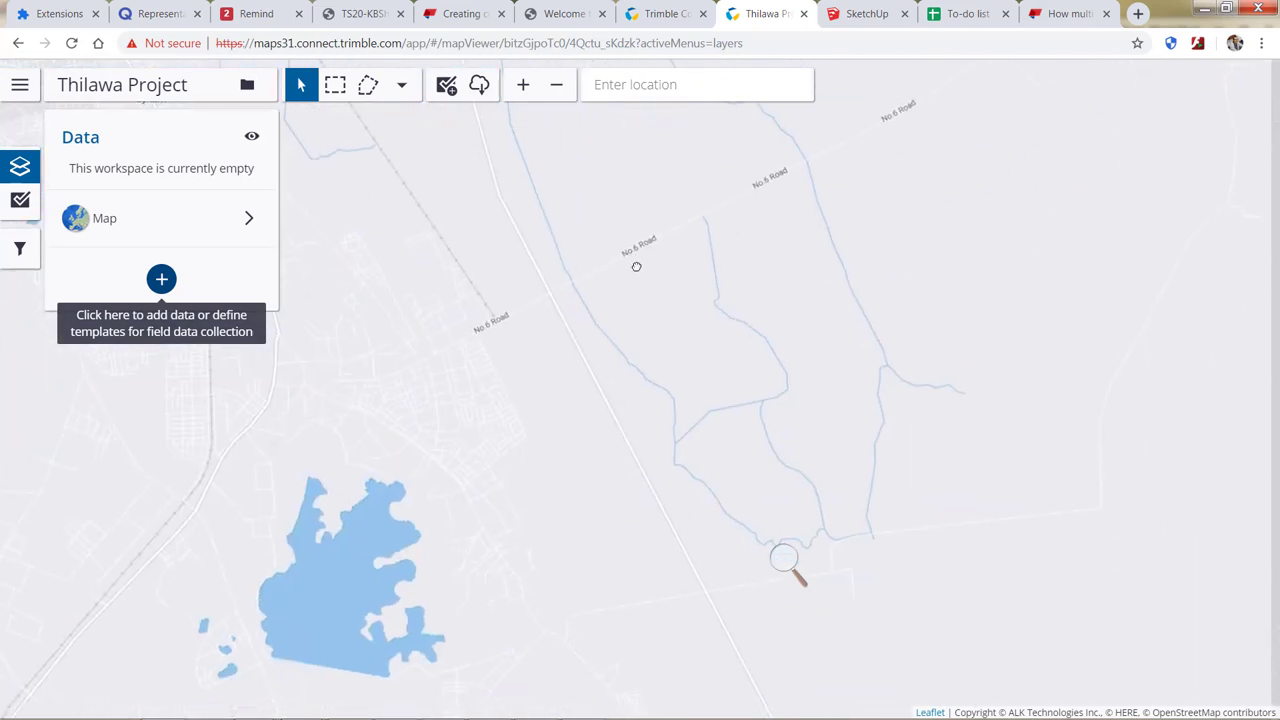
pyautogui.moveTo(766, 487); pyautogui.dragTo(674, 271)
pyautogui.scroll(-1, 757, 520)
pyautogui.moveTo(757, 520); pyautogui.dragTo(789, 306)
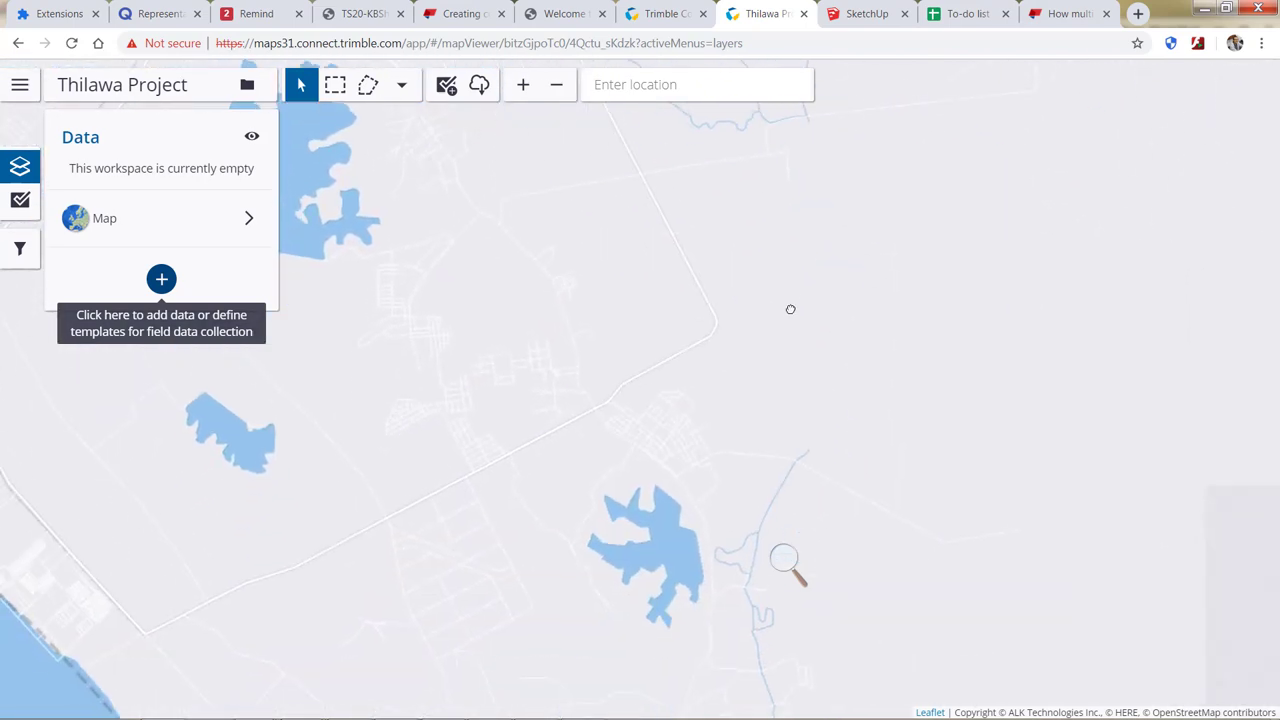
pyautogui.moveTo(791, 473); pyautogui.dragTo(737, 229)
pyautogui.moveTo(763, 426); pyautogui.dragTo(707, 286)
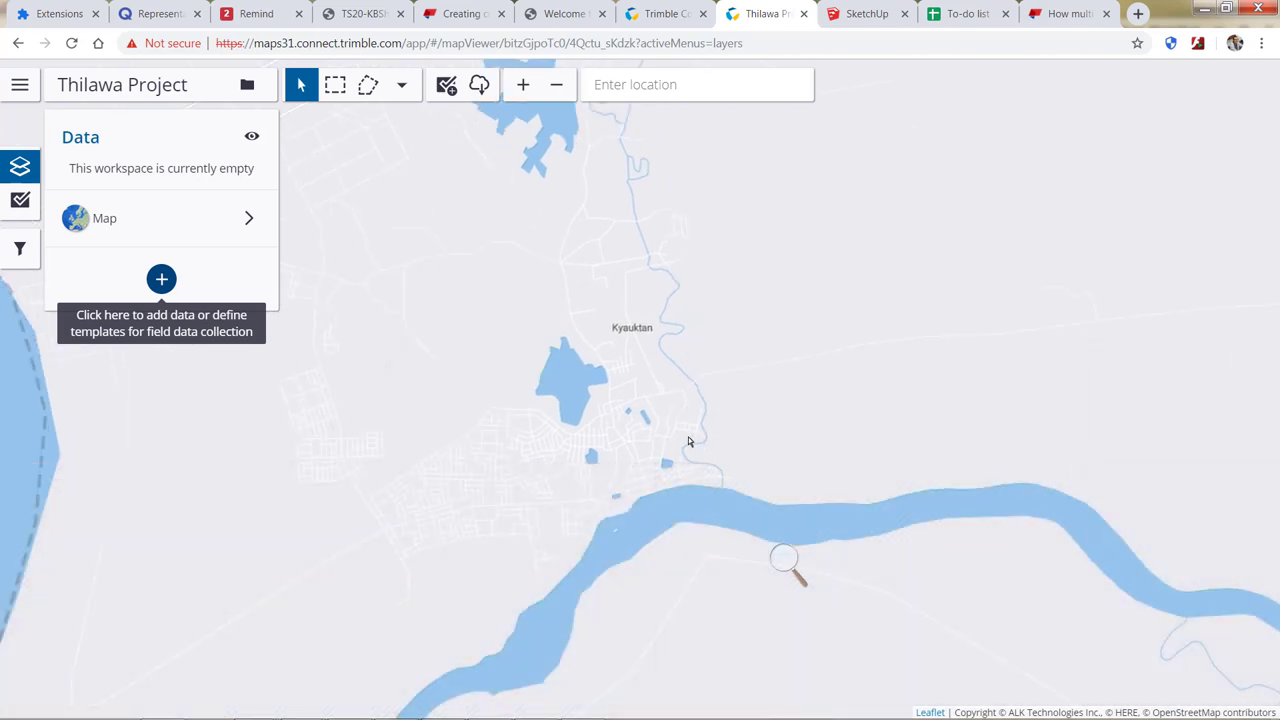
# Examine the riverbank west of Kyauktan up close, including the road blocks beside the shore
pyautogui.moveTo(694, 423); pyautogui.dragTo(897, 299)
pyautogui.moveTo(673, 520); pyautogui.dragTo(834, 385)
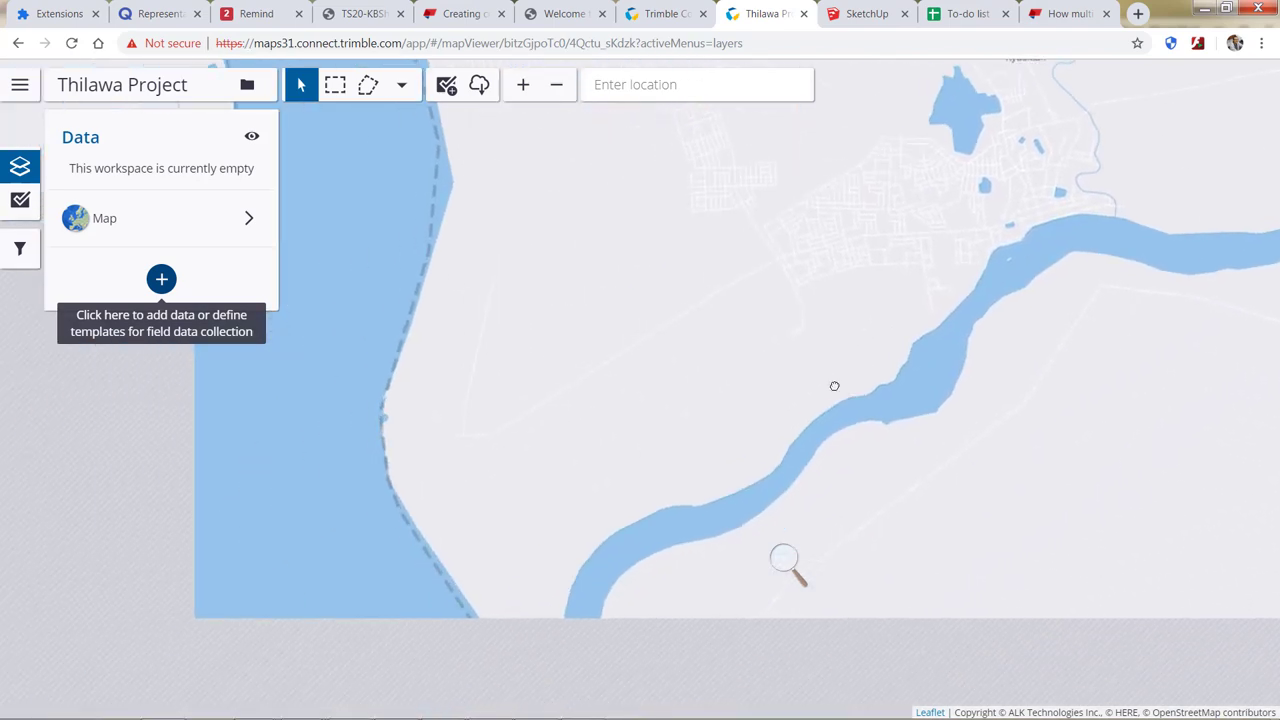
pyautogui.moveTo(620, 369); pyautogui.dragTo(814, 463)
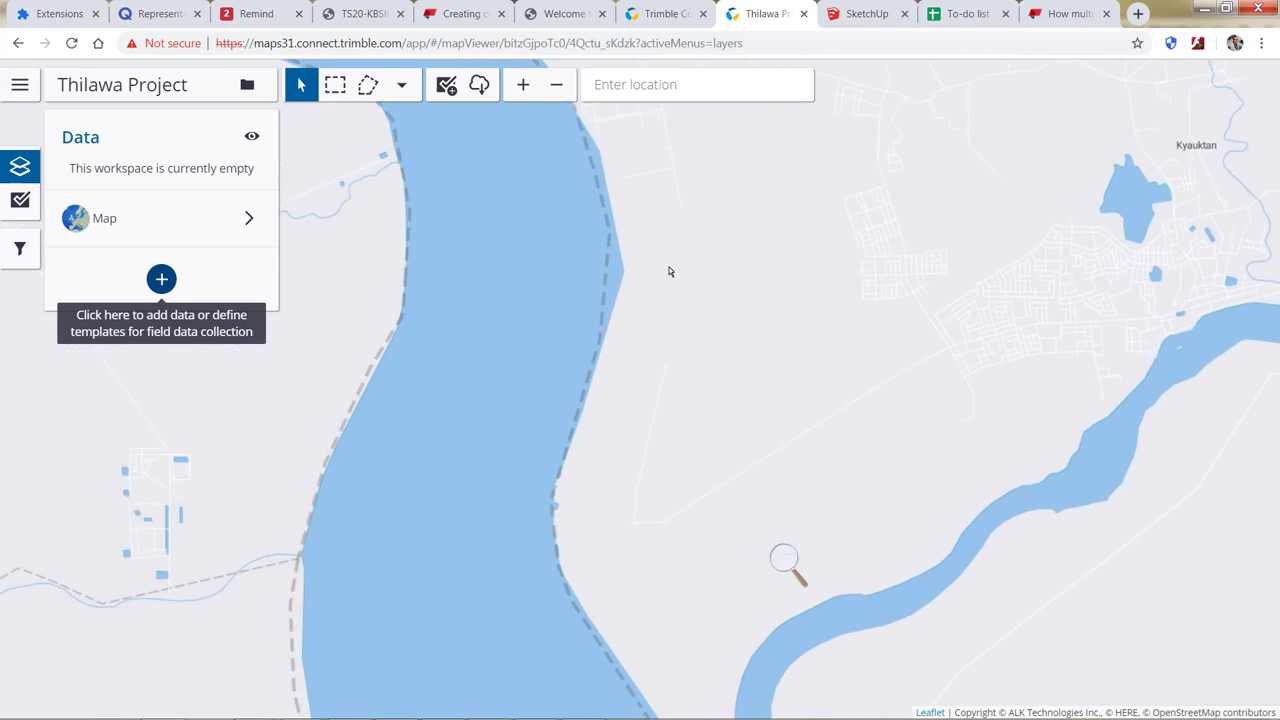
pyautogui.scroll(2, 645, 176)
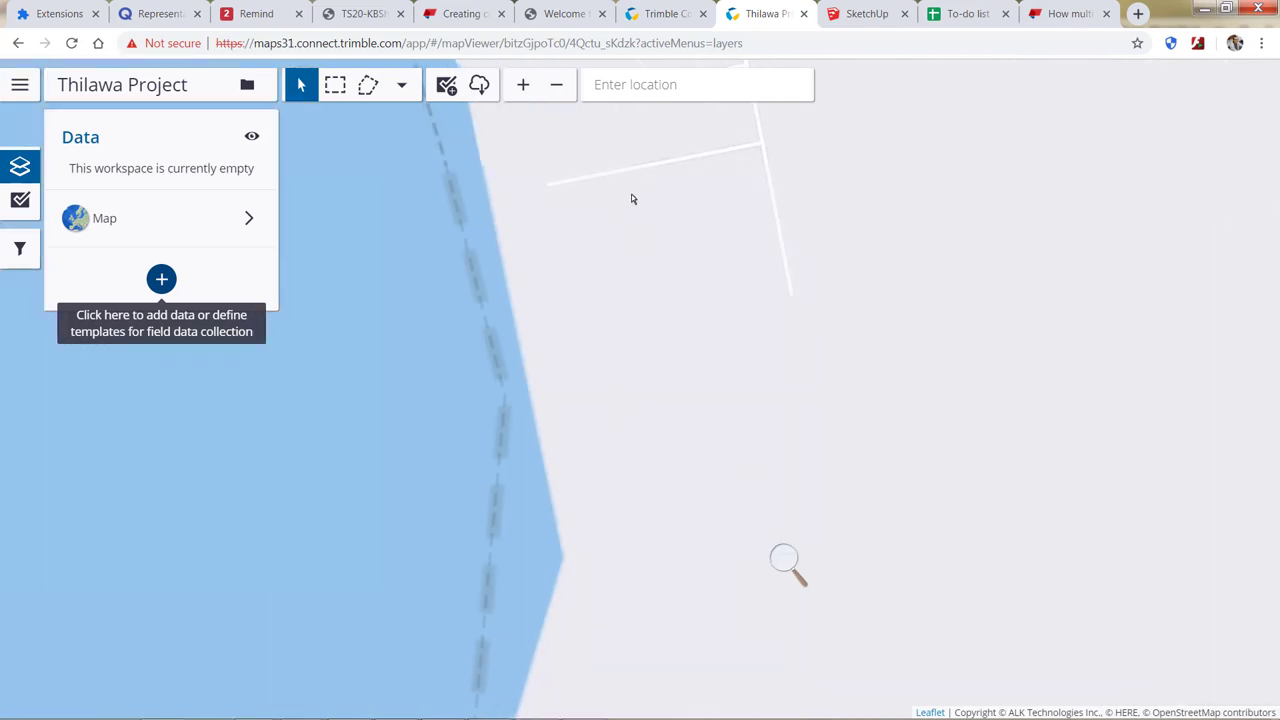
pyautogui.moveTo(631, 197); pyautogui.dragTo(654, 386)
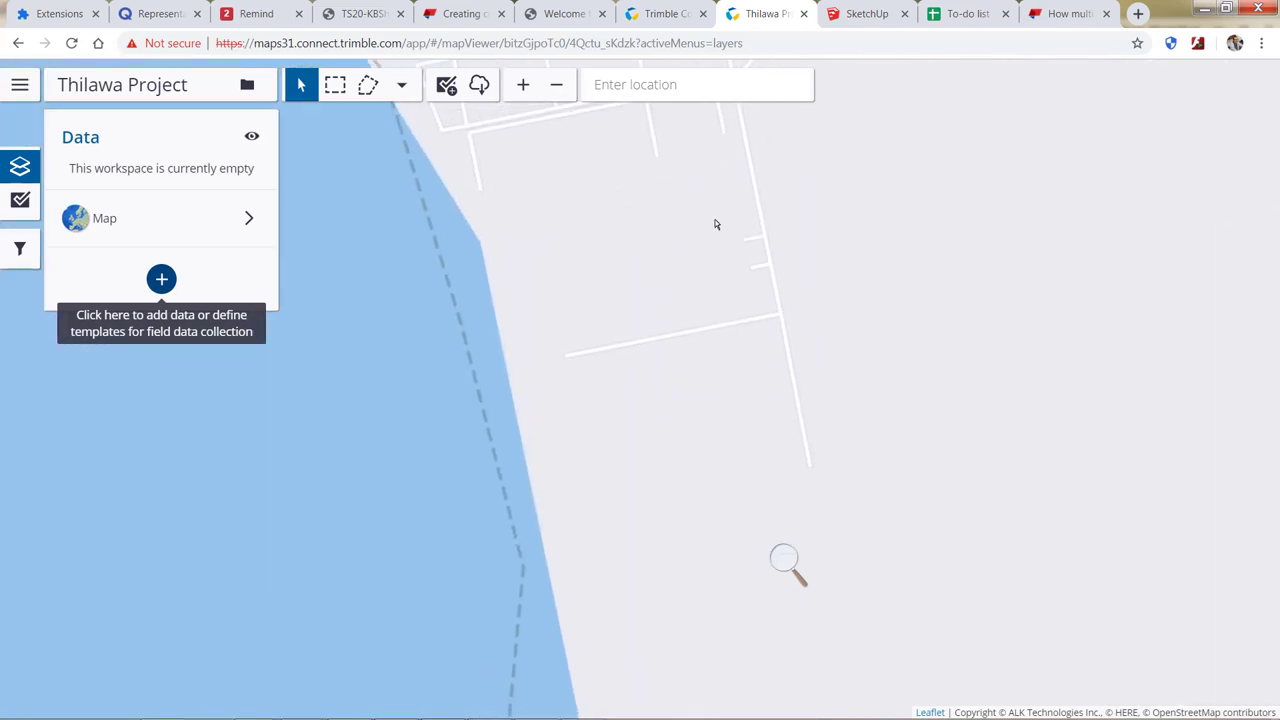
pyautogui.moveTo(674, 246); pyautogui.dragTo(709, 394)
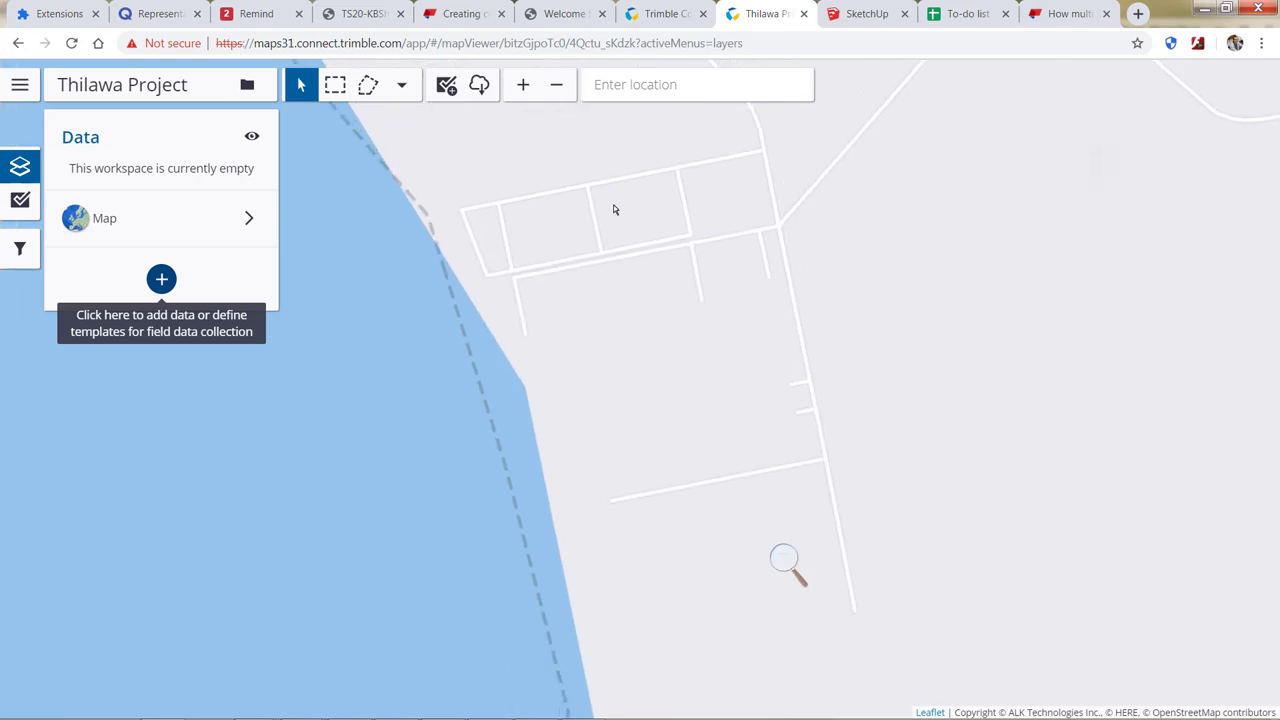
pyautogui.scroll(2, 614, 209)
pyautogui.scroll(-2, 614, 209)
pyautogui.scroll(2, 622, 205)
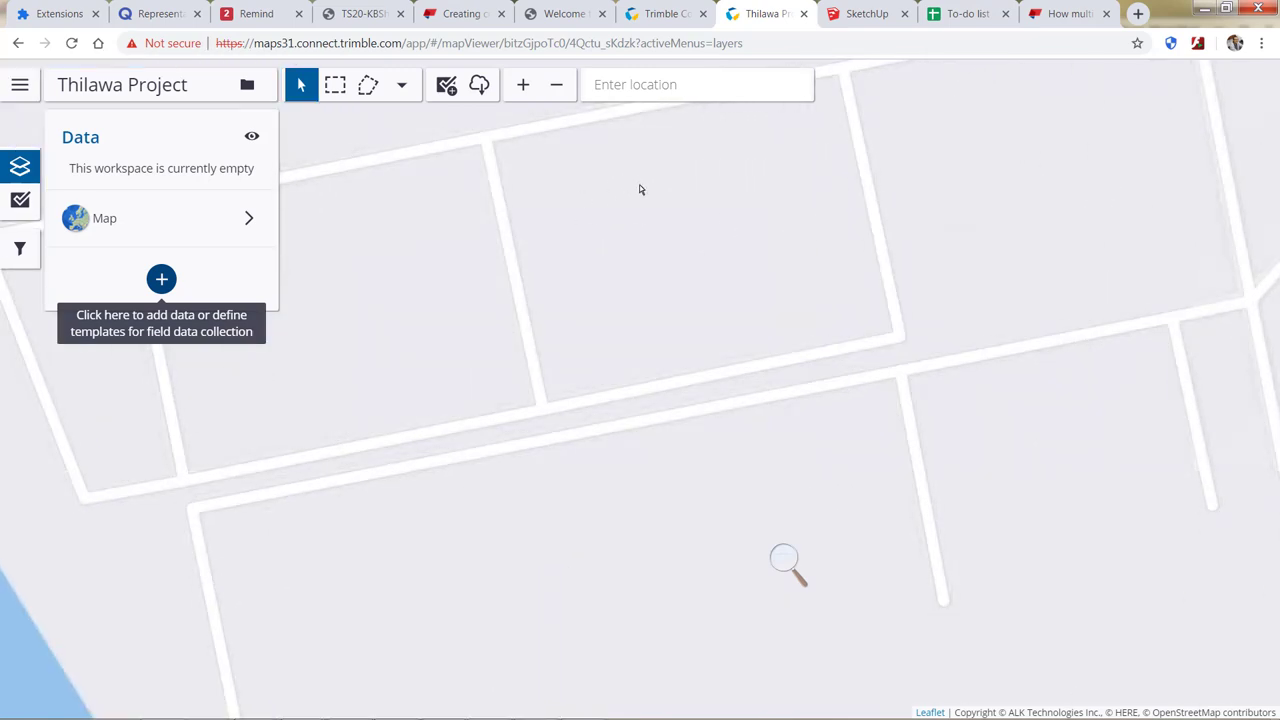
# Check the Tekla Basic Course file list and view the ToDo list of the Thilawa Project map
pyautogui.click(654, 13)
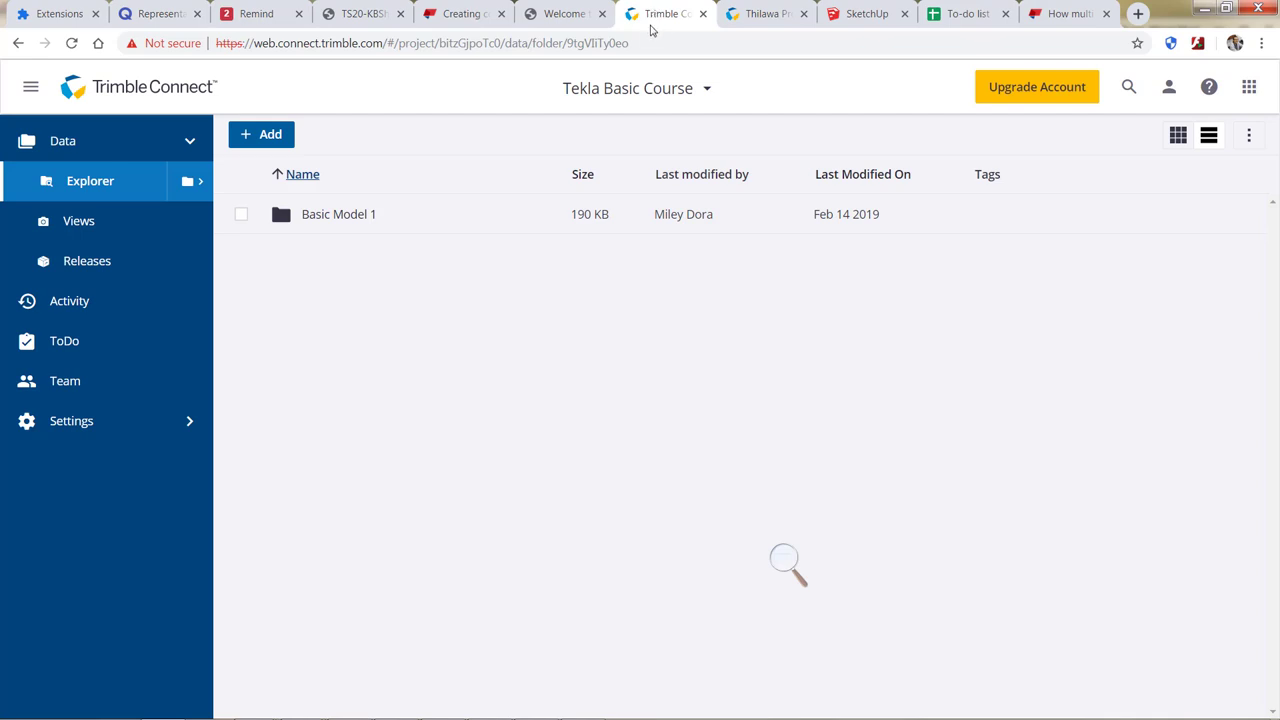
pyautogui.click(740, 14)
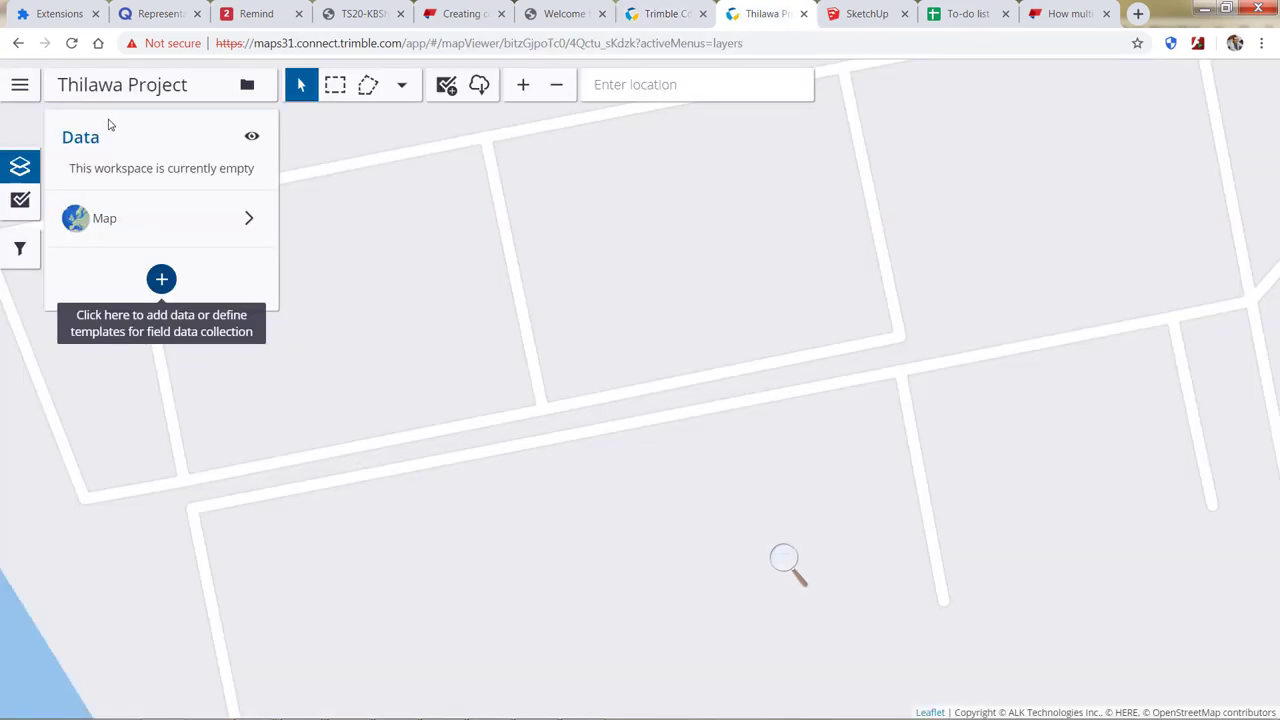
pyautogui.click(20, 203)
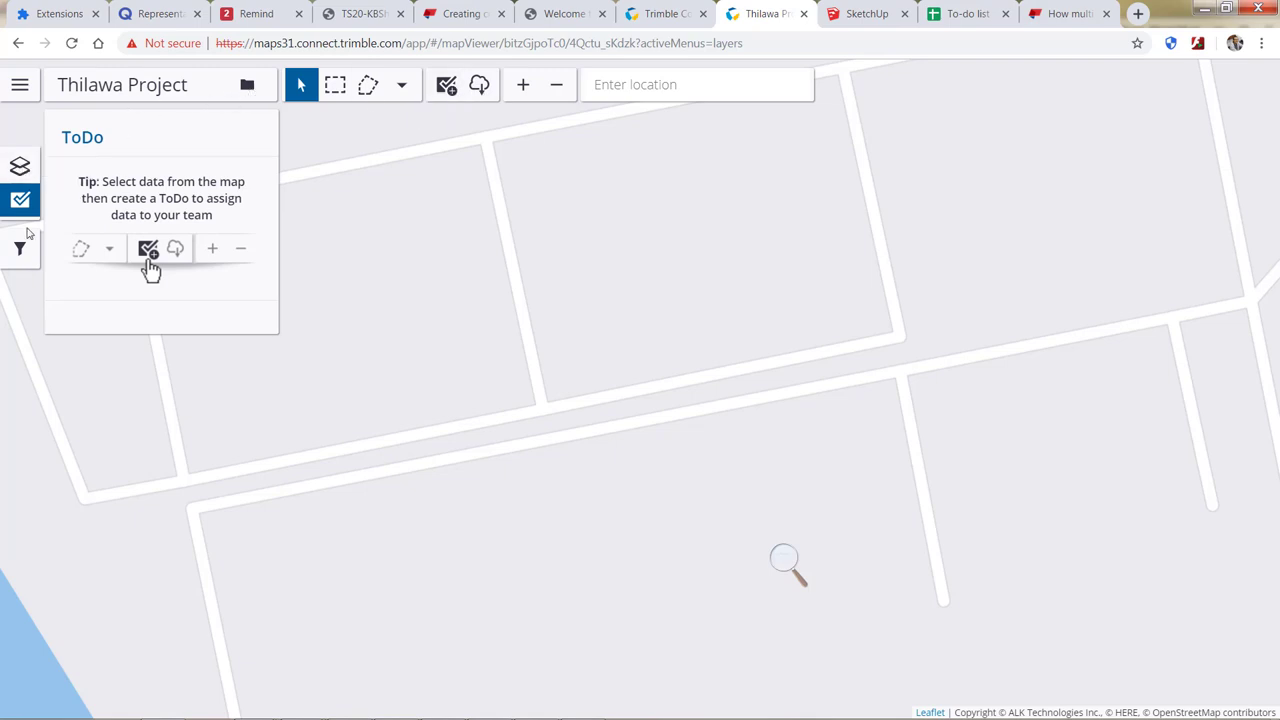
# Add a blank positioning entry with SBAS as its source and return to the map
pyautogui.click(21, 88)
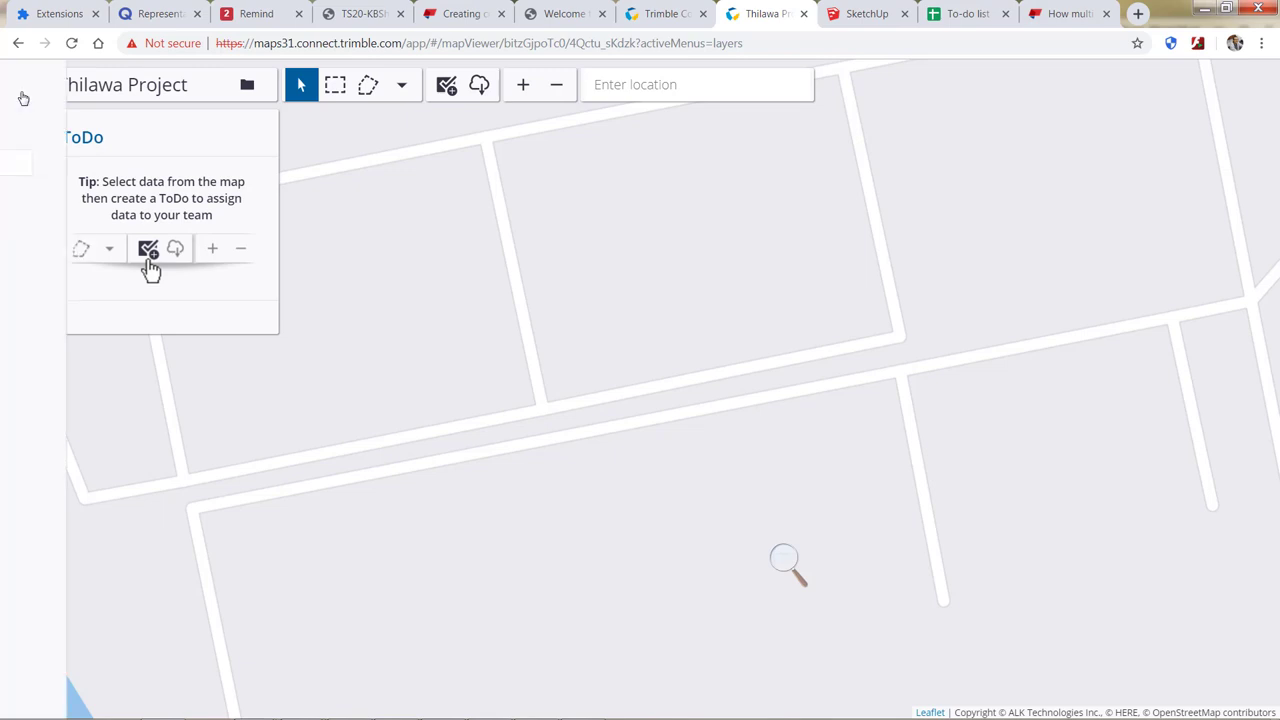
pyautogui.click(30, 282)
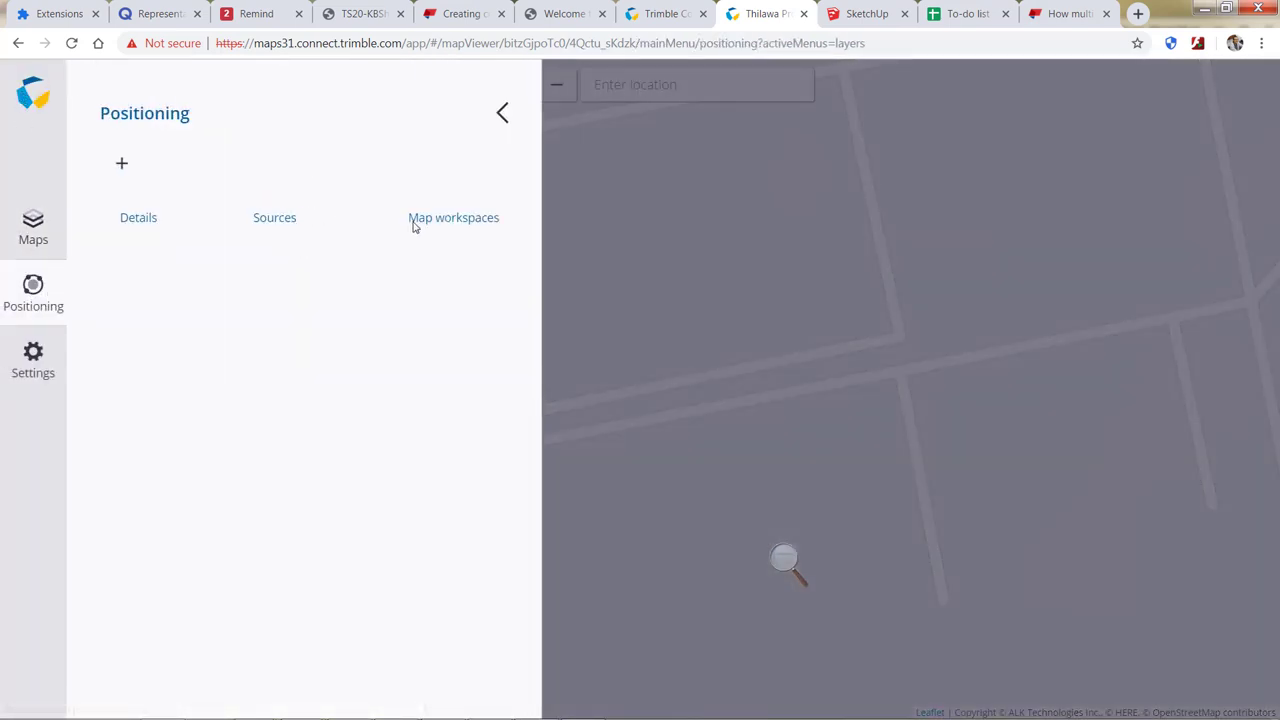
pyautogui.click(121, 166)
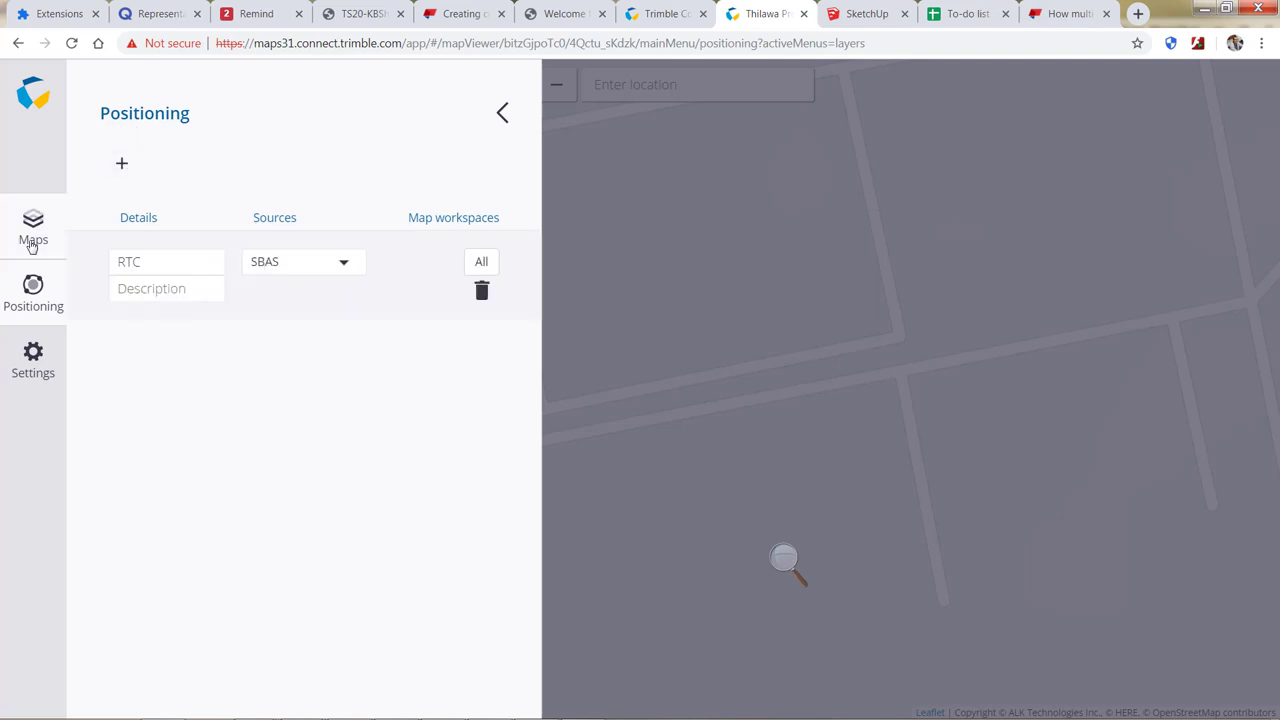
pyautogui.click(498, 115)
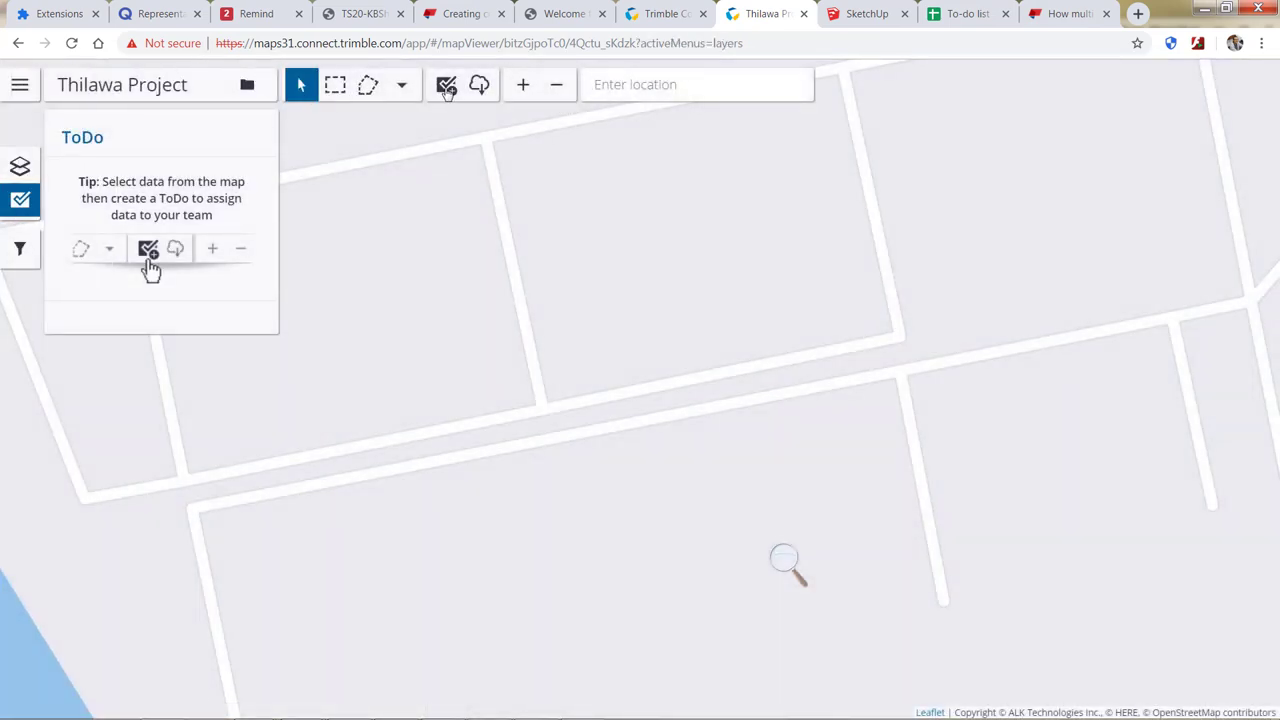
# Select areas around the riverside road blocks with the rectangle selection tool
pyautogui.click(336, 86)
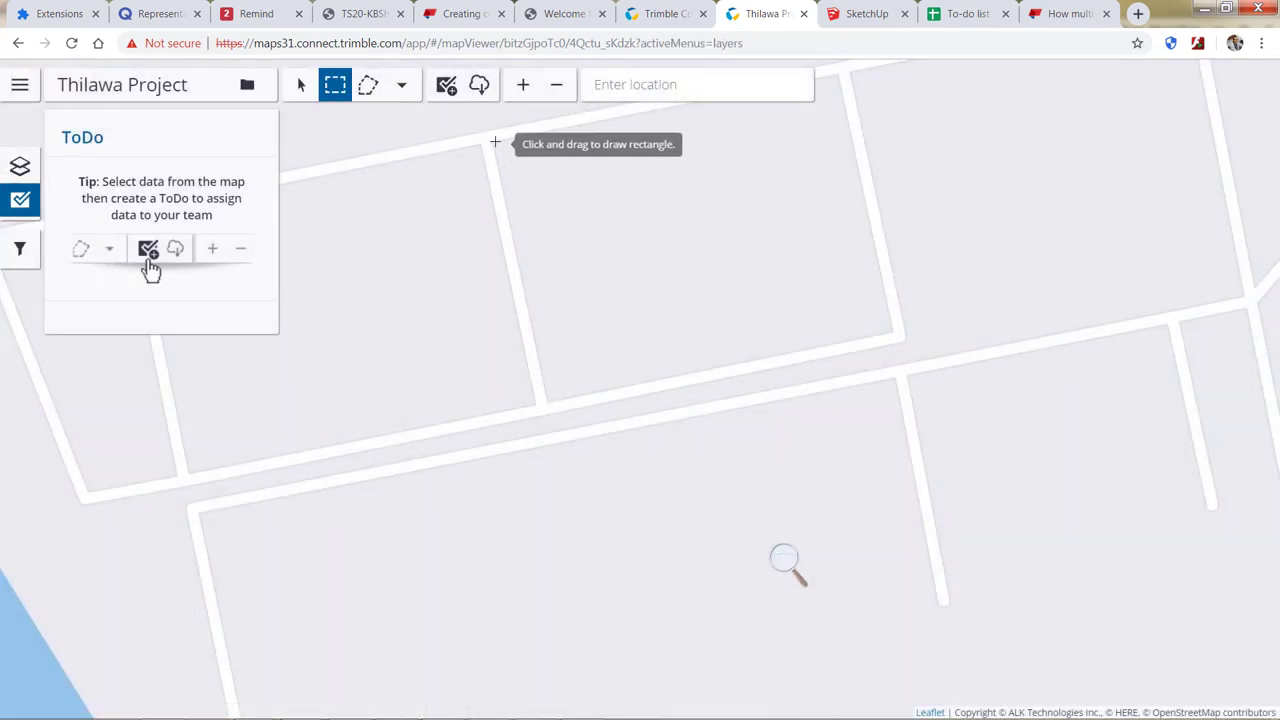
pyautogui.moveTo(494, 143)
pyautogui.mouseDown()
pyautogui.moveTo(770, 239)
pyautogui.moveTo(883, 337)
pyautogui.moveTo(900, 386)
pyautogui.mouseUp()
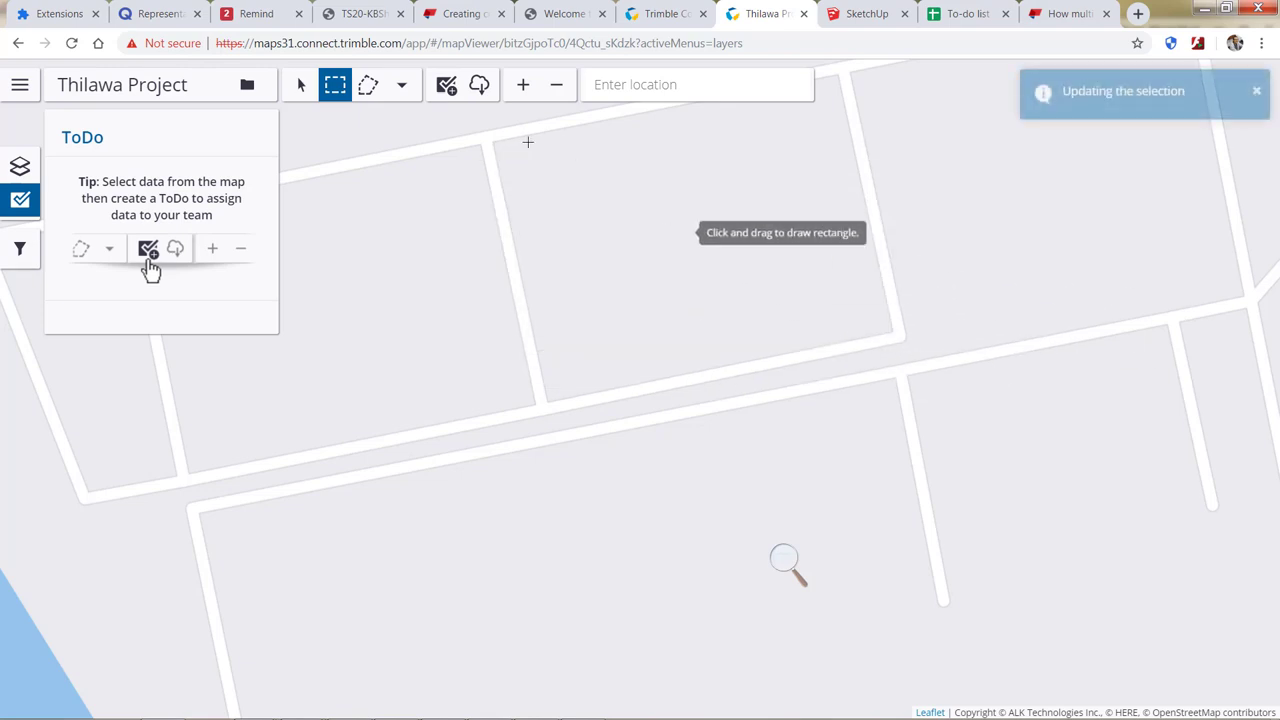
pyautogui.moveTo(600, 209); pyautogui.dragTo(565, 335)
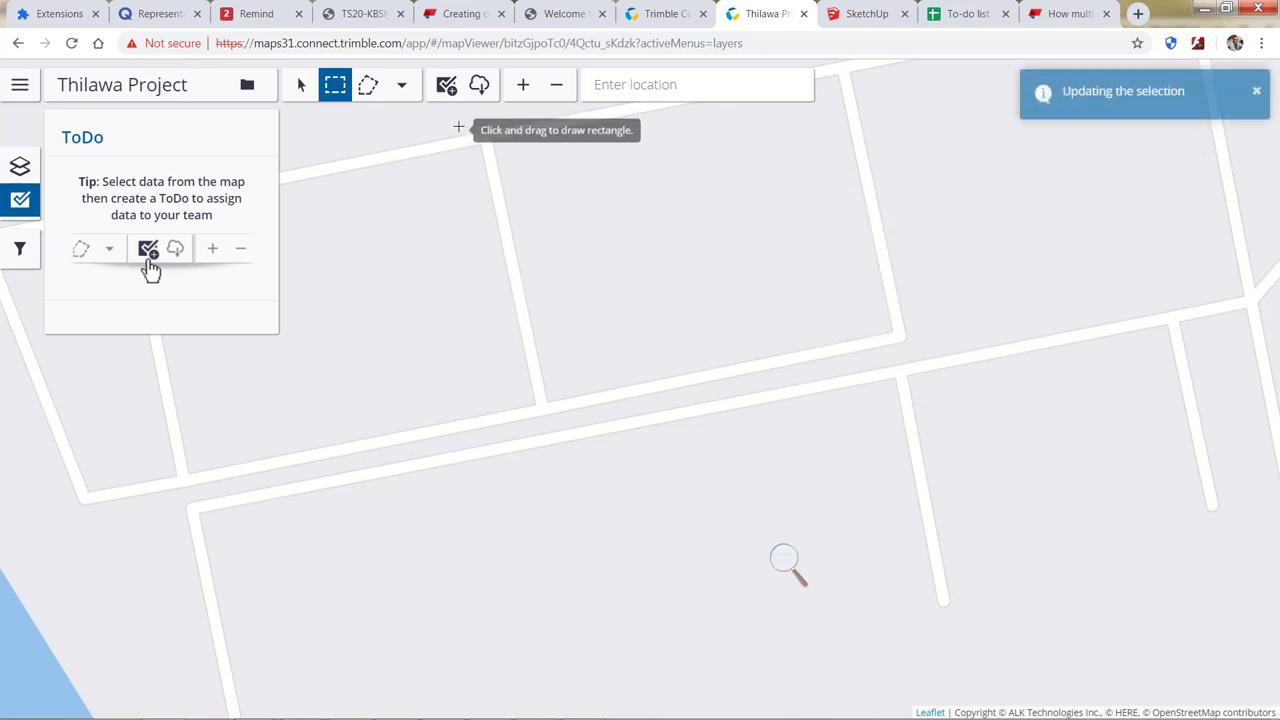
pyautogui.moveTo(475, 147); pyautogui.dragTo(484, 340)
pyautogui.scroll(-3, 484, 340)
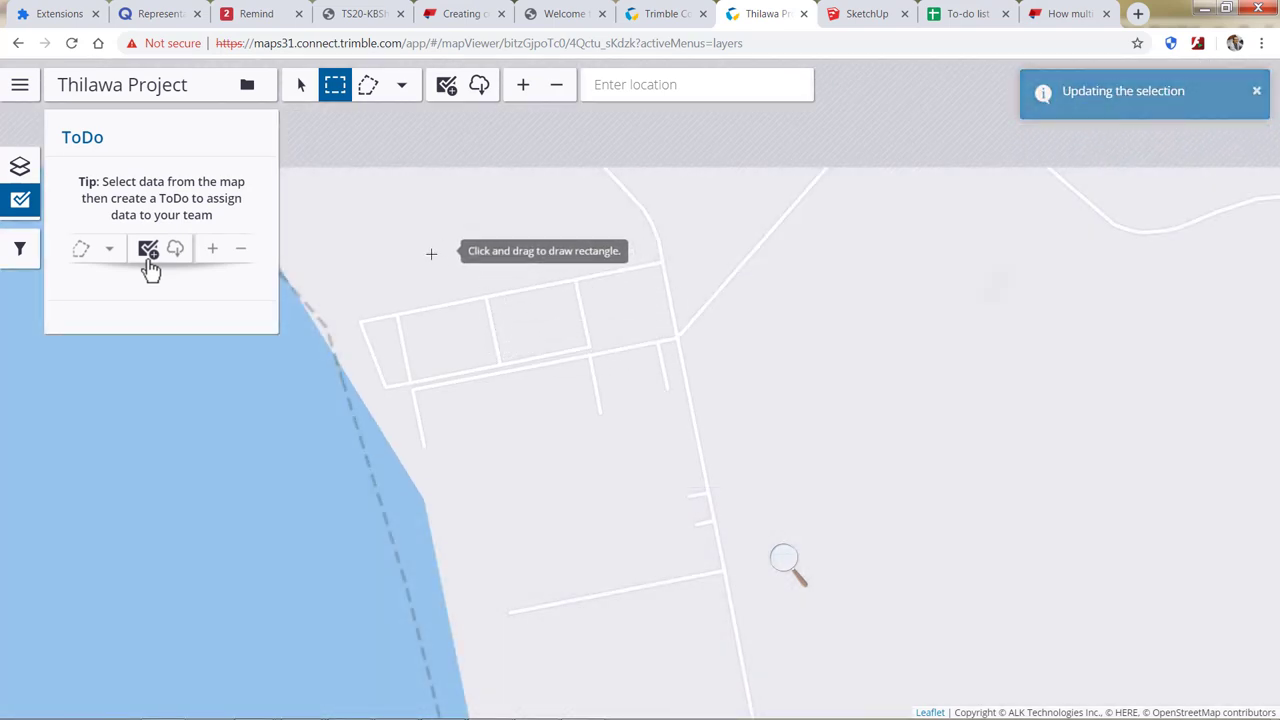
pyautogui.moveTo(364, 255); pyautogui.dragTo(708, 467)
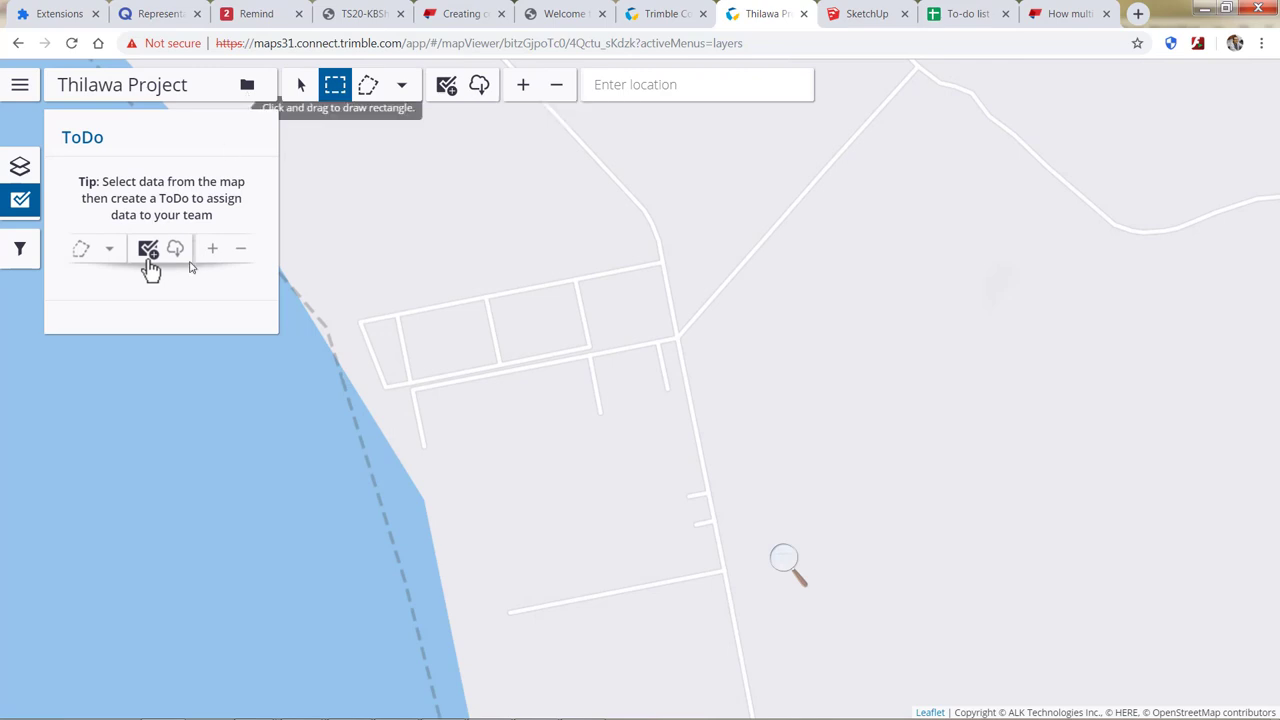
# Reopen the Thilawa Project from the map workspaces and view the options available for that workspace
pyautogui.click(12, 90)
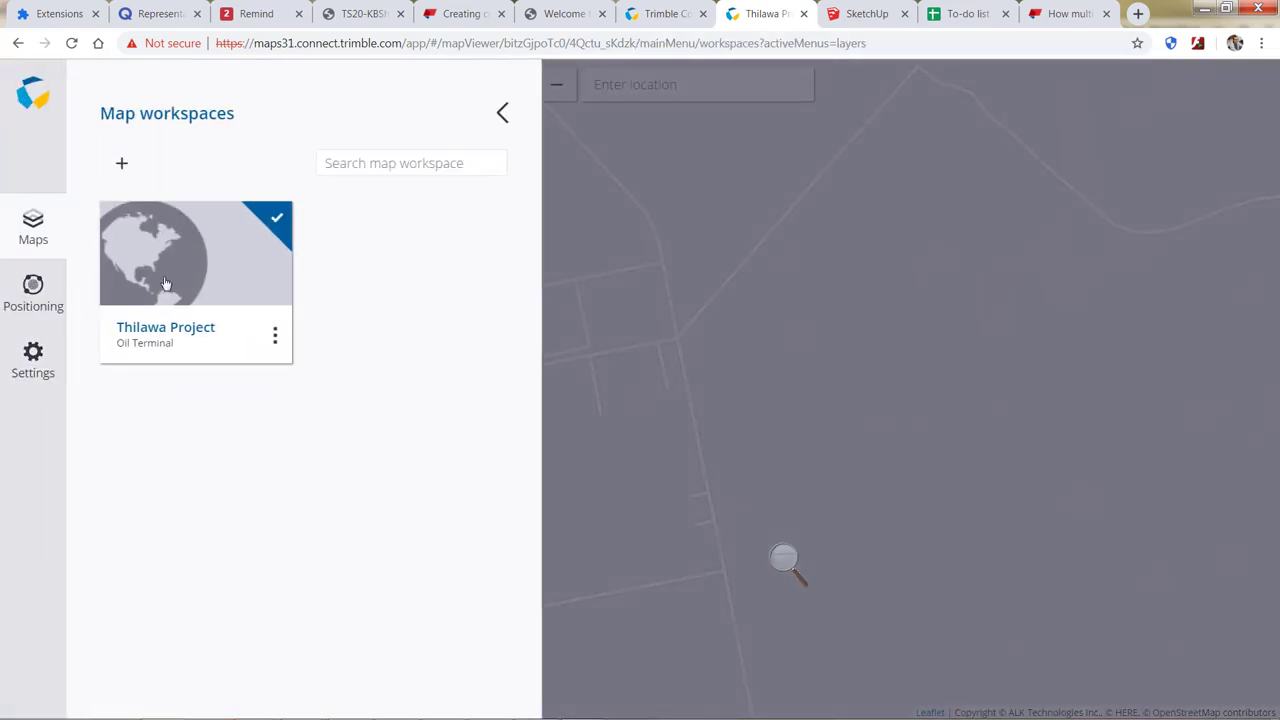
pyautogui.click(172, 324)
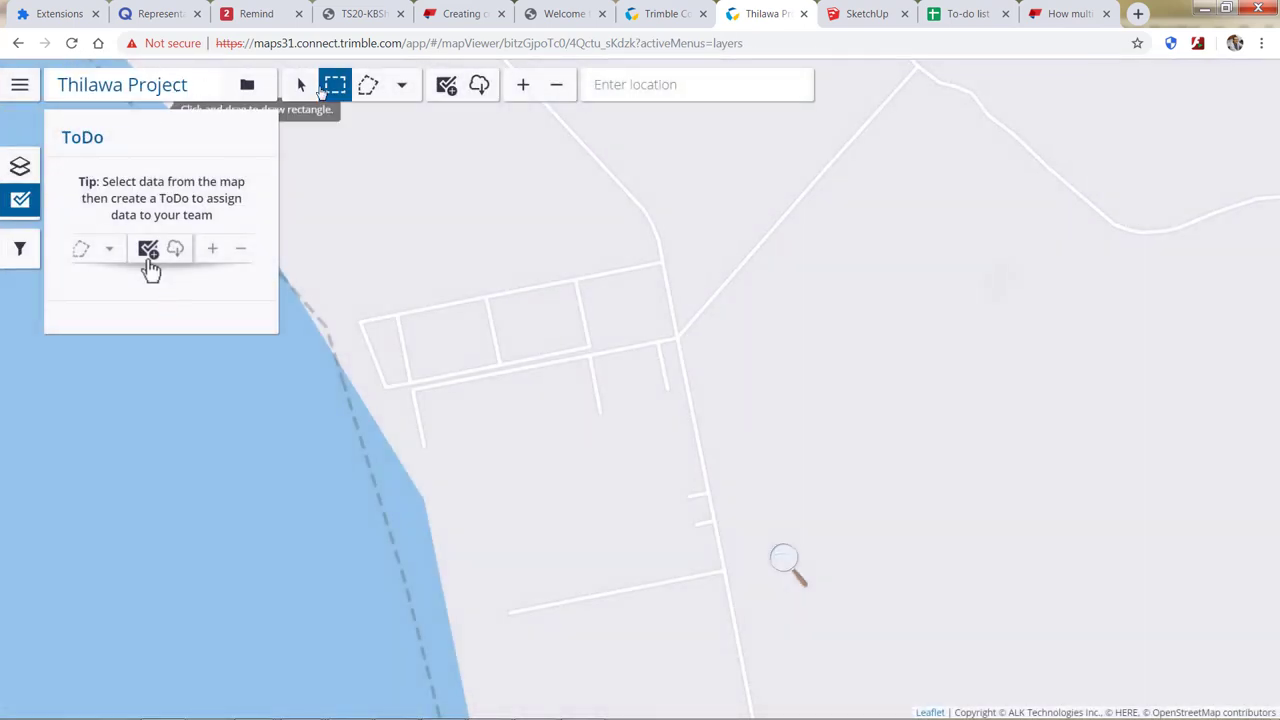
pyautogui.click(22, 90)
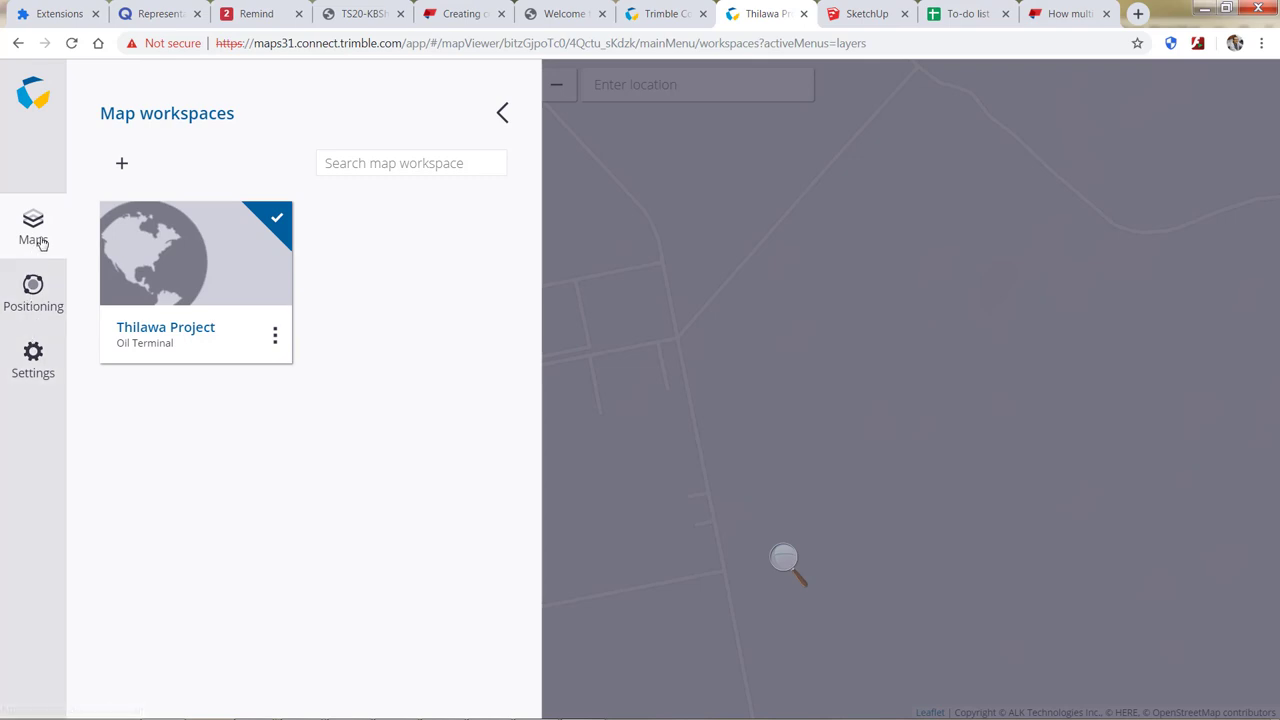
pyautogui.click(275, 336)
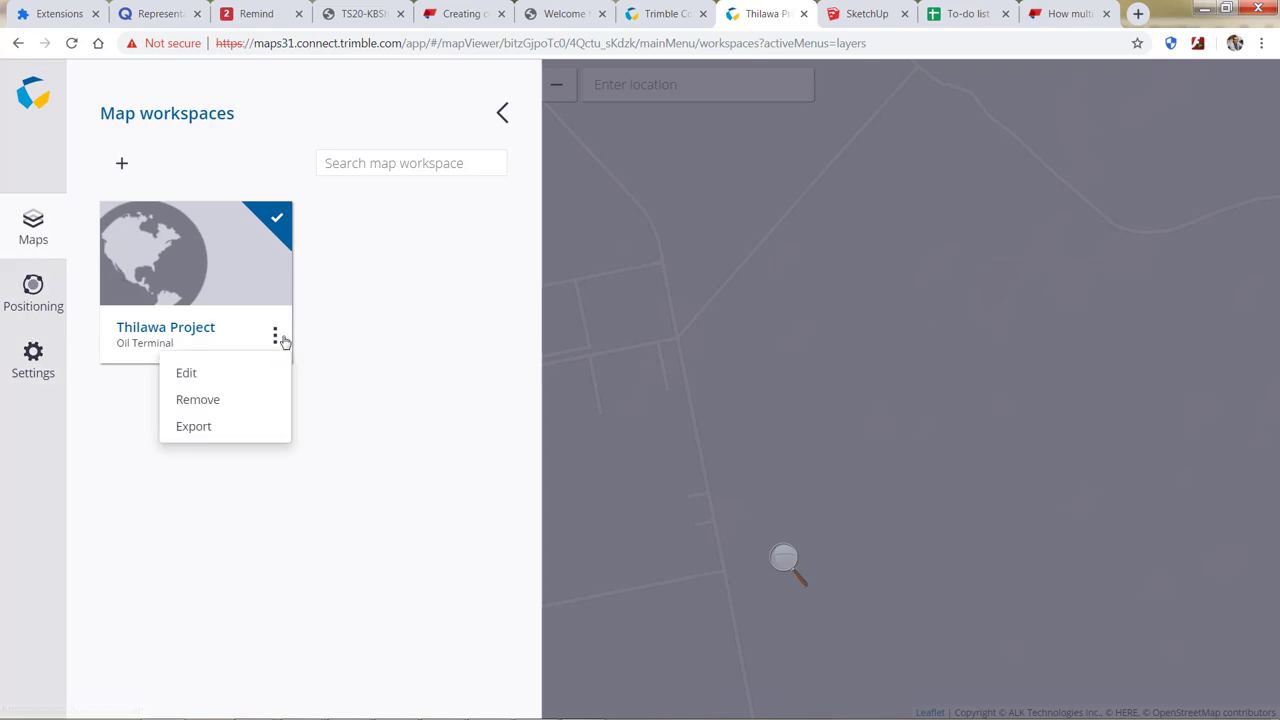
# Review the Tekla Basic Course project details down to the end date and return to the project's file list
pyautogui.click(30, 358)
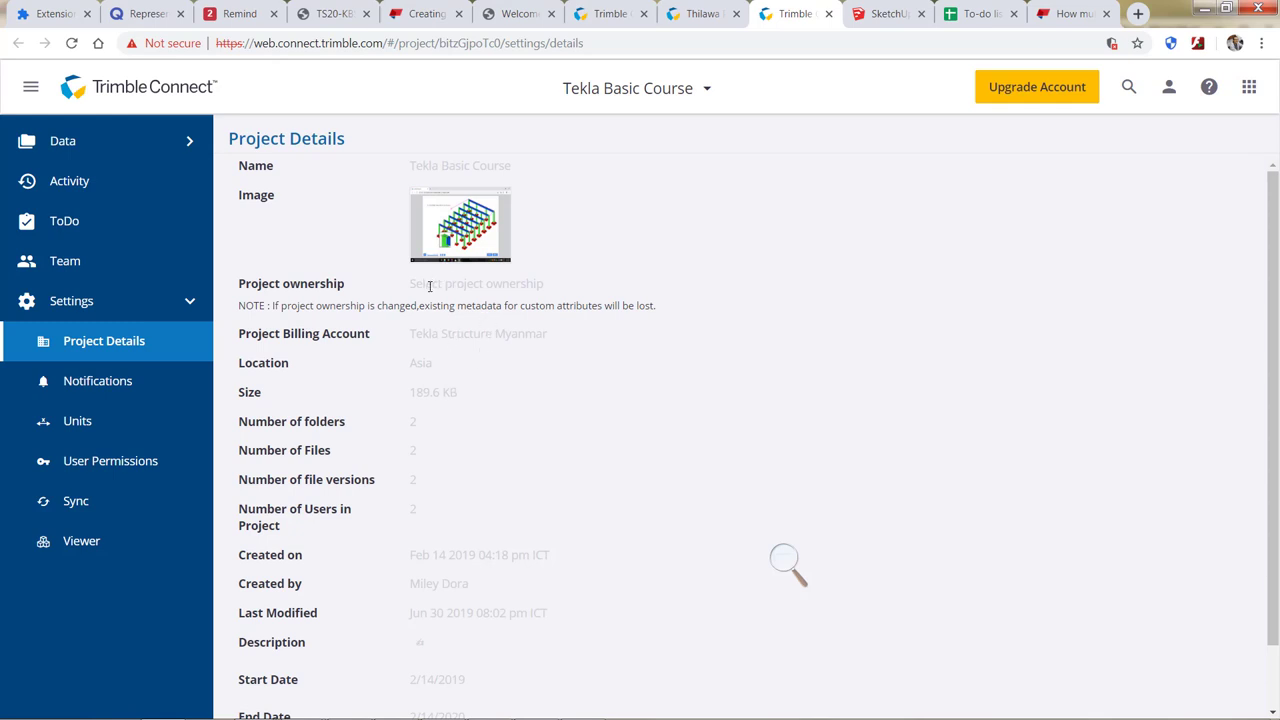
pyautogui.scroll(-1, 407, 456)
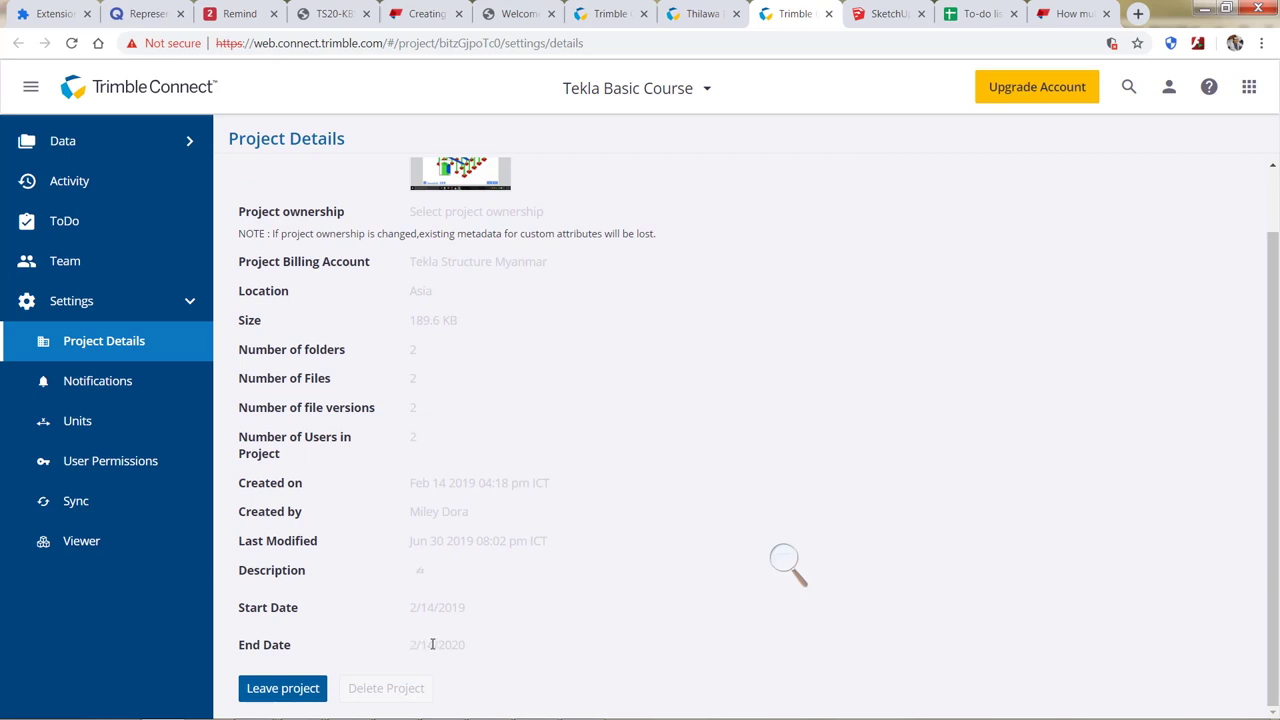
pyautogui.click(700, 14)
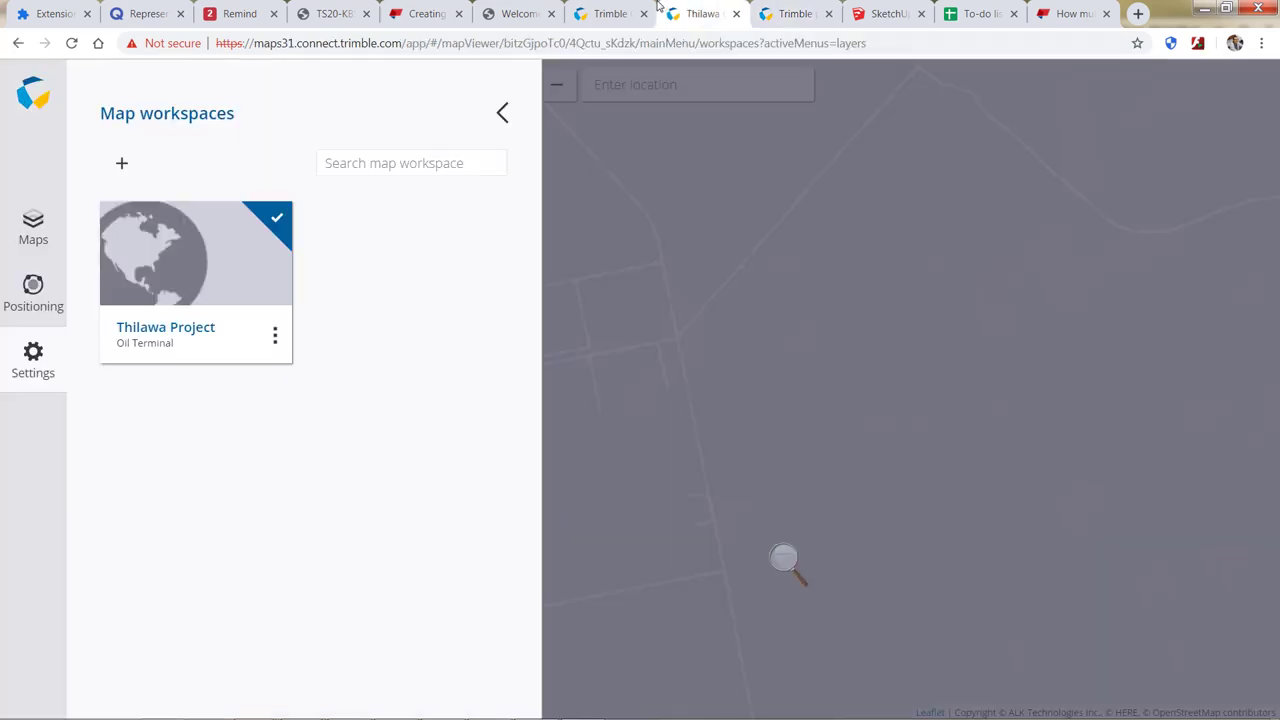
pyautogui.click(654, 10)
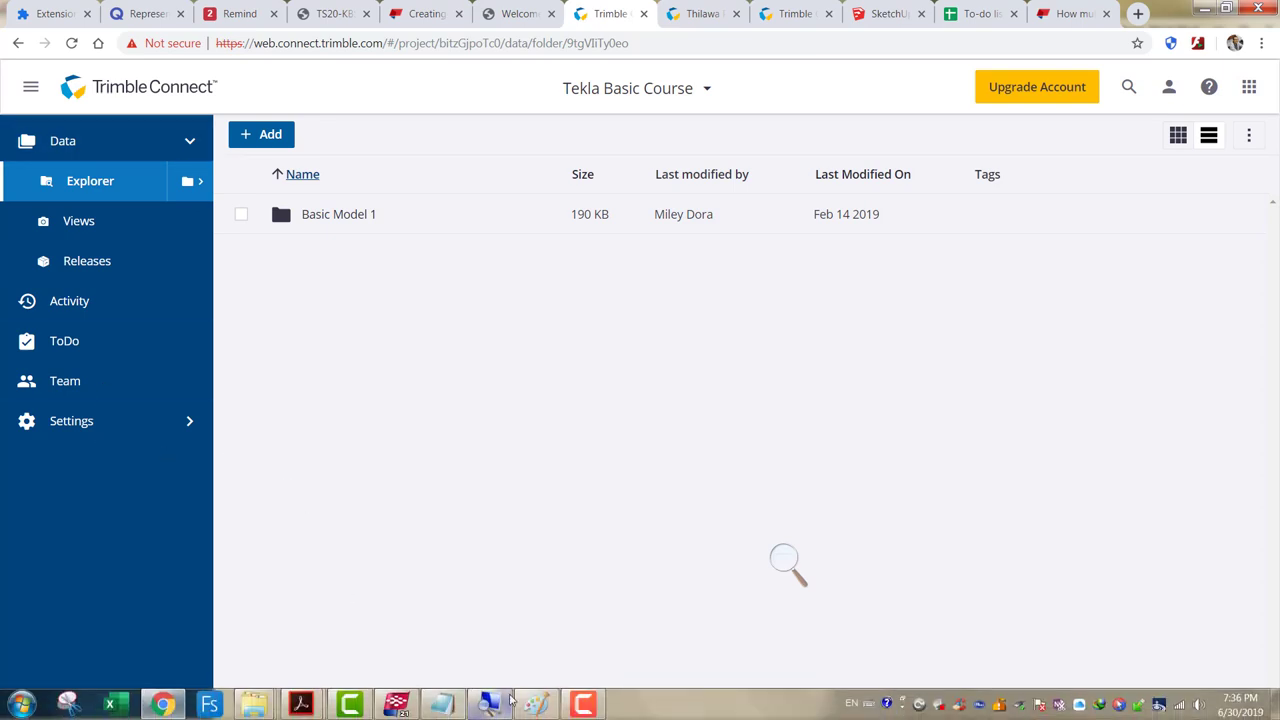
# Switch to Tekla Structures, consult the title block in Assignment-1.pdf, and set the project number to 02210 in the project properties
pyautogui.click(437, 705)
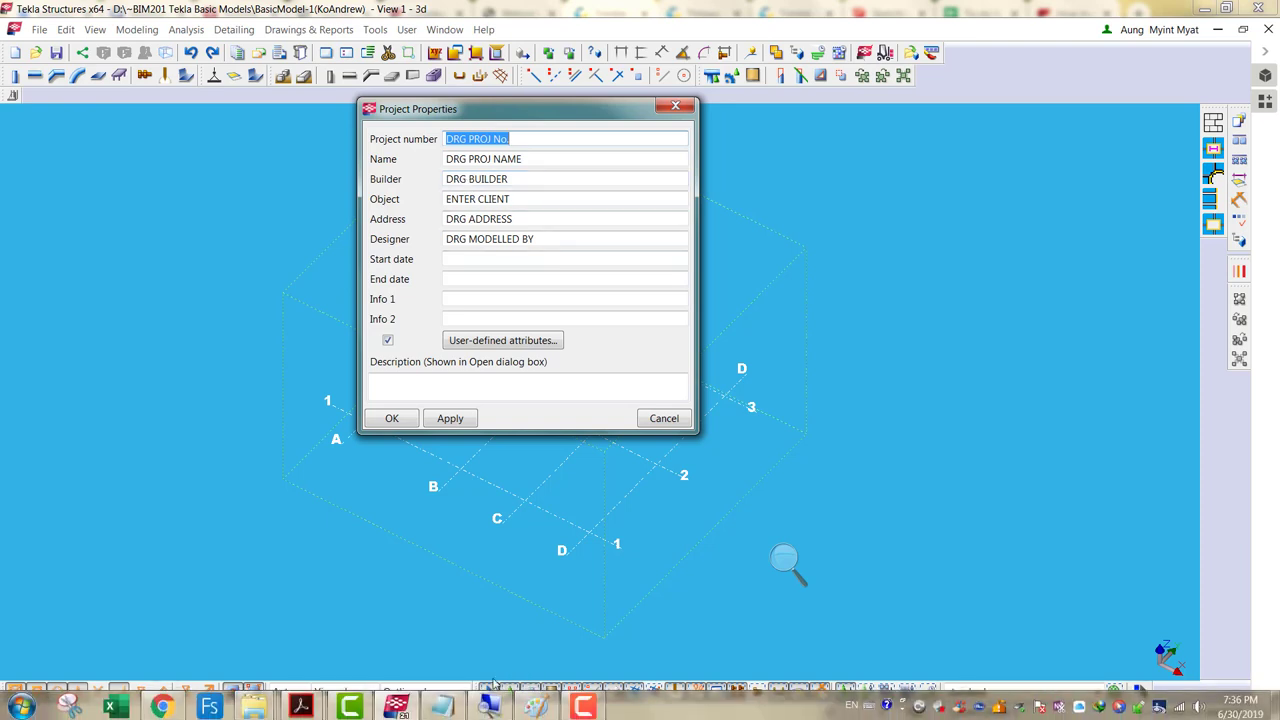
pyautogui.moveTo(425, 700)
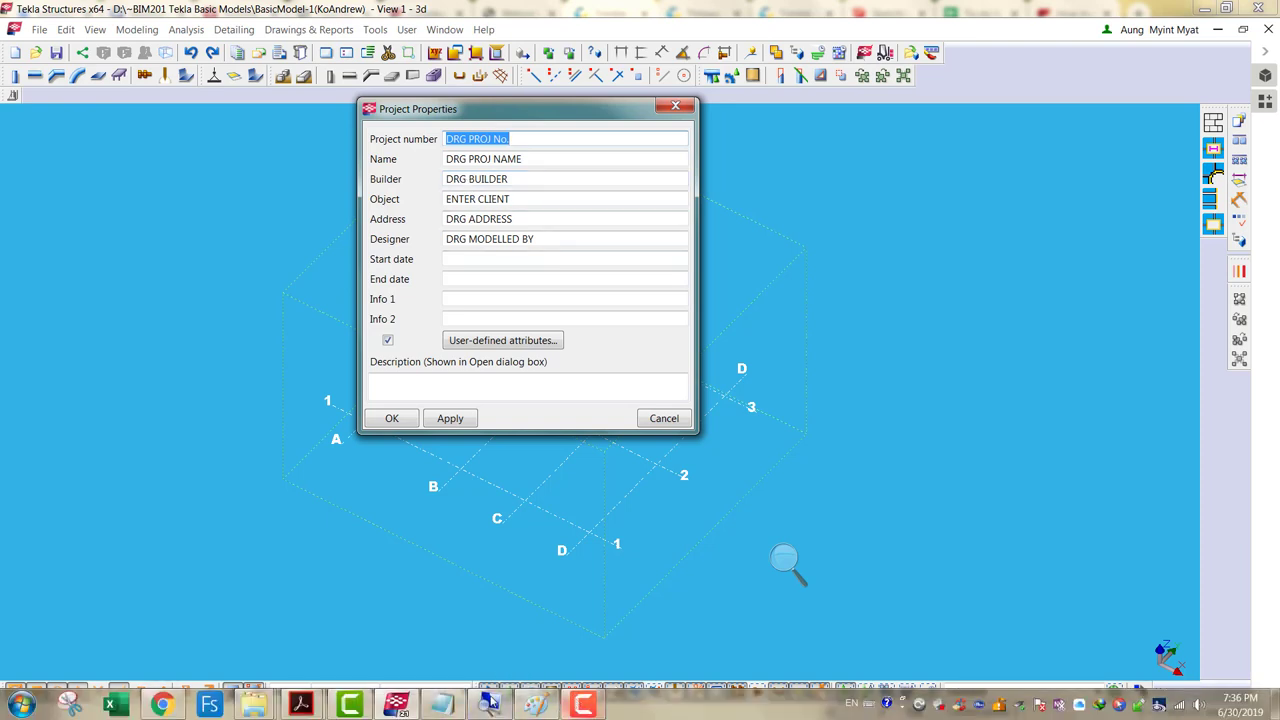
pyautogui.moveTo(308, 707)
pyautogui.click(395, 620)
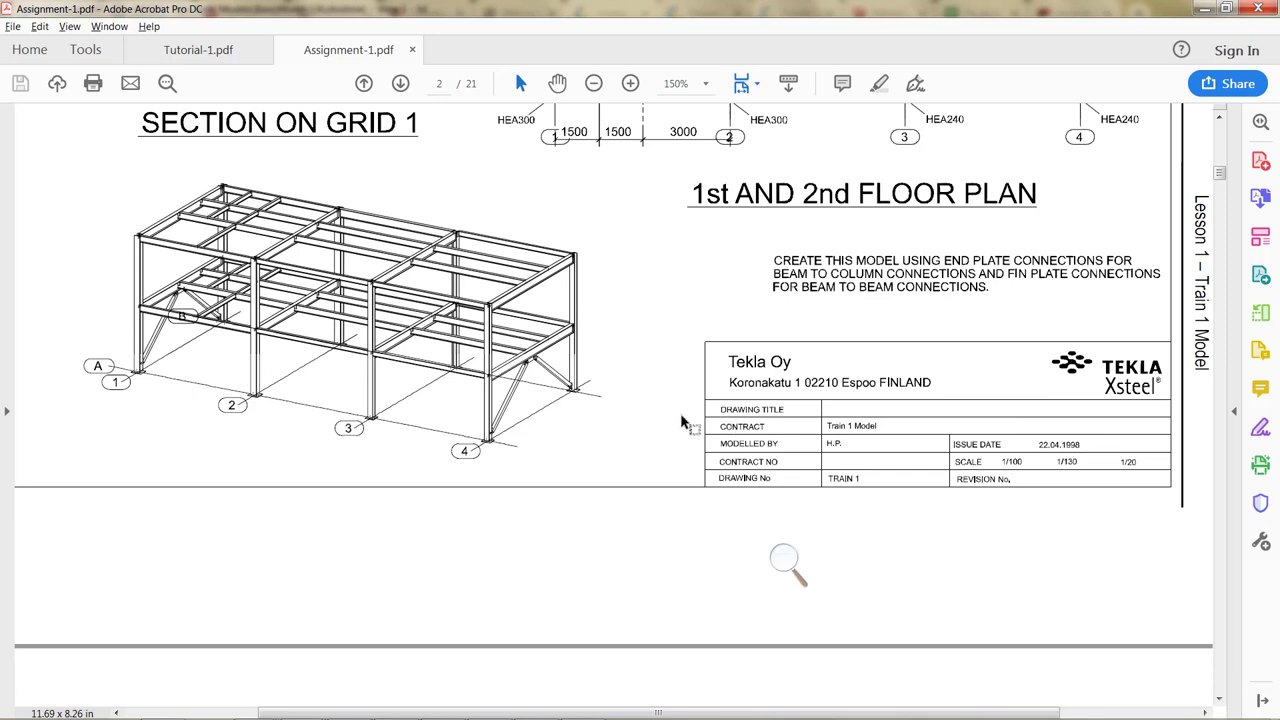
pyautogui.moveTo(610, 712)
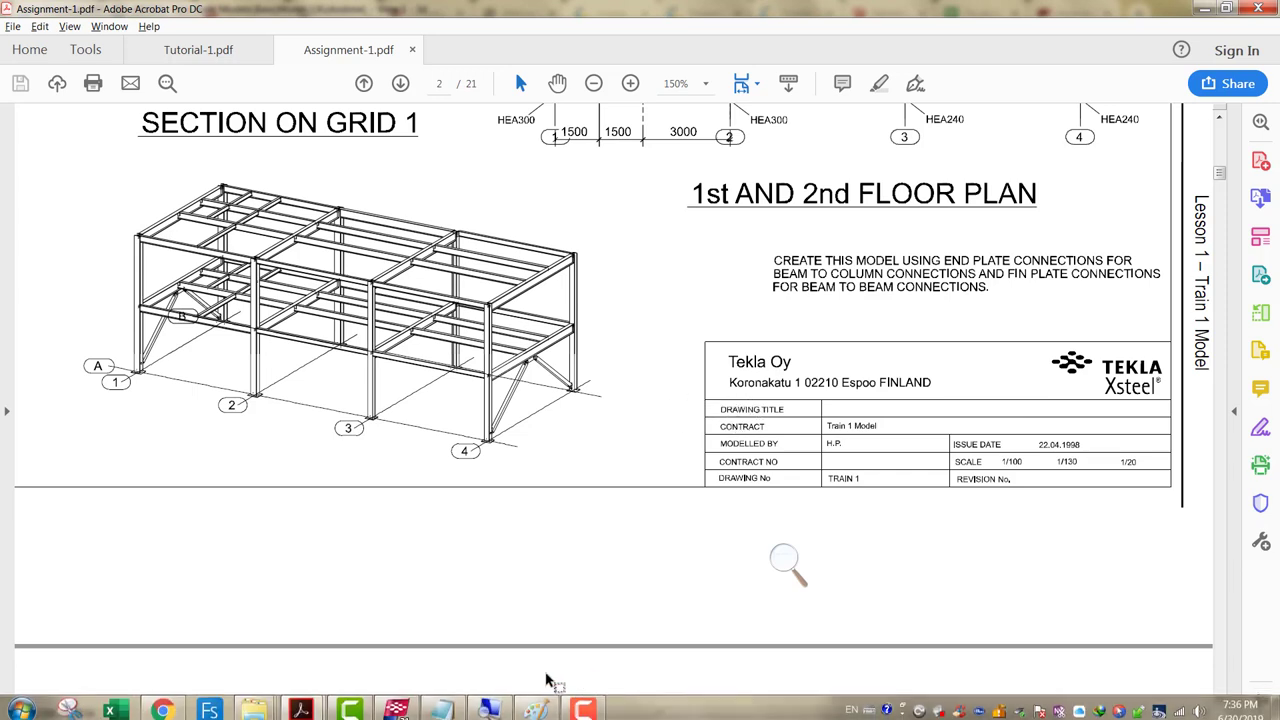
pyautogui.click(443, 705)
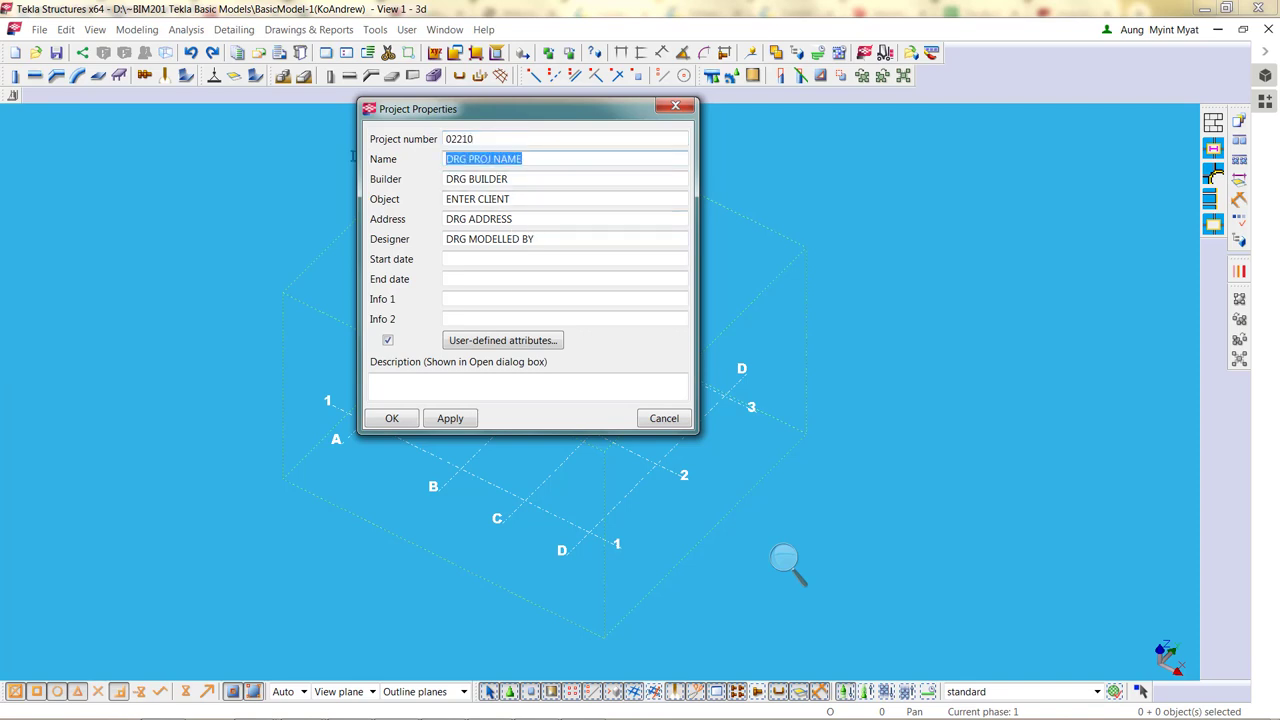
# Set the project name to Training Model-1 in the project properties
pyautogui.click(537, 156)
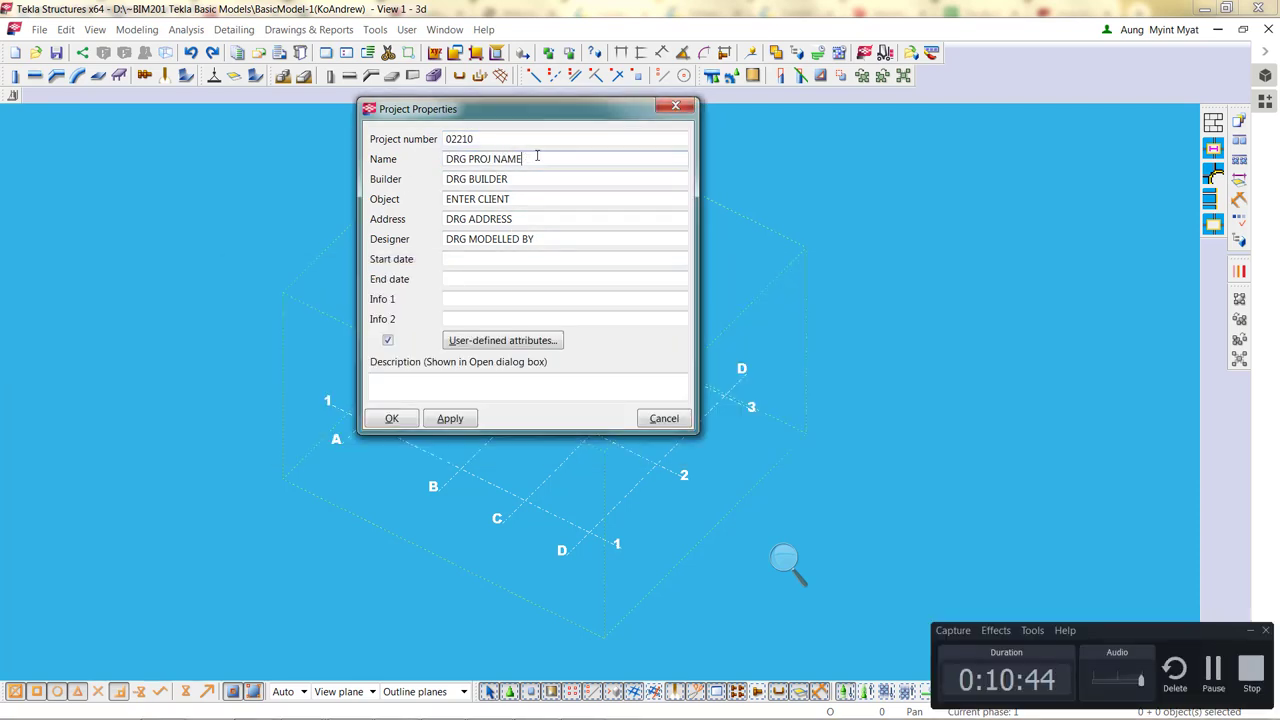
pyautogui.moveTo(537, 156); pyautogui.dragTo(405, 148)
pyautogui.write('Tr')
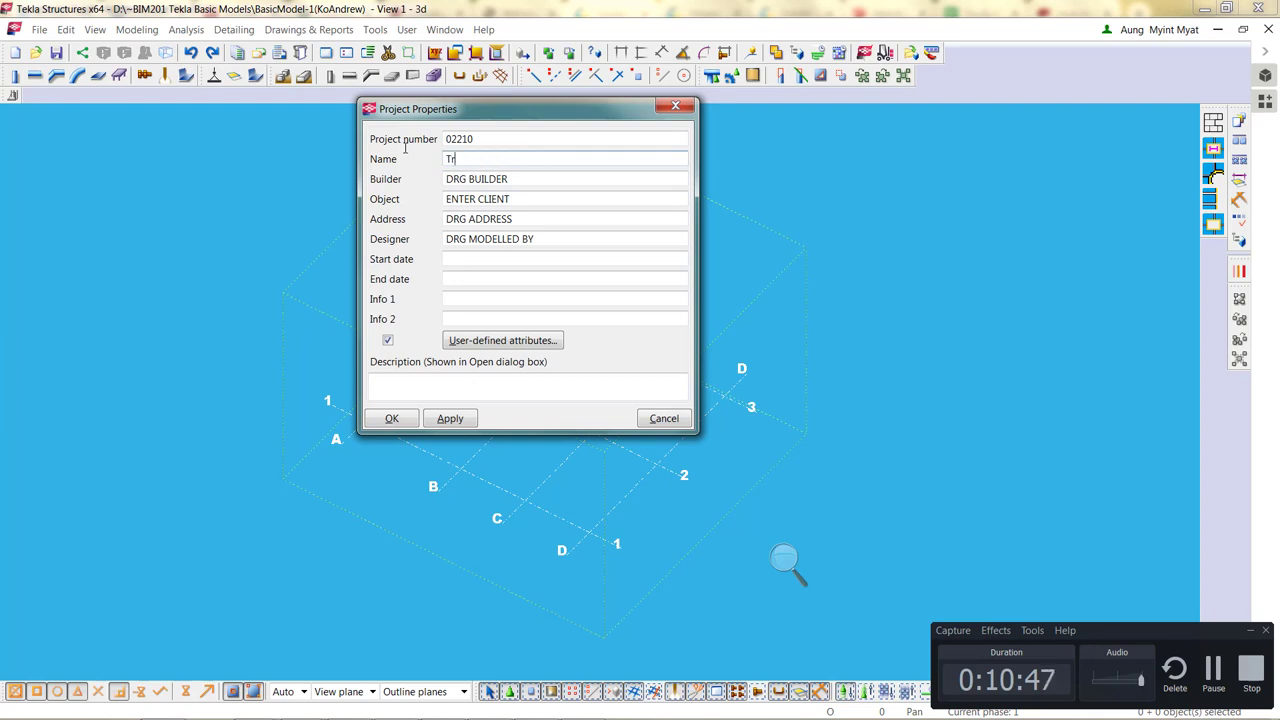
pyautogui.write('aining Model')
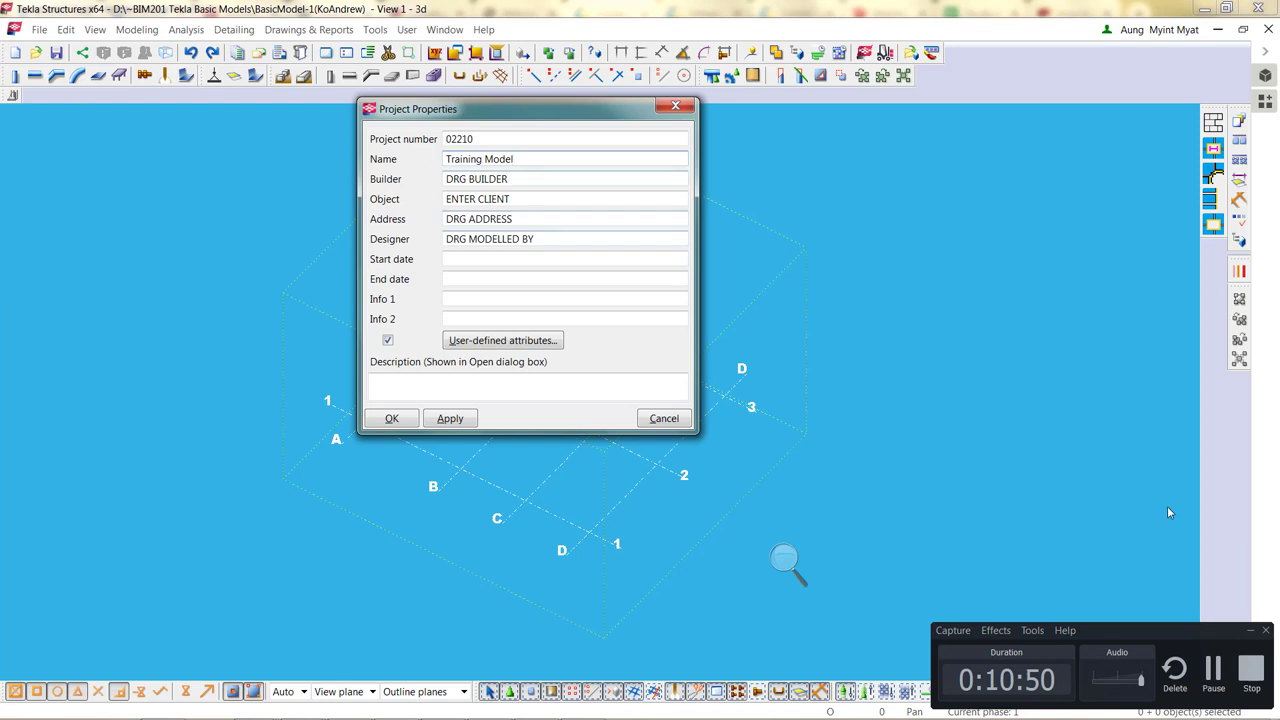
pyautogui.click(1254, 636)
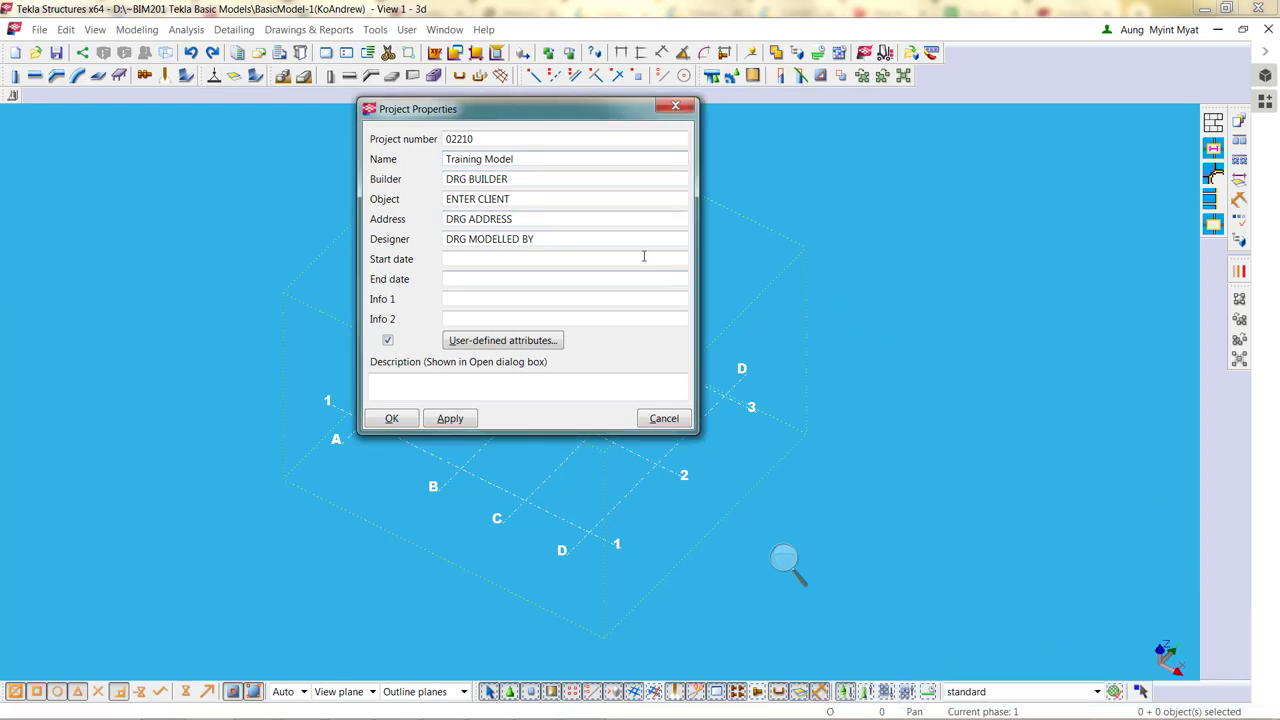
pyautogui.write('-1')
# Set the project's builder to Tekla Oy and its object to TeklaXSteel
pyautogui.moveTo(517, 177); pyautogui.dragTo(334, 158)
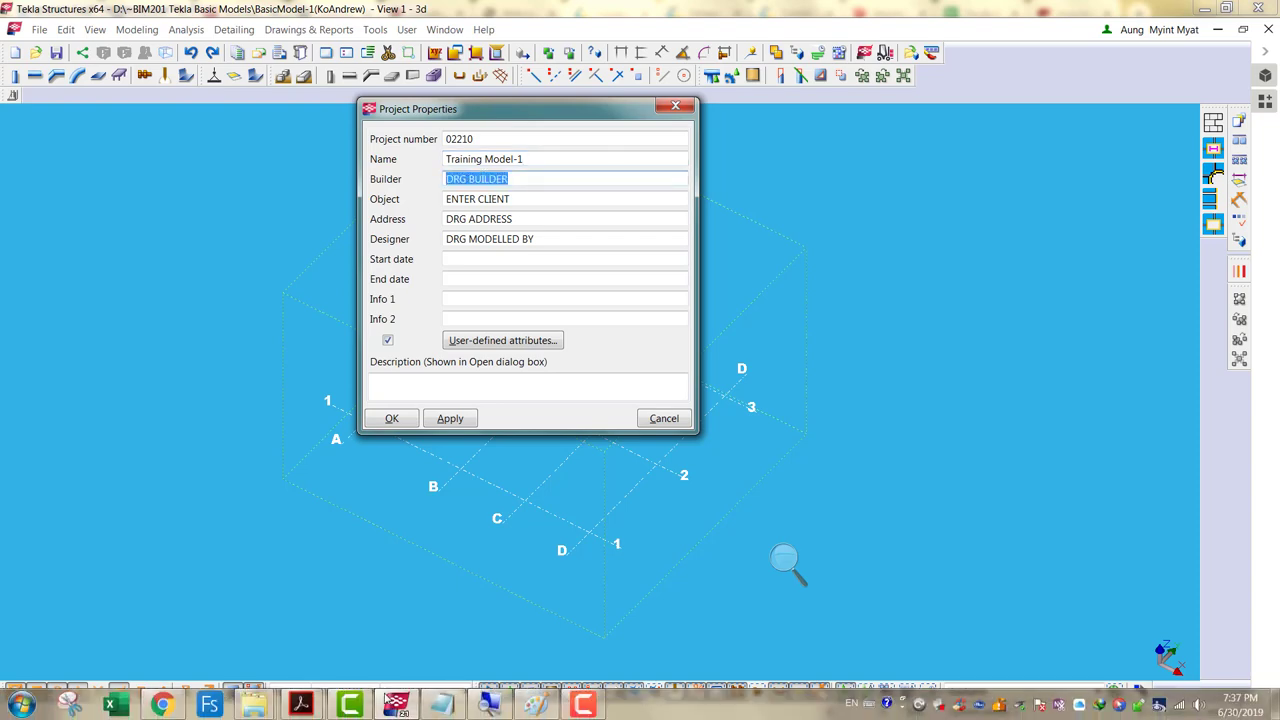
pyautogui.click(287, 705)
pyautogui.moveTo(393, 617)
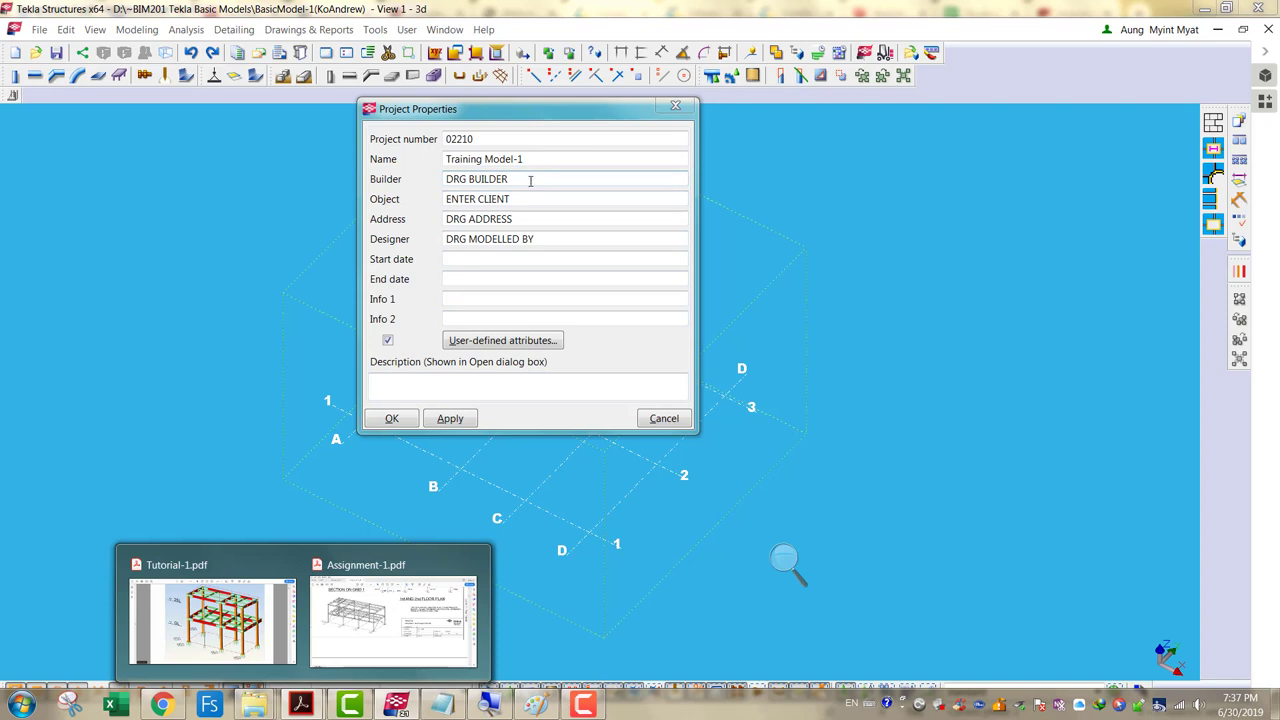
pyautogui.click(388, 180)
pyautogui.write('Tekla Oy')
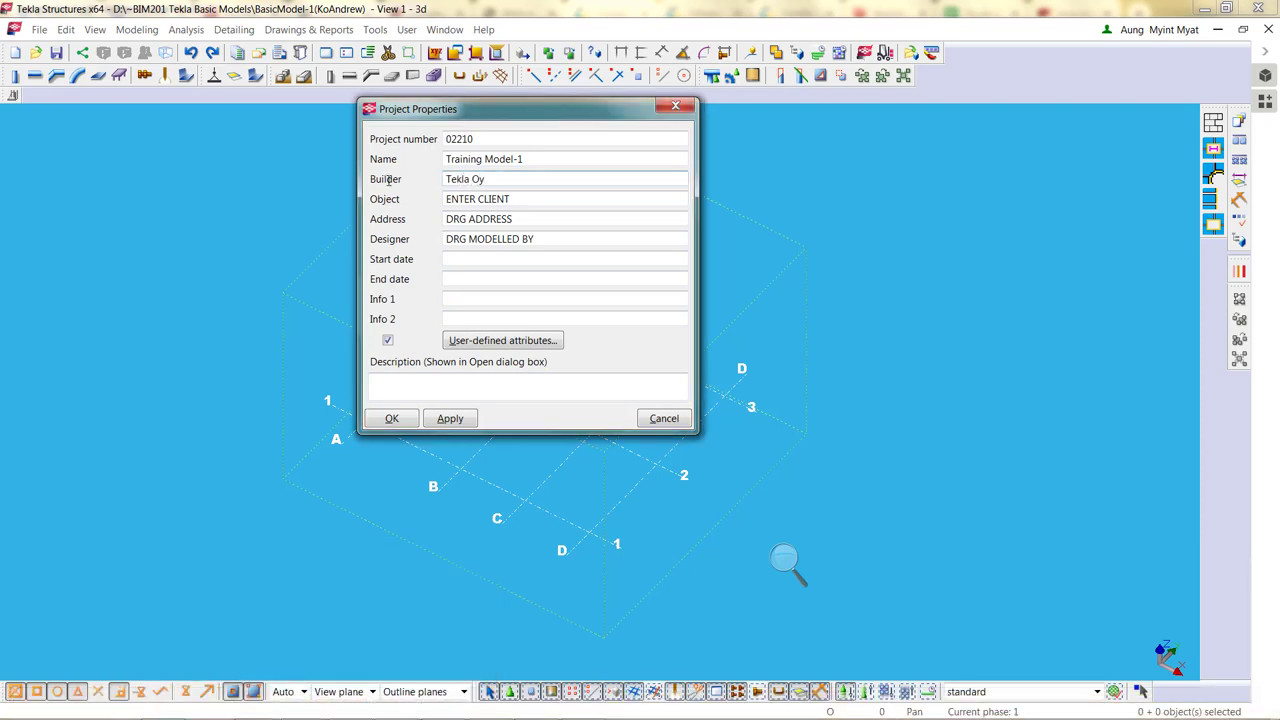
pyautogui.press('Tab')
pyautogui.write('TeklaX')
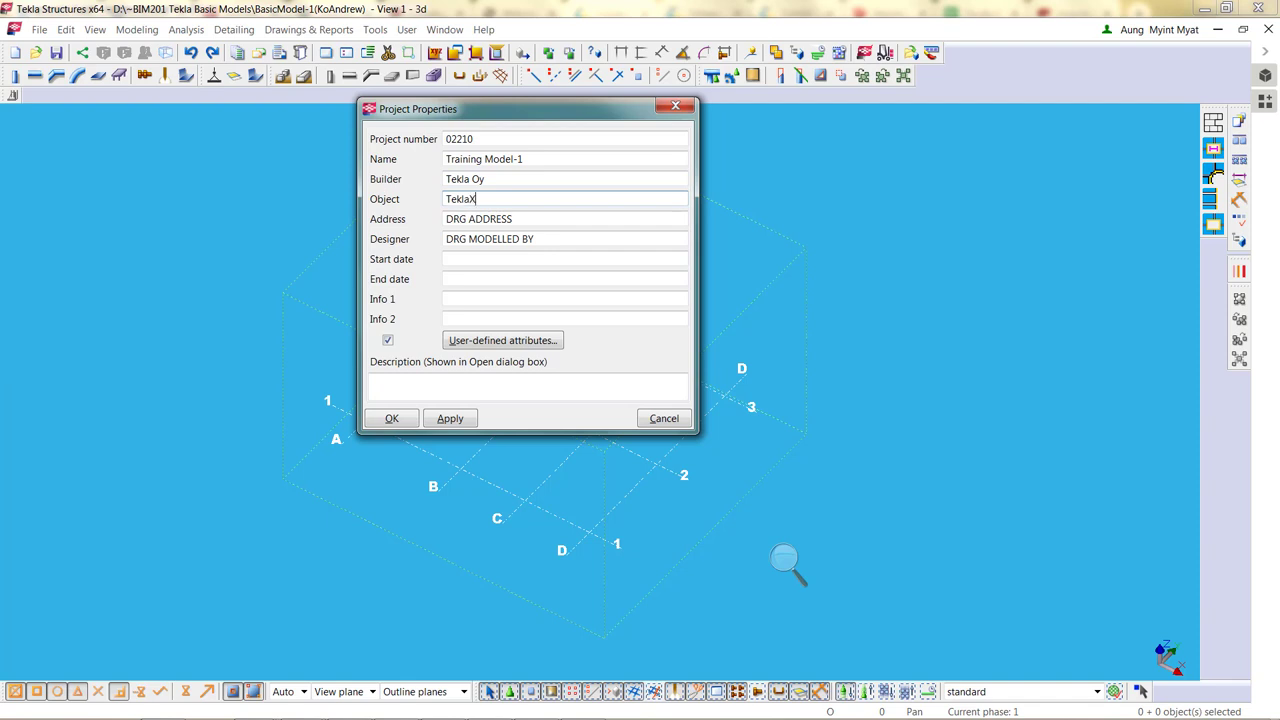
pyautogui.write('Steel')
# Set the project address to EduGate and enter the designer's name
pyautogui.press('Tab')
pyautogui.write('EduG')
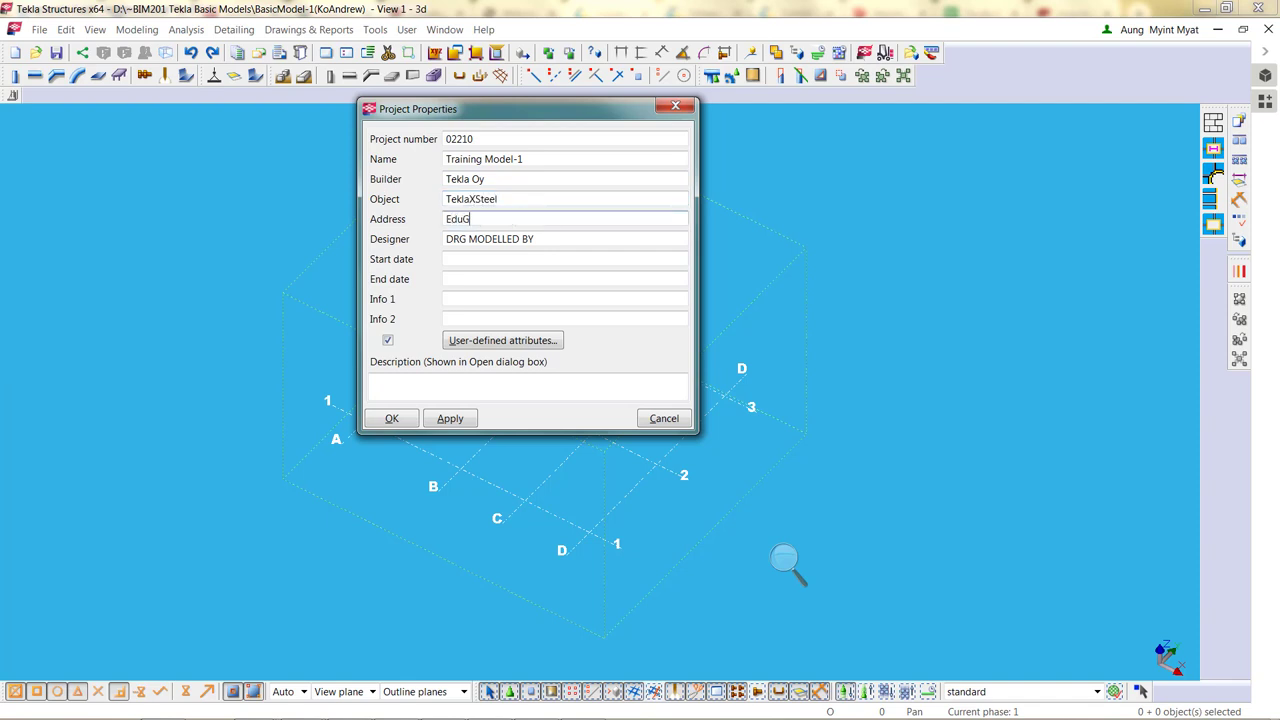
pyautogui.write('ate')
pyautogui.press('Tab')
pyautogui.write('And')
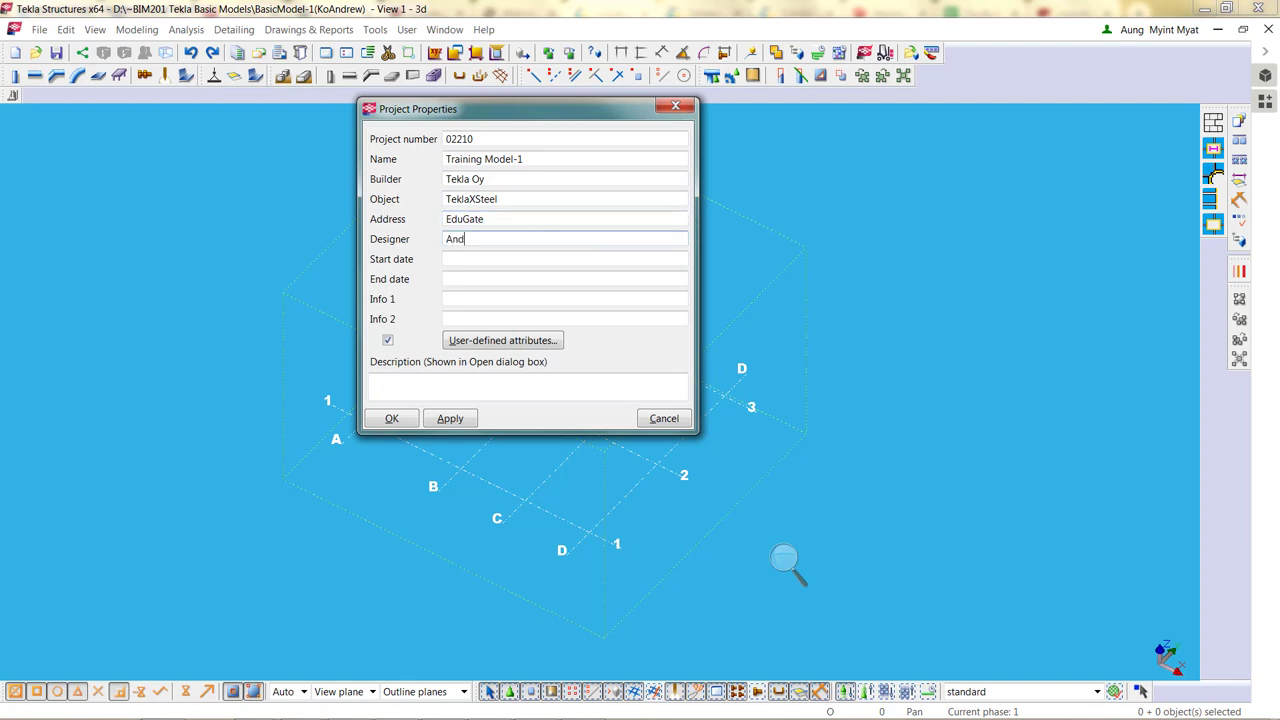
pyautogui.write('rew')
# Set the project's start date to 30-6-2019 and its end date to 01-08-2019
pyautogui.click(453, 258)
pyautogui.write('30')
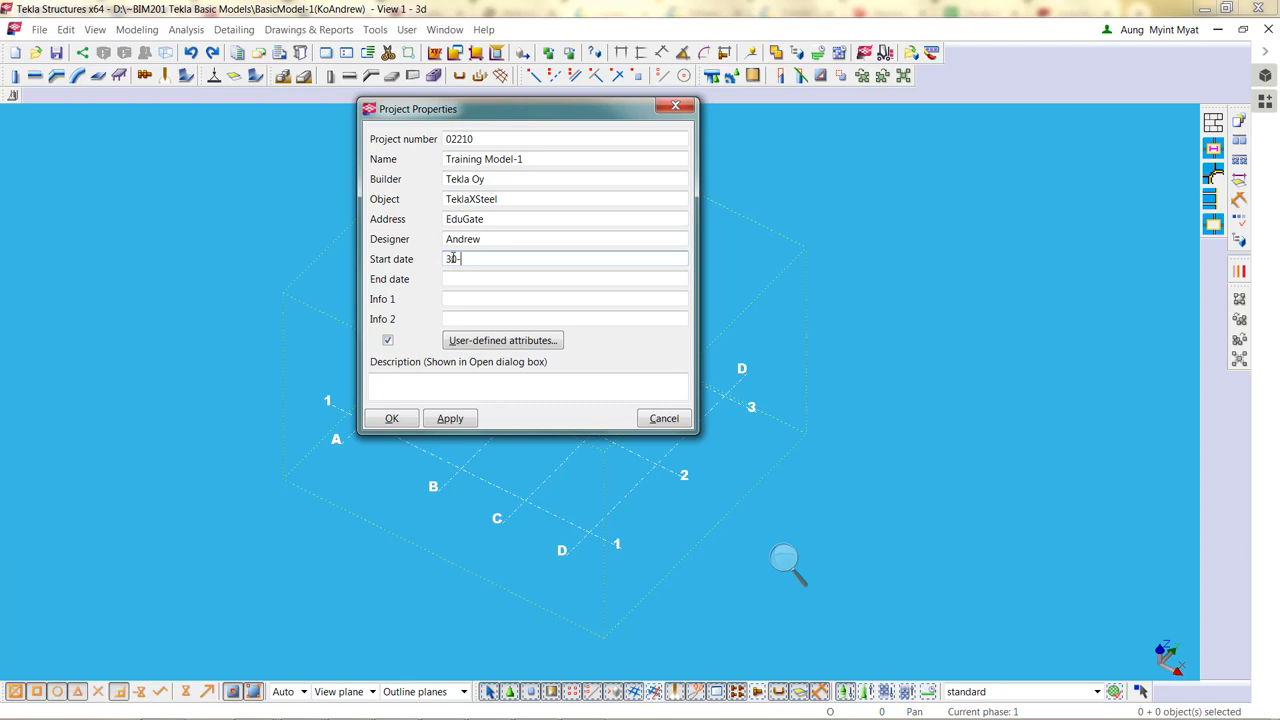
pyautogui.write('-6-2019')
pyautogui.click(478, 283)
pyautogui.write('1-')
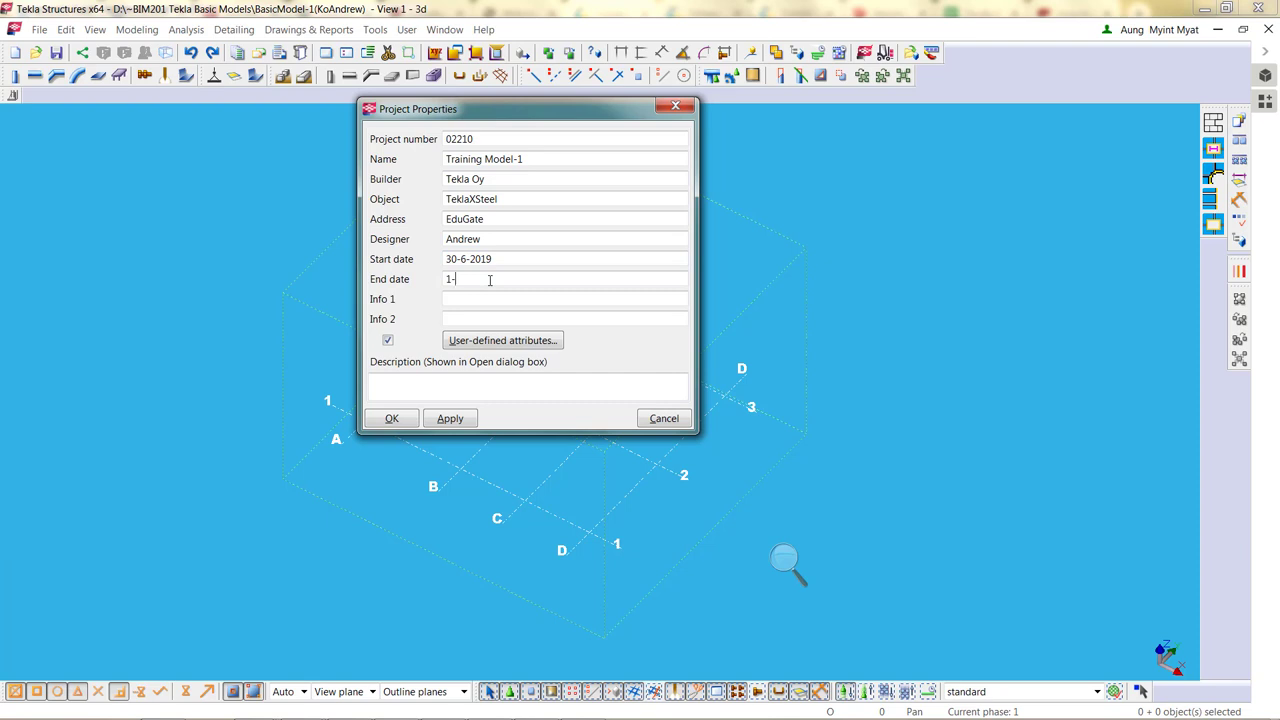
pyautogui.press('BackSpace')
pyautogui.press('BackSpace')
pyautogui.write('01-08-2019')
# Open the project's user-defined attributes beside the project properties and view the geo coordinates
pyautogui.click(528, 341)
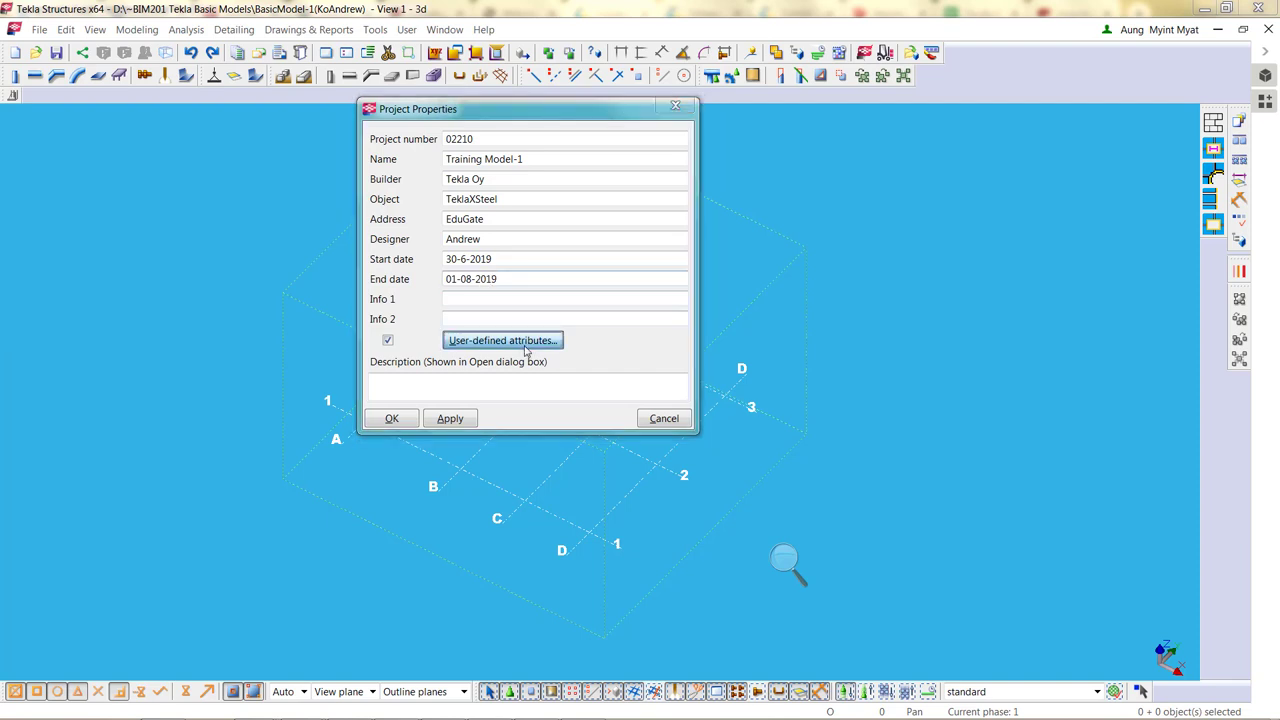
pyautogui.moveTo(565, 52); pyautogui.dragTo(890, 110)
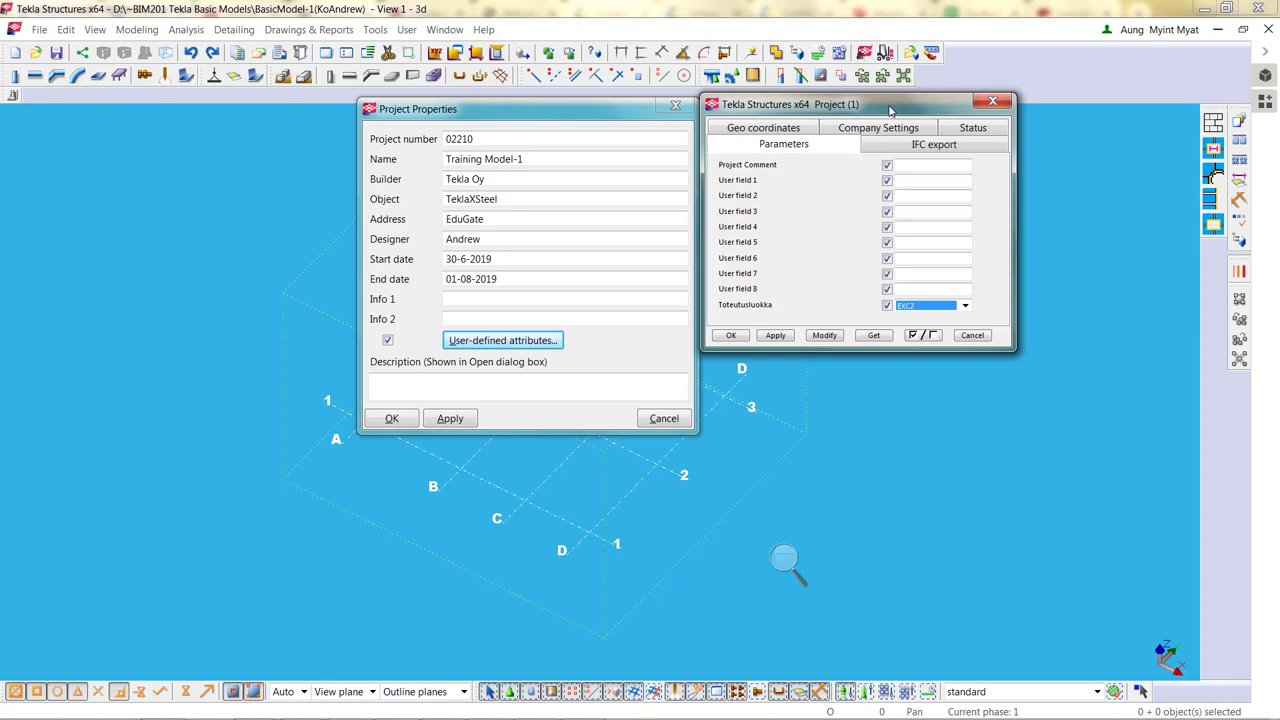
pyautogui.click(790, 131)
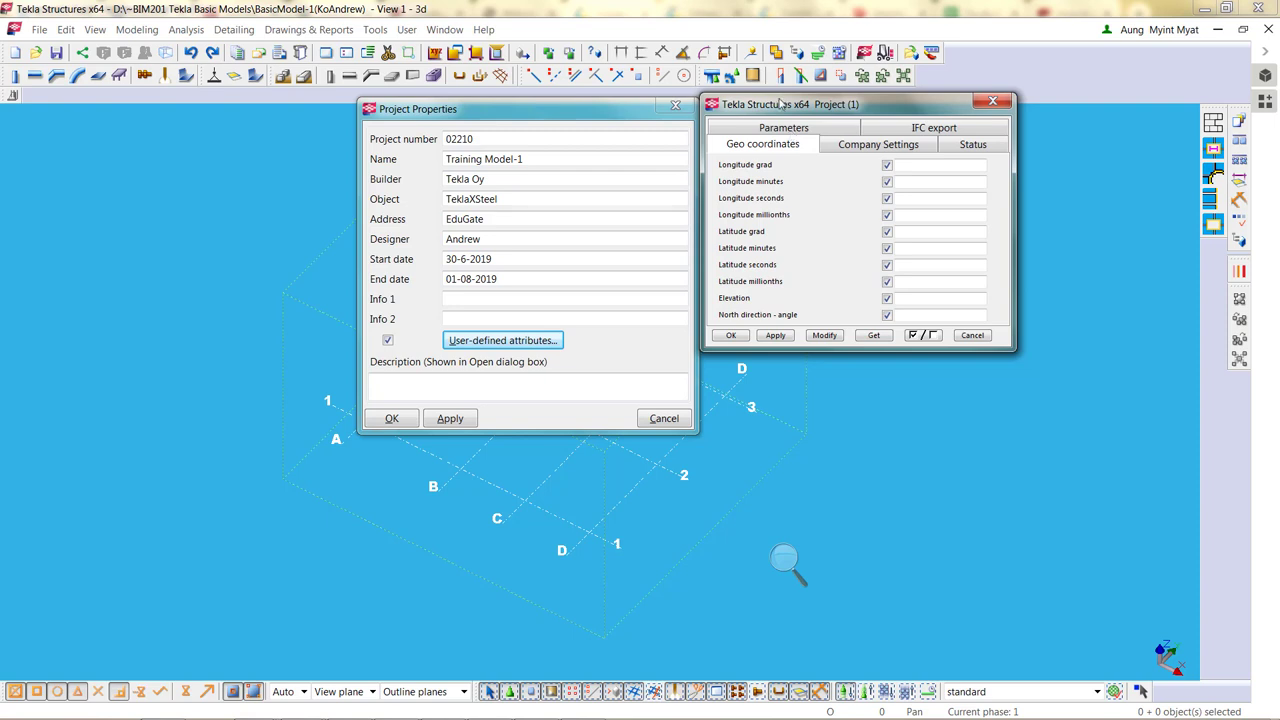
# Switch to Paint and sketch a pair of perpendicular axis arrows labelled N and E below the team chart's B
pyautogui.moveTo(425, 708)
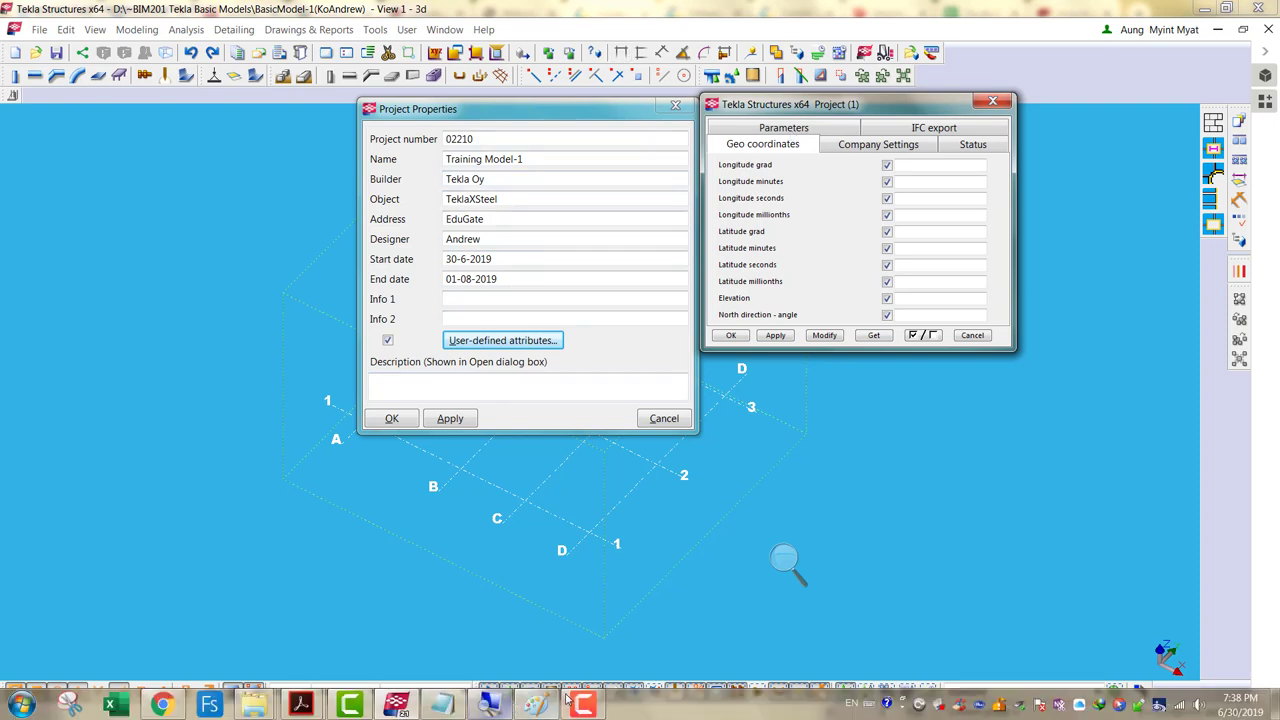
pyautogui.click(536, 710)
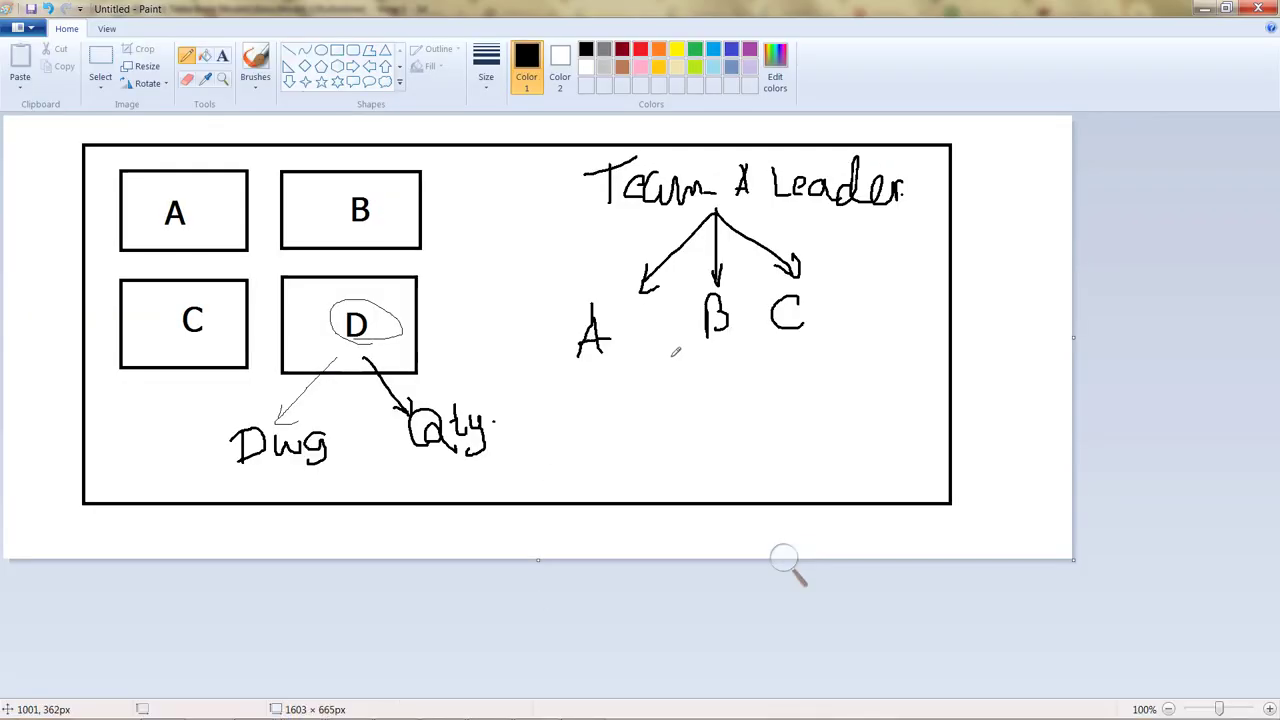
pyautogui.moveTo(671, 358)
pyautogui.mouseDown()
pyautogui.moveTo(674, 425)
pyautogui.moveTo(744, 435)
pyautogui.mouseUp()
pyautogui.moveTo(796, 400)
pyautogui.mouseDown()
pyautogui.moveTo(783, 428)
pyautogui.moveTo(806, 437)
pyautogui.mouseUp()
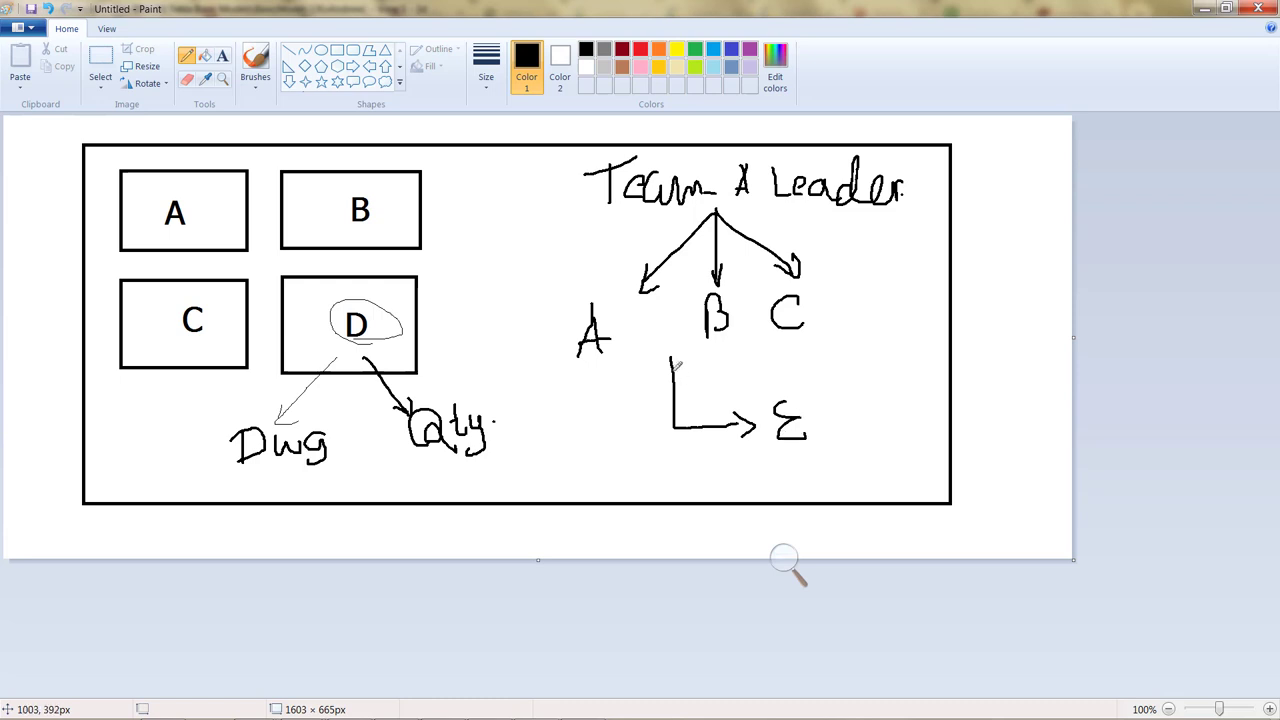
pyautogui.moveTo(672, 342)
pyautogui.mouseDown()
pyautogui.moveTo(668, 365)
pyautogui.moveTo(700, 352)
pyautogui.moveTo(698, 372)
pyautogui.moveTo(721, 369)
pyautogui.mouseUp()
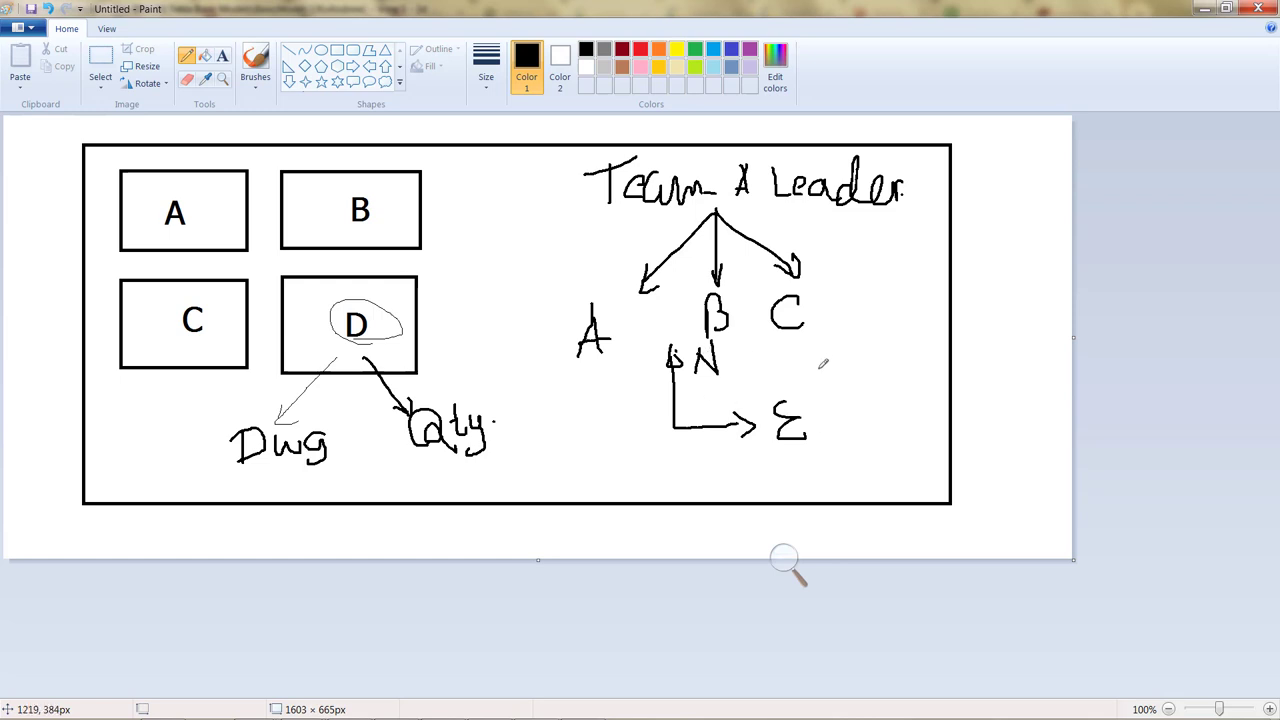
# Draw a diagonal arrow slanting up and left beside the letter C and label it PN
pyautogui.moveTo(837, 311); pyautogui.dragTo(886, 364)
pyautogui.moveTo(834, 305); pyautogui.dragTo(836, 327)
pyautogui.moveTo(825, 262); pyautogui.dragTo(822, 306)
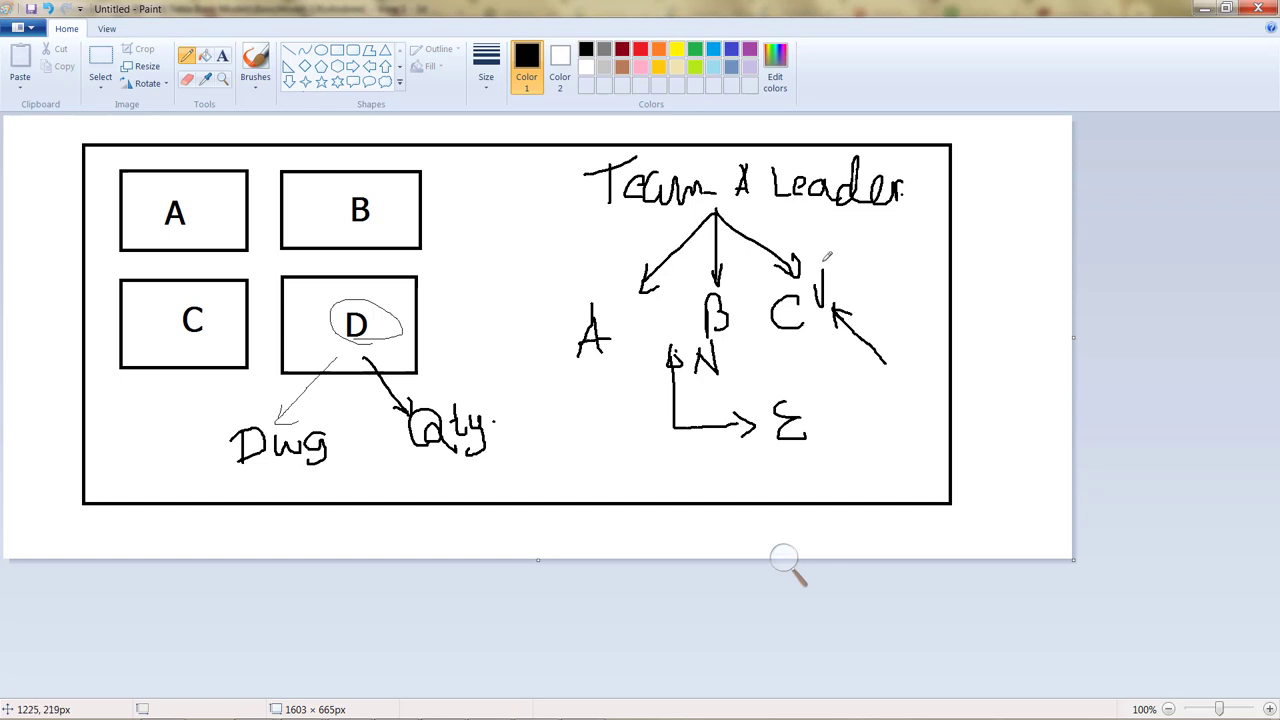
pyautogui.moveTo(820, 258)
pyautogui.mouseDown()
pyautogui.moveTo(836, 260)
pyautogui.moveTo(822, 280)
pyautogui.moveTo(849, 292)
pyautogui.moveTo(872, 285)
pyautogui.moveTo(872, 243)
pyautogui.mouseUp()
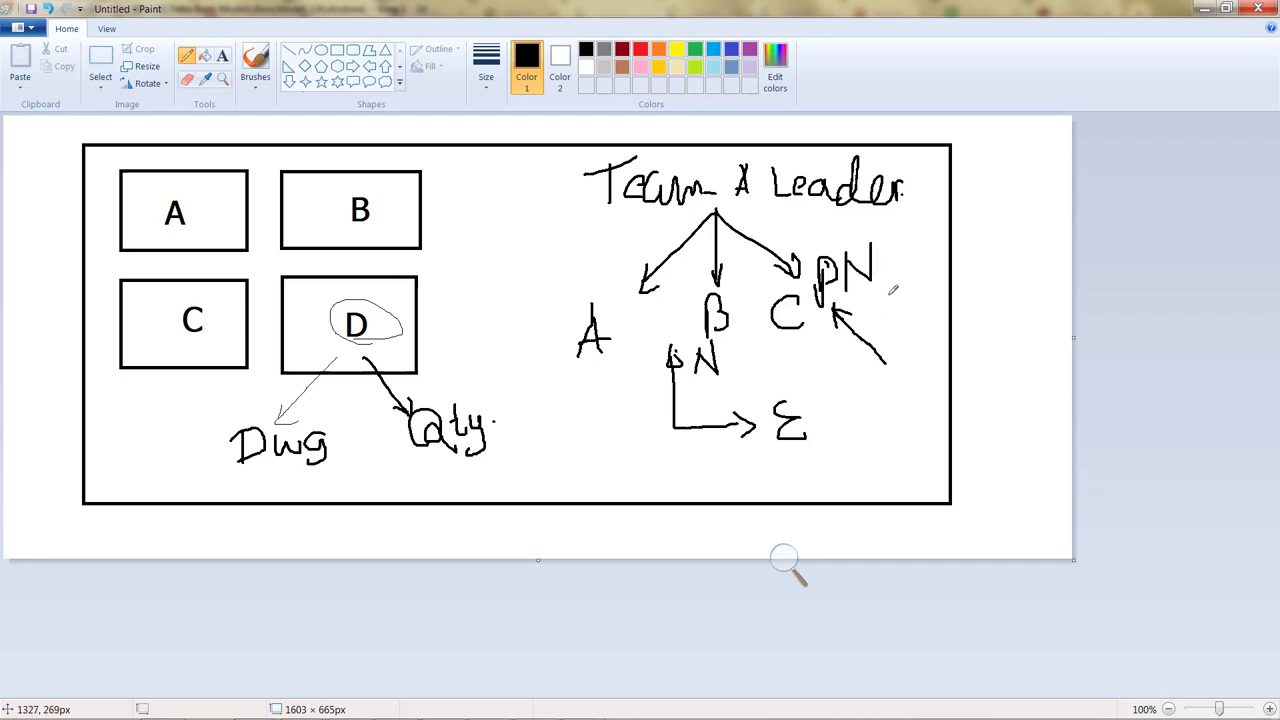
# Draw a vertical arrow labelled TN from the PN arrow's base and mark the angle between the two arrows
pyautogui.moveTo(889, 290); pyautogui.dragTo(886, 364)
pyautogui.moveTo(882, 298)
pyautogui.mouseDown()
pyautogui.moveTo(887, 284)
pyautogui.moveTo(893, 297)
pyautogui.mouseUp()
pyautogui.moveTo(896, 258)
pyautogui.mouseDown()
pyautogui.moveTo(903, 247)
pyautogui.moveTo(900, 286)
pyautogui.moveTo(931, 280)
pyautogui.moveTo(930, 246)
pyautogui.mouseUp()
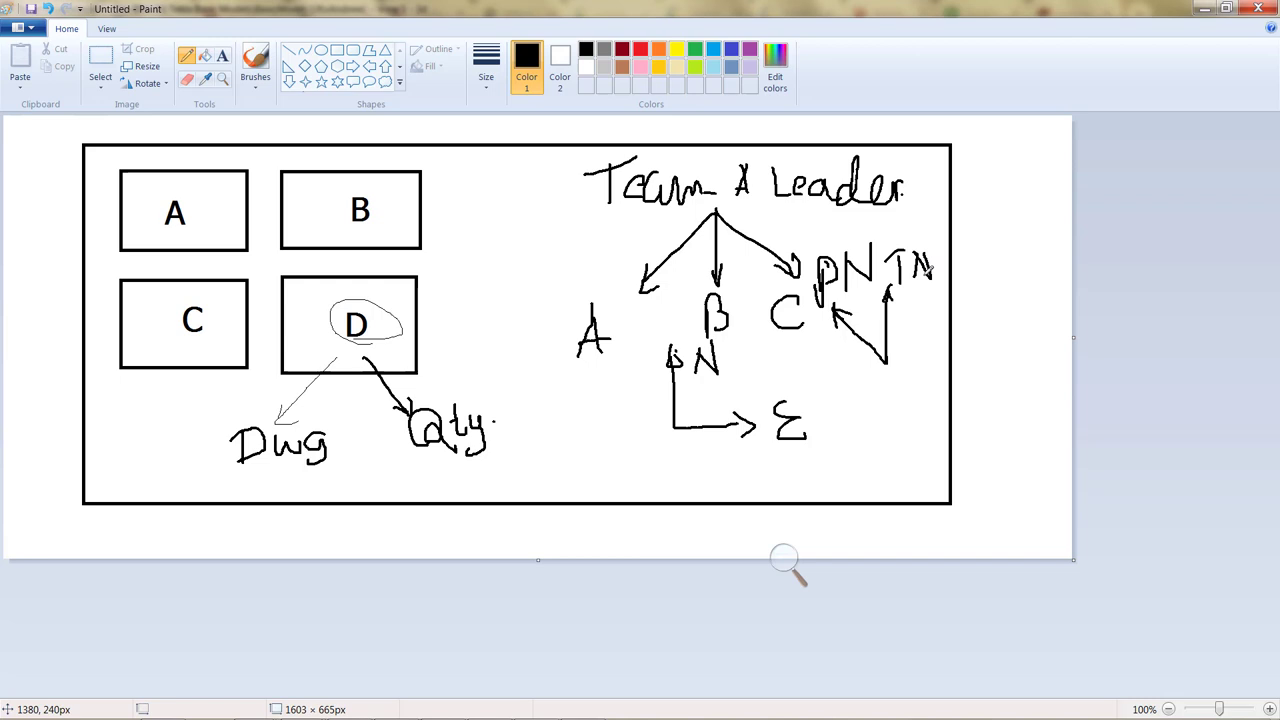
pyautogui.moveTo(890, 312)
pyautogui.mouseDown()
pyautogui.moveTo(866, 336)
pyautogui.moveTo(878, 316)
pyautogui.moveTo(866, 318)
pyautogui.moveTo(864, 330)
pyautogui.moveTo(888, 322)
pyautogui.moveTo(866, 300)
pyautogui.moveTo(884, 284)
pyautogui.mouseUp()
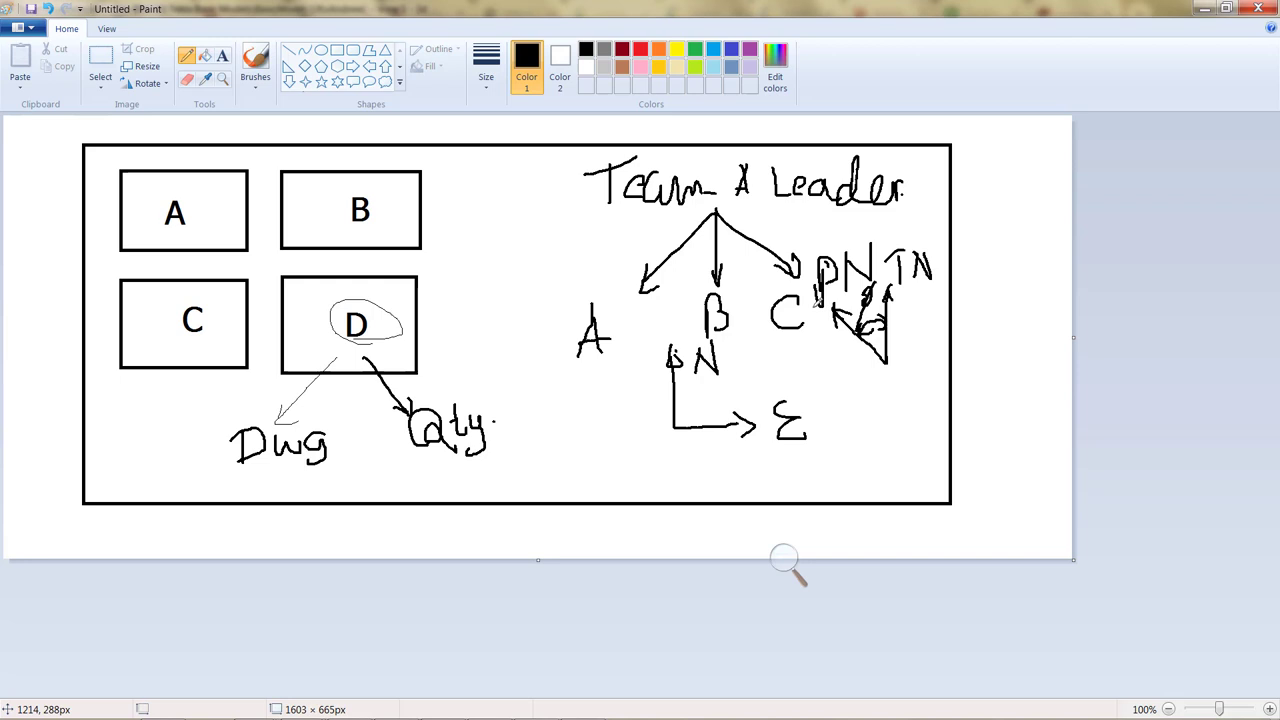
# Switch to Trimble Connect in the browser and view the Thilawa Project map with the map workspaces list closed
pyautogui.hotkey('alt', 'Tab')
pyautogui.hotkey('alt', 'Tab')
pyautogui.hotkey('alt', 'Tab')
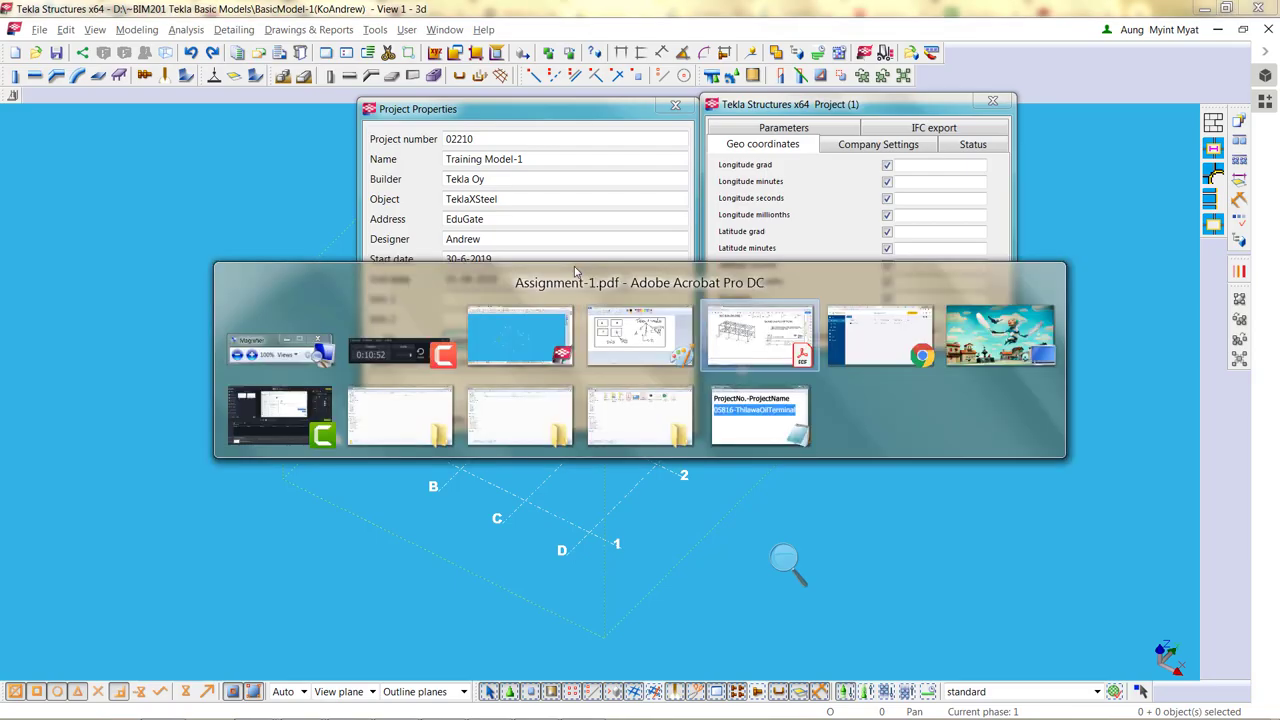
pyautogui.press('super')
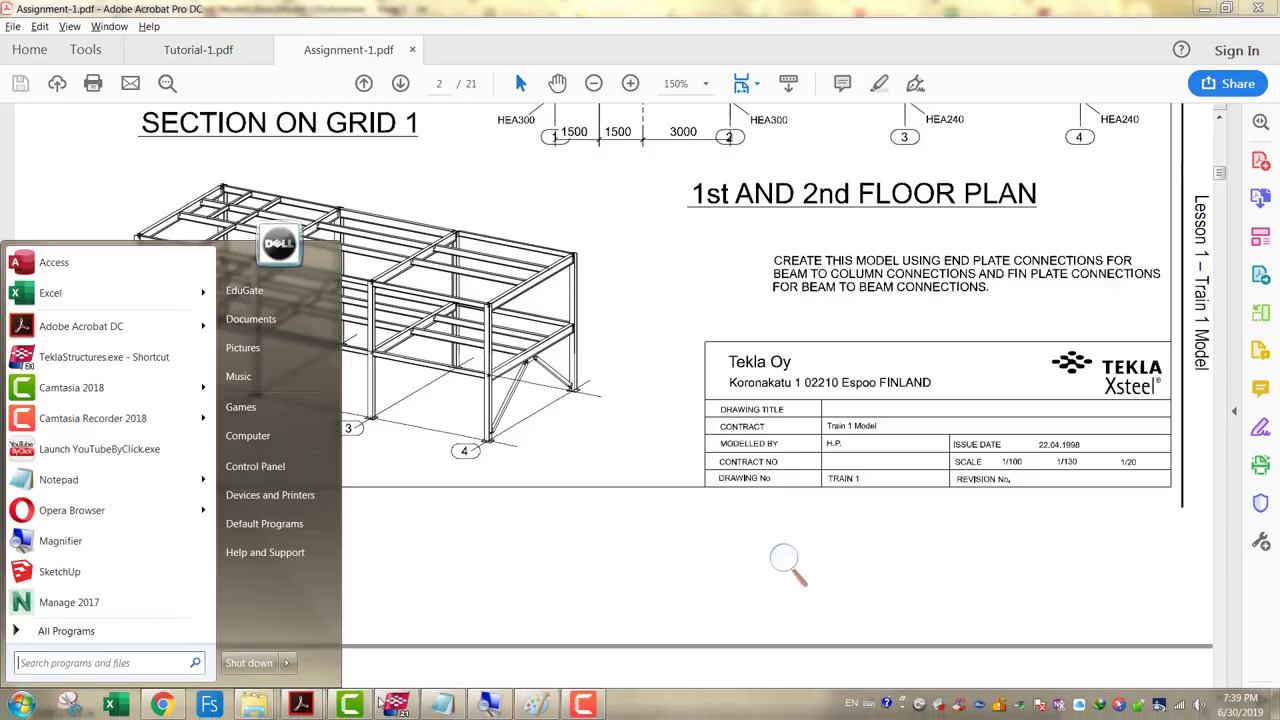
pyautogui.click(174, 702)
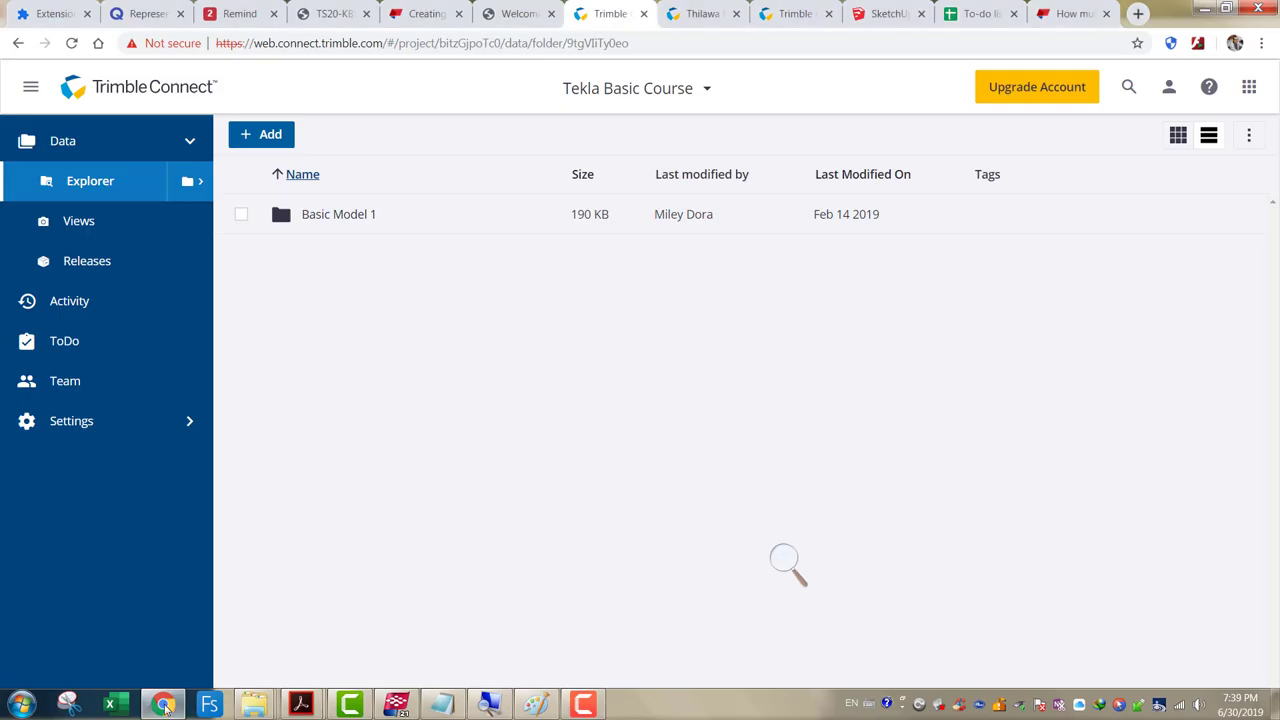
pyautogui.click(800, 10)
pyautogui.click(700, 13)
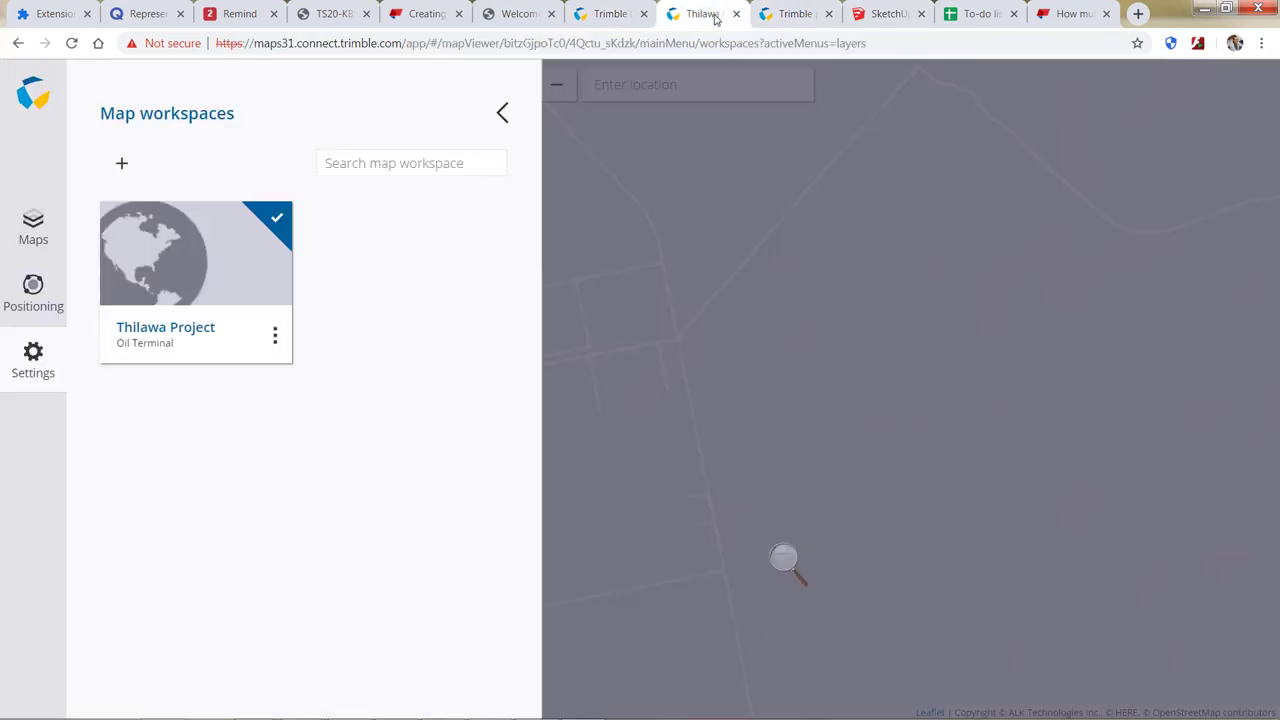
pyautogui.click(492, 126)
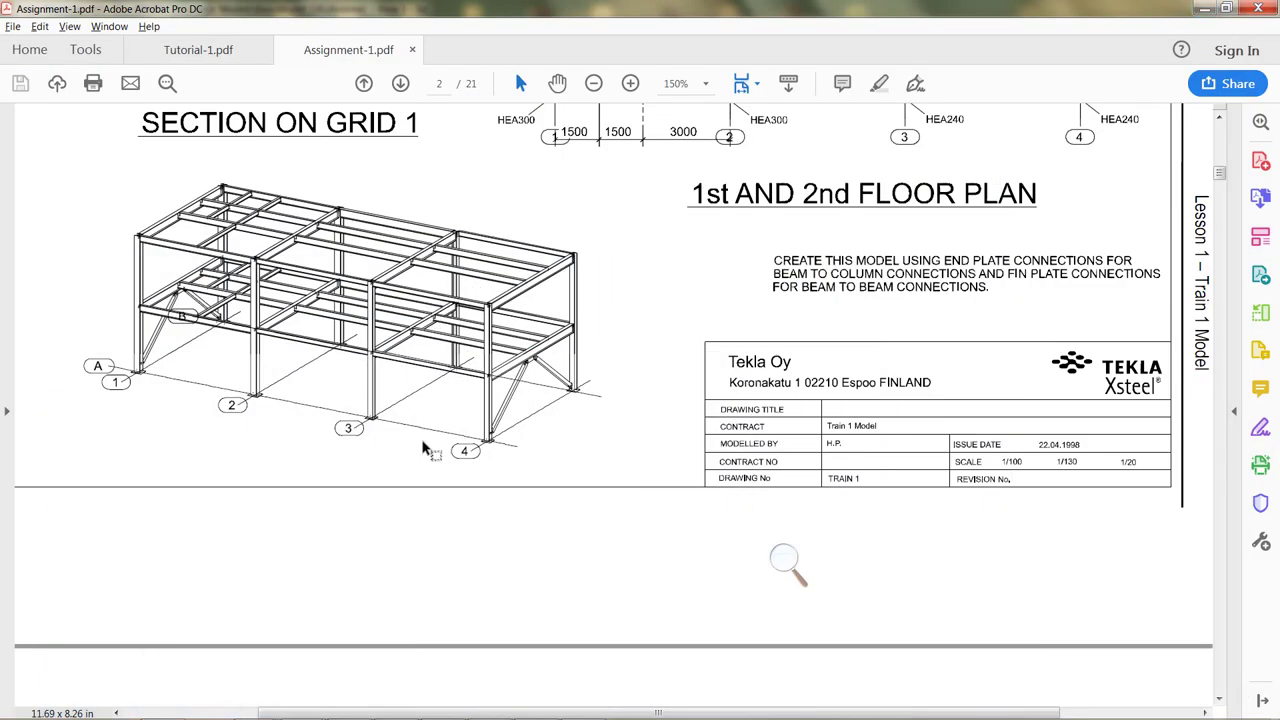
# Return to Tekla Structures and view the company settings in the project's user-defined attributes
pyautogui.click(397, 706)
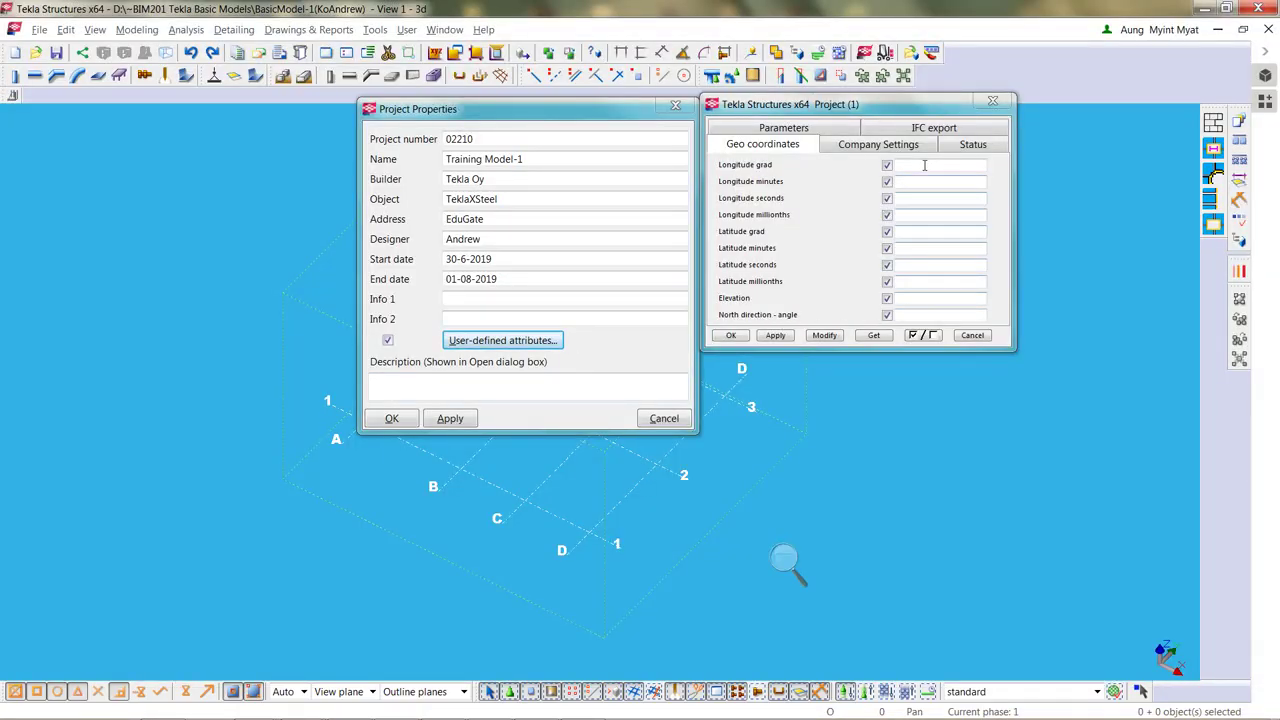
pyautogui.click(888, 148)
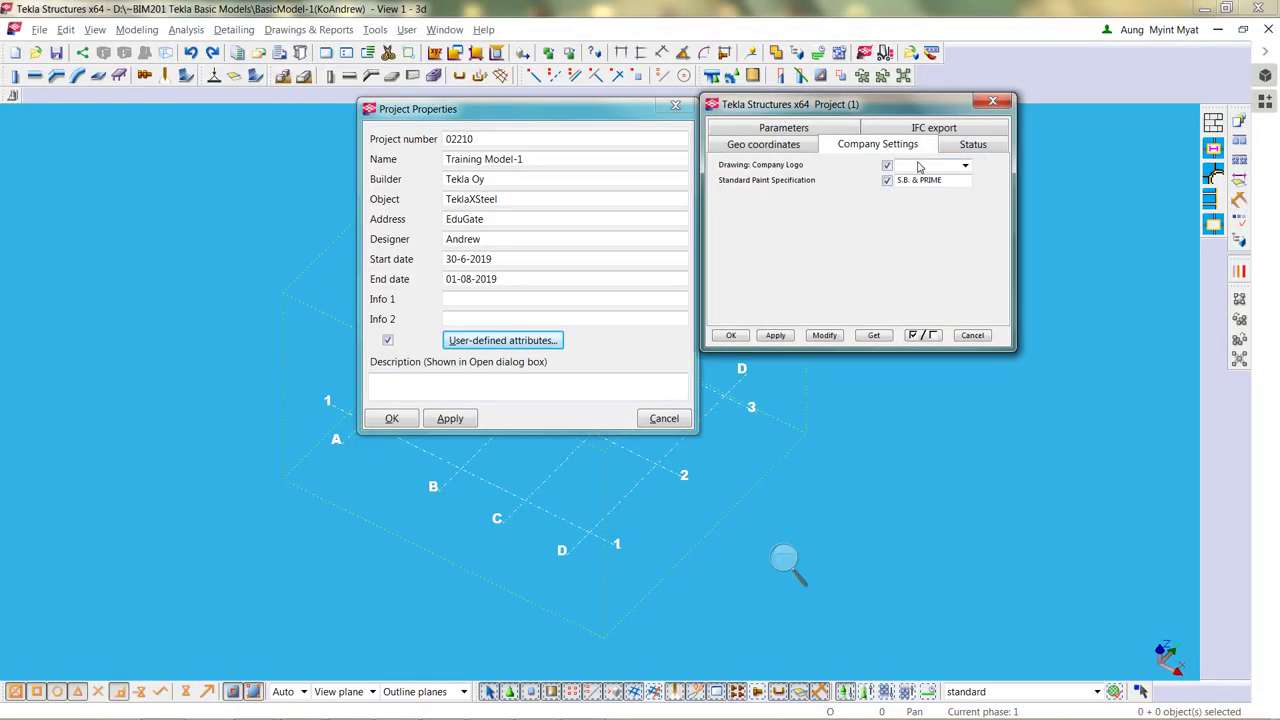
# Examine the drawing company logo choices and the standard paint specification in the company settings
pyautogui.click(919, 166)
pyautogui.click(919, 166)
pyautogui.click(917, 178)
pyautogui.doubleClick(930, 179)
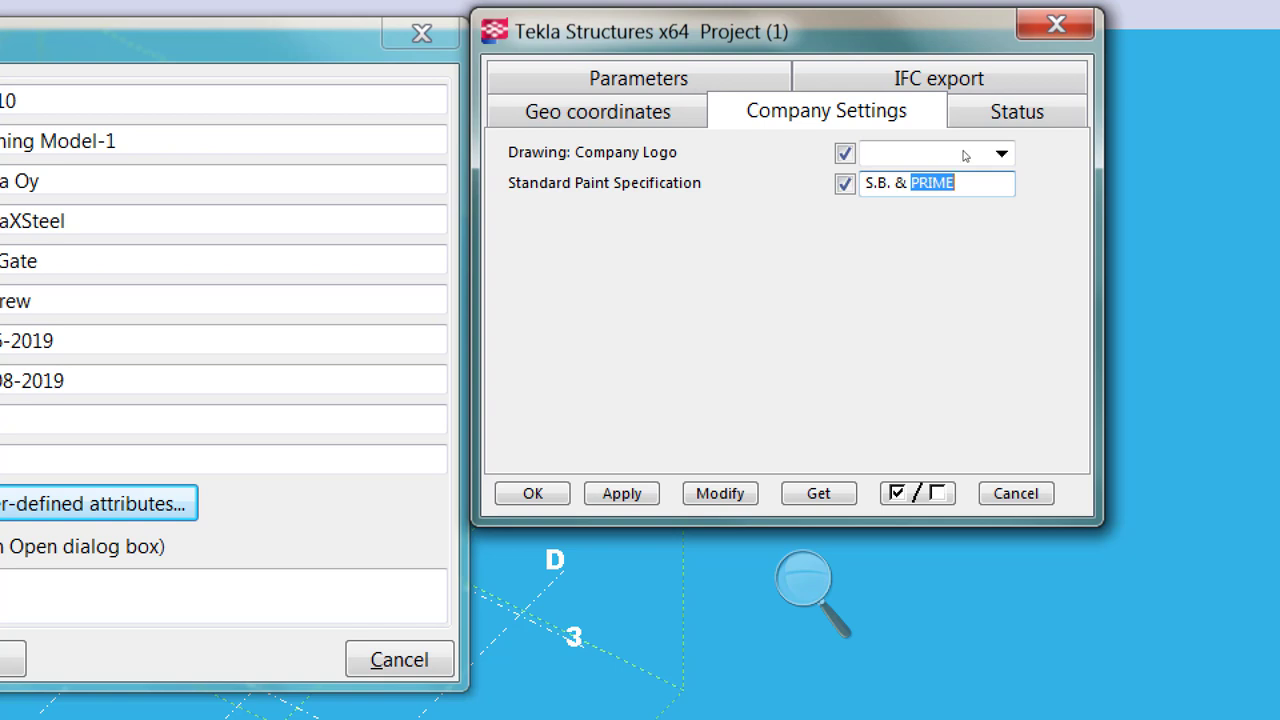
# Review the project's status attributes for factory location, assignment, checking person and check date
pyautogui.hotkey('ctrl', 'Tab')
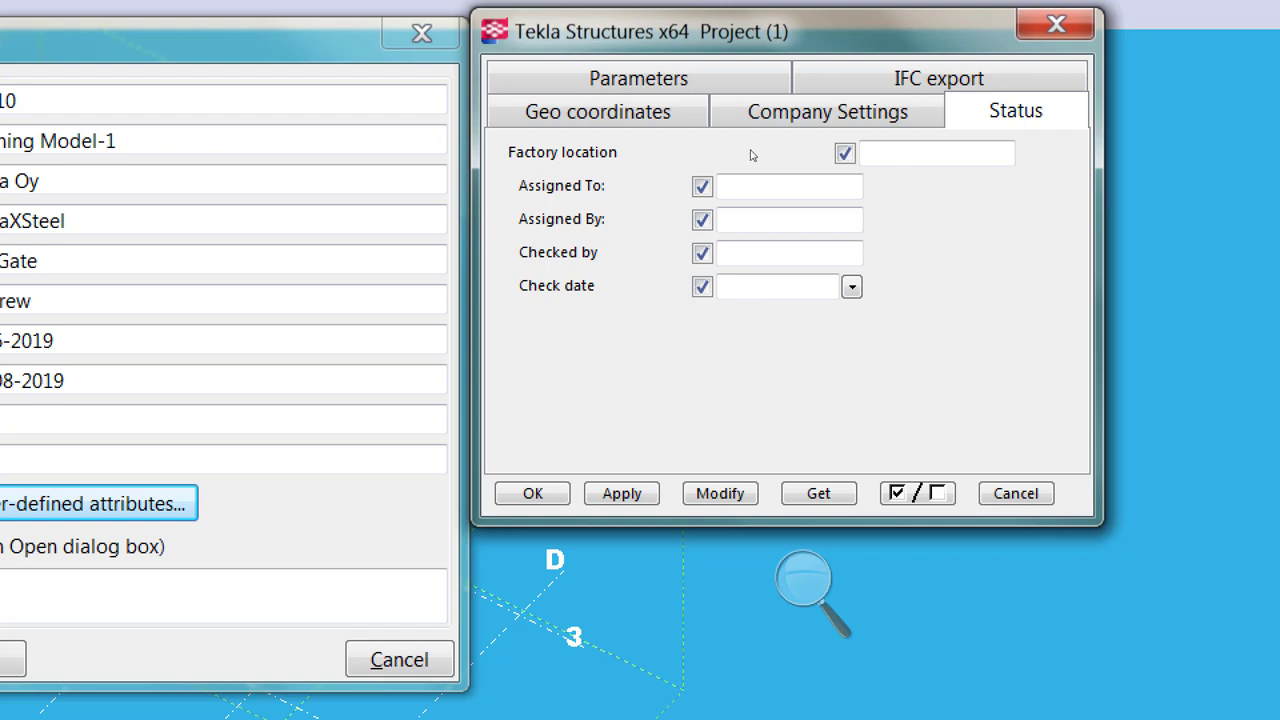
pyautogui.click(858, 183)
pyautogui.click(858, 185)
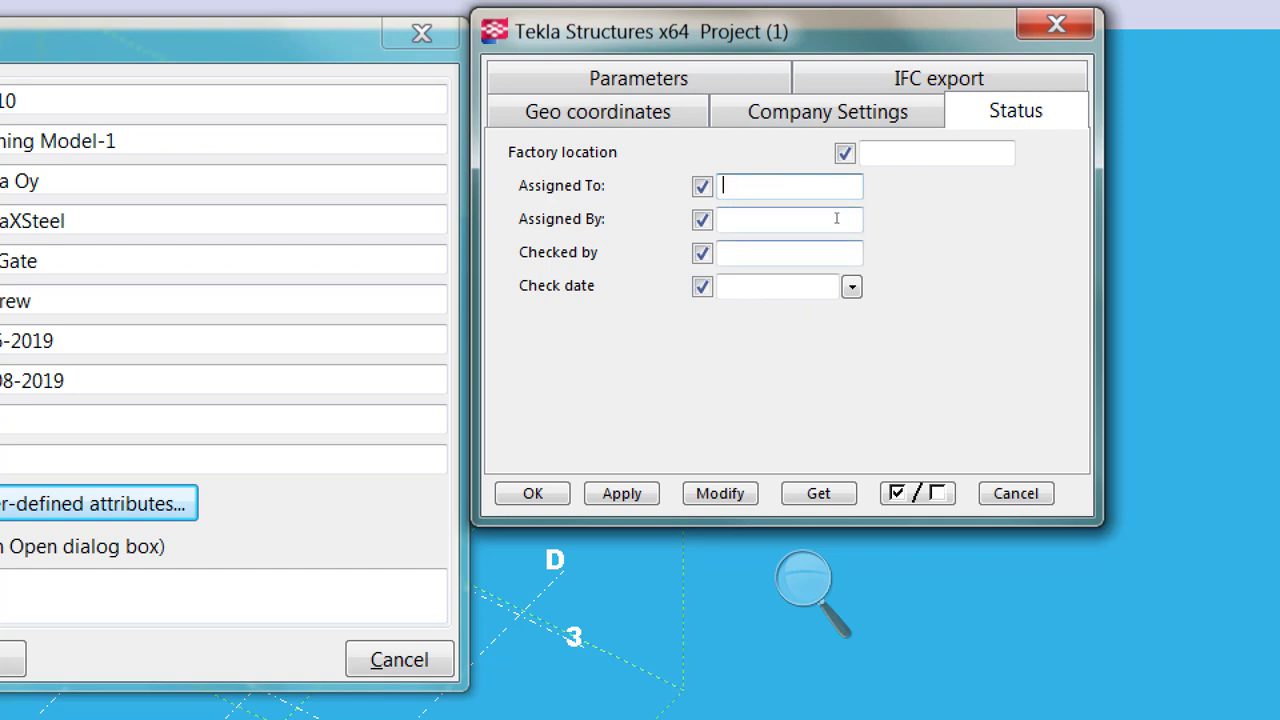
pyautogui.click(735, 252)
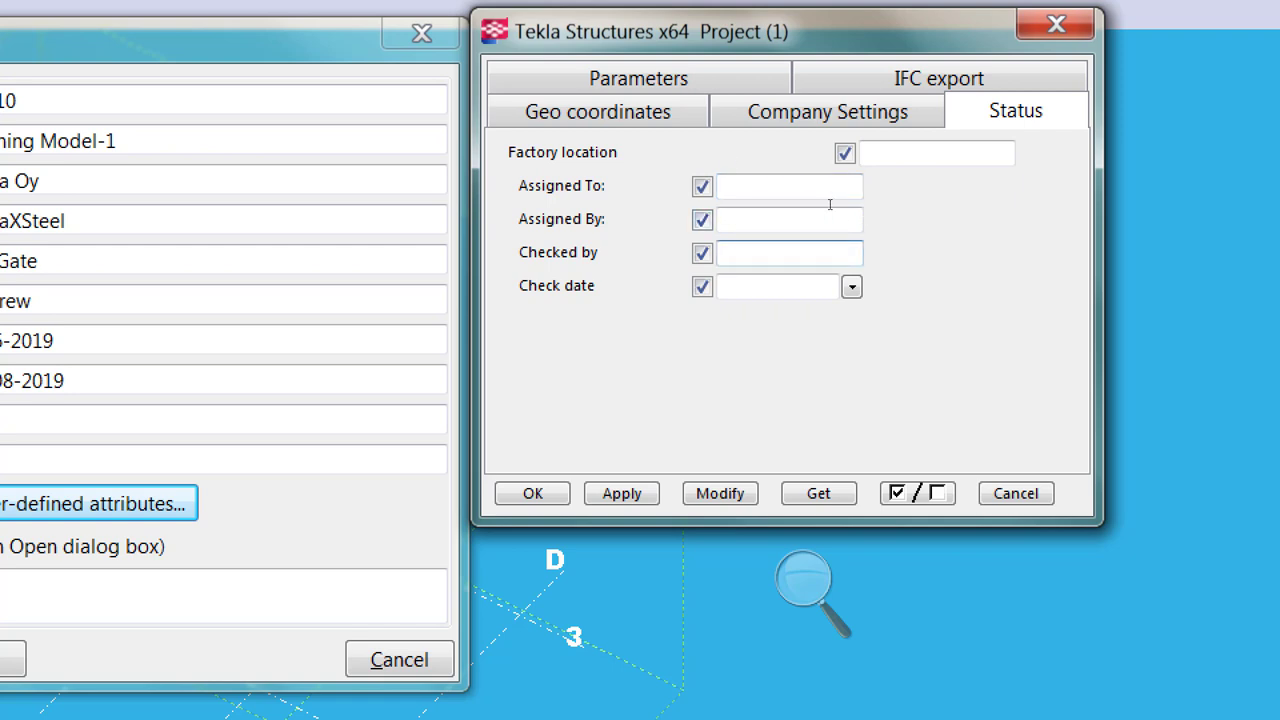
pyautogui.press('Tab')
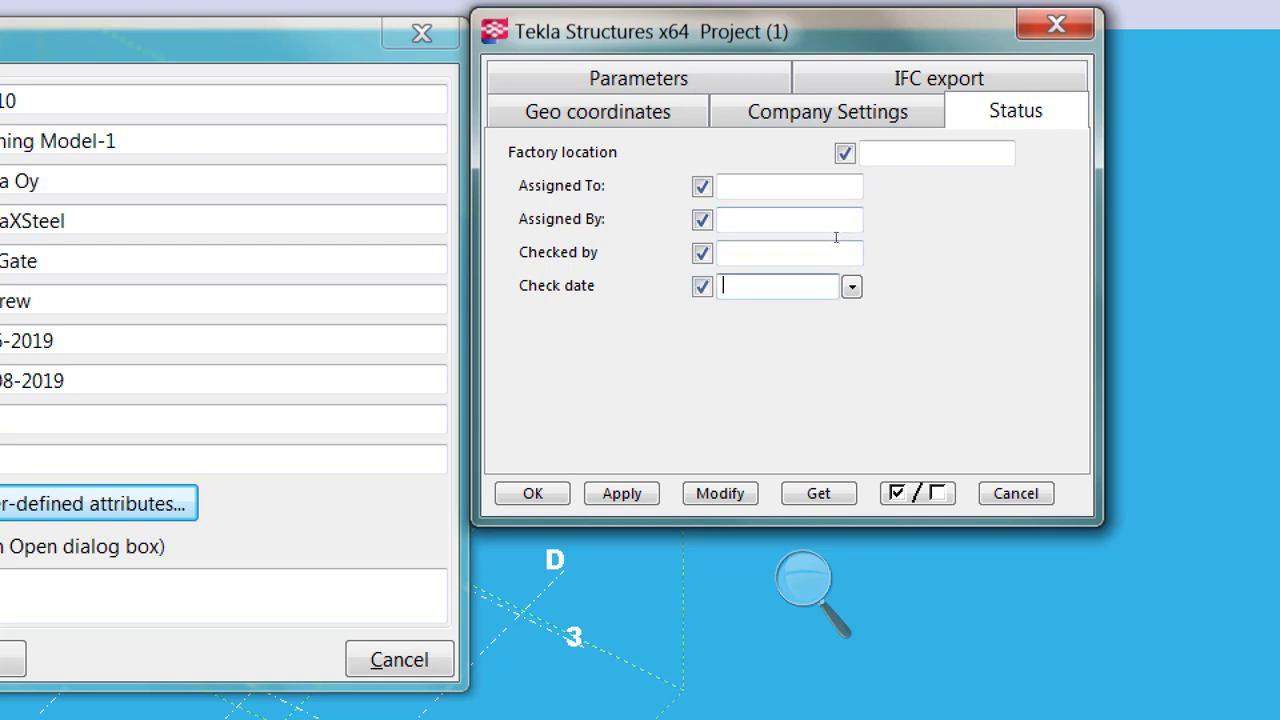
# View the IFC export attributes, close the user-defined attributes, and apply and accept the project properties
pyautogui.click(935, 84)
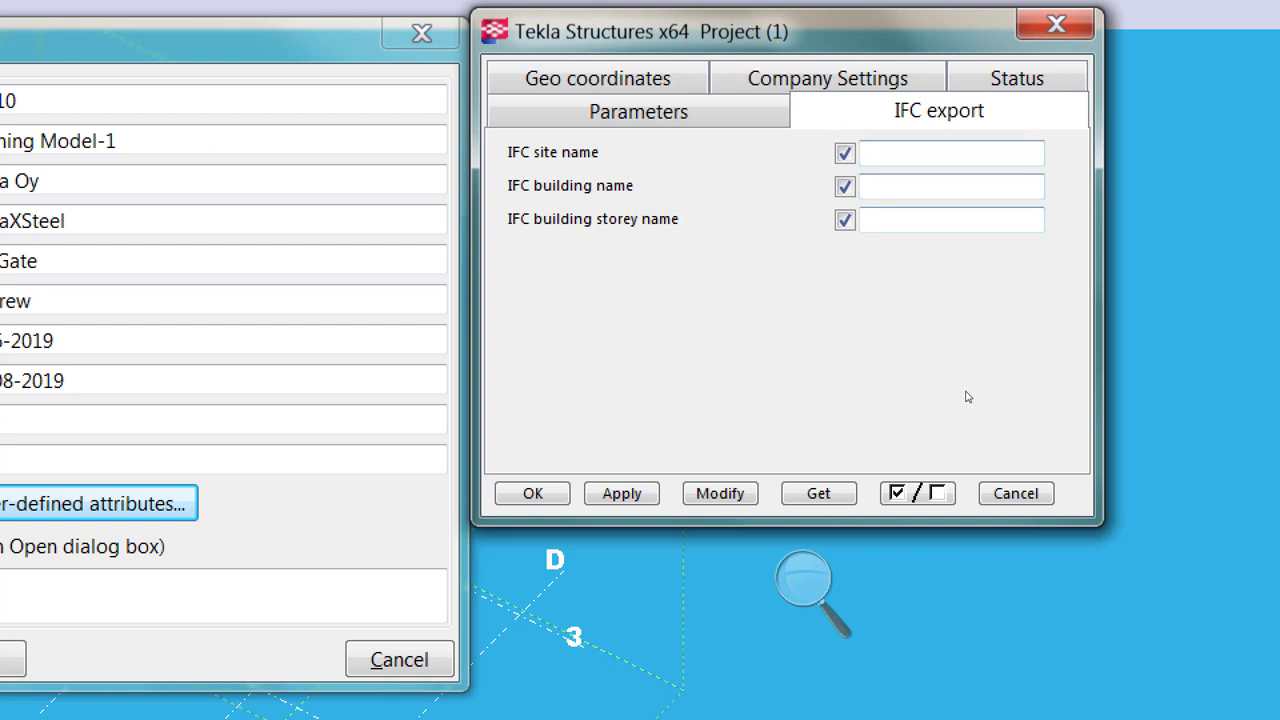
pyautogui.press('Escape')
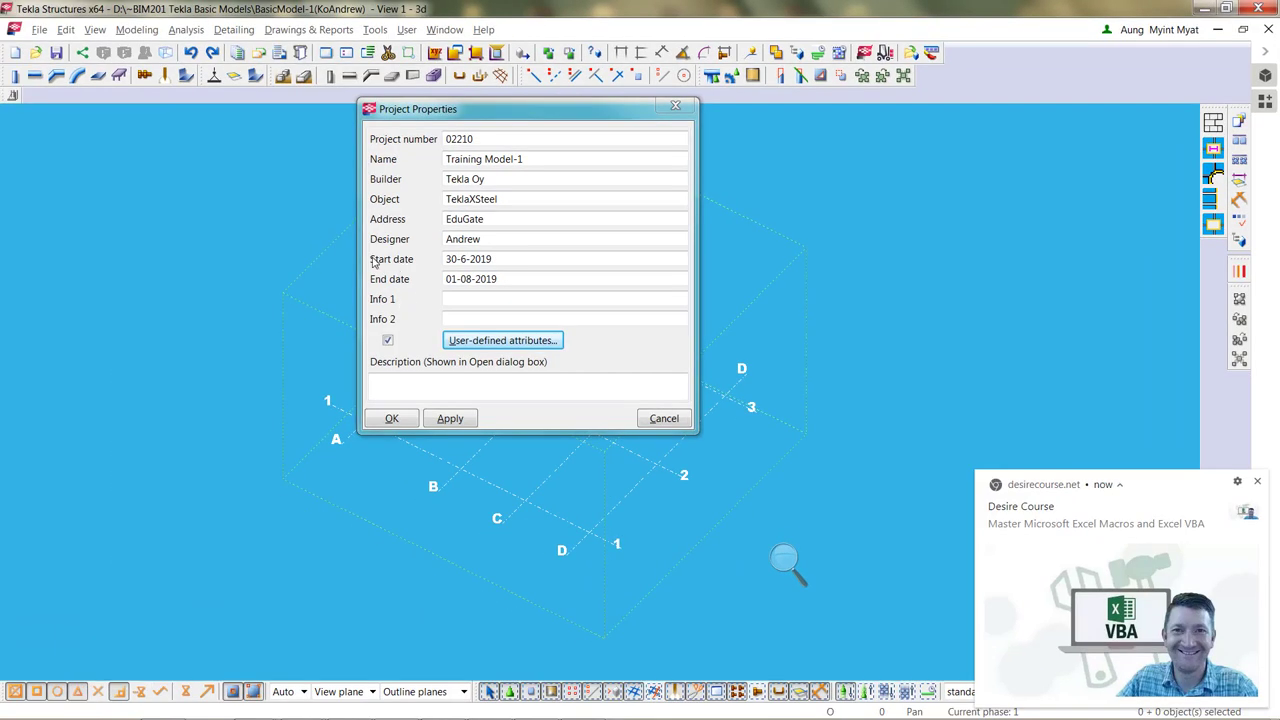
pyautogui.click(448, 418)
pyautogui.click(397, 418)
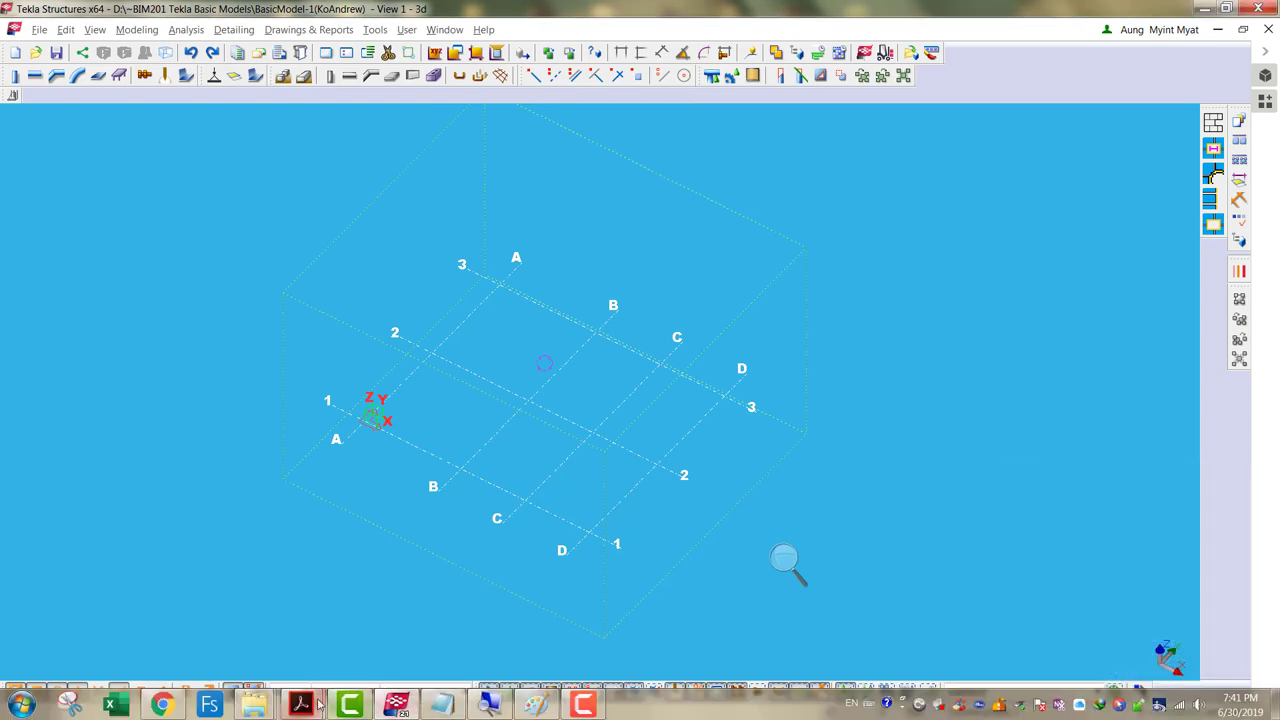
# Switch to Assignment-1.pdf in Adobe Acrobat and examine the section on grid 1 and the 1st and 2nd floor plan
pyautogui.moveTo(318, 704)
pyautogui.click(392, 615)
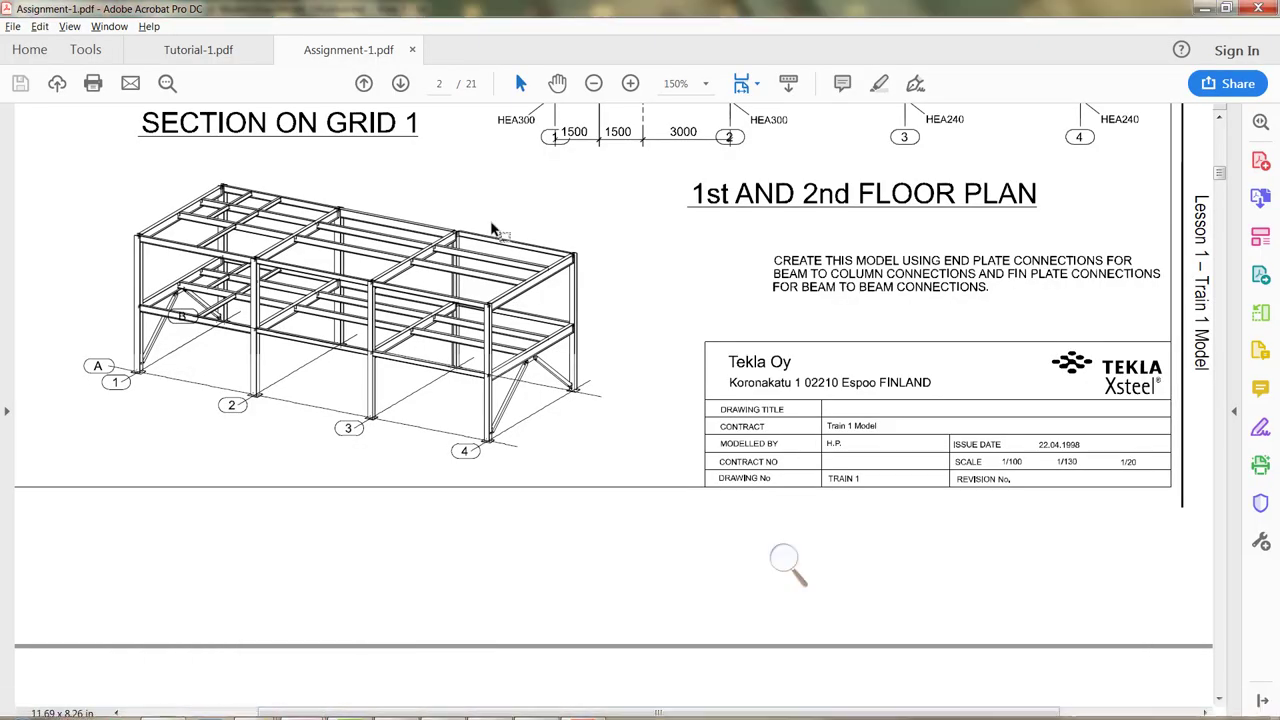
pyautogui.scroll(3, 492, 230)
pyautogui.scroll(2, 492, 230)
pyautogui.scroll(-3, 492, 230)
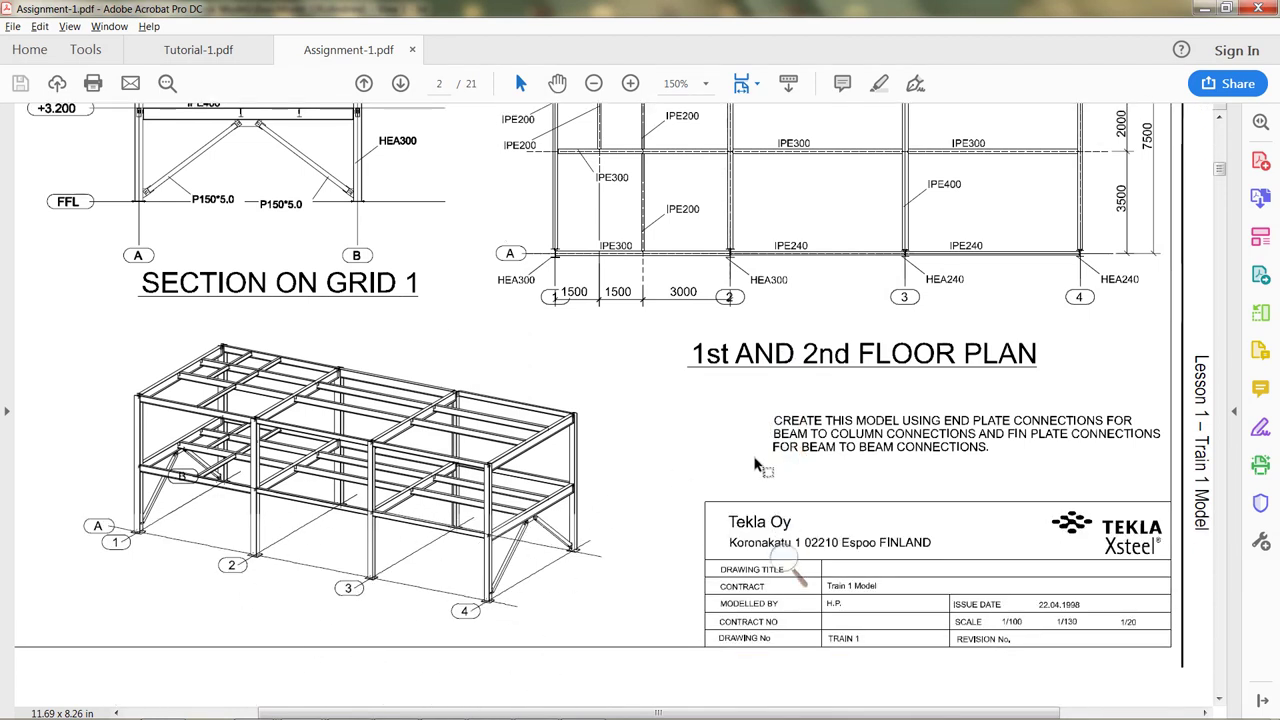
pyautogui.scroll(3, 760, 462)
pyautogui.scroll(4, 756, 465)
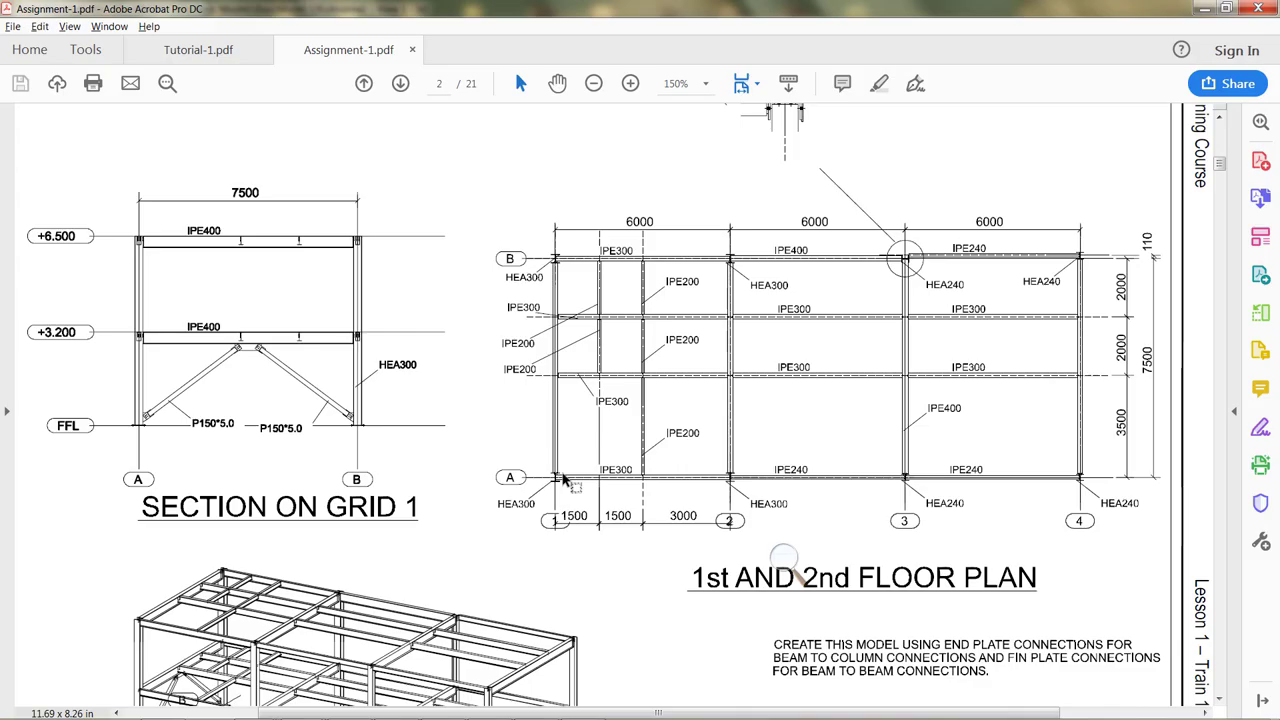
# Return to Tekla Structures, open the properties of the model grid and replace its X coordinates with 0.00
pyautogui.hotkey('alt', 'Tab')
pyautogui.scroll(5, 487, 356)
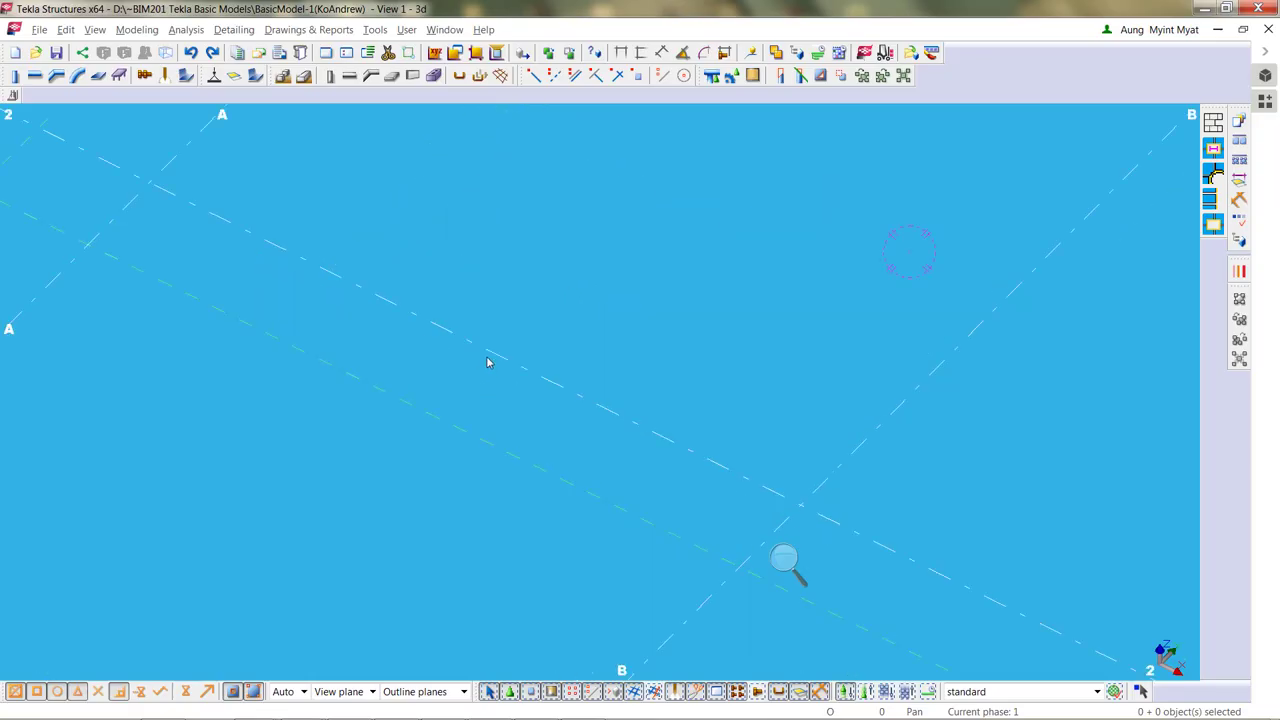
pyautogui.click(491, 359)
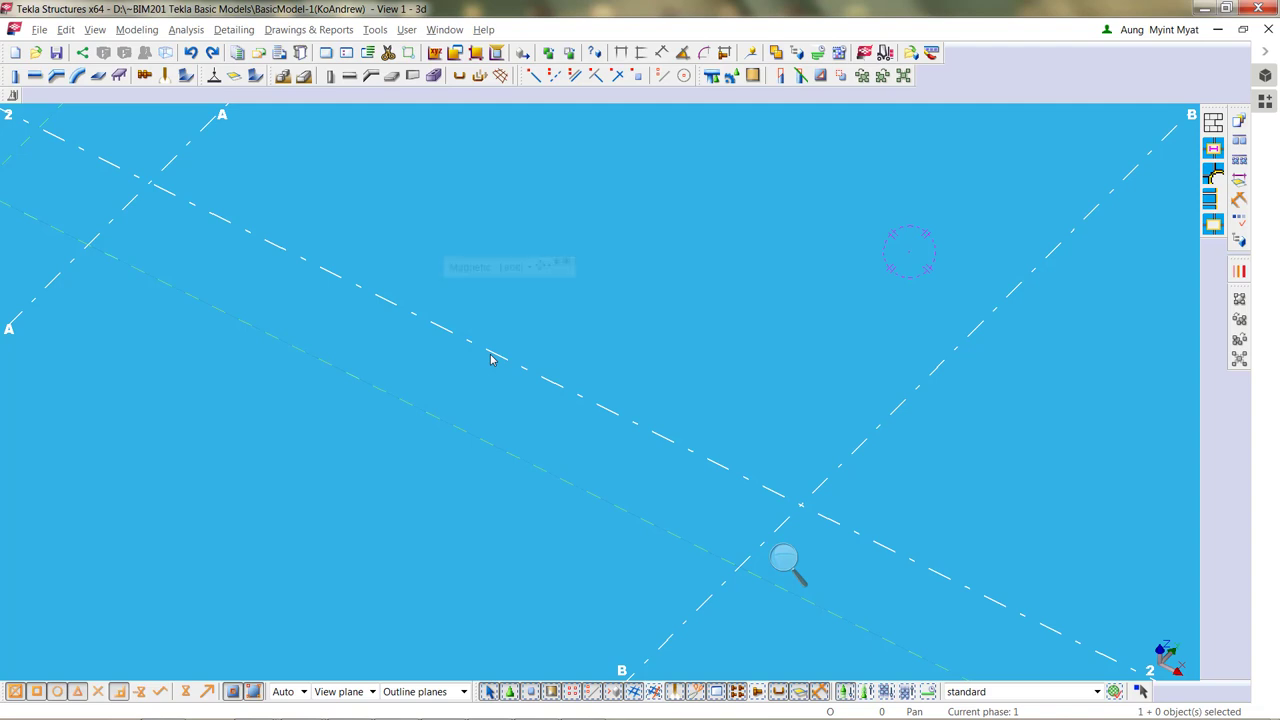
pyautogui.doubleClick(490, 358)
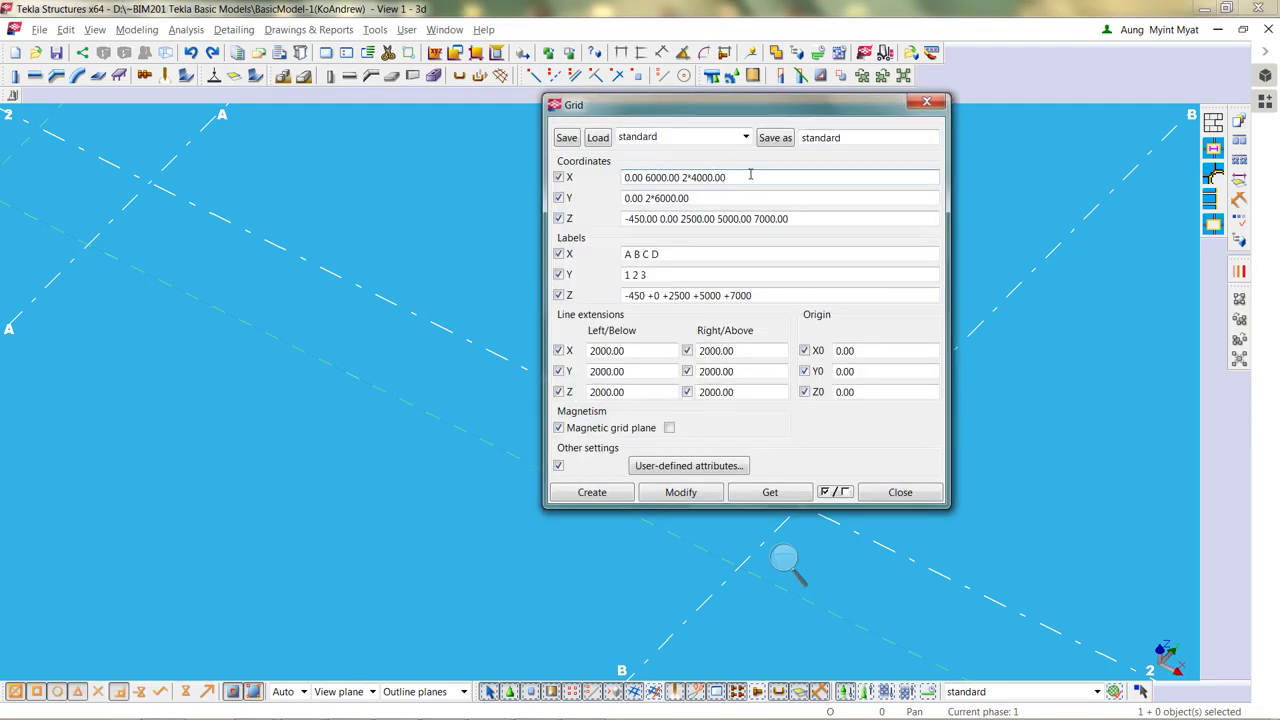
pyautogui.moveTo(749, 173); pyautogui.dragTo(575, 170)
pyautogui.write('0.00')
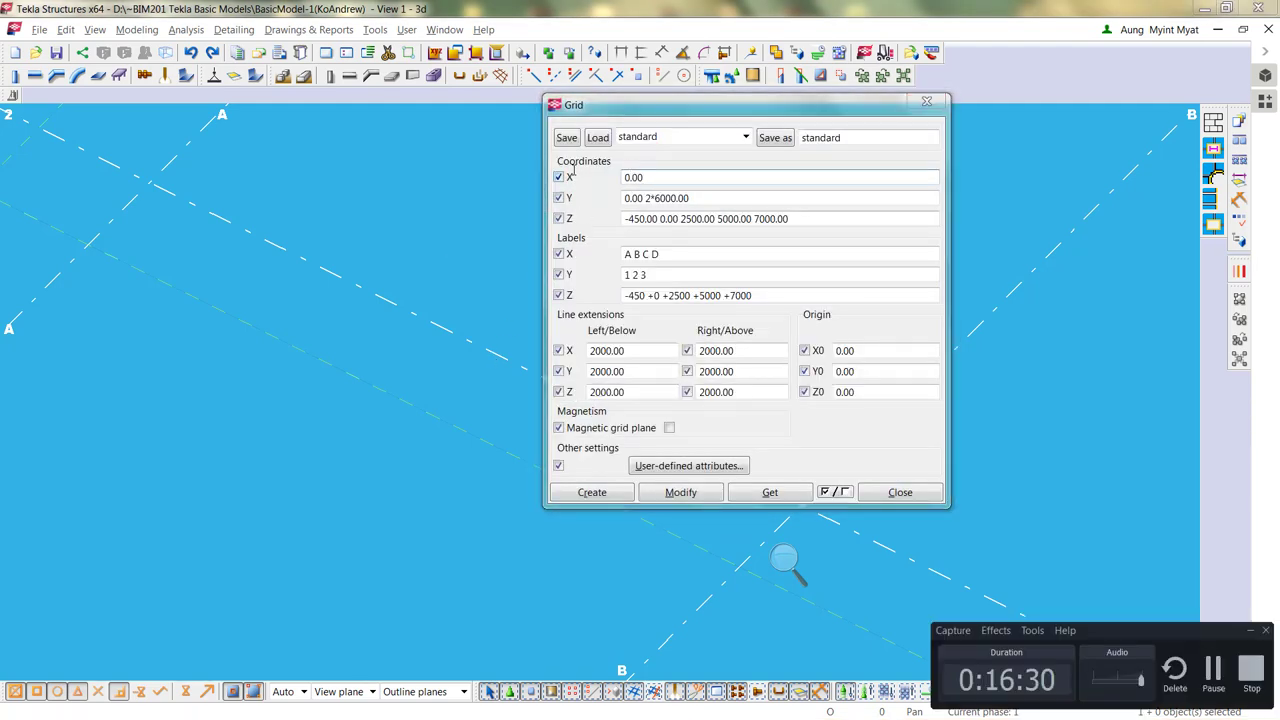
pyautogui.hotkey('alt', 'Tab')
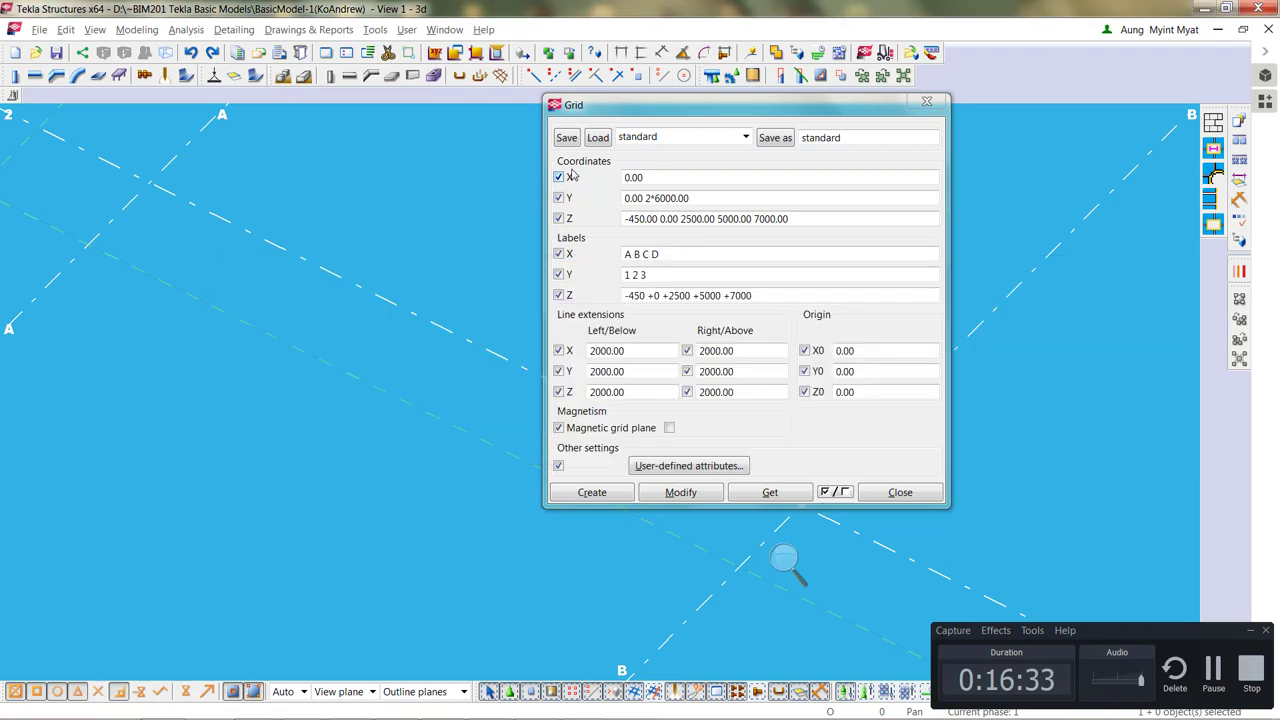
pyautogui.hotkey('alt', 'Tab')
pyautogui.press('Tab')
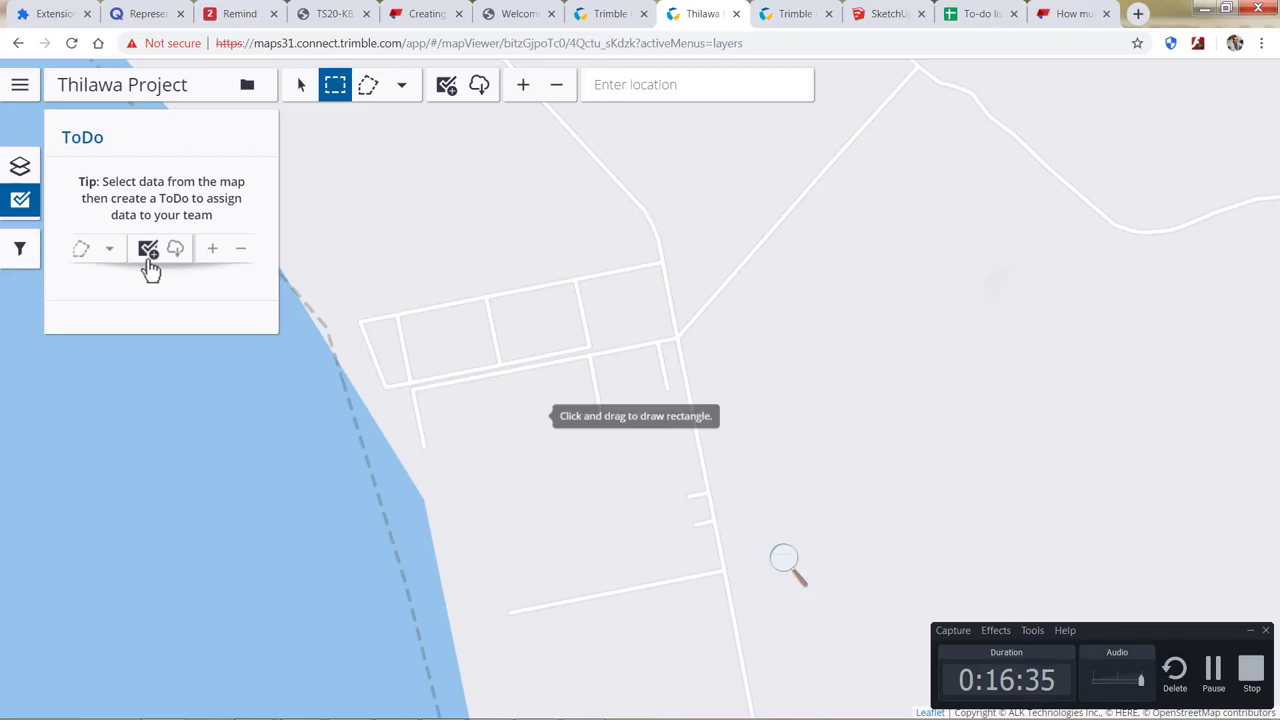
pyautogui.click(1205, 8)
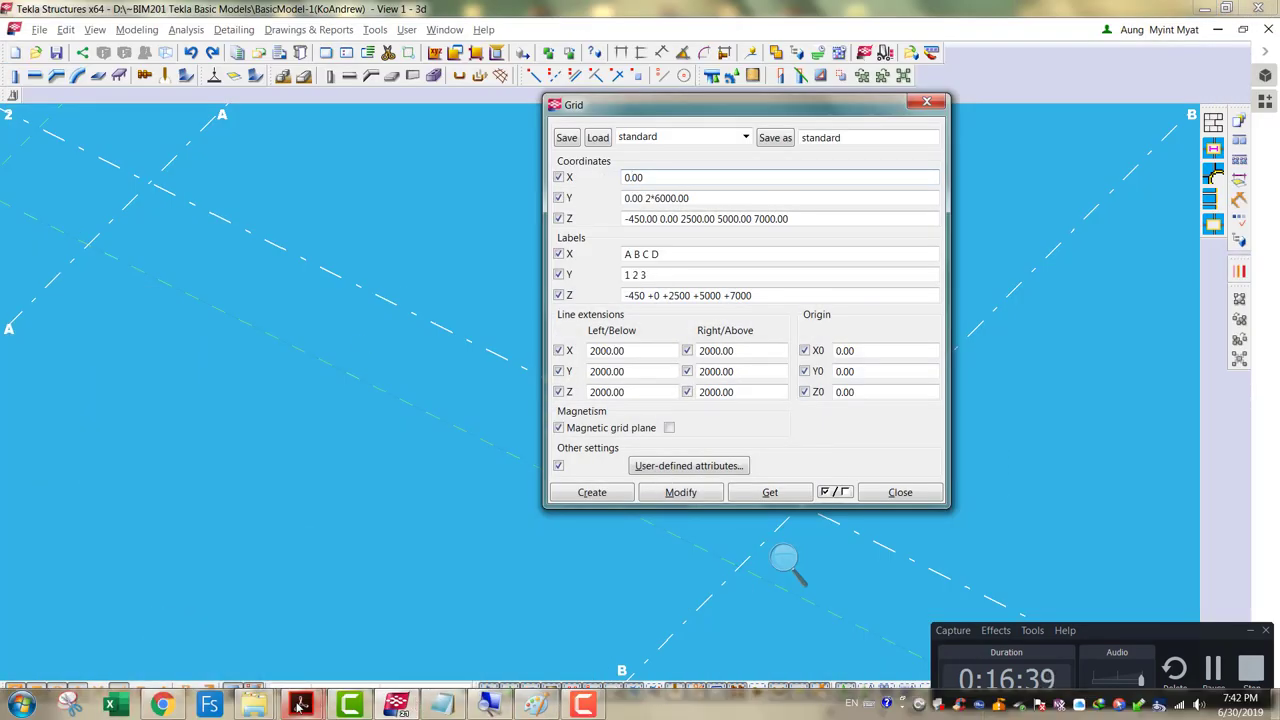
# Switch to Assignment-1.pdf, check the spacing of grids 1 to 4 in the floor plan, and return to Tekla Structures
pyautogui.moveTo(301, 705)
pyautogui.click(384, 636)
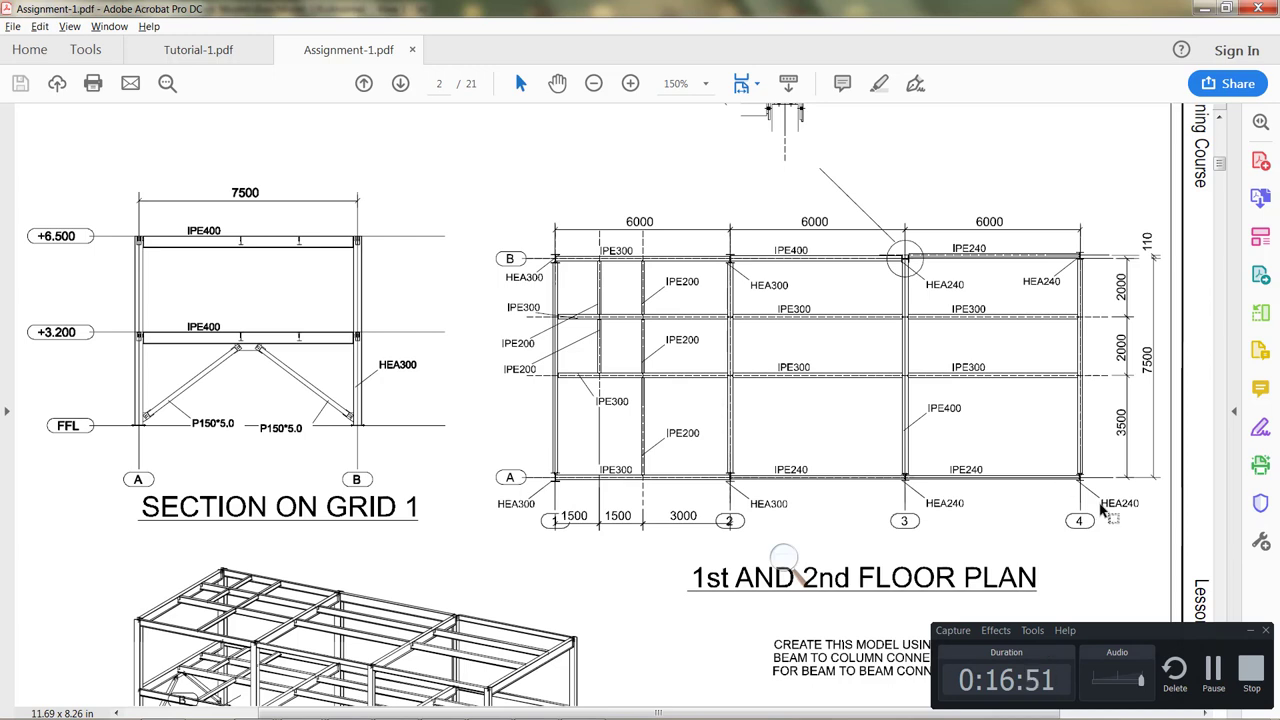
pyautogui.click(1203, 10)
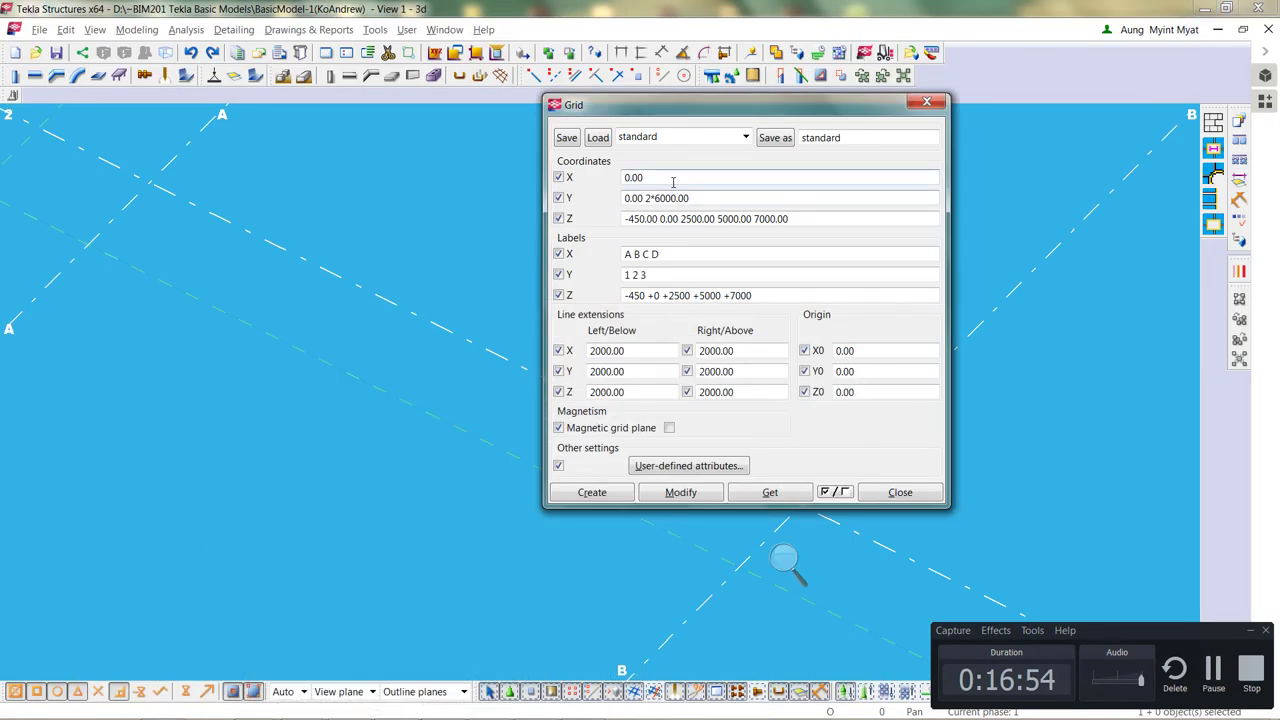
pyautogui.moveTo(672, 178); pyautogui.dragTo(508, 167)
pyautogui.write('0 6000 6000 6000')
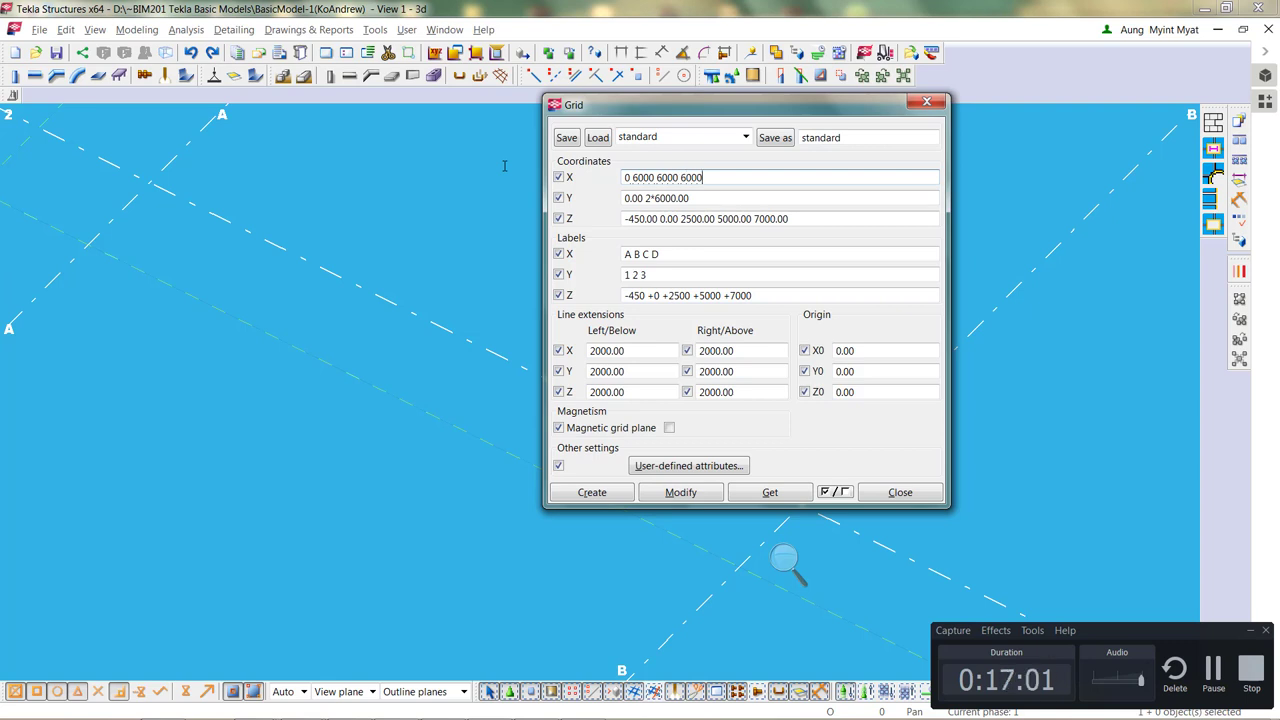
pyautogui.press('Return')
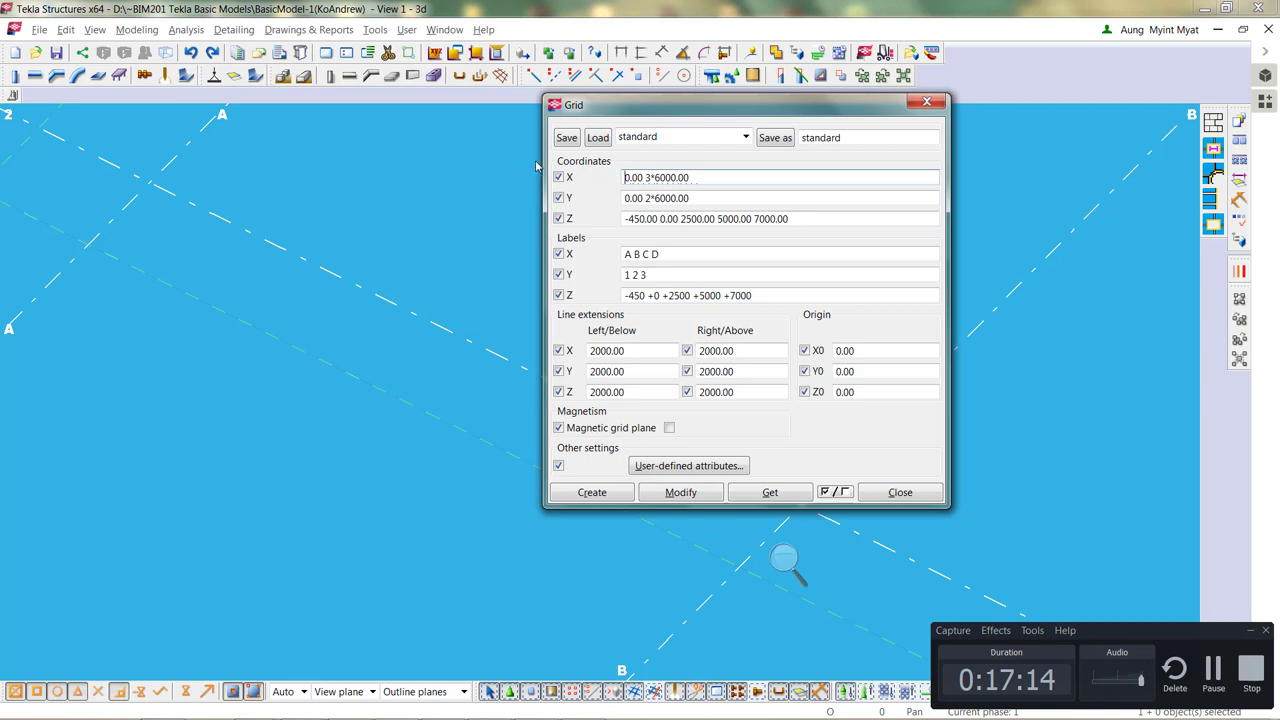
pyautogui.press('Tab')
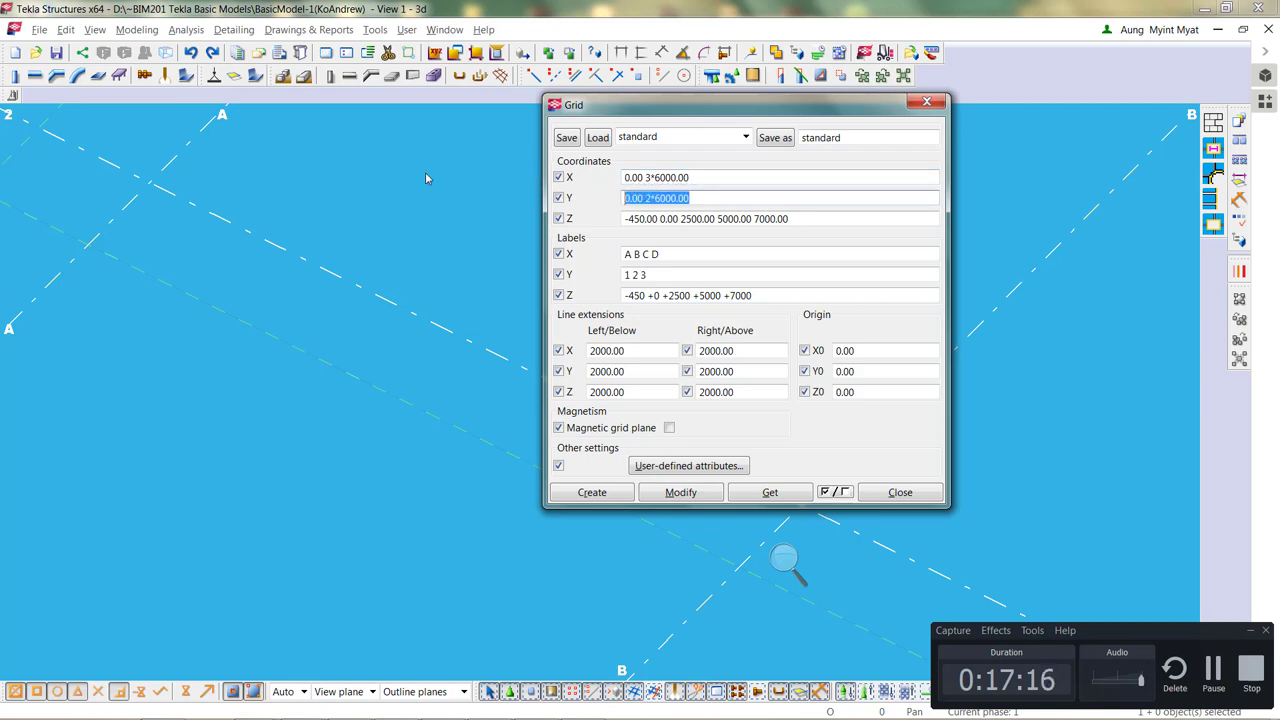
# Switch to Adobe Acrobat, close Tutorial-1.pdf, check the A to B spacing and levels in Assignment-1.pdf, and return to Tekla Structures
pyautogui.moveTo(430, 712)
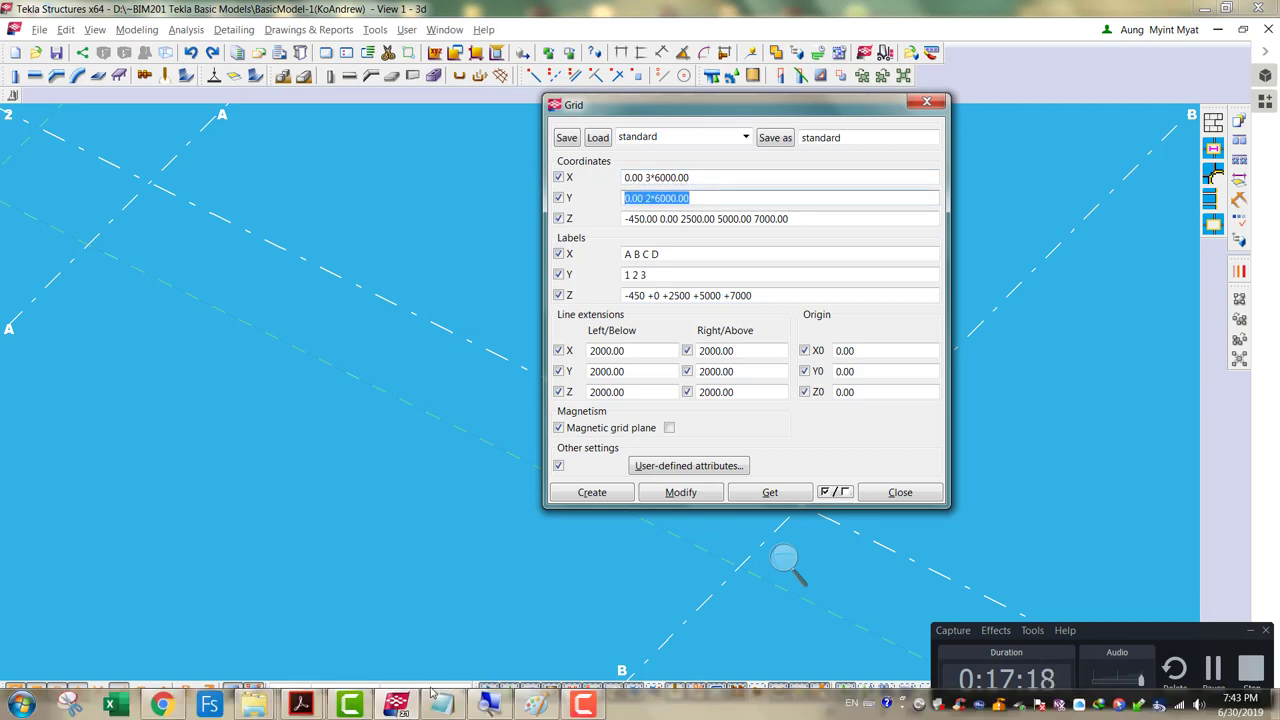
pyautogui.click(300, 704)
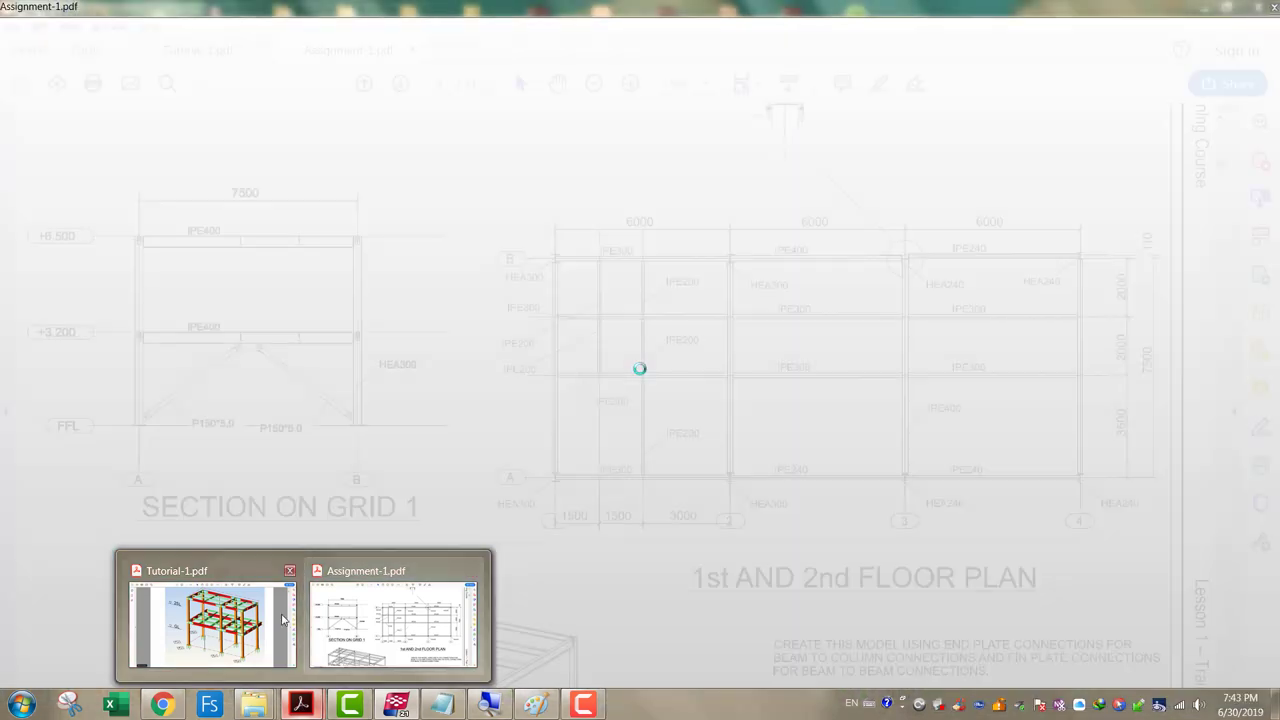
pyautogui.click(210, 615)
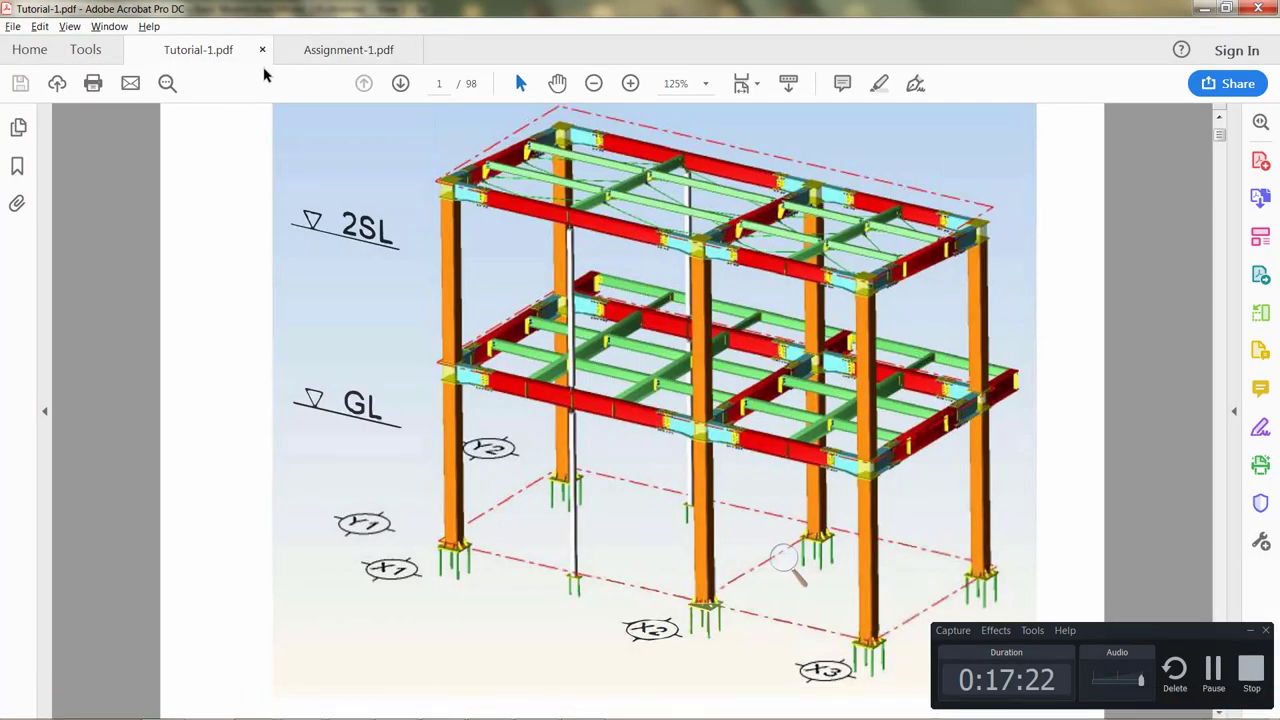
pyautogui.click(263, 51)
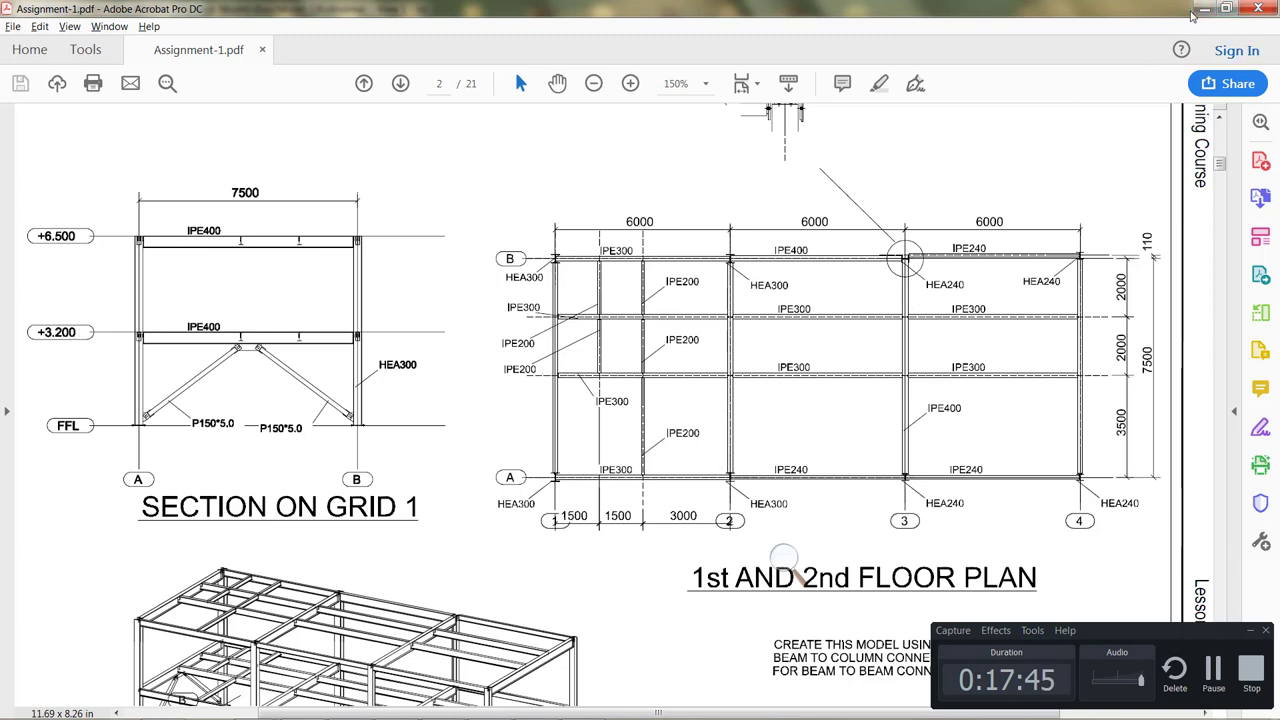
pyautogui.click(1203, 8)
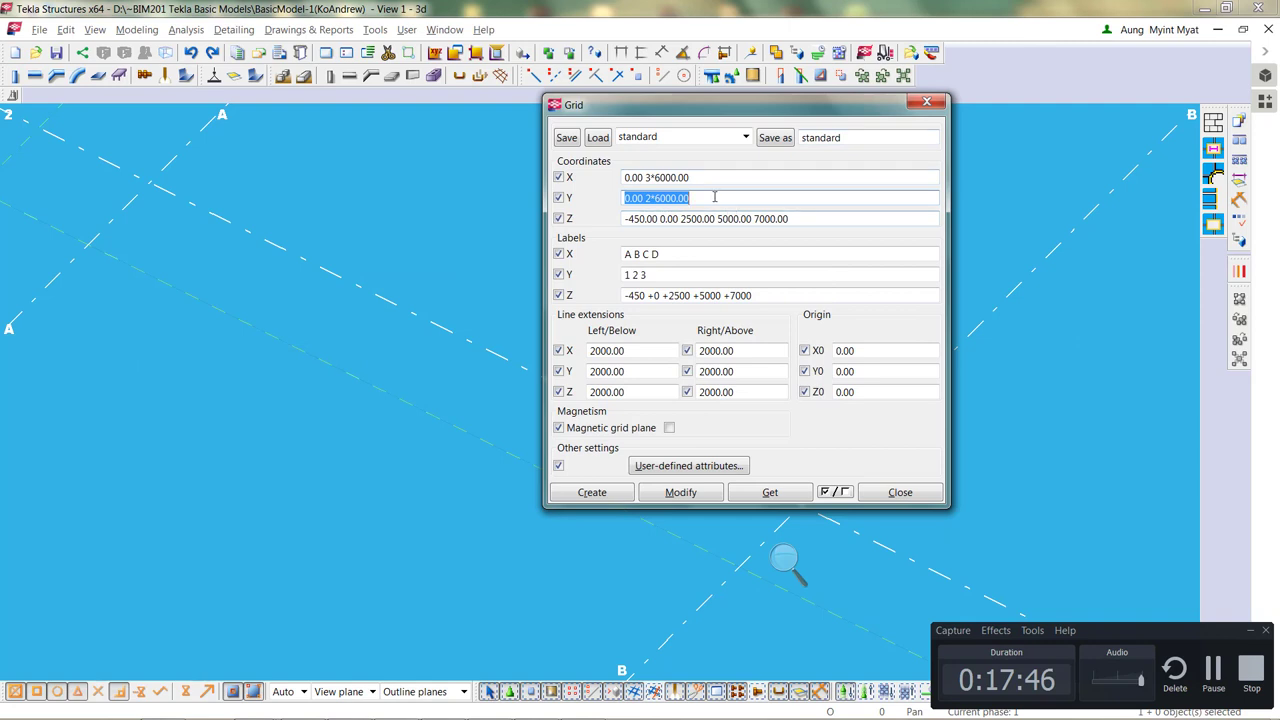
# Set the grid's Y coordinates to 0 7500 and its Z coordinates to 0 3200 6500
pyautogui.write('0 7500')
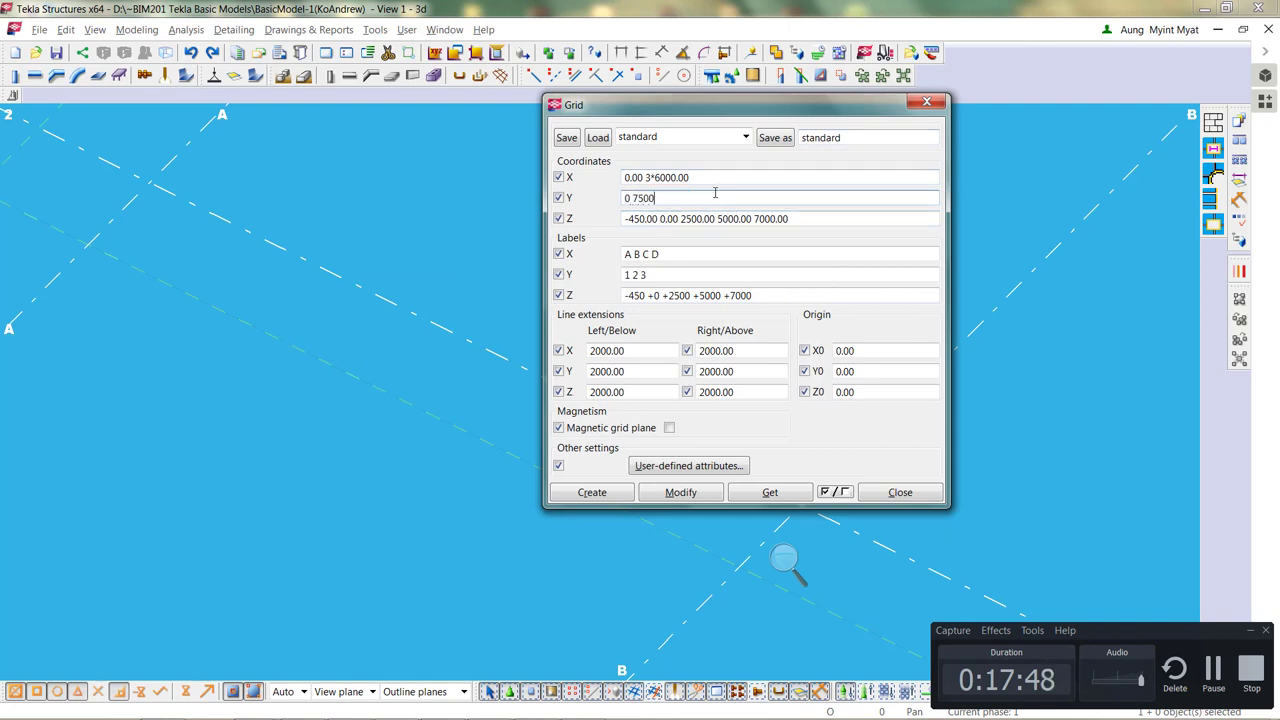
pyautogui.press('Tab')
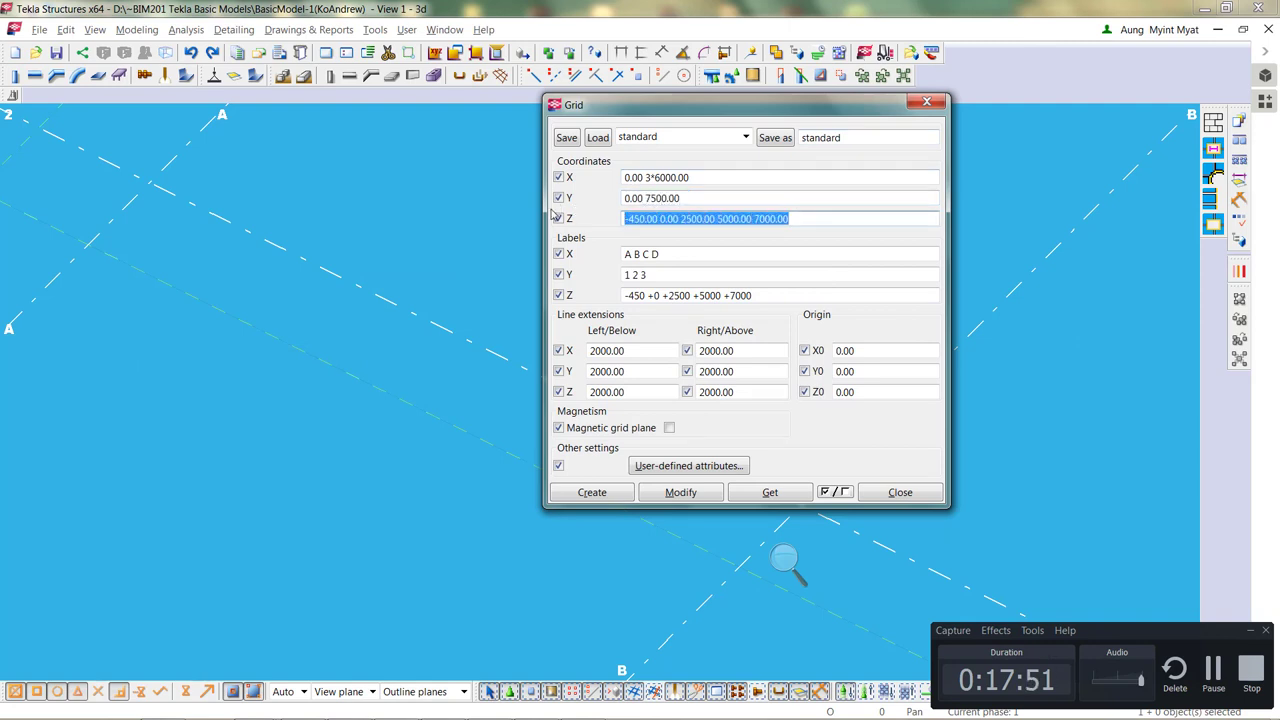
pyautogui.write('0 ')
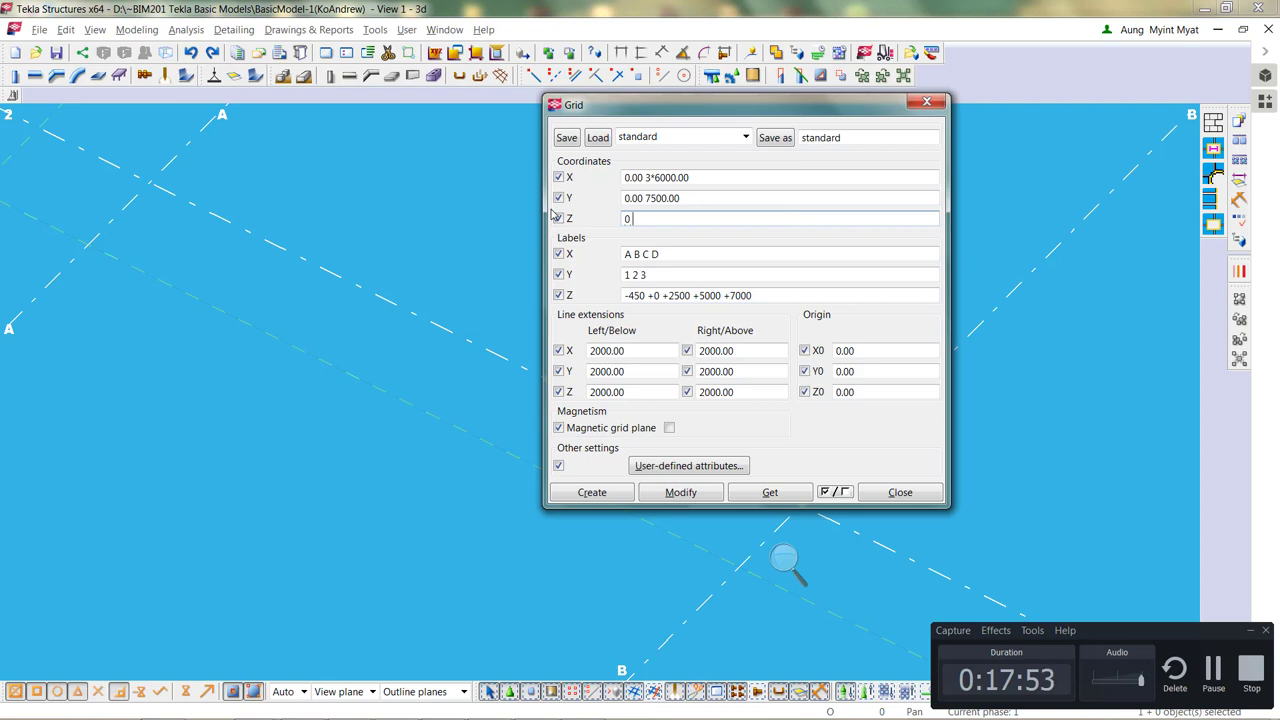
pyautogui.write('3200 6500')
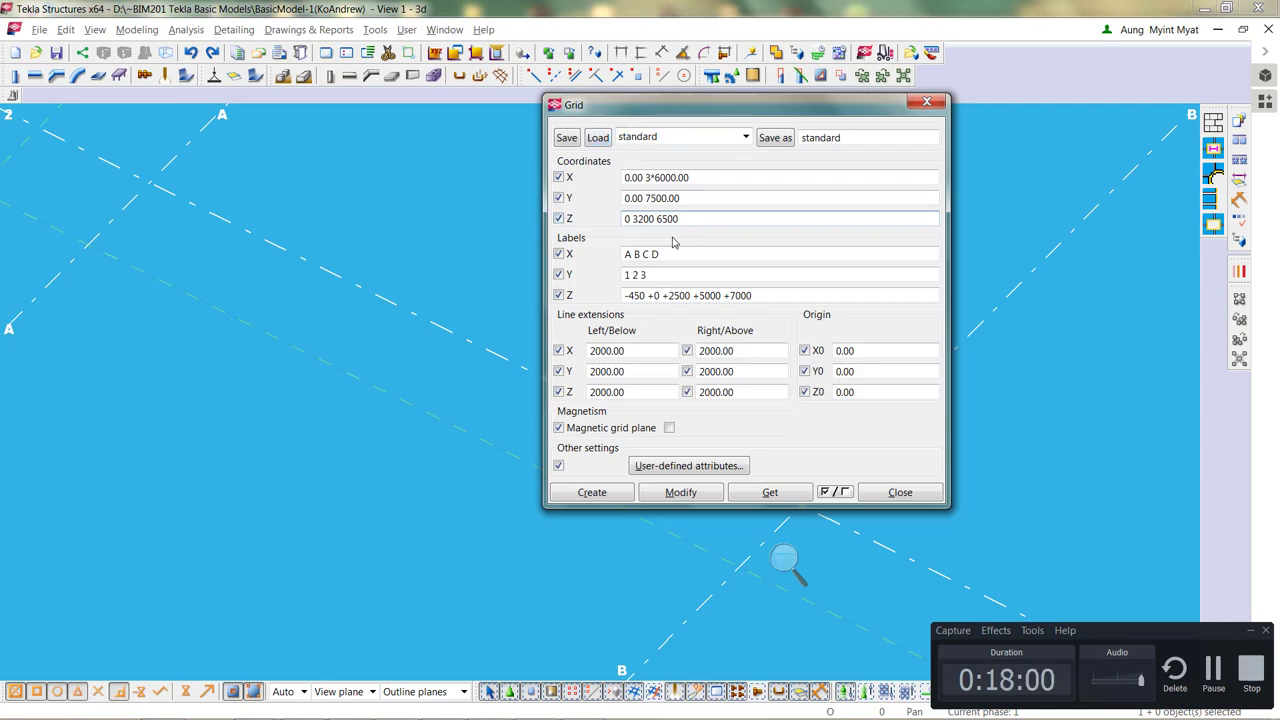
pyautogui.press('Tab')
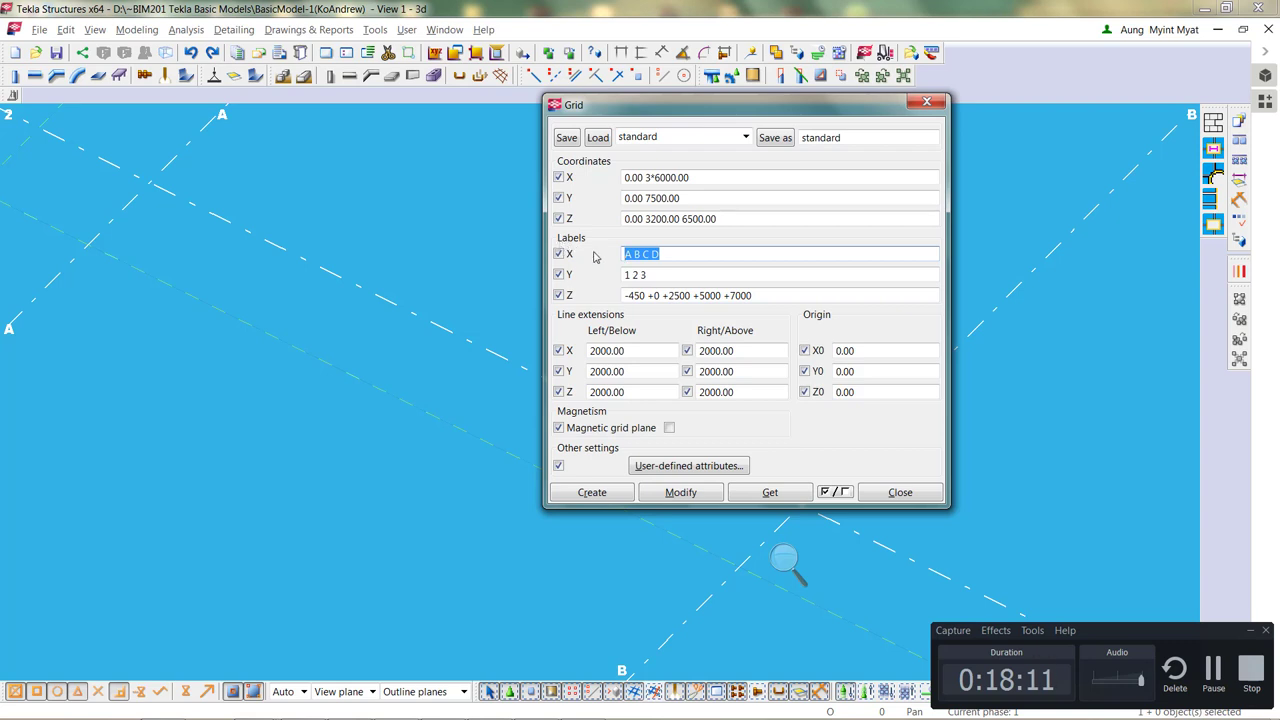
# Set the grid's X labels to 1 2 3 4
pyautogui.write('X1 X2')
pyautogui.moveTo(664, 256); pyautogui.dragTo(525, 258)
pyautogui.write('1 2 3 4')
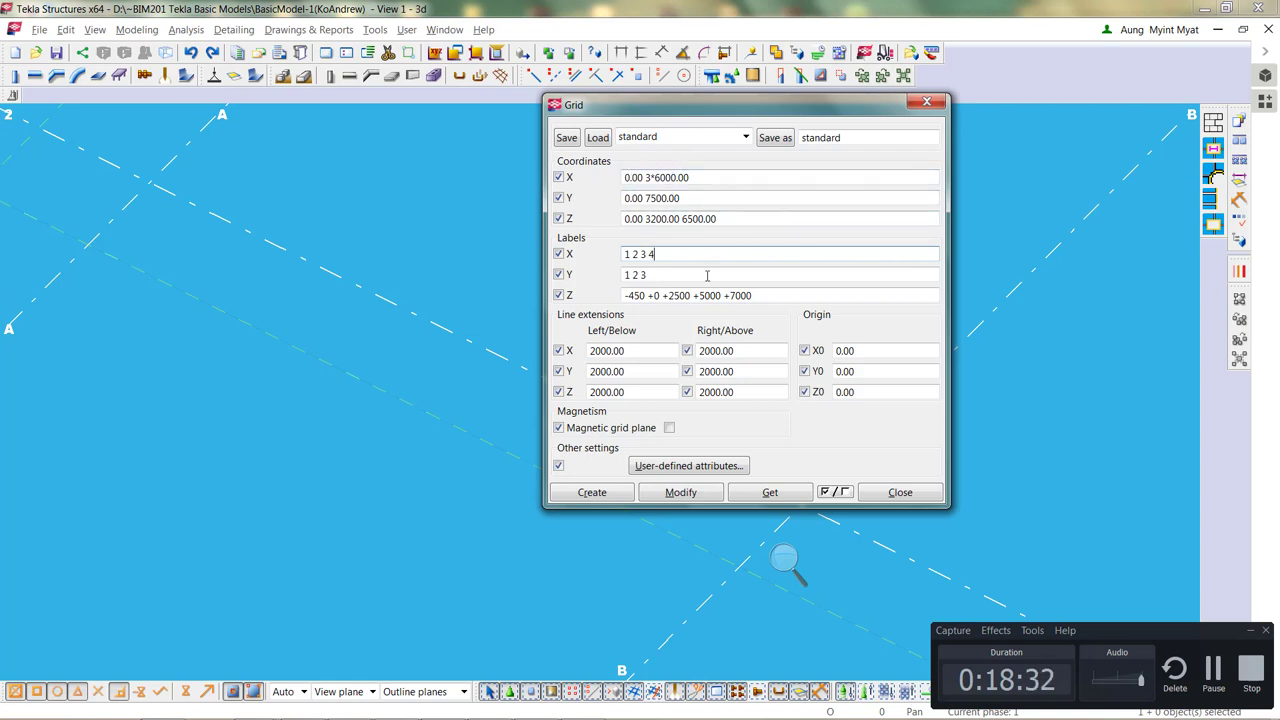
# Set the grid's Y labels to A B
pyautogui.moveTo(678, 279); pyautogui.dragTo(588, 271)
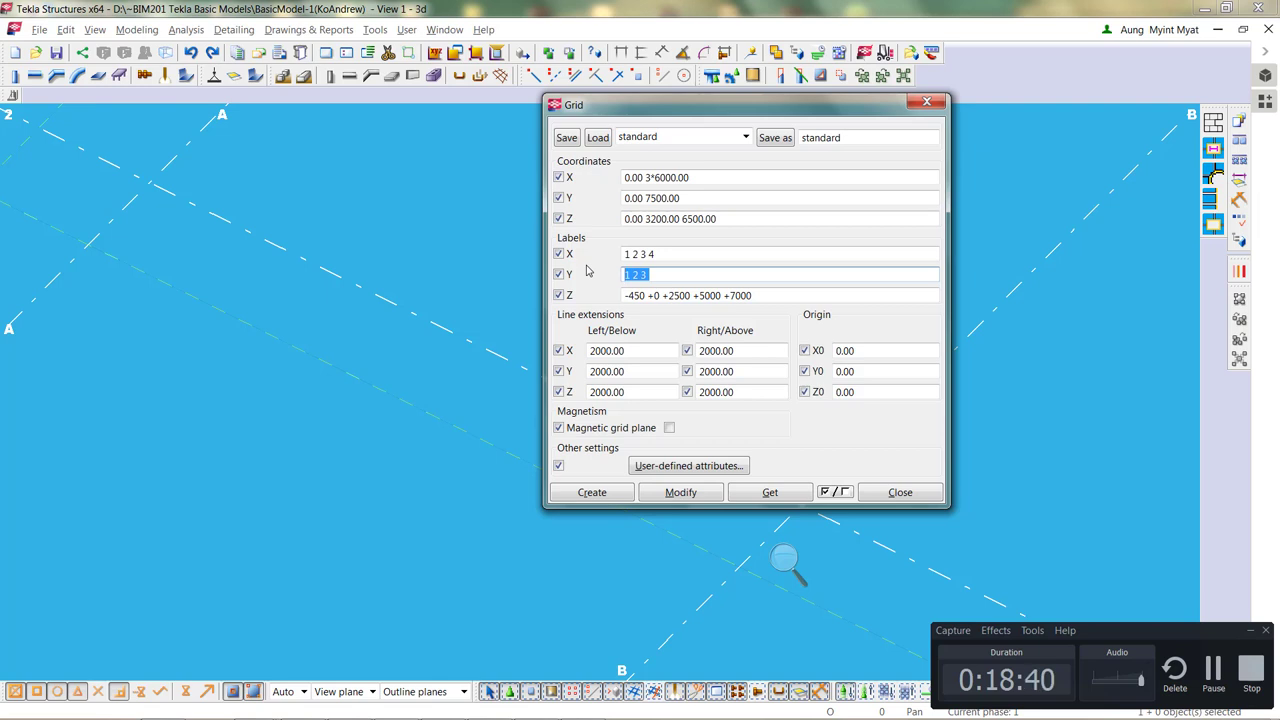
pyautogui.write('A V')
pyautogui.press('BackSpace')
pyautogui.write('B')
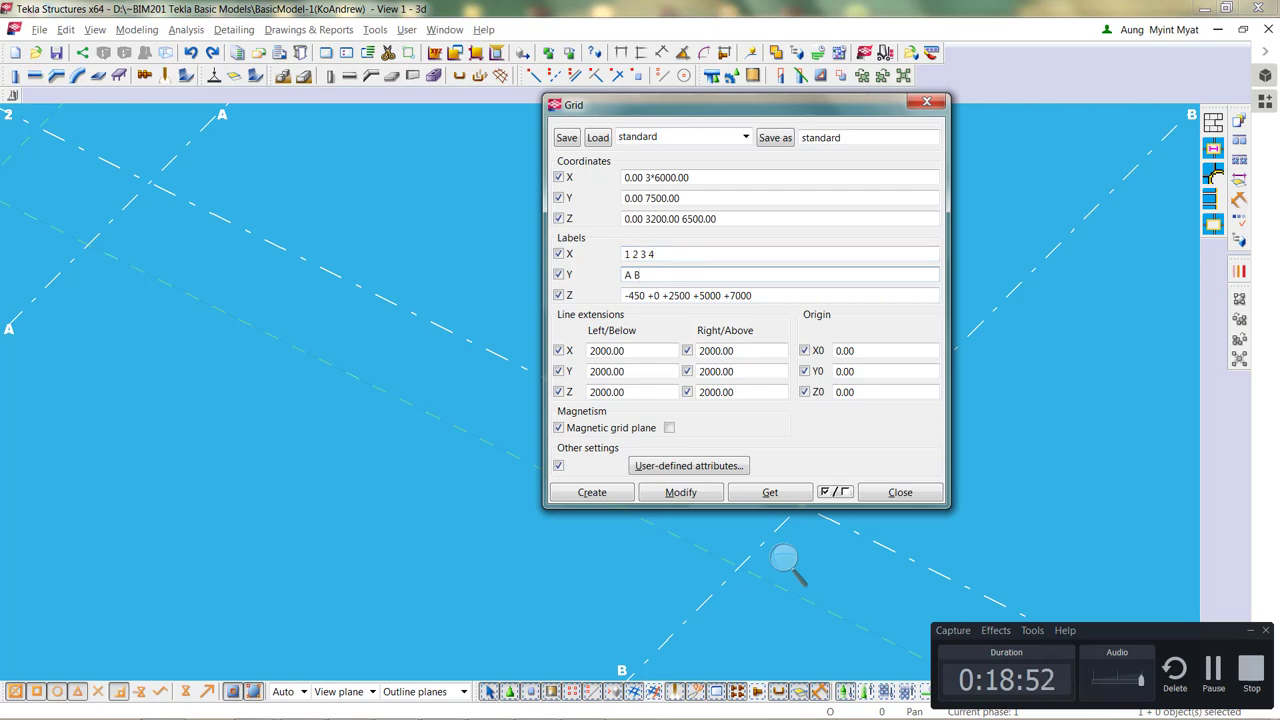
# Switch to Paint, circle the lower-left corner of box C, and sketch three vertical grid lines through each of boxes C and D
pyautogui.click(536, 712)
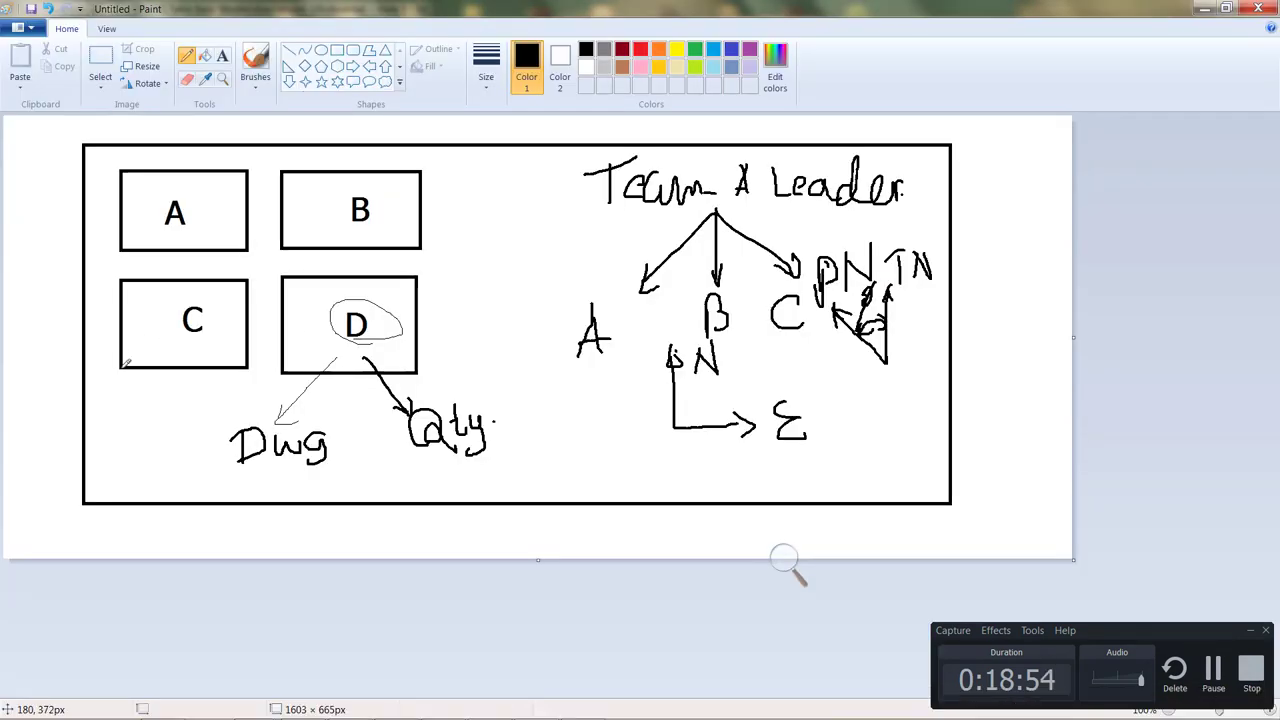
pyautogui.moveTo(128, 363)
pyautogui.mouseDown()
pyautogui.moveTo(104, 372)
pyautogui.moveTo(145, 366)
pyautogui.moveTo(109, 384)
pyautogui.mouseUp()
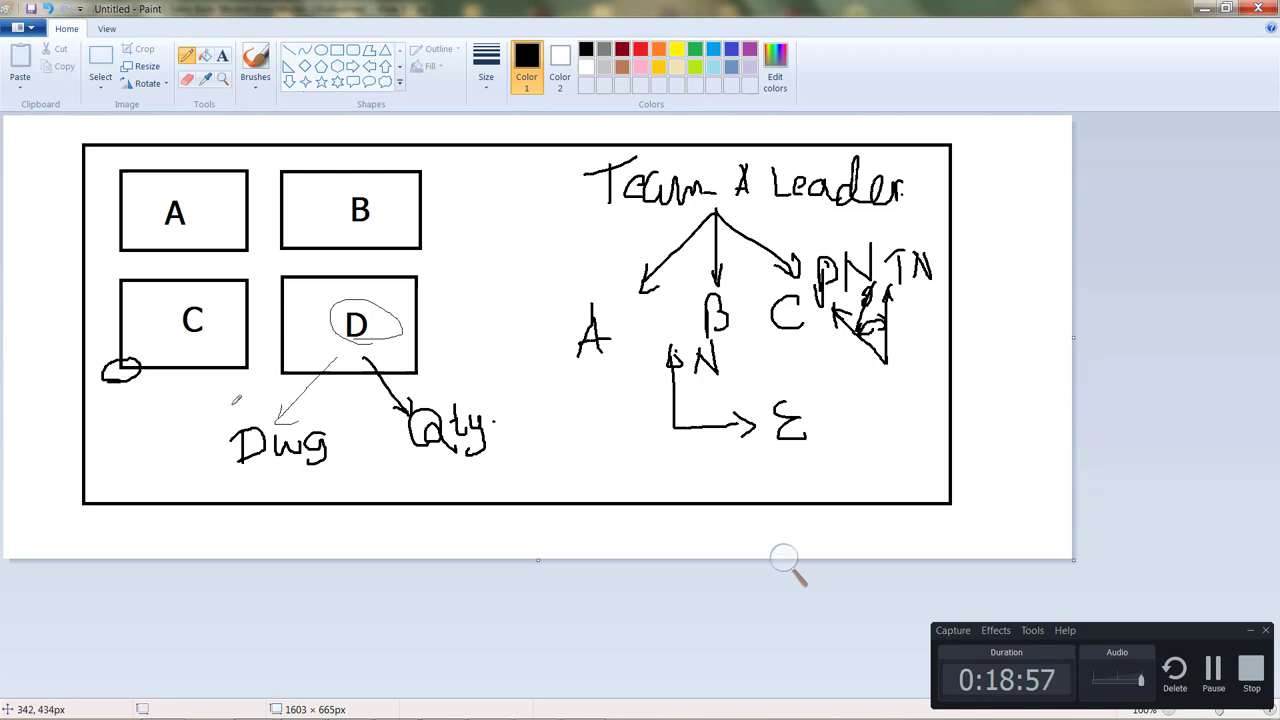
pyautogui.moveTo(153, 272); pyautogui.dragTo(138, 372)
pyautogui.moveTo(189, 258)
pyautogui.mouseDown()
pyautogui.moveTo(188, 355)
pyautogui.moveTo(221, 383)
pyautogui.mouseUp()
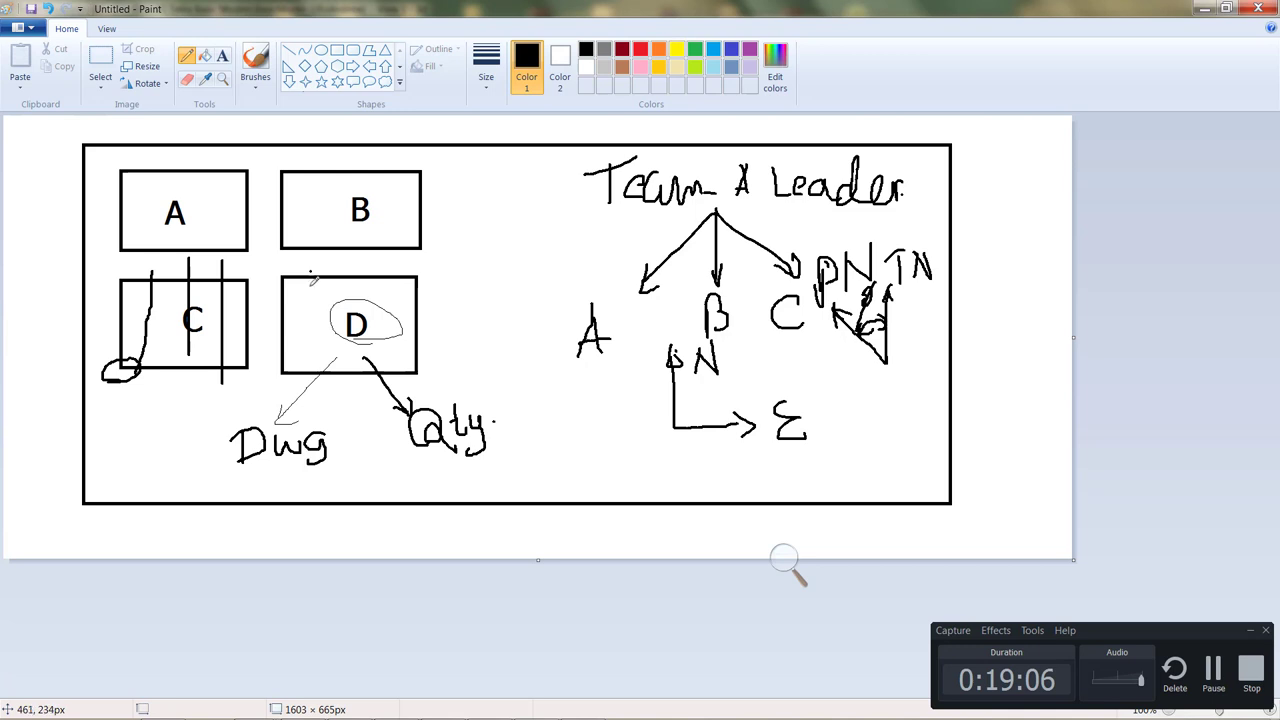
pyautogui.moveTo(312, 273)
pyautogui.mouseDown()
pyautogui.moveTo(308, 387)
pyautogui.moveTo(344, 339)
pyautogui.moveTo(348, 402)
pyautogui.mouseUp()
pyautogui.moveTo(386, 265); pyautogui.dragTo(387, 388)
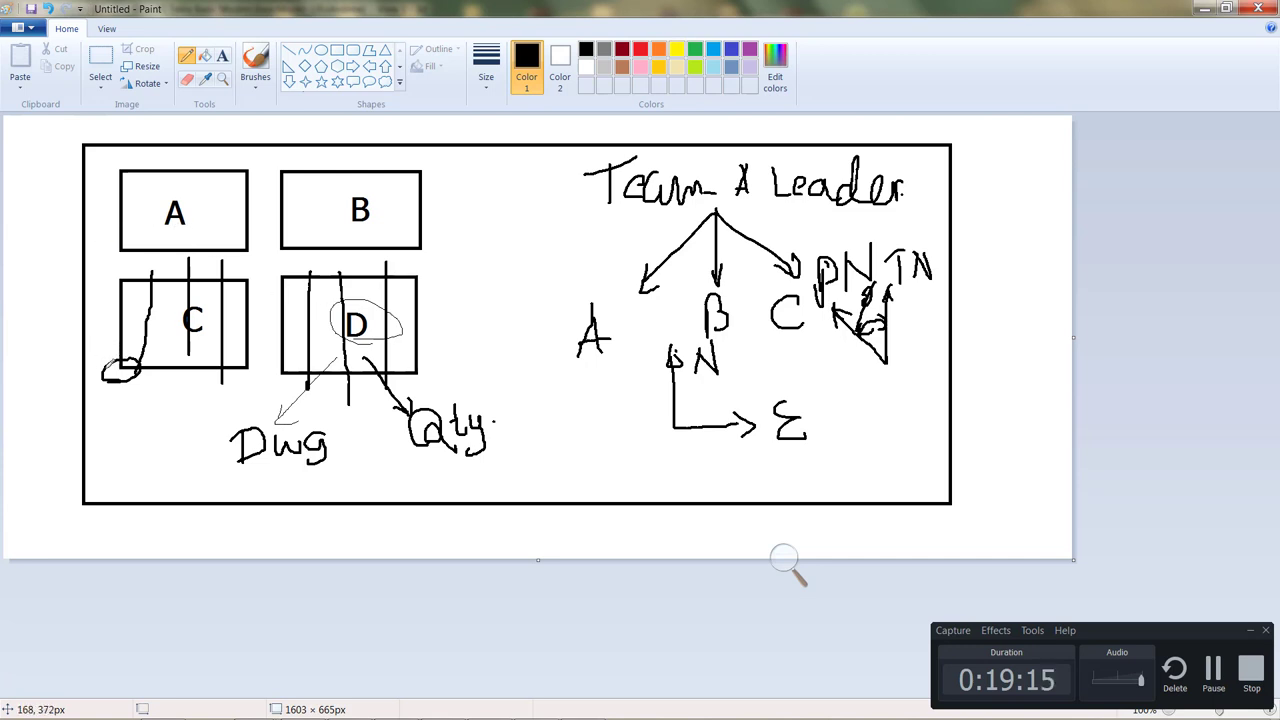
# Sketch horizontal grid lines along the edges of the boxes and letter the rows A, B, C and D upwards from the circled corner
pyautogui.moveTo(97, 370)
pyautogui.mouseDown()
pyautogui.moveTo(473, 362)
pyautogui.moveTo(449, 387)
pyautogui.mouseUp()
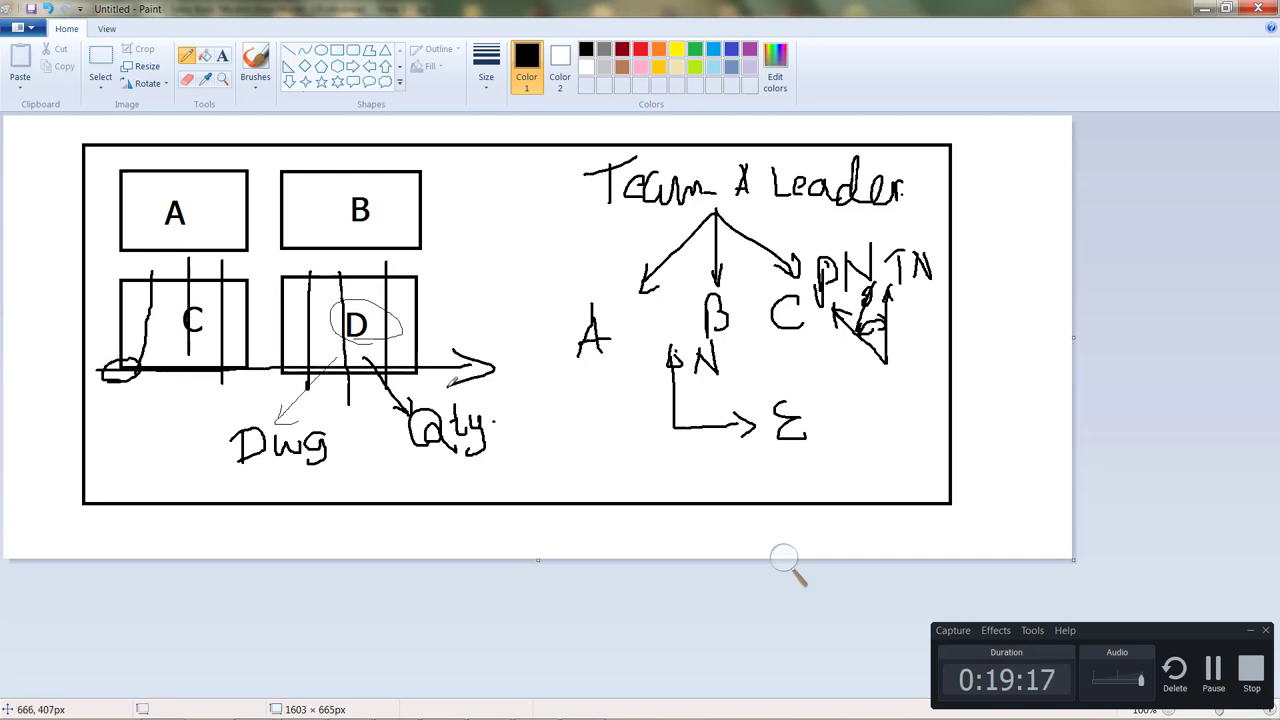
pyautogui.moveTo(515, 336)
pyautogui.mouseDown()
pyautogui.moveTo(499, 385)
pyautogui.moveTo(507, 338)
pyautogui.moveTo(534, 372)
pyautogui.moveTo(495, 358)
pyautogui.moveTo(530, 348)
pyautogui.mouseUp()
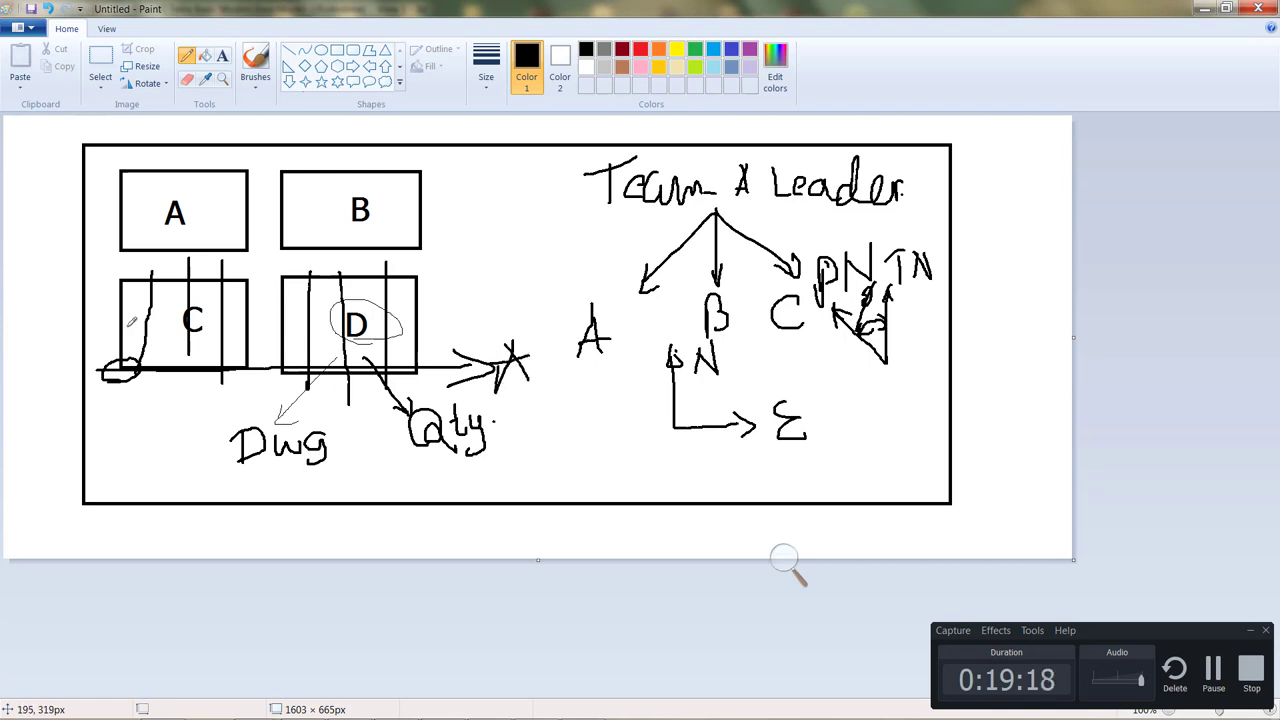
pyautogui.moveTo(84, 283)
pyautogui.mouseDown()
pyautogui.moveTo(432, 284)
pyautogui.moveTo(511, 310)
pyautogui.mouseUp()
pyautogui.moveTo(507, 266)
pyautogui.mouseDown()
pyautogui.moveTo(508, 291)
pyautogui.moveTo(487, 303)
pyautogui.mouseUp()
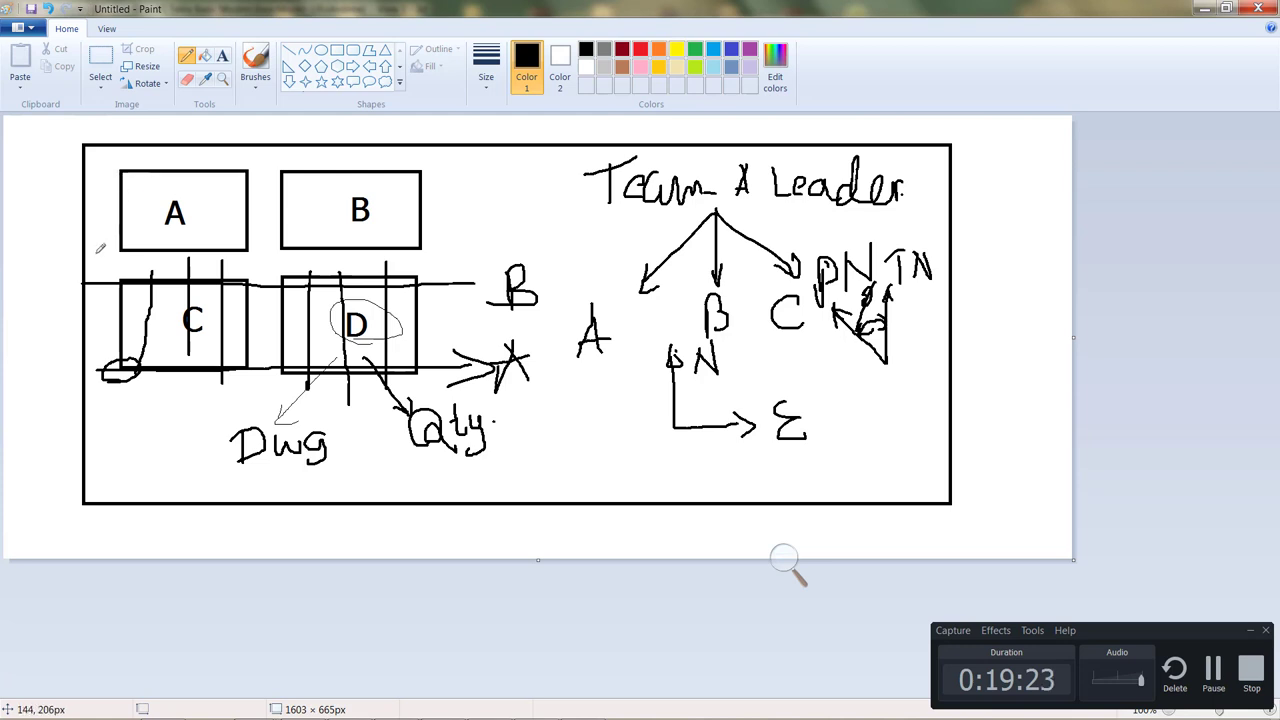
pyautogui.moveTo(77, 252)
pyautogui.mouseDown()
pyautogui.moveTo(404, 259)
pyautogui.moveTo(495, 252)
pyautogui.mouseUp()
pyautogui.moveTo(467, 151)
pyautogui.mouseDown()
pyautogui.moveTo(469, 181)
pyautogui.moveTo(480, 150)
pyautogui.moveTo(448, 180)
pyautogui.mouseUp()
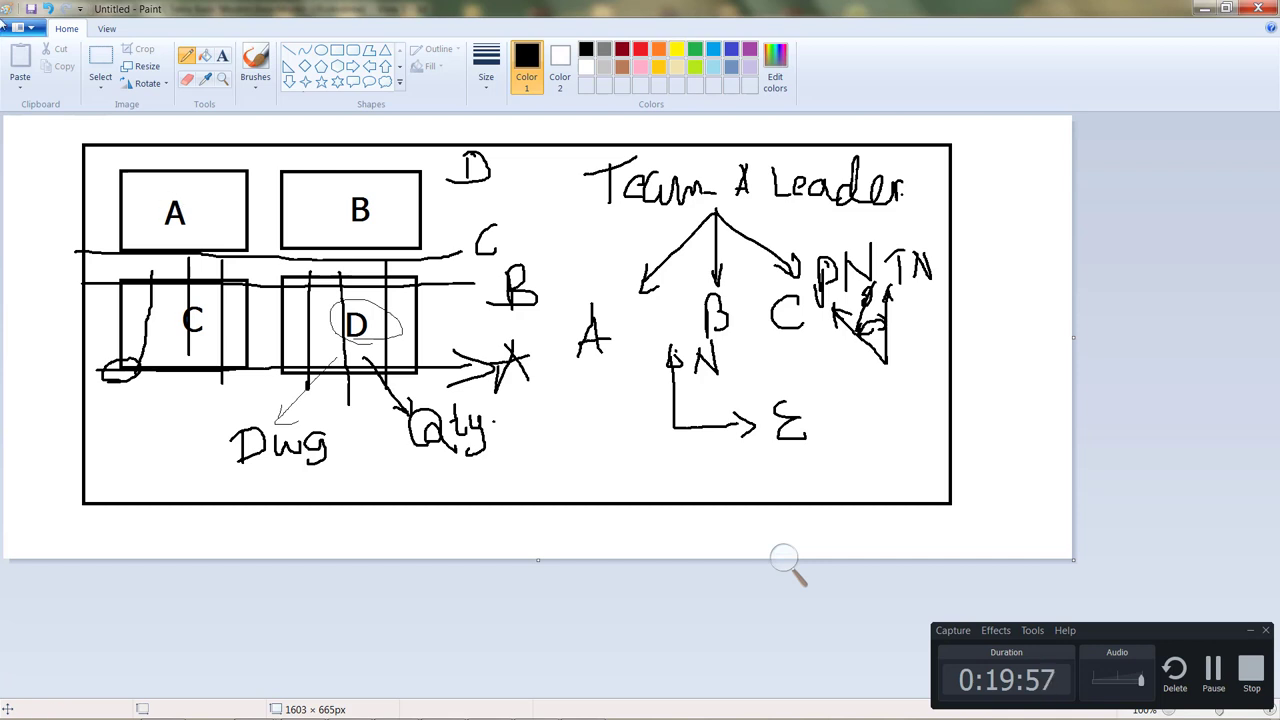
# Return to Tekla Structures and set the grid's Z labels to 0.00 +3200.00 +6500.00, reusing the Z coordinates
pyautogui.moveTo(367, 710)
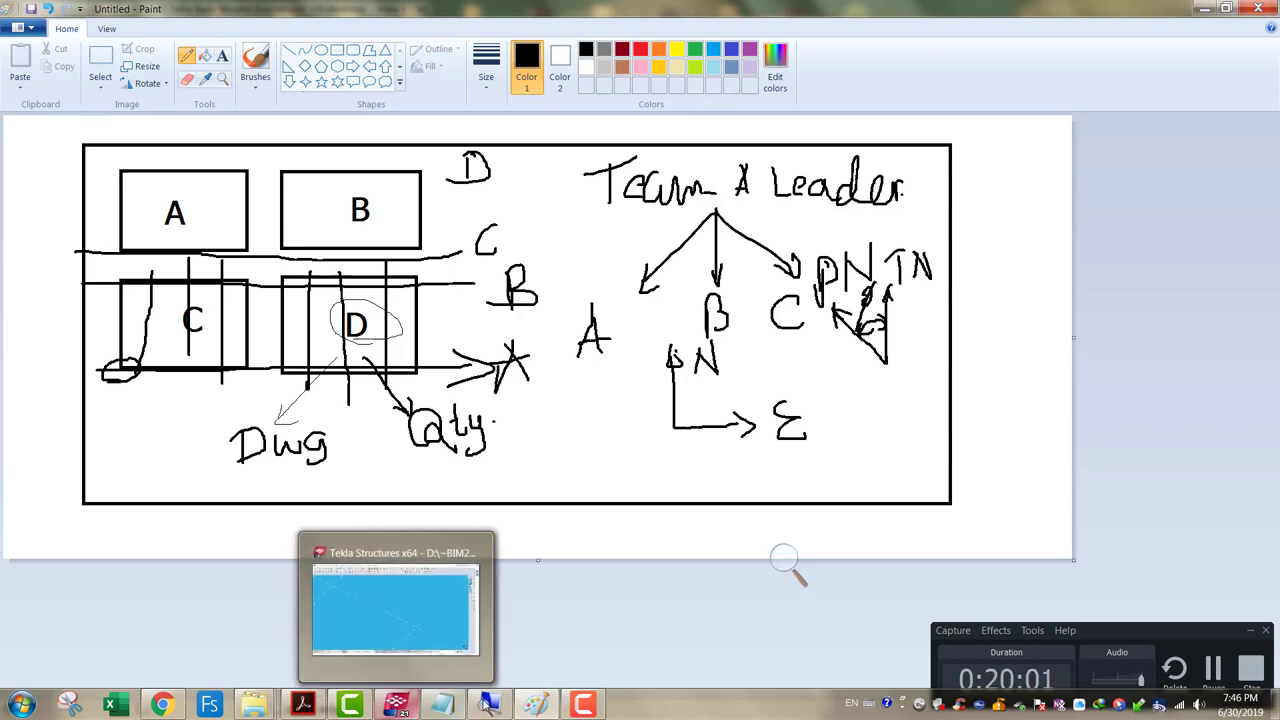
pyautogui.moveTo(291, 703)
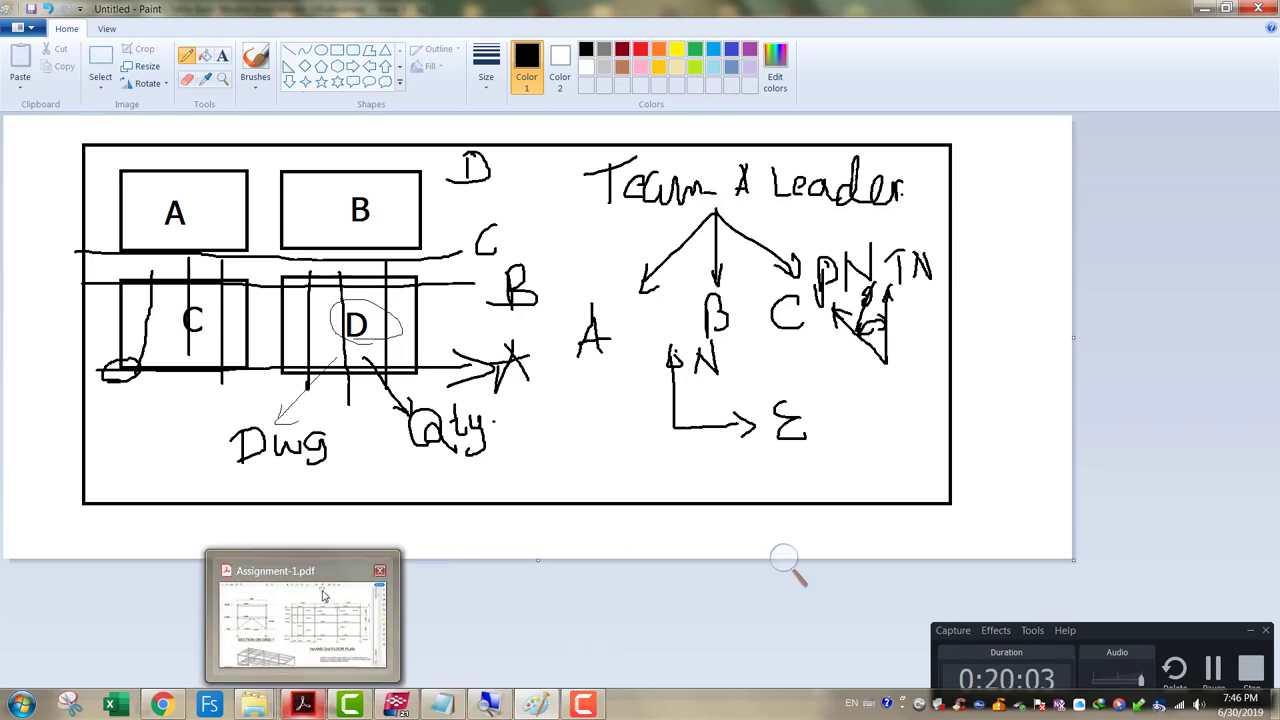
pyautogui.moveTo(323, 596)
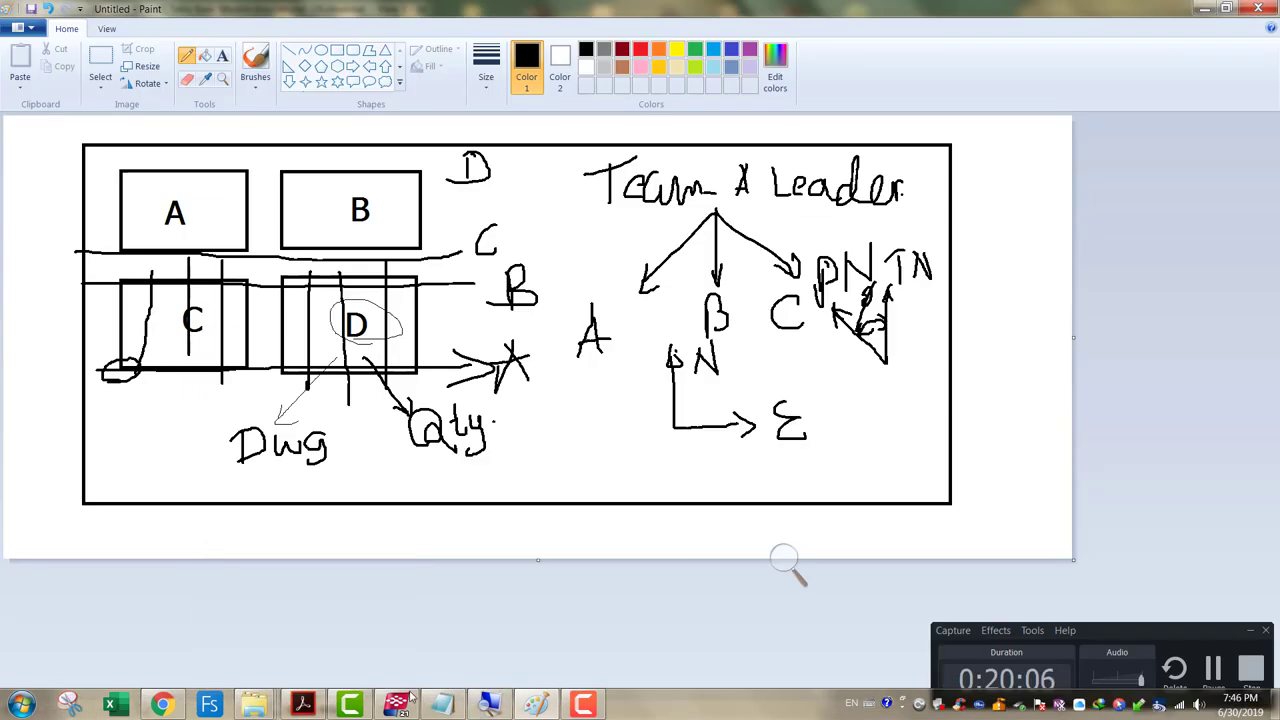
pyautogui.click(408, 700)
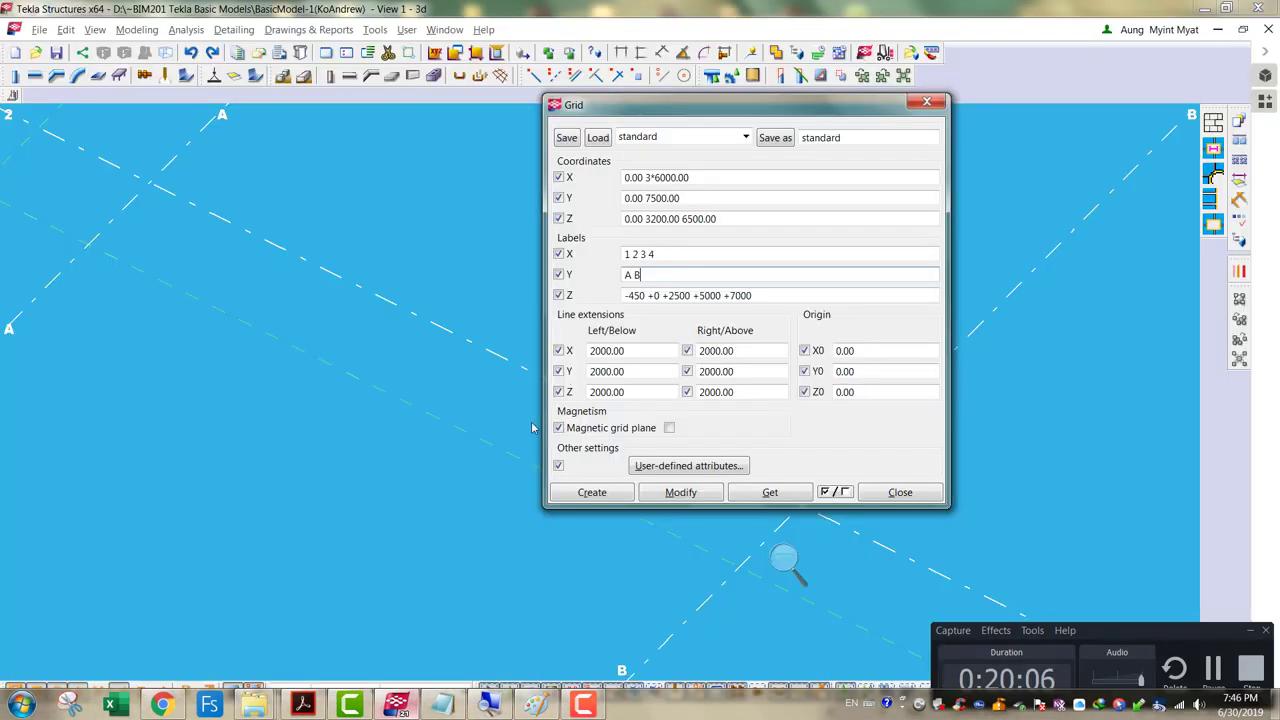
pyautogui.moveTo(775, 296); pyautogui.dragTo(570, 300)
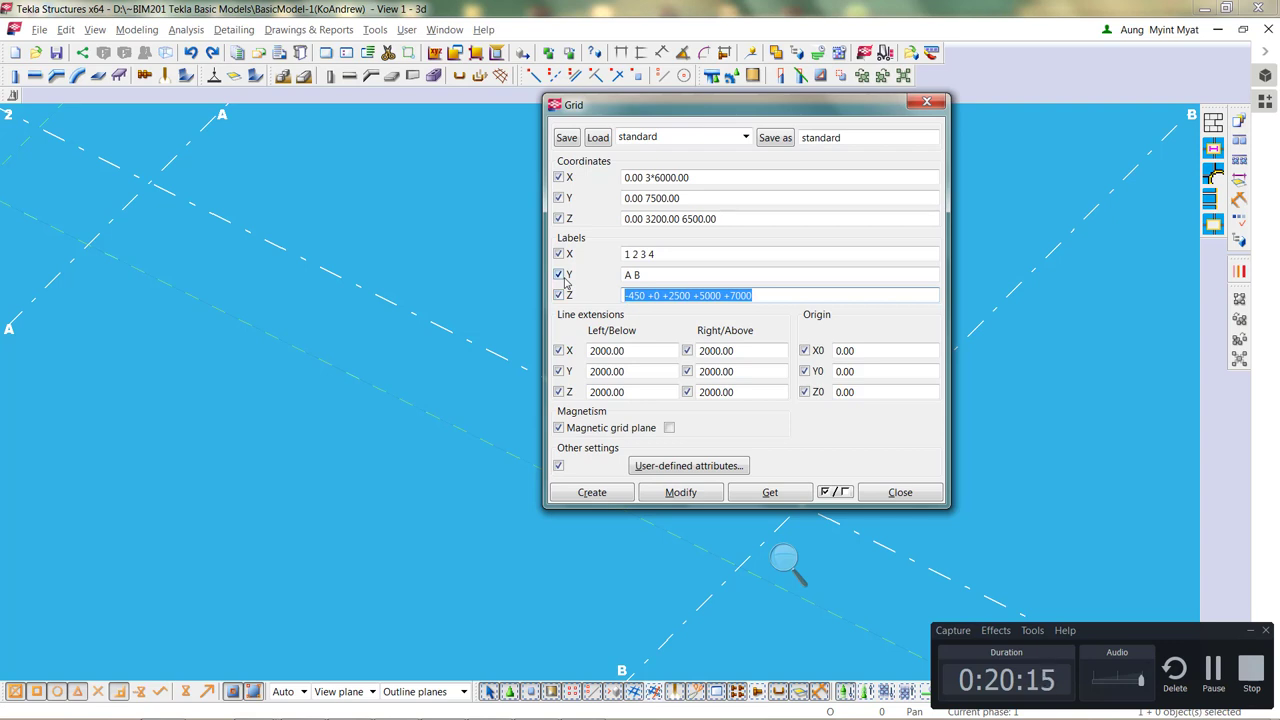
pyautogui.write('G')
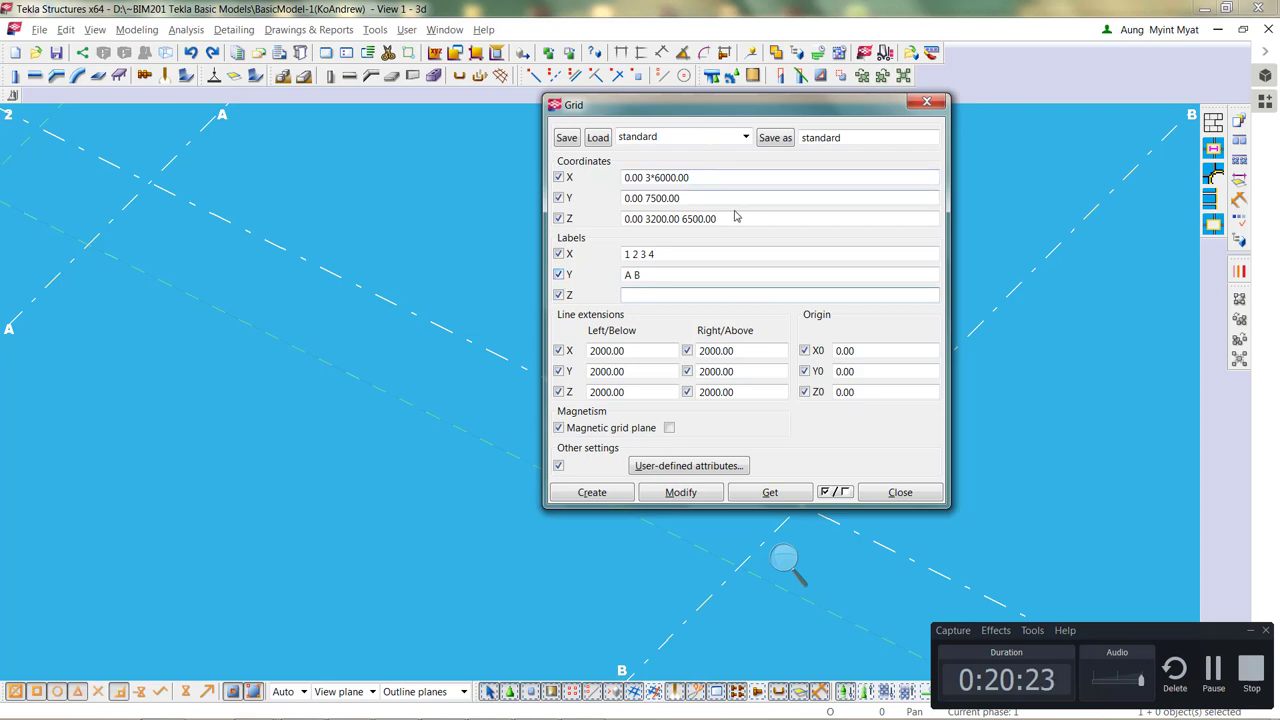
pyautogui.moveTo(730, 220); pyautogui.dragTo(493, 222)
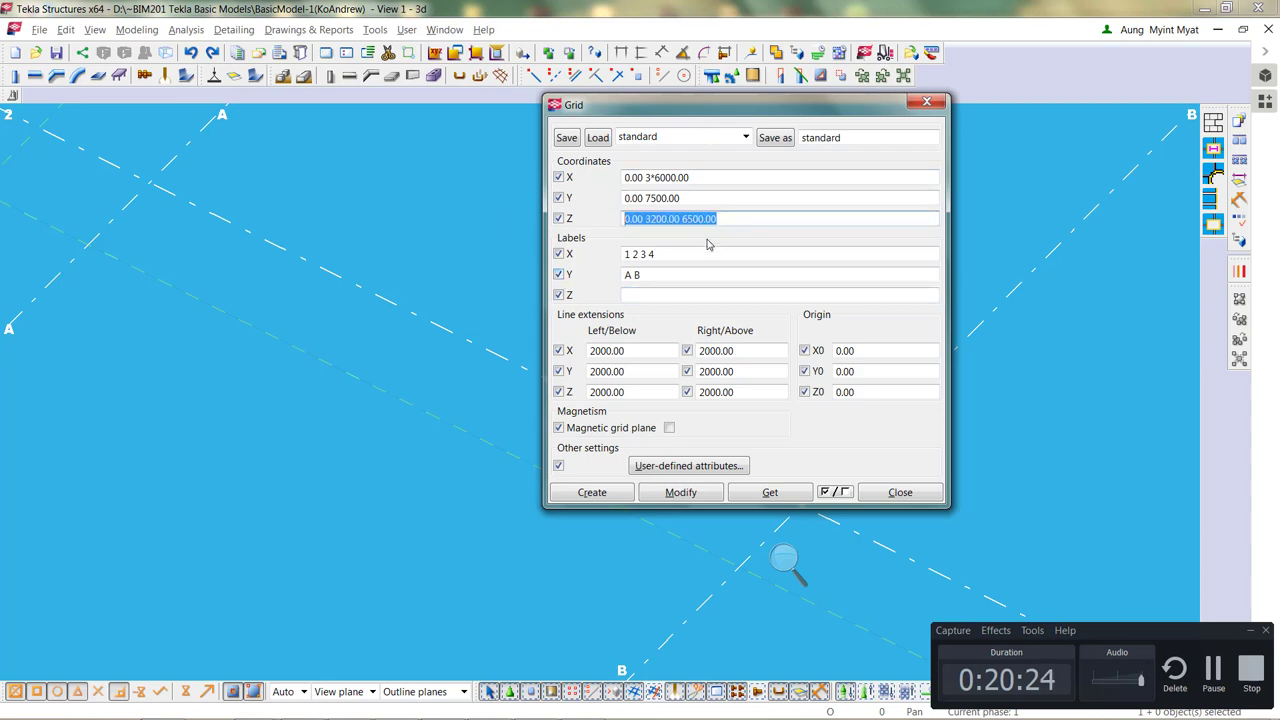
pyautogui.hotkey('ctrl', 'c')
pyautogui.click(675, 295)
pyautogui.hotkey('ctrl', 'v')
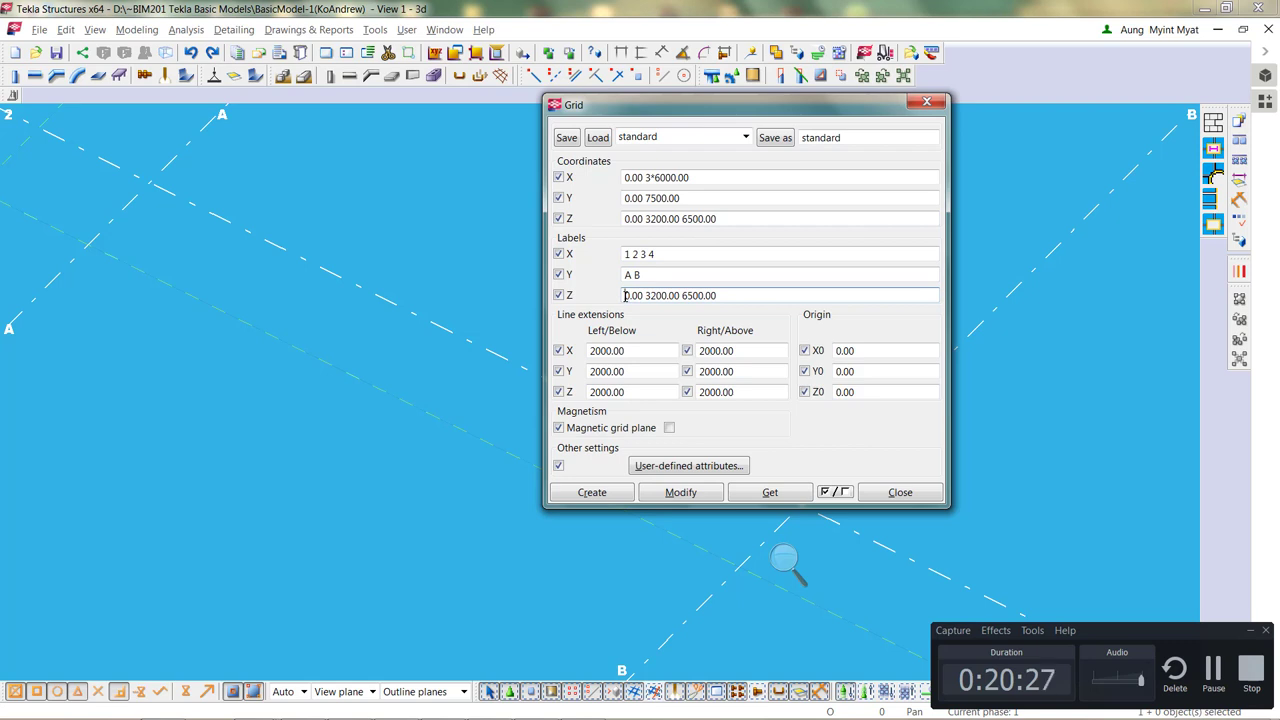
pyautogui.click(646, 295)
pyautogui.write('1')
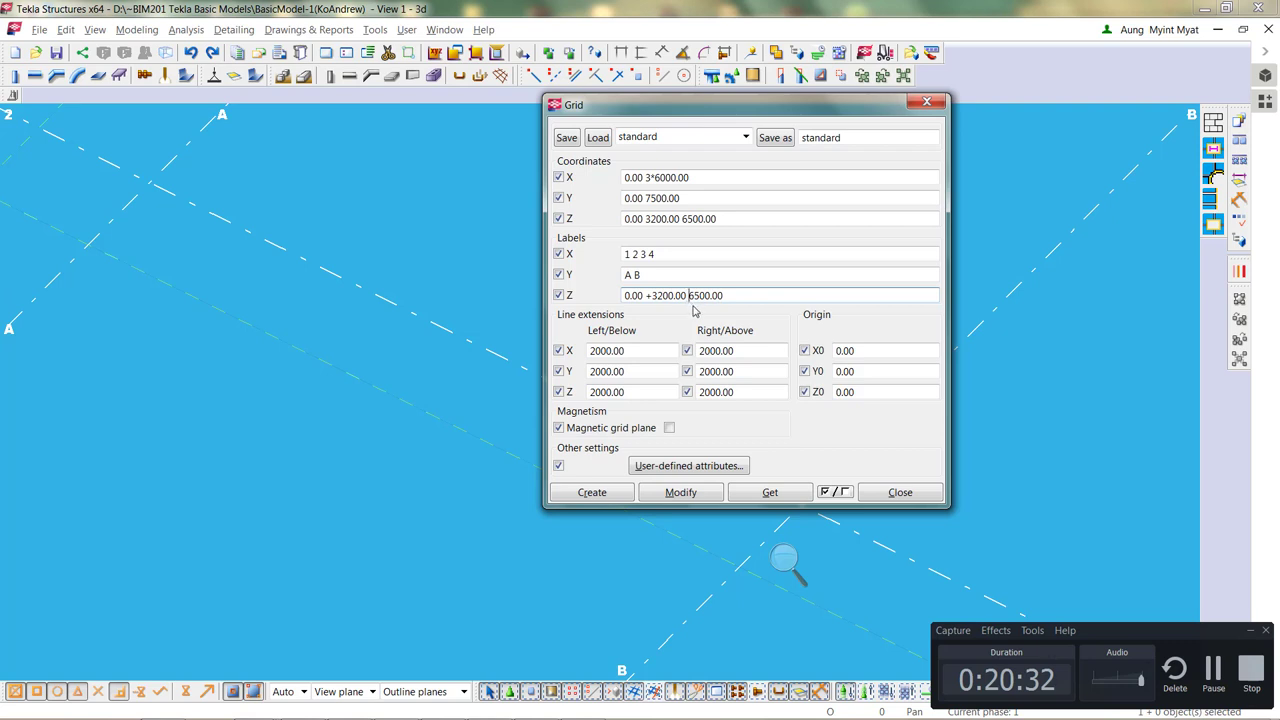
pyautogui.write('+')
# Create a separate grid from the entered coordinates and labels, and undo its creation
pyautogui.scroll(-3, 237, 276)
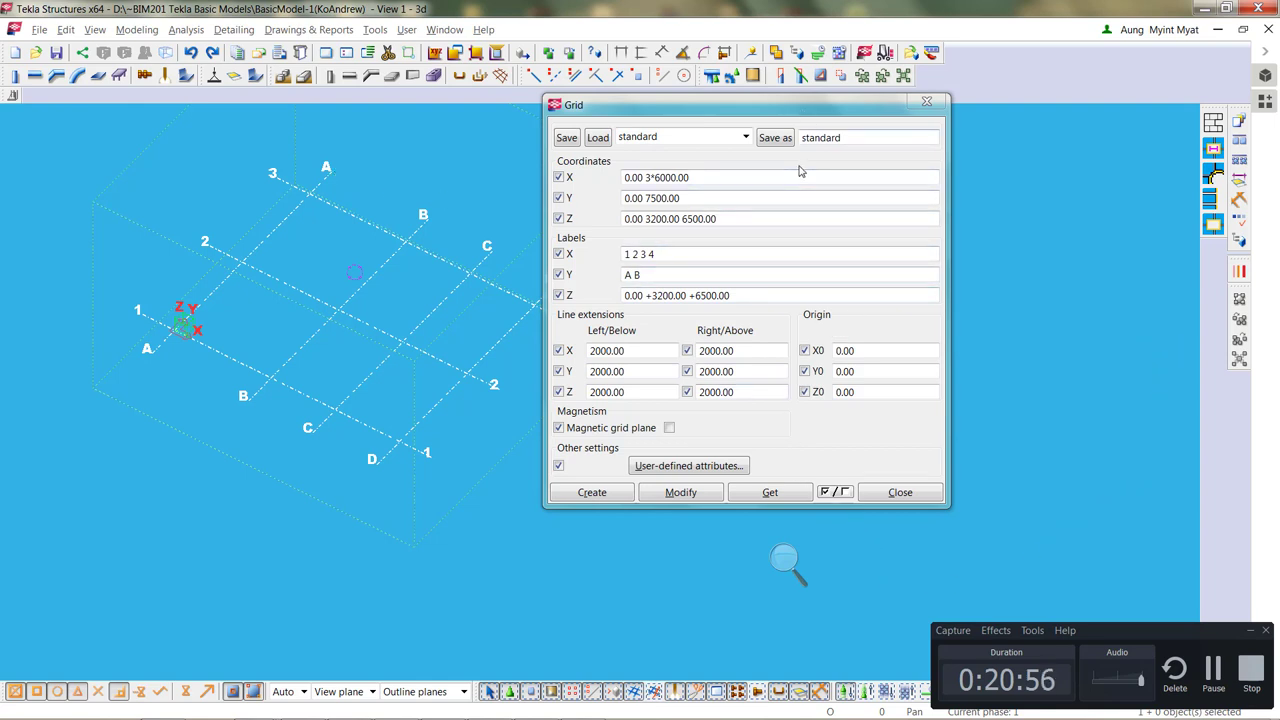
pyautogui.click(665, 495)
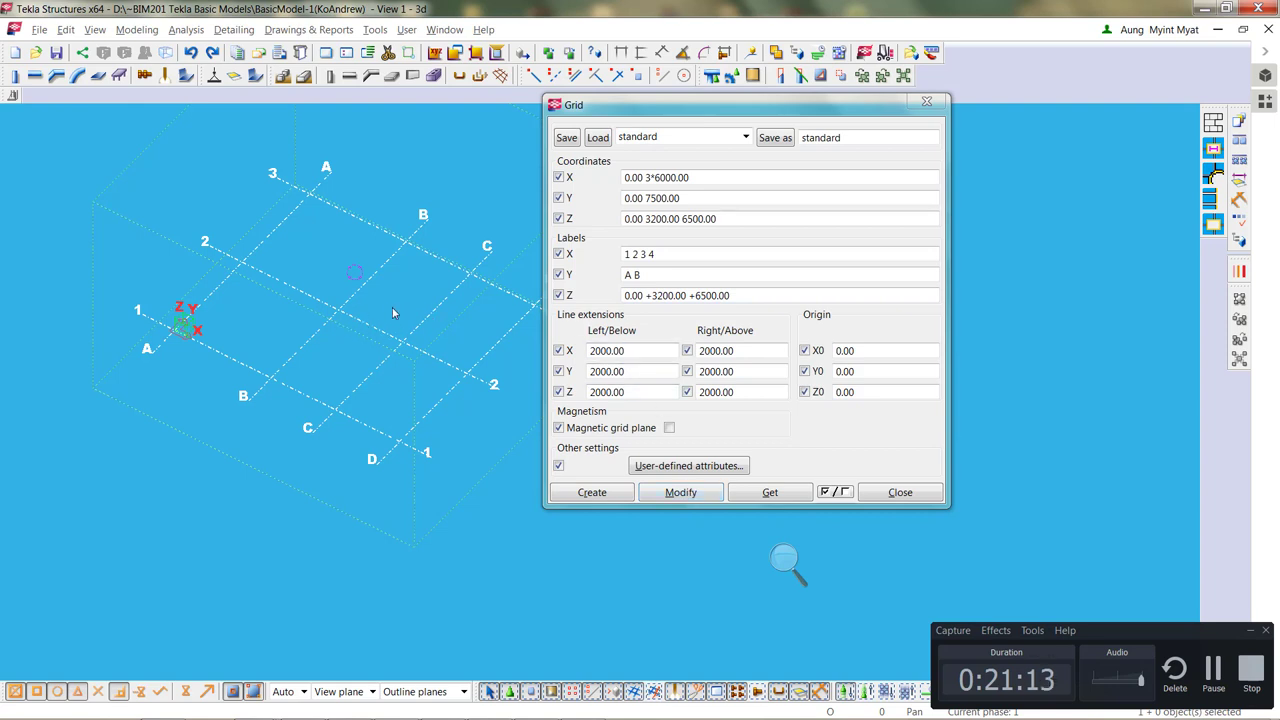
pyautogui.click(588, 498)
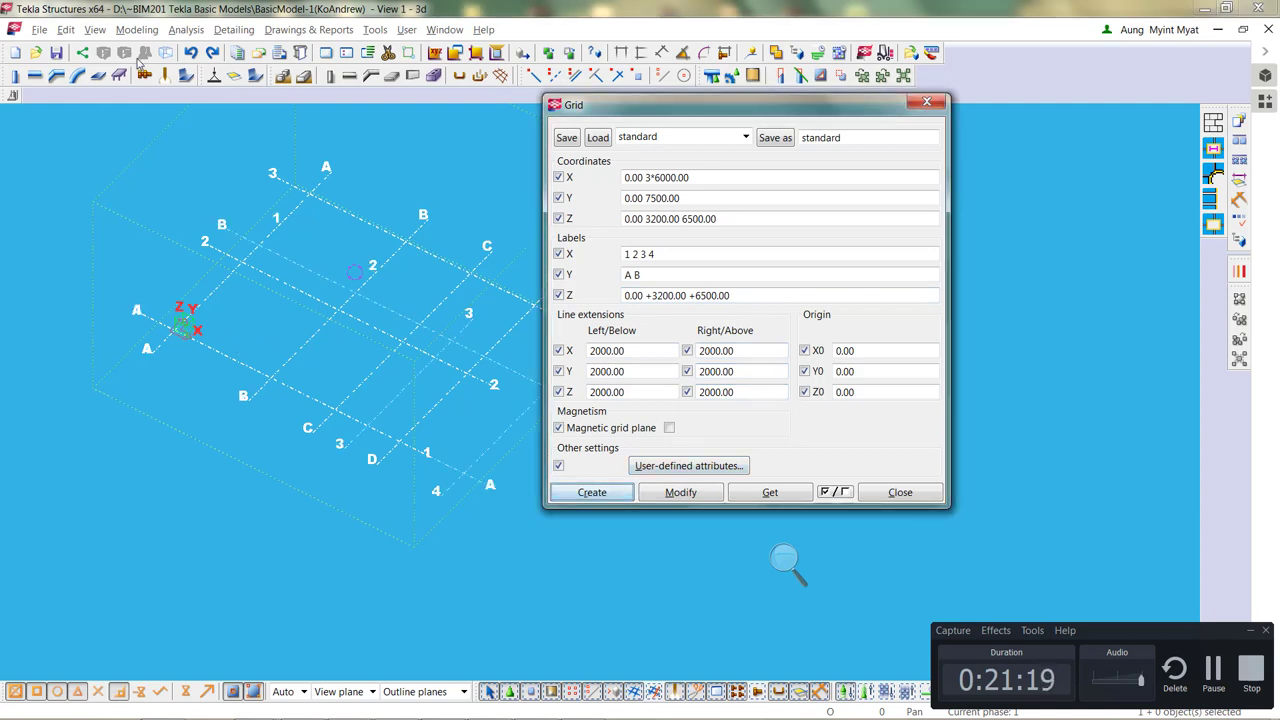
pyautogui.click(190, 53)
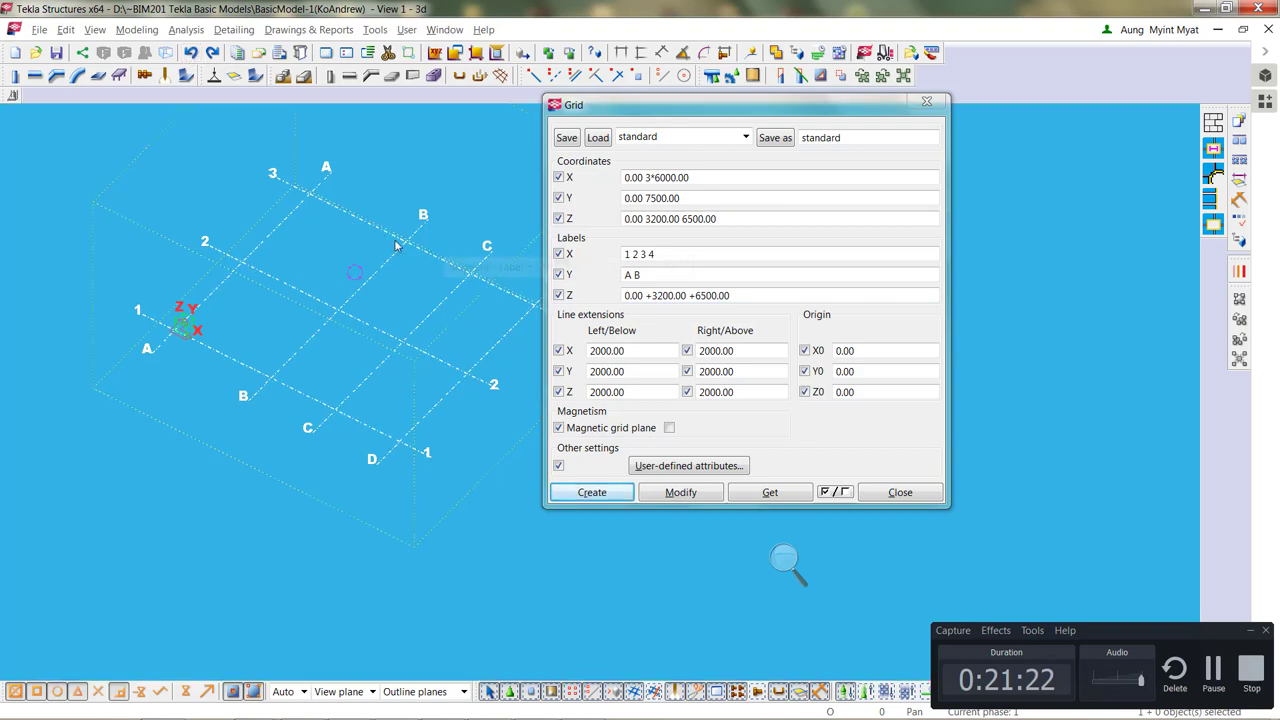
# Modify the existing grid with the entered coordinates and labels, accepting the replacement of its grid lines
pyautogui.click(686, 491)
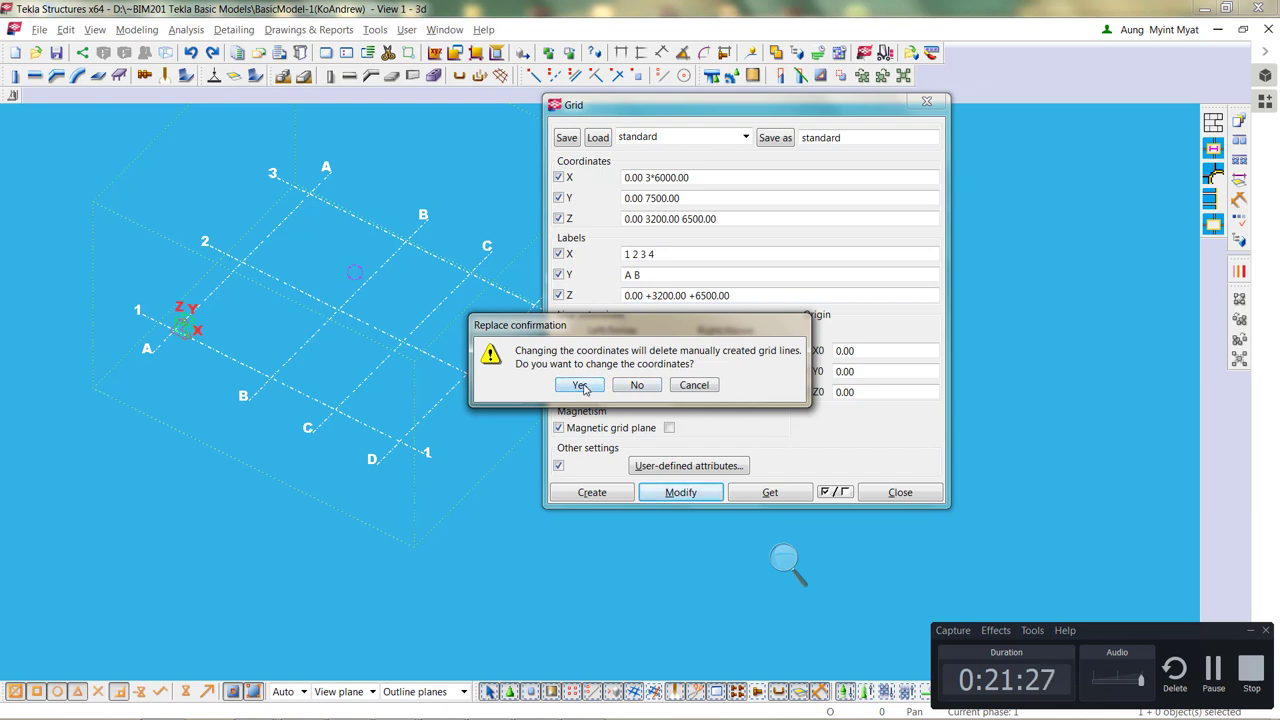
pyautogui.click(581, 386)
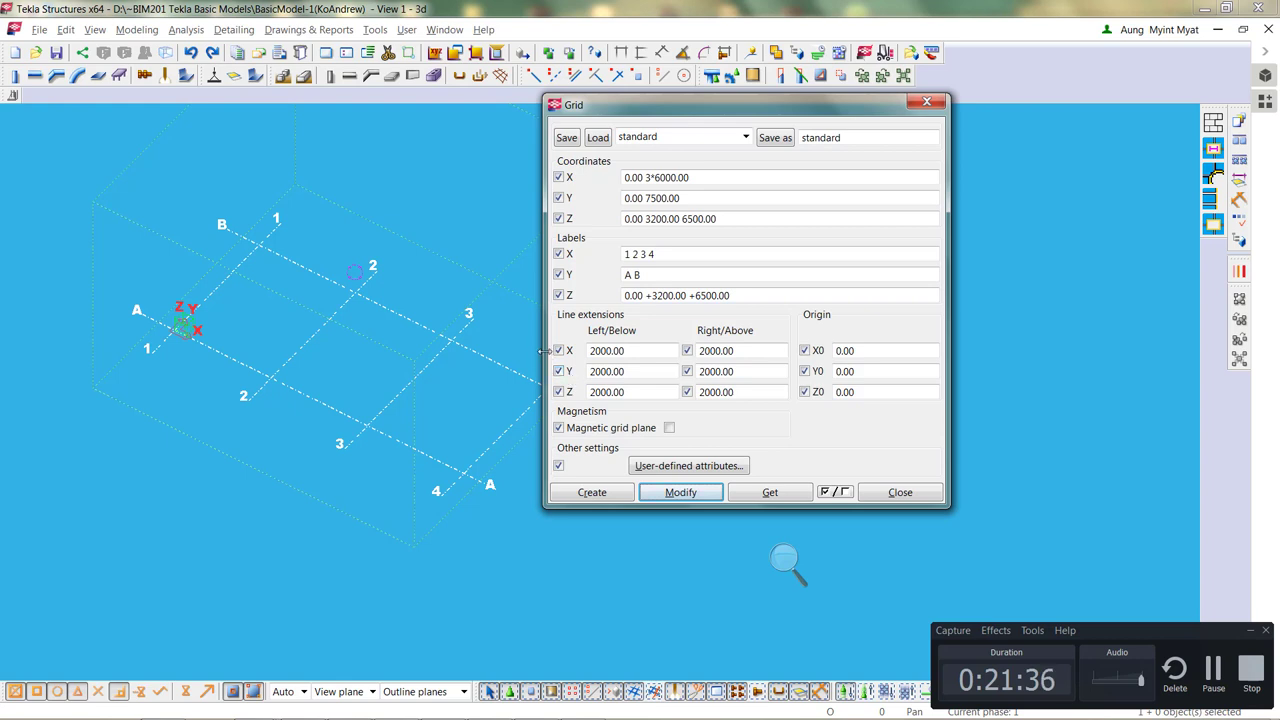
# Save the grid settings under the name ProjectGrid-A and check the list of saved settings
pyautogui.click(720, 142)
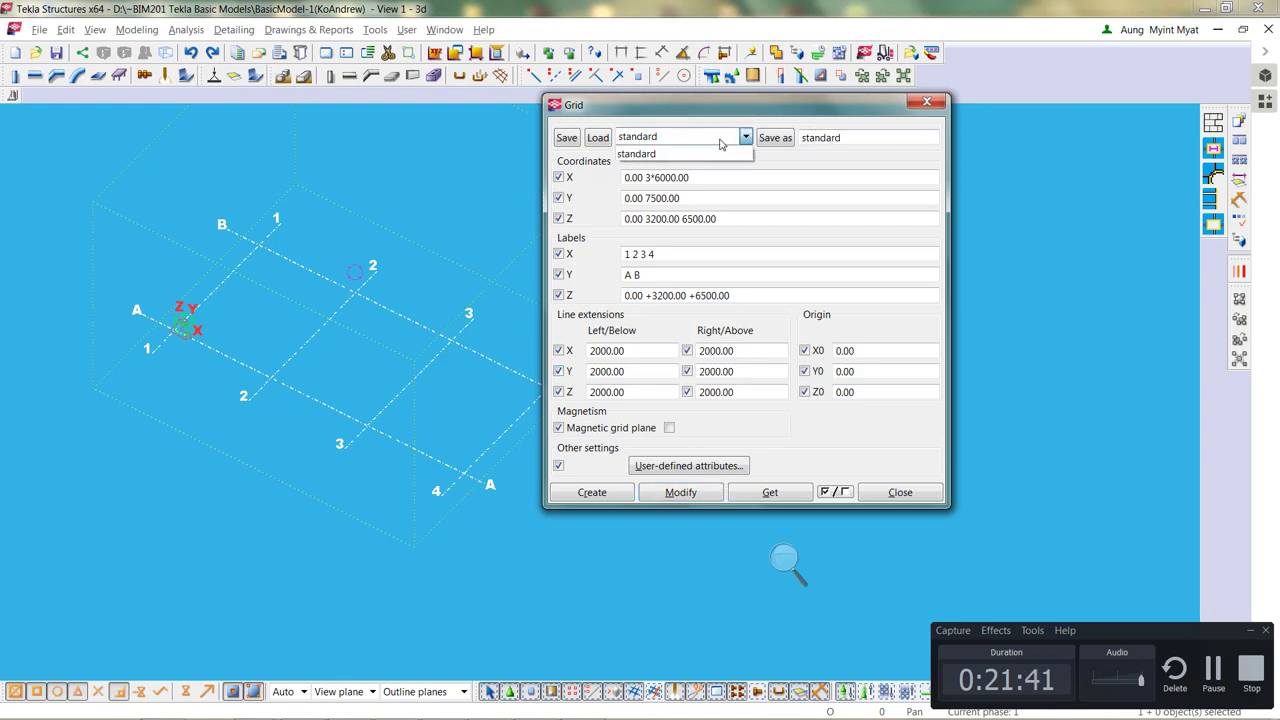
pyautogui.click(720, 147)
pyautogui.doubleClick(843, 137)
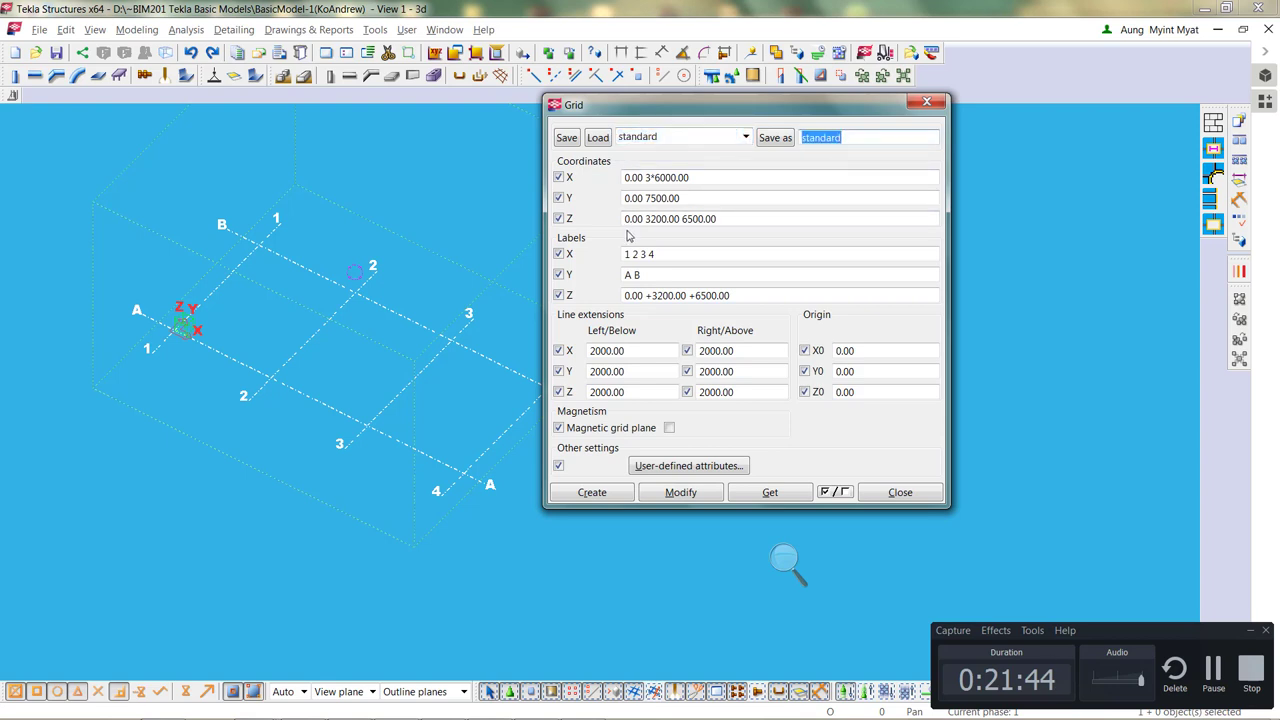
pyautogui.write('G')
pyautogui.write('Projec')
pyautogui.write('tGrid')
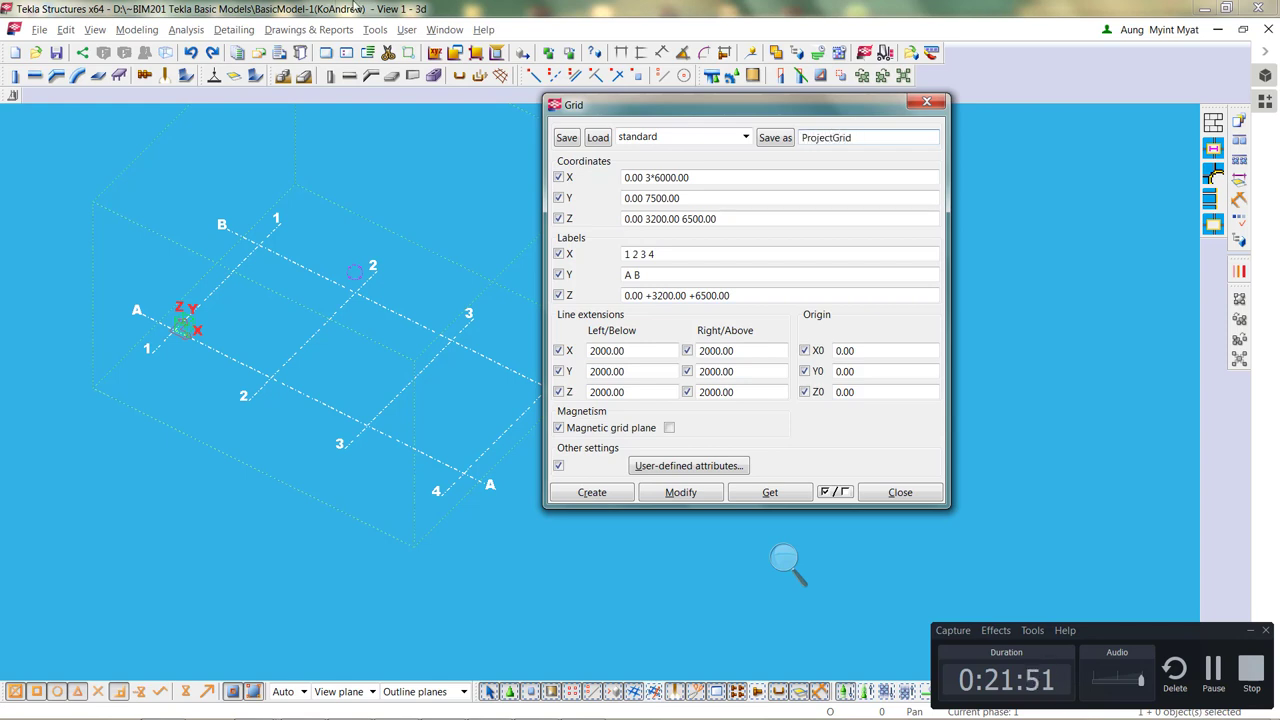
pyautogui.write('-A')
pyautogui.moveTo(466, 705)
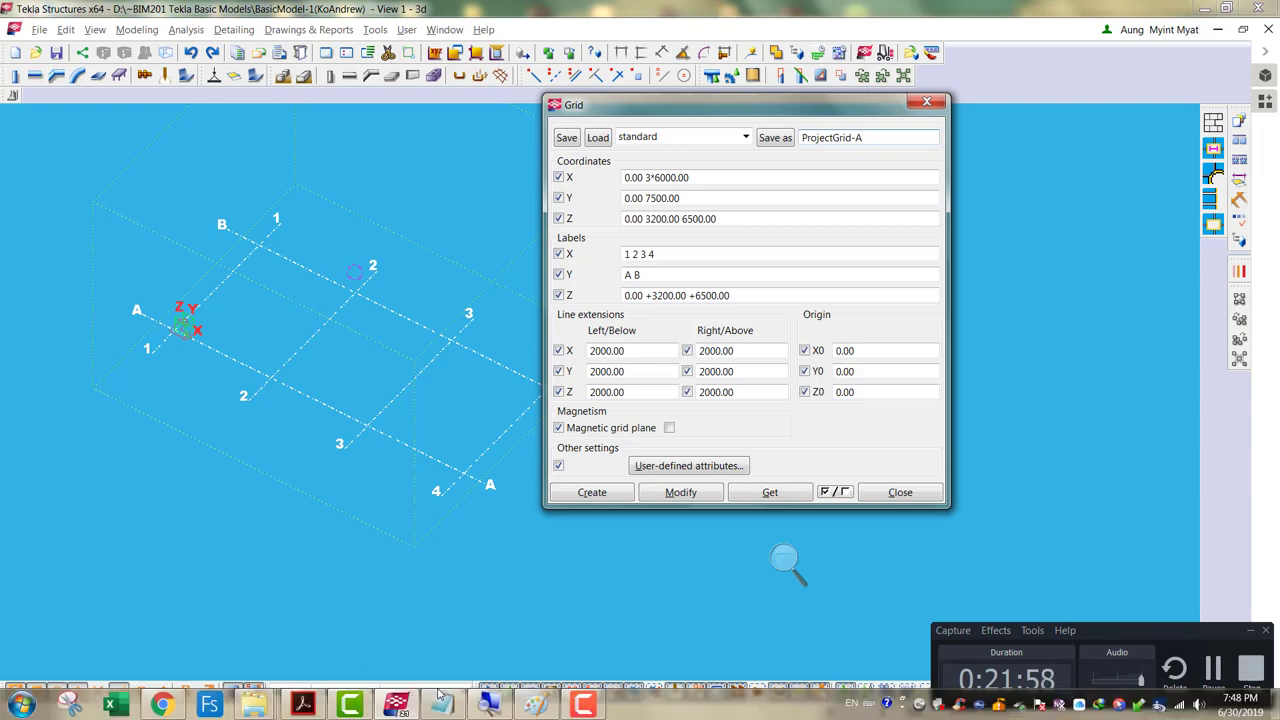
pyautogui.click(535, 705)
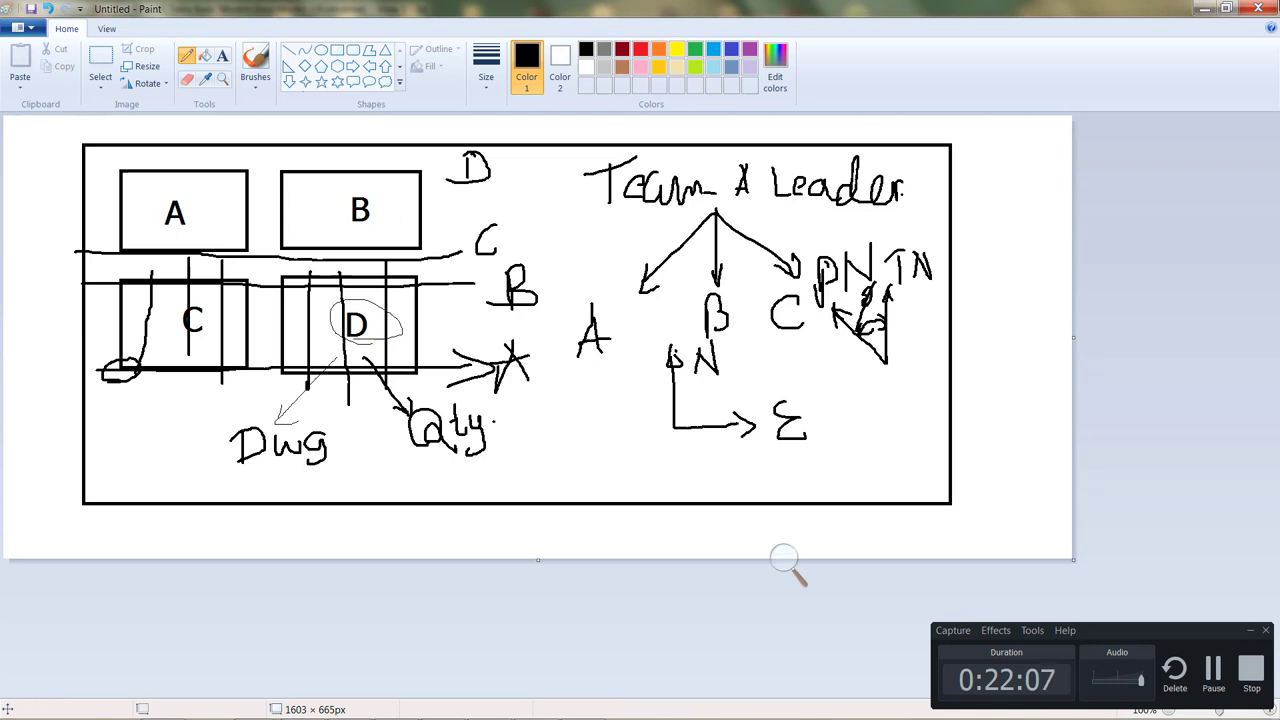
pyautogui.click(1206, 8)
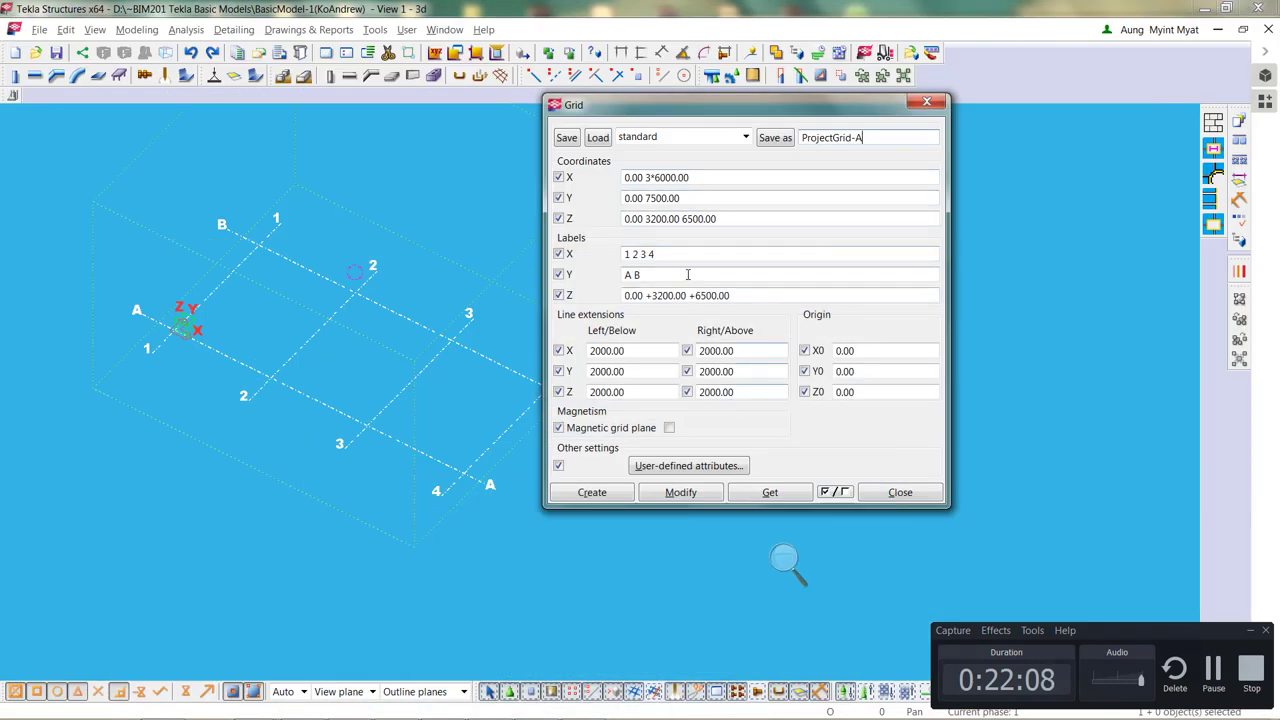
pyautogui.click(776, 139)
pyautogui.click(757, 138)
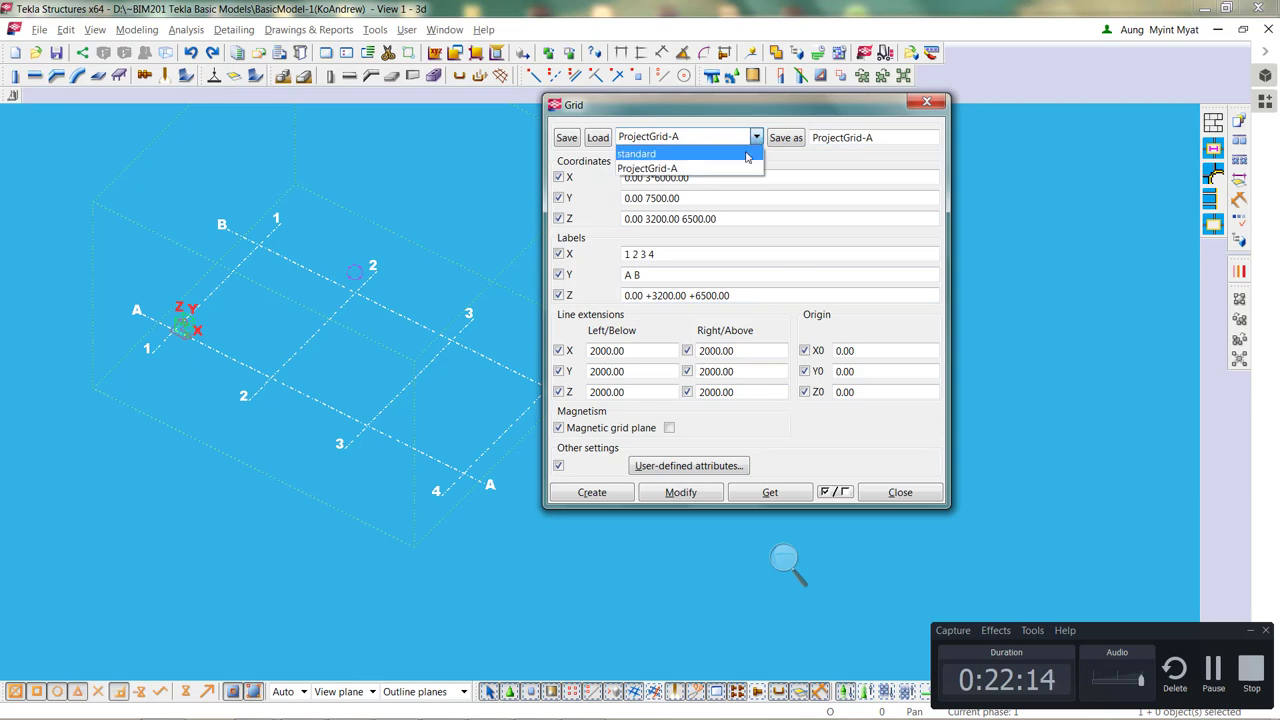
# Open the BasicModel-1 model folder in Windows Explorer and examine its subfolders and files
pyautogui.click(908, 54)
pyautogui.click(910, 54)
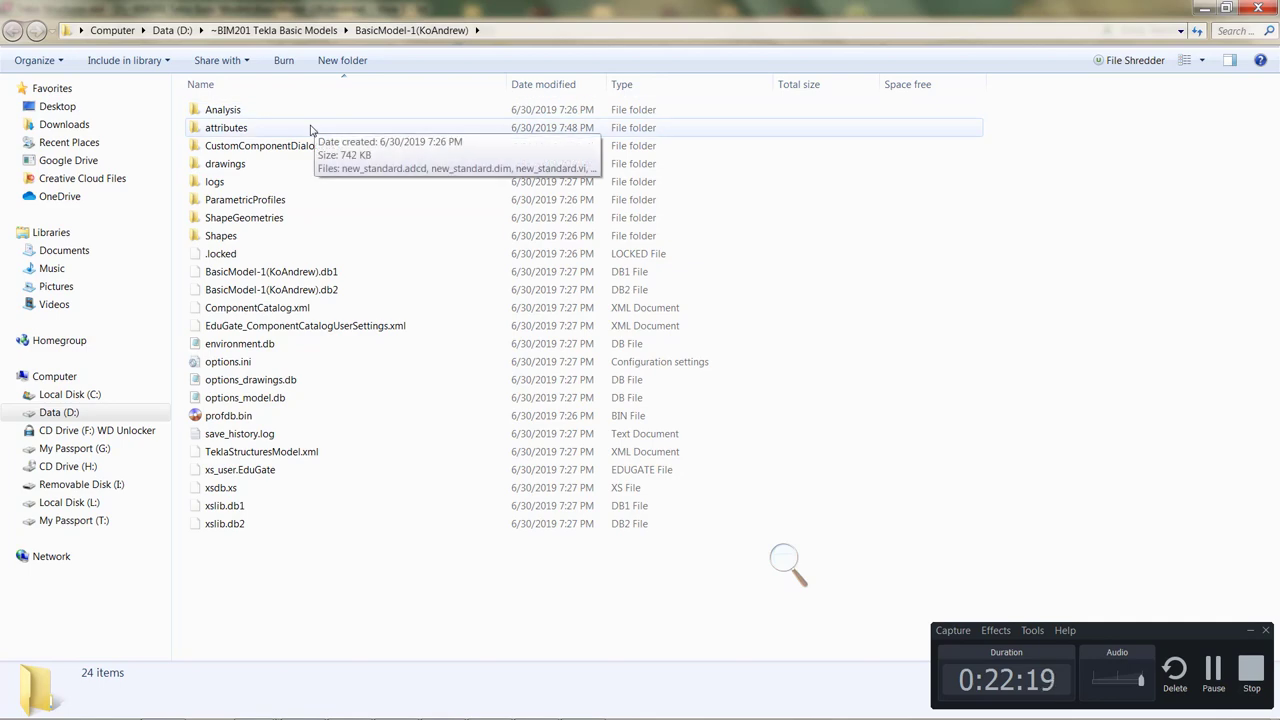
pyautogui.click(1257, 8)
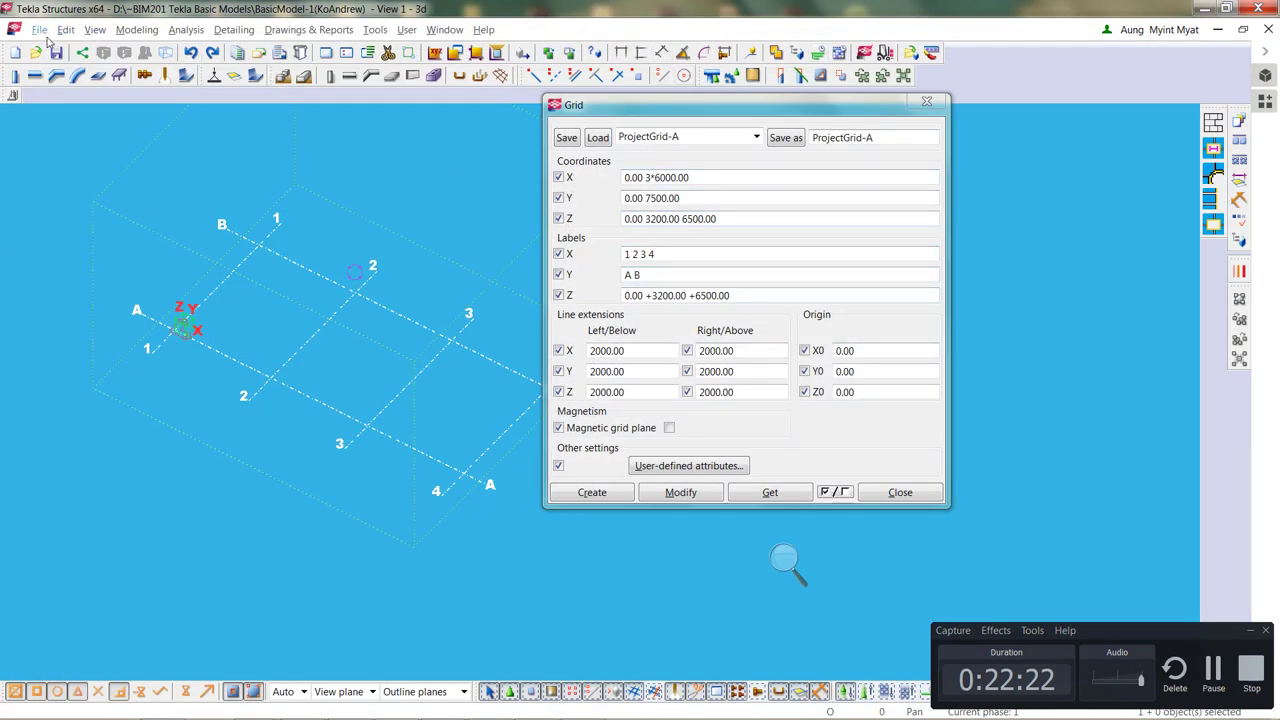
pyautogui.click(911, 54)
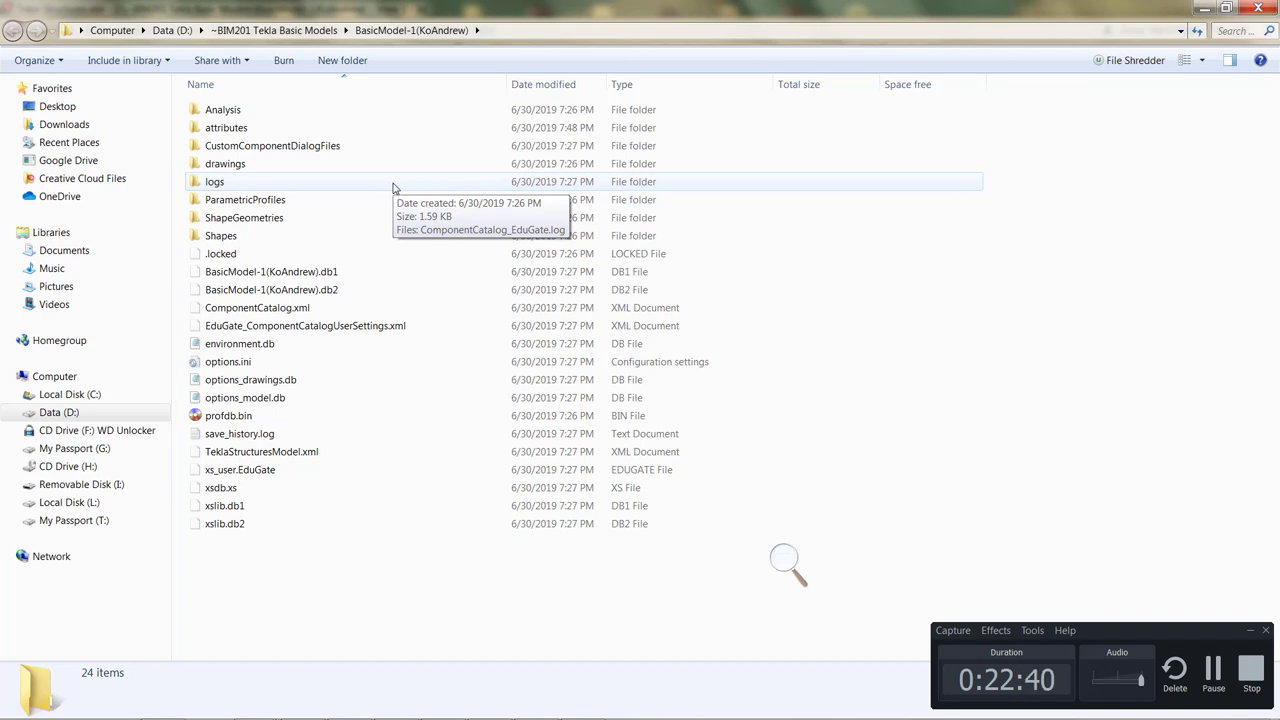
# Open ProjectGrid-A.grd from the model's attributes folder in Notepad and set xcoord to "0.0 4*6000.0"
pyautogui.doubleClick(267, 131)
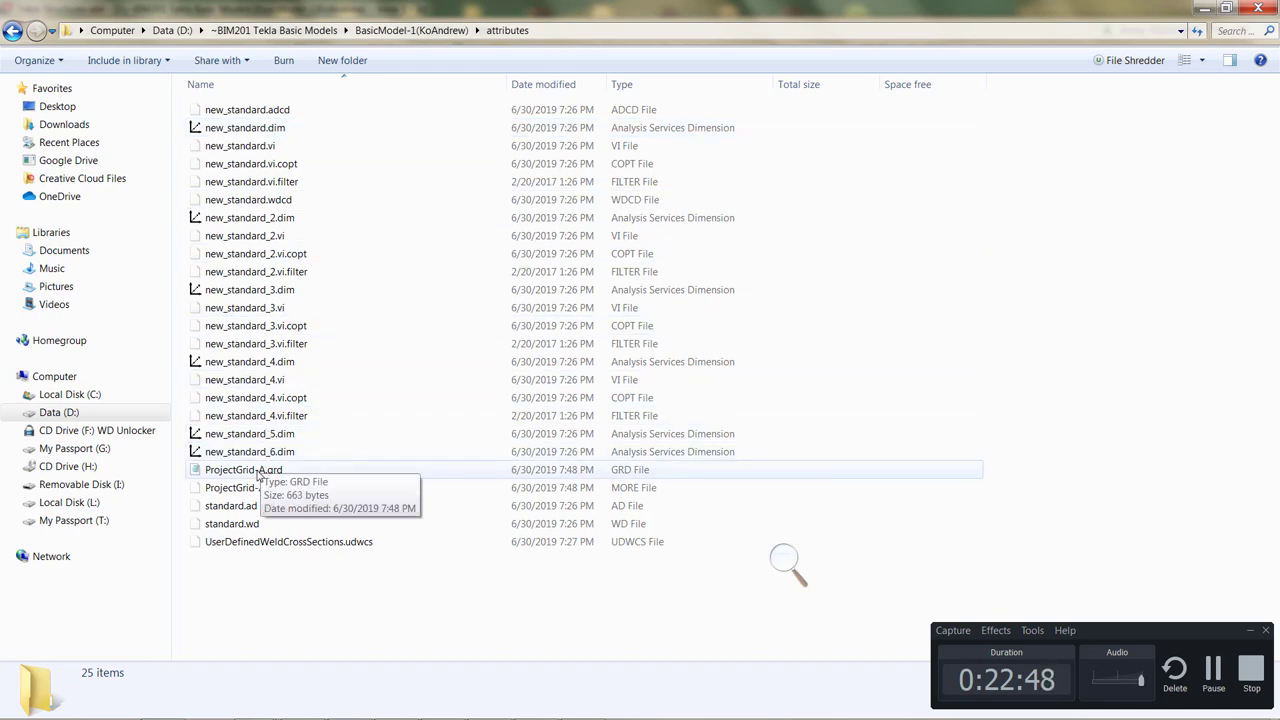
pyautogui.doubleClick(302, 477)
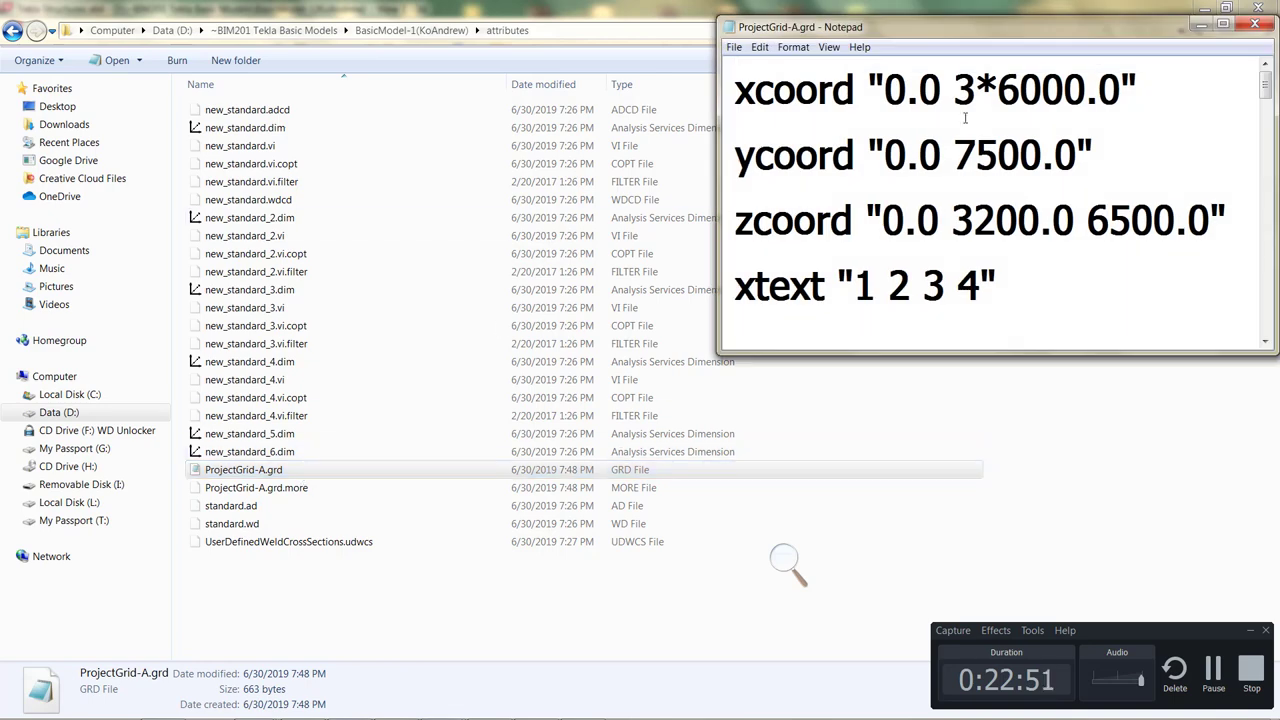
pyautogui.click(1222, 22)
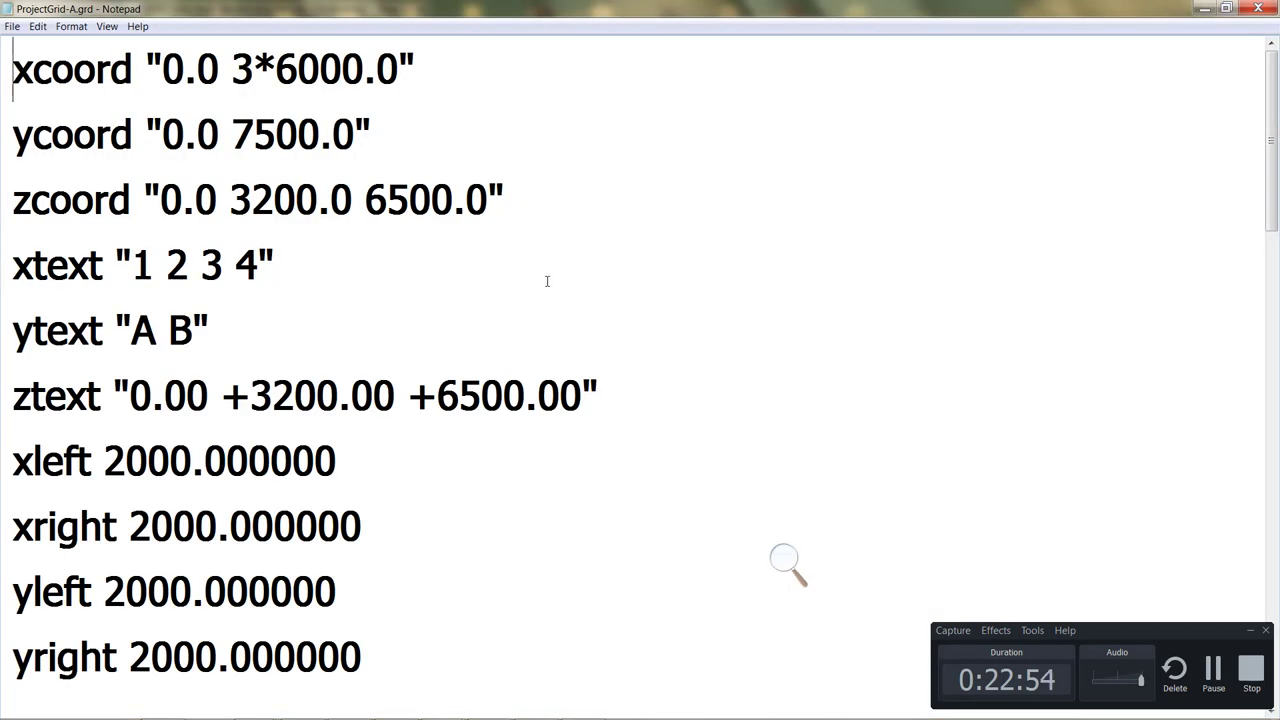
pyautogui.click(249, 79)
pyautogui.press('BackSpace')
pyautogui.write('4')
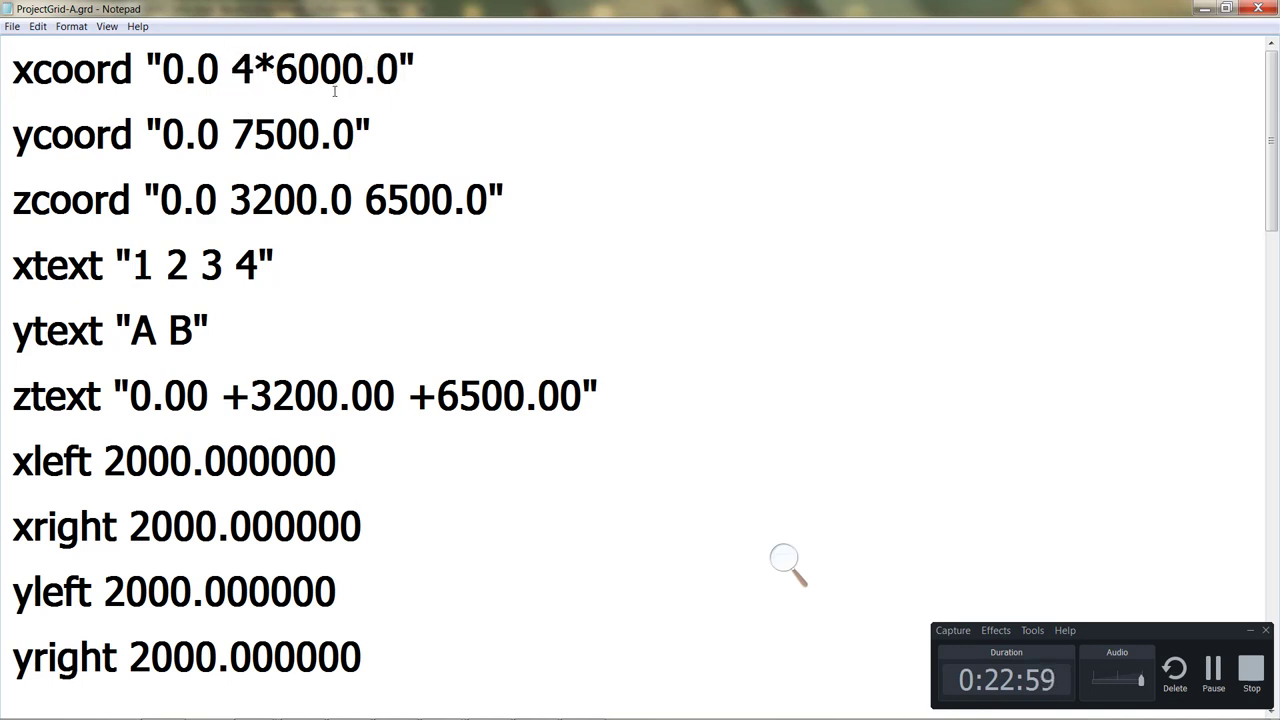
# Add label 5 to the xtext line of ProjectGrid-A.grd, save the file and close it
pyautogui.click(260, 245)
pyautogui.write('ງ')
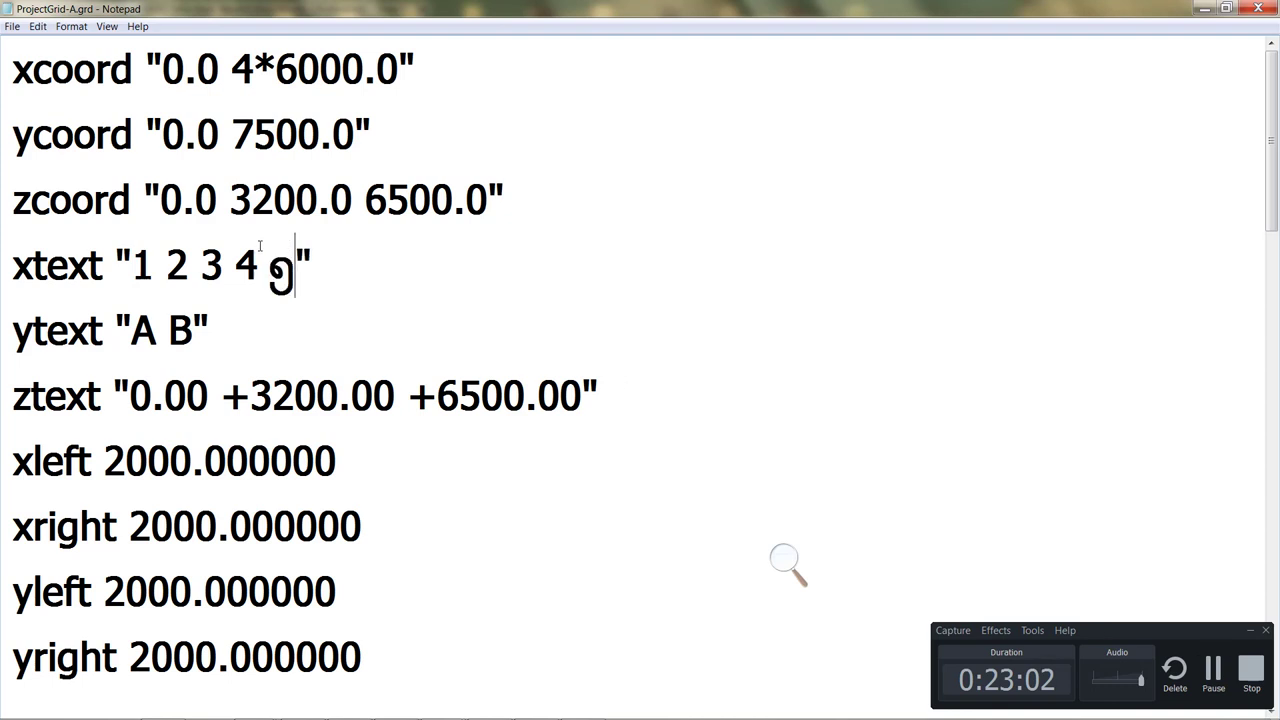
pyautogui.press('BackSpace')
pyautogui.write('5')
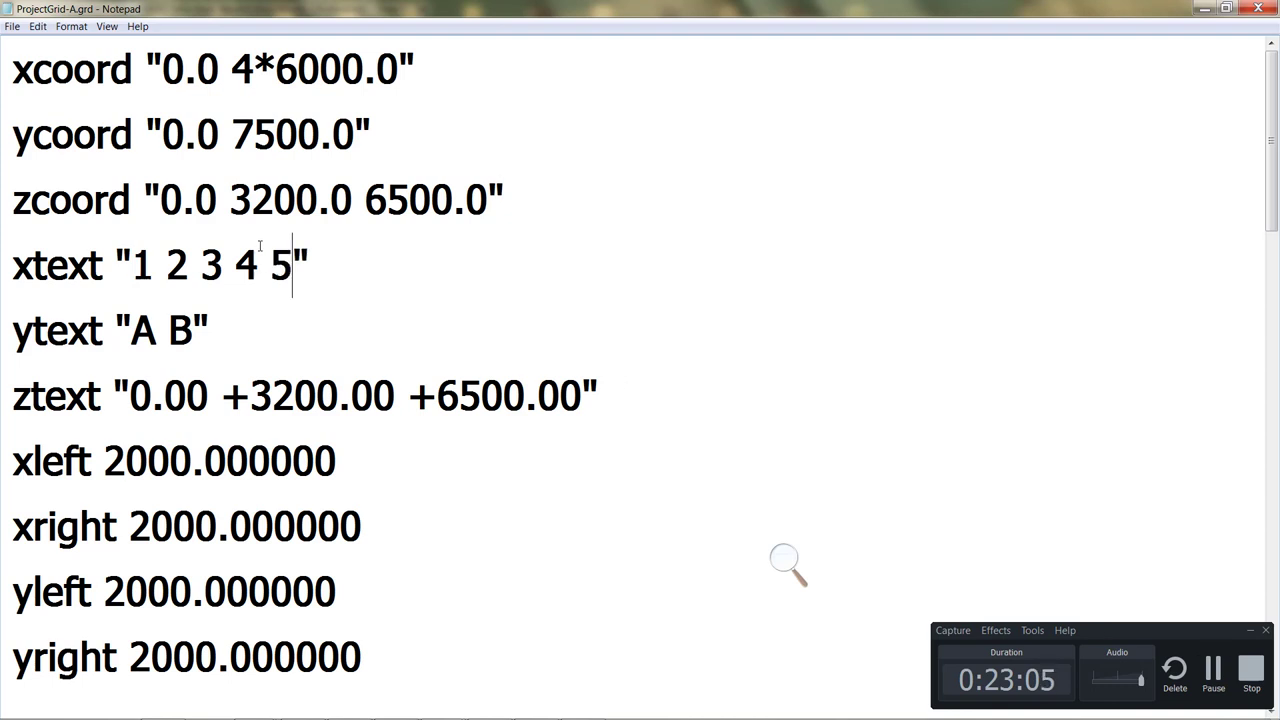
pyautogui.click(12, 26)
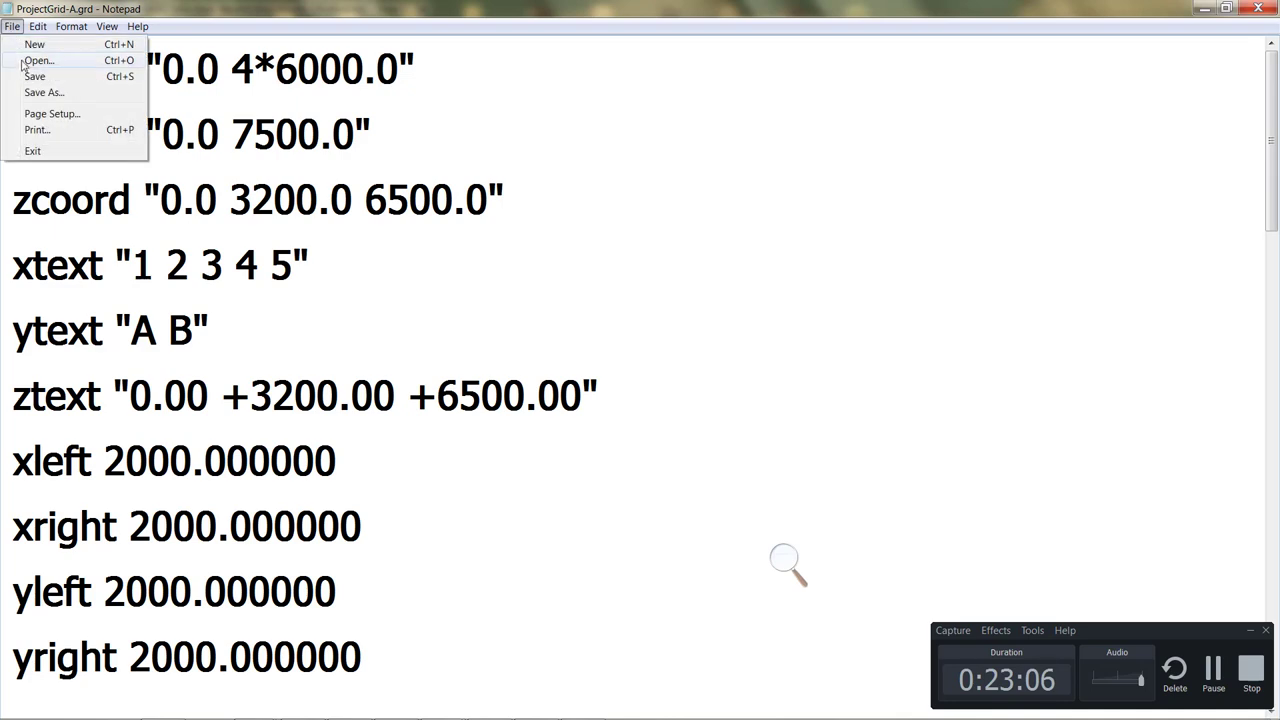
pyautogui.click(30, 80)
pyautogui.click(1258, 8)
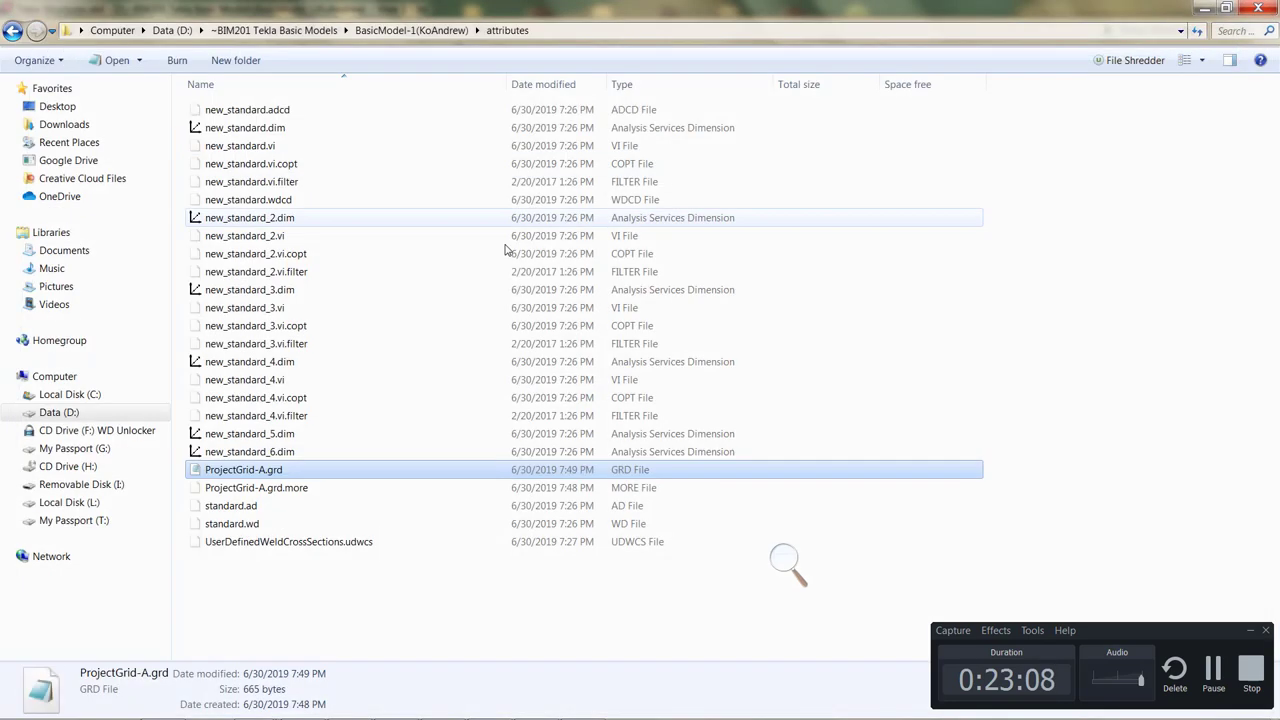
# Switch to Tekla Structures, reload the ProjectGrid-A settings and modify the grid with them, accepting the grid line replacement
pyautogui.click(396, 705)
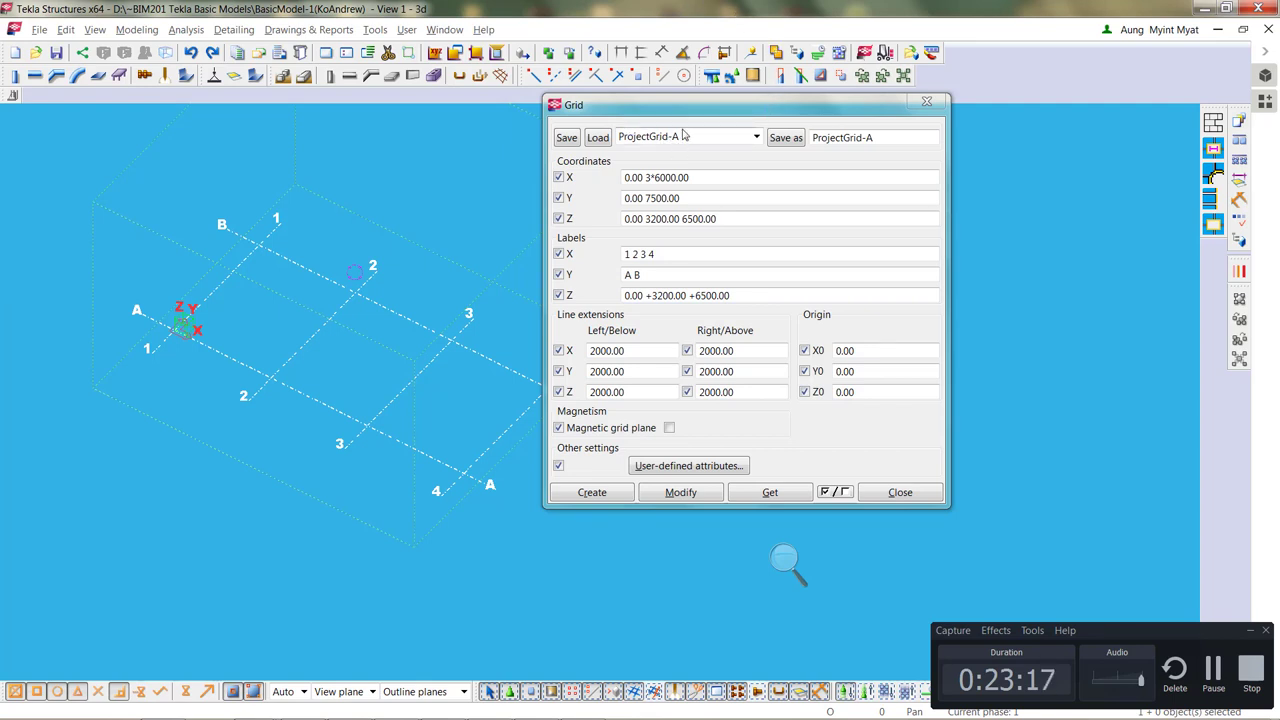
pyautogui.click(600, 138)
pyautogui.click(712, 491)
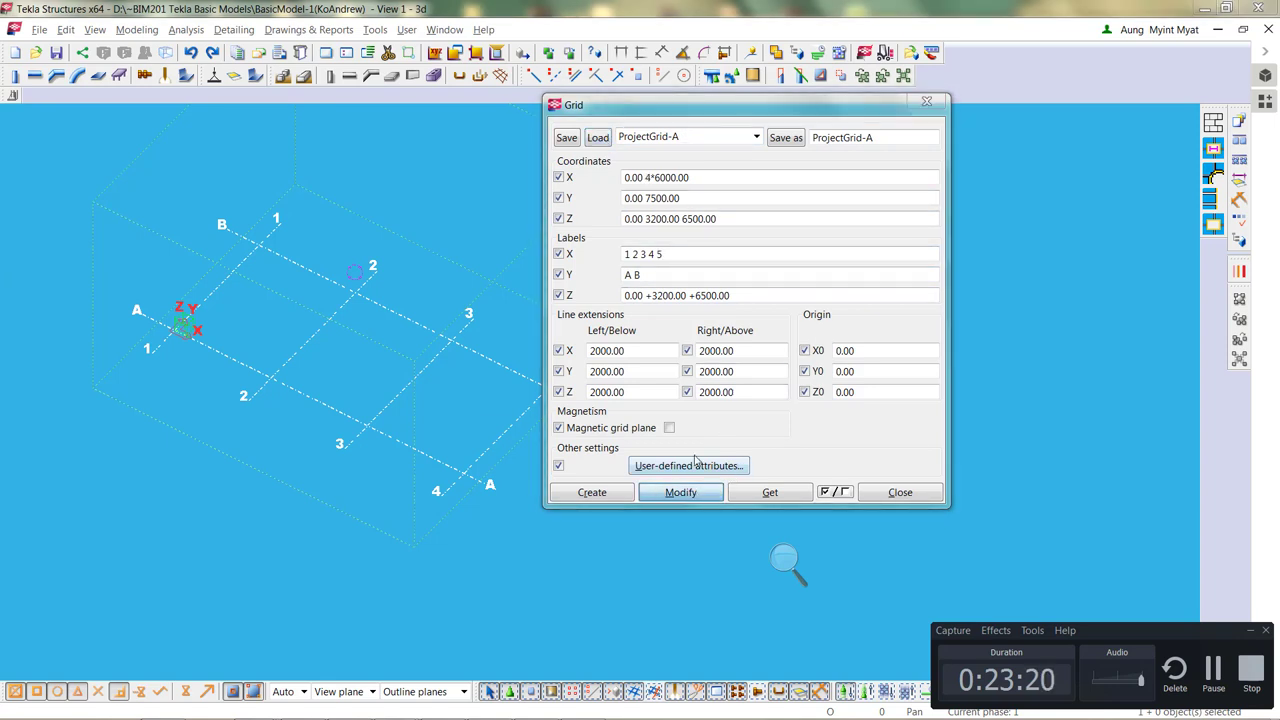
pyautogui.click(600, 385)
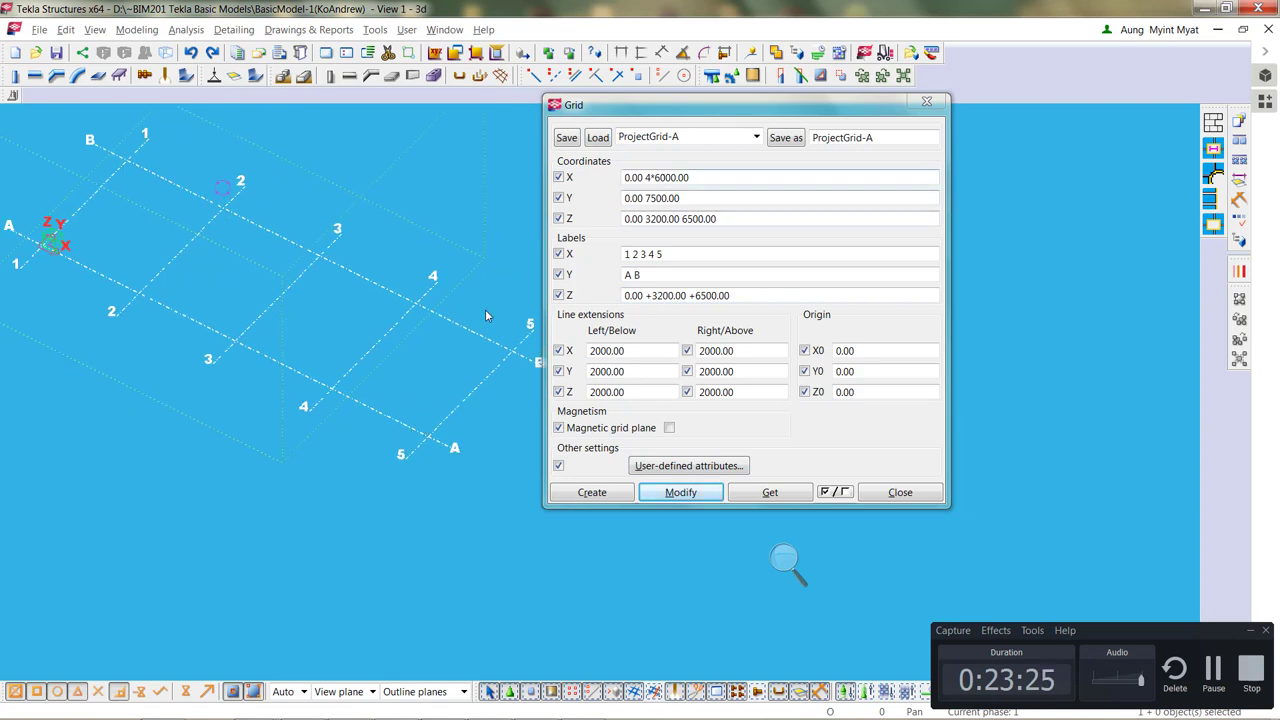
# Set the grid's X coordinates to 0.00 3*6000.00 and save the ProjectGrid-A settings
pyautogui.moveTo(646, 177); pyautogui.dragTo(700, 177)
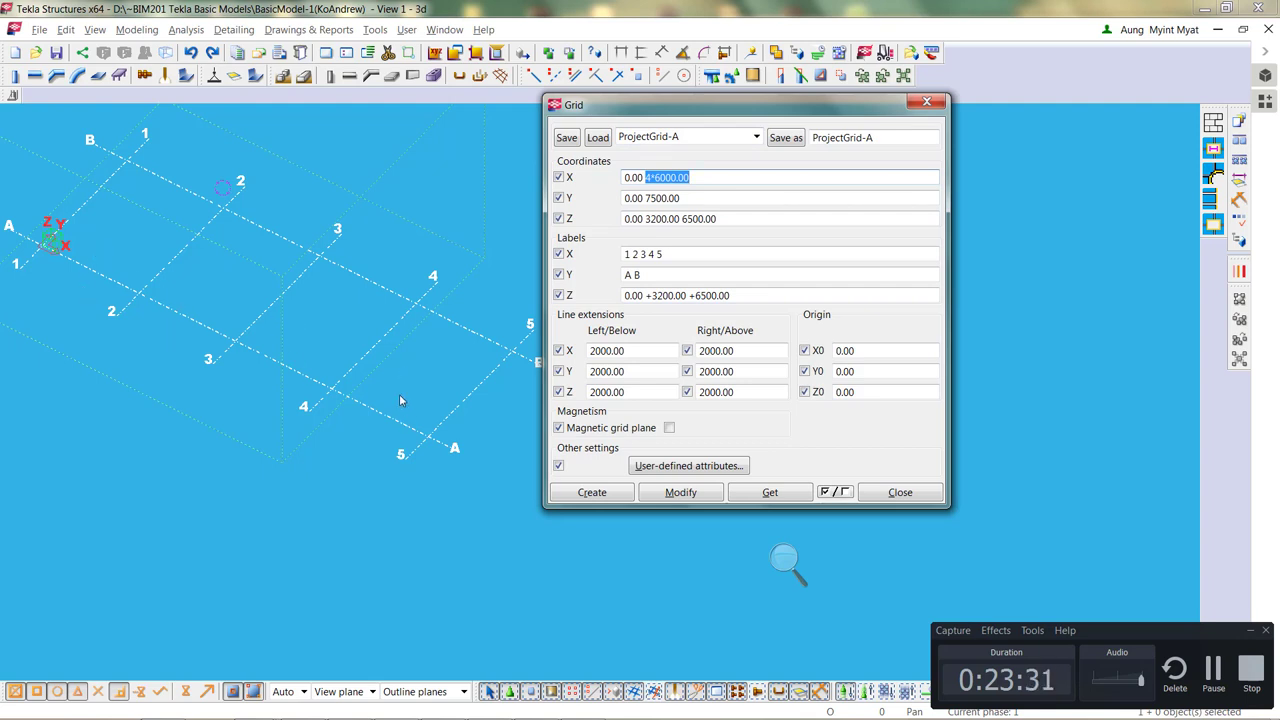
pyautogui.click(648, 178)
pyautogui.press('Delete')
pyautogui.press('Delete')
pyautogui.write('3*')
pyautogui.click(567, 138)
# Set the grid's X labels to 1 2 3 4, modify the grid accordingly and close the grid settings
pyautogui.click(678, 251)
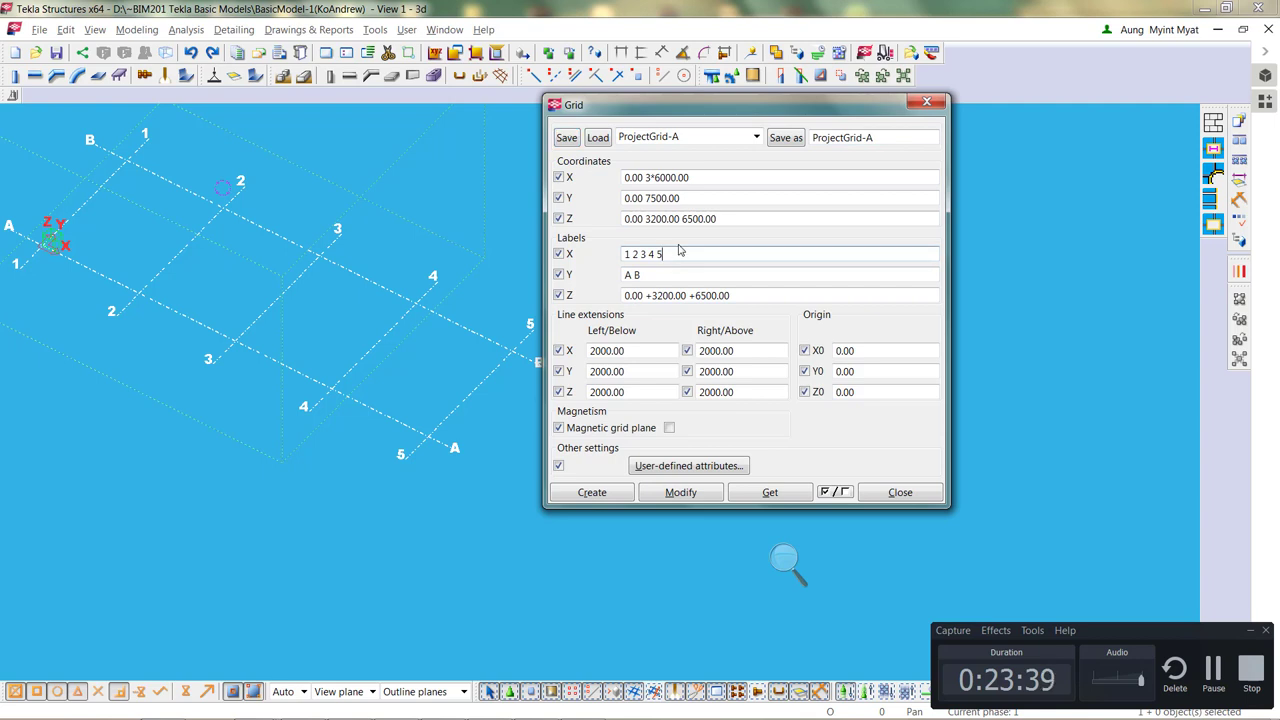
pyautogui.click(680, 492)
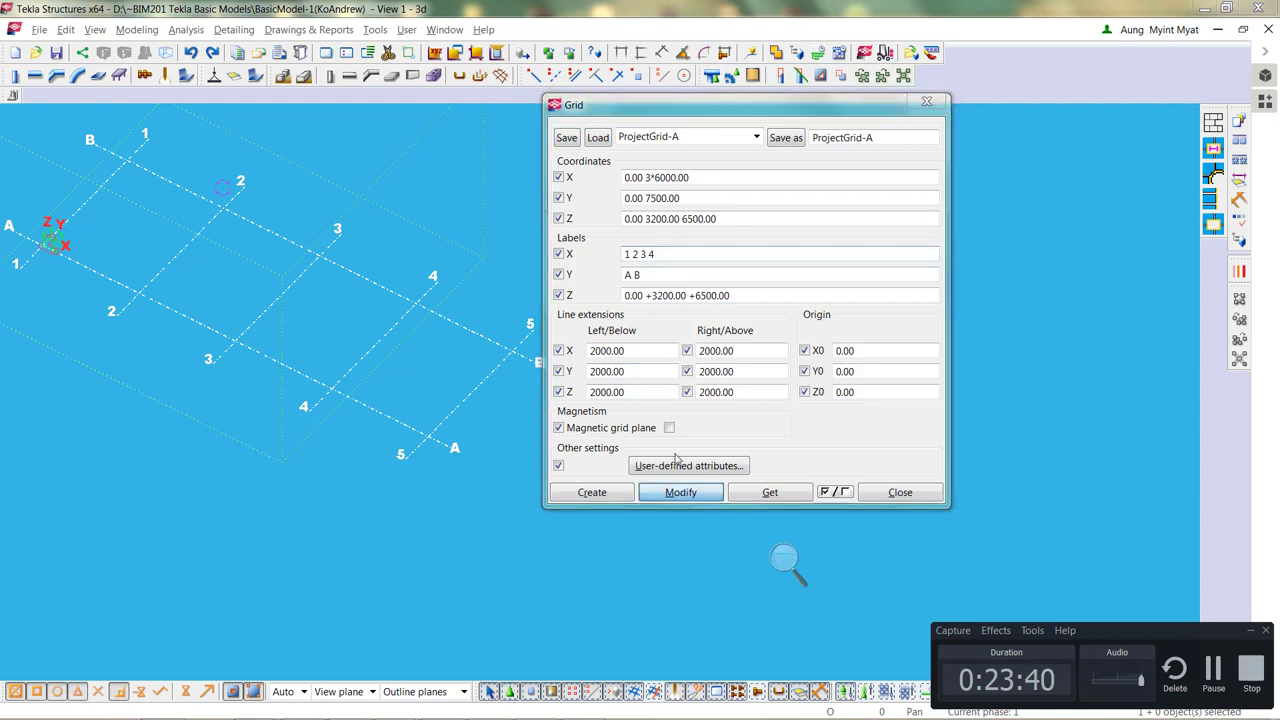
pyautogui.click(592, 387)
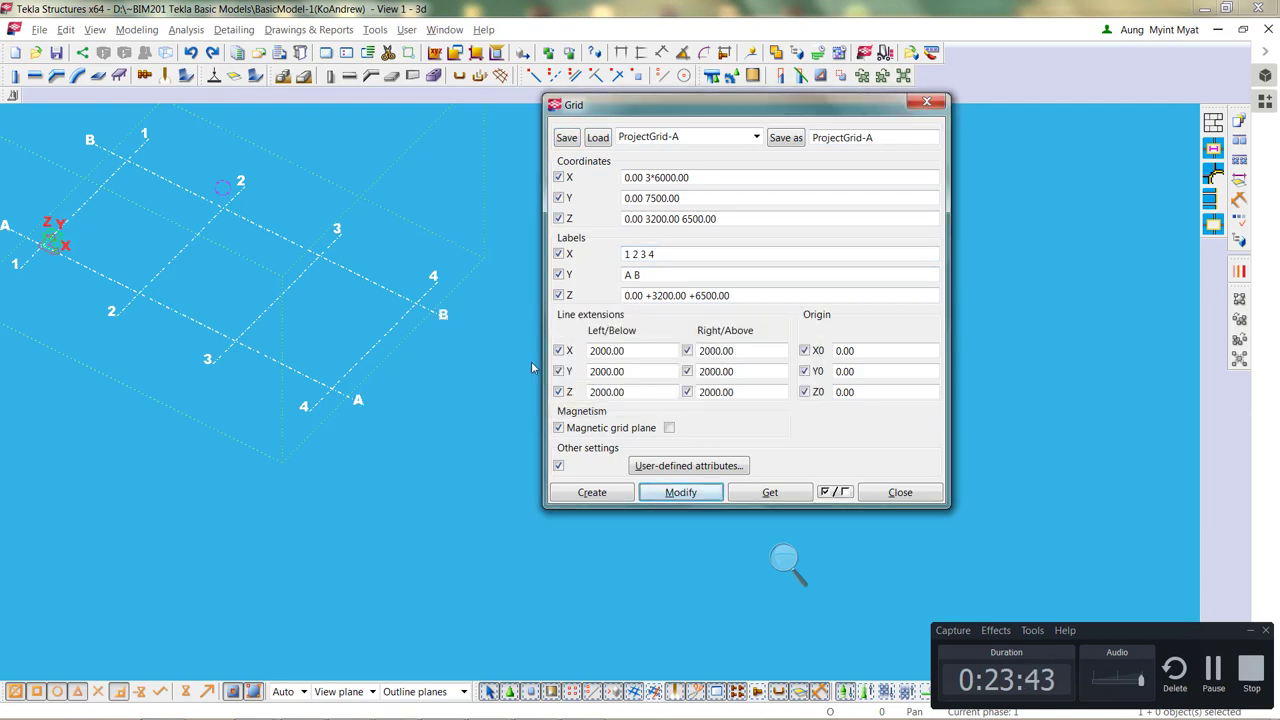
pyautogui.moveTo(162, 234); pyautogui.dragTo(155, 300, button='middle')
pyautogui.scroll(-5, 155, 310)
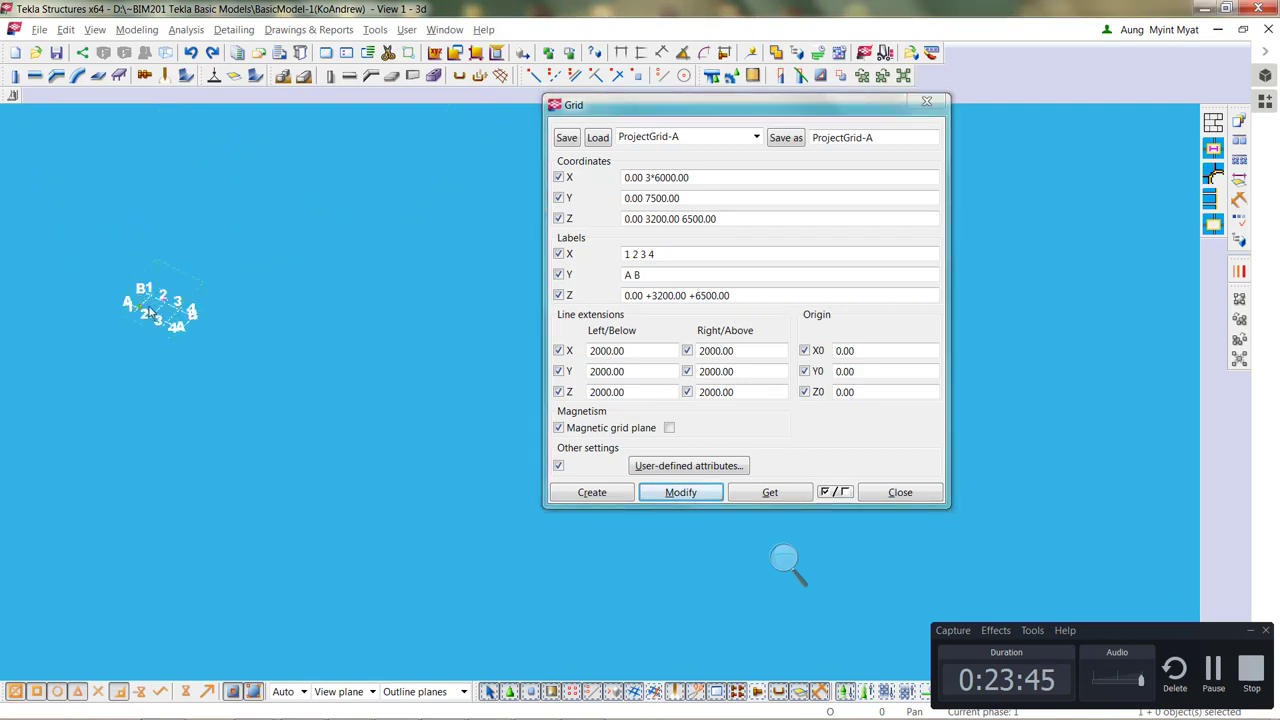
pyautogui.scroll(5, 149, 312)
pyautogui.doubleClick(850, 152)
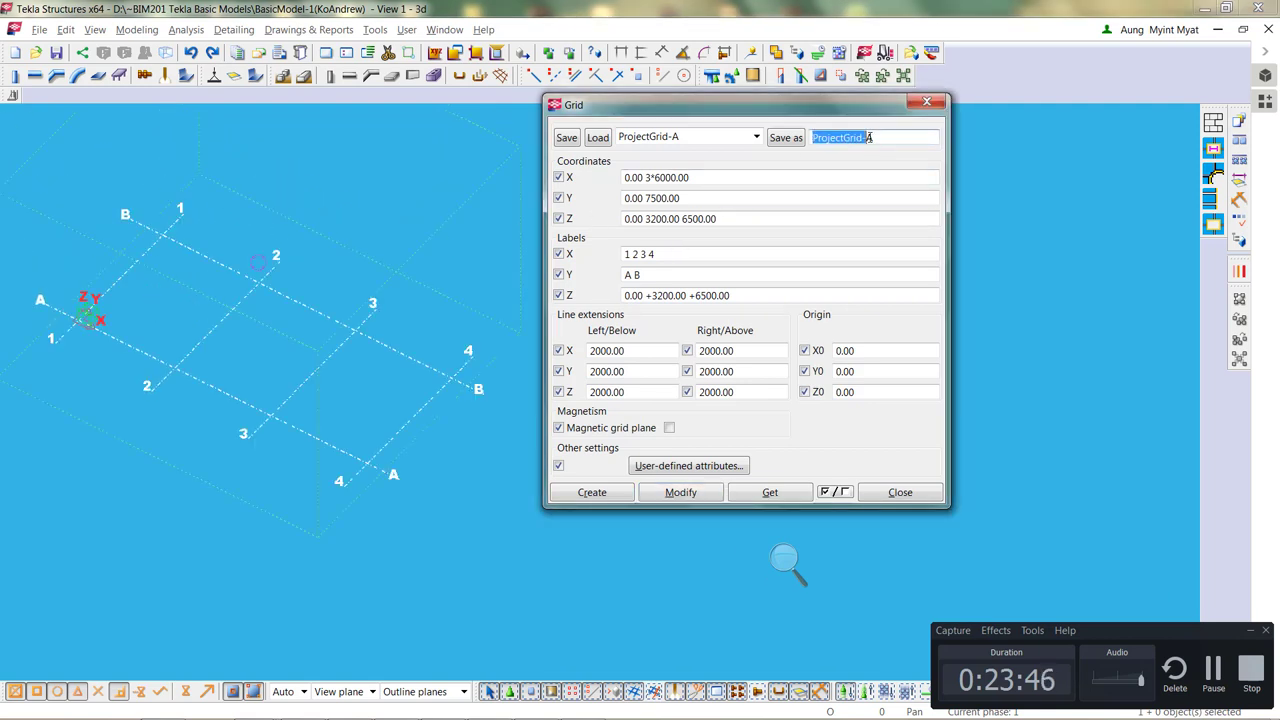
pyautogui.moveTo(876, 148); pyautogui.dragTo(797, 138)
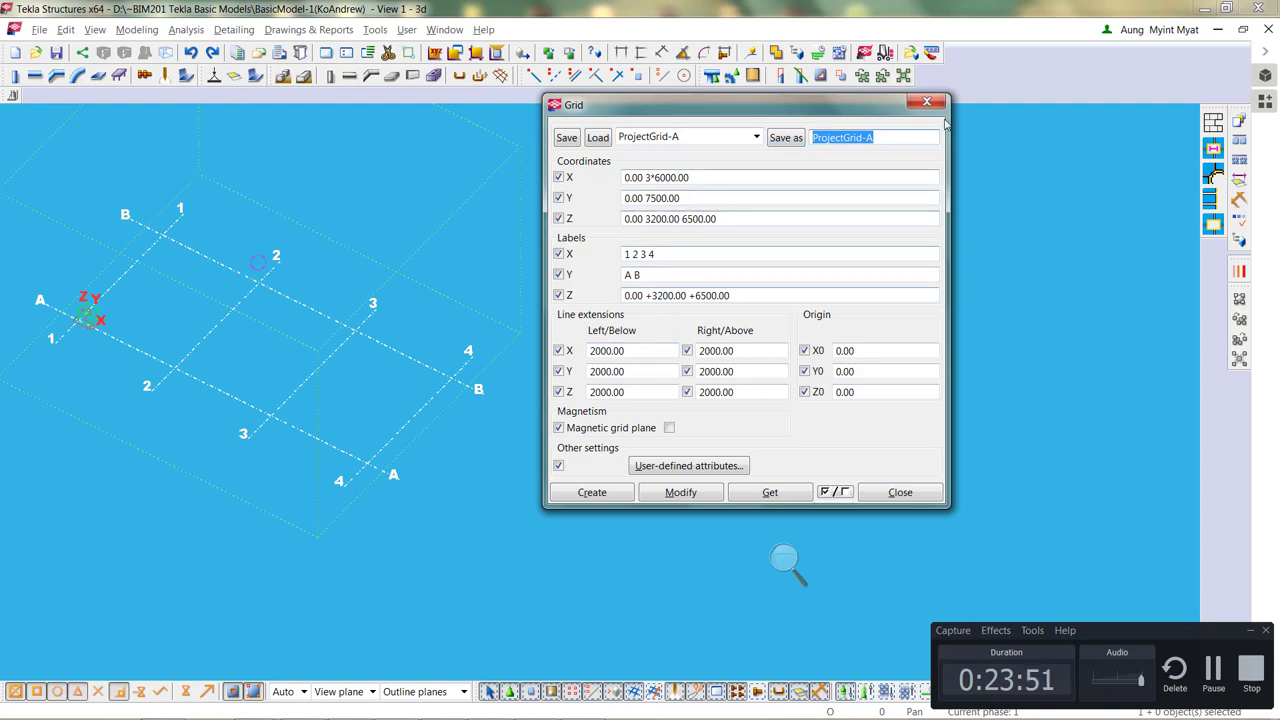
pyautogui.click(900, 492)
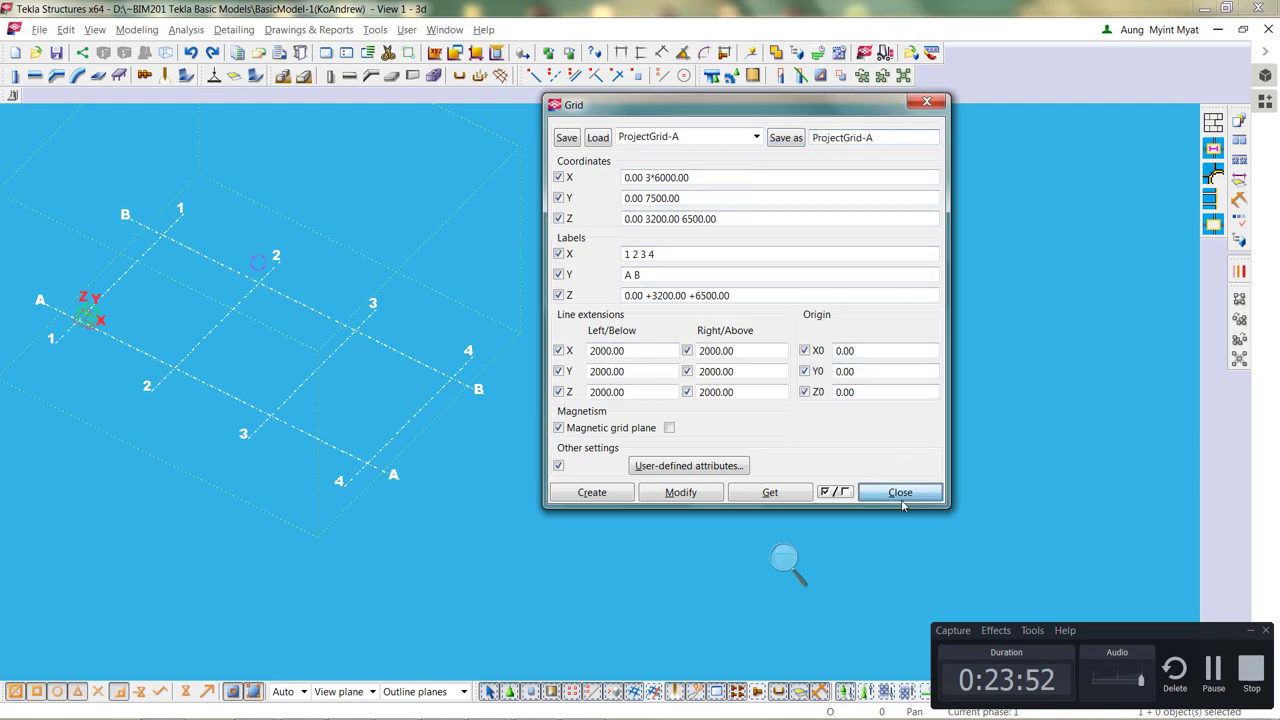
# Fit the work area of the 3d view to the entire model
pyautogui.rightClick(571, 241)
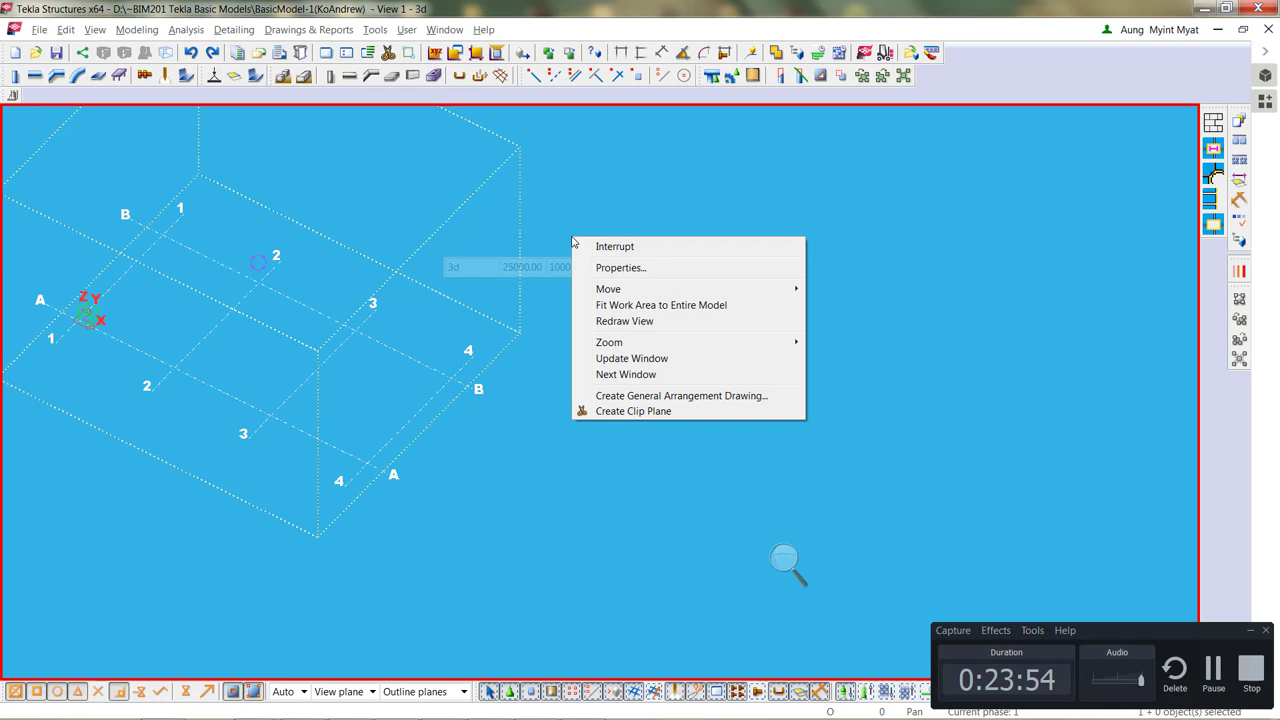
pyautogui.click(612, 304)
pyautogui.moveTo(481, 333); pyautogui.dragTo(367, 283, button='middle')
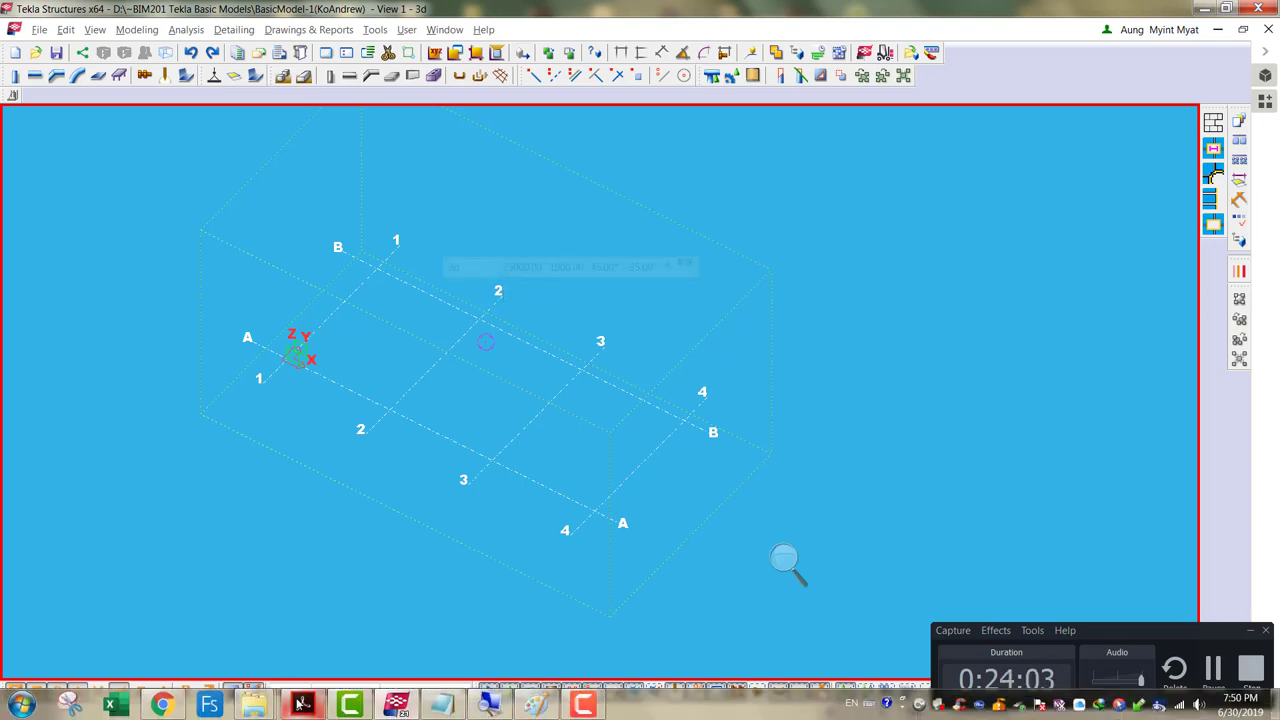
# Switch to Assignment-1.pdf and examine the column profiles on the 1st and 2nd floor plan
pyautogui.click(303, 705)
pyautogui.middleClick(670, 432)
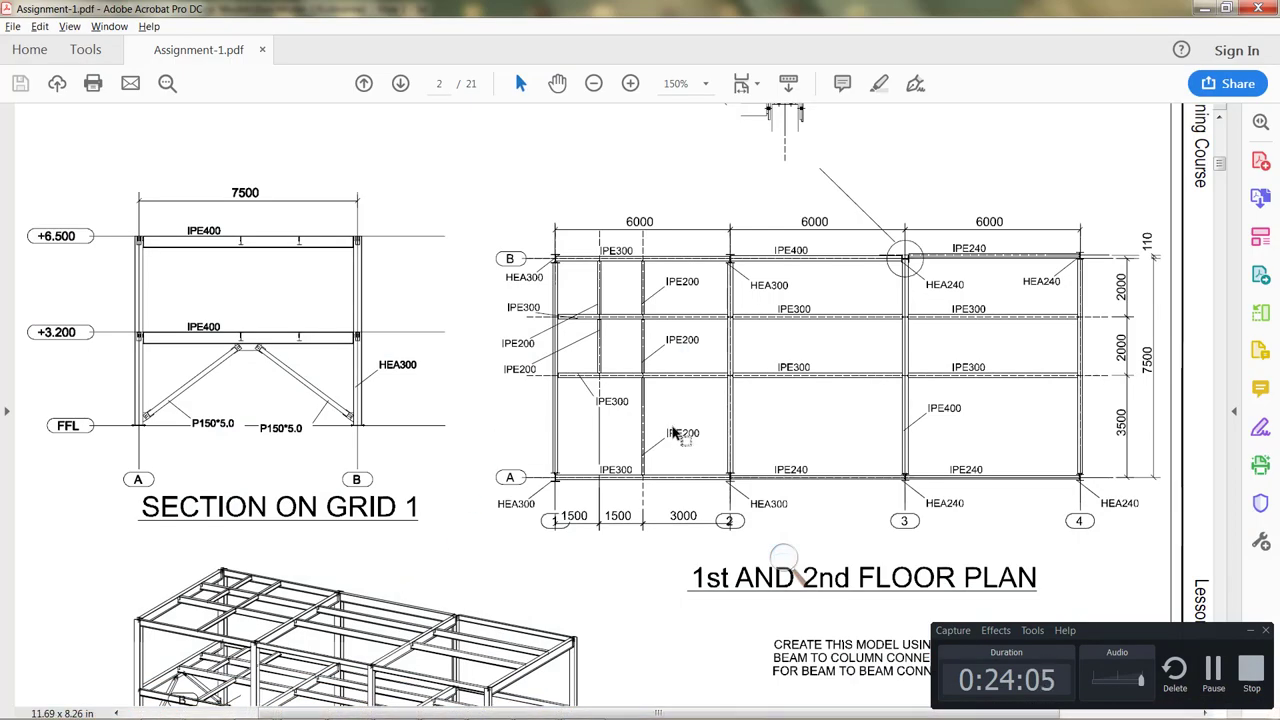
pyautogui.middleClick(702, 438)
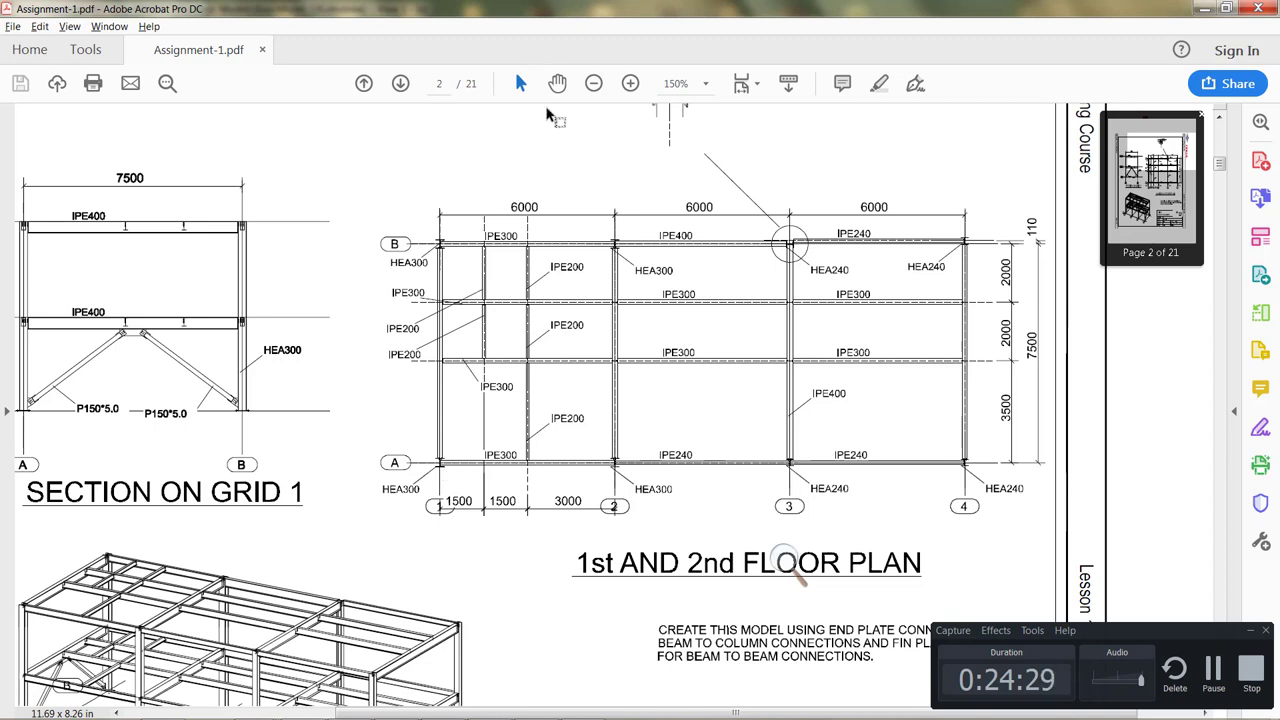
pyautogui.click(441, 704)
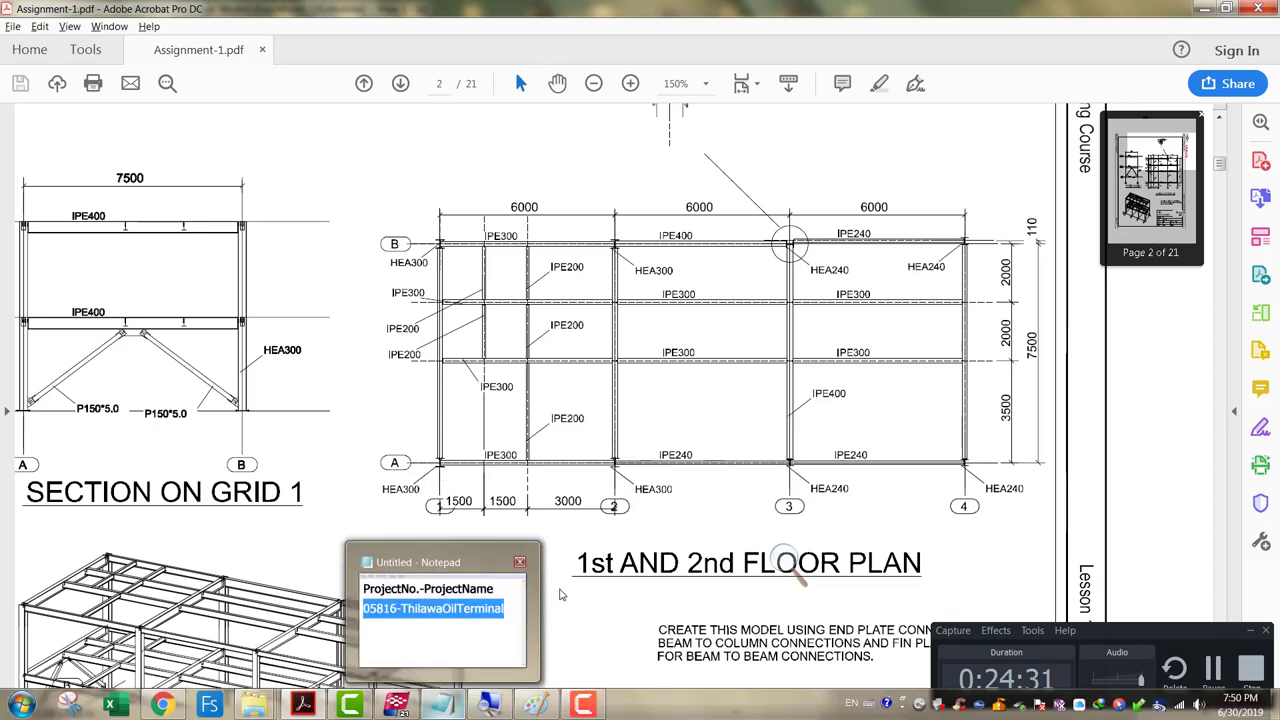
pyautogui.click(818, 250)
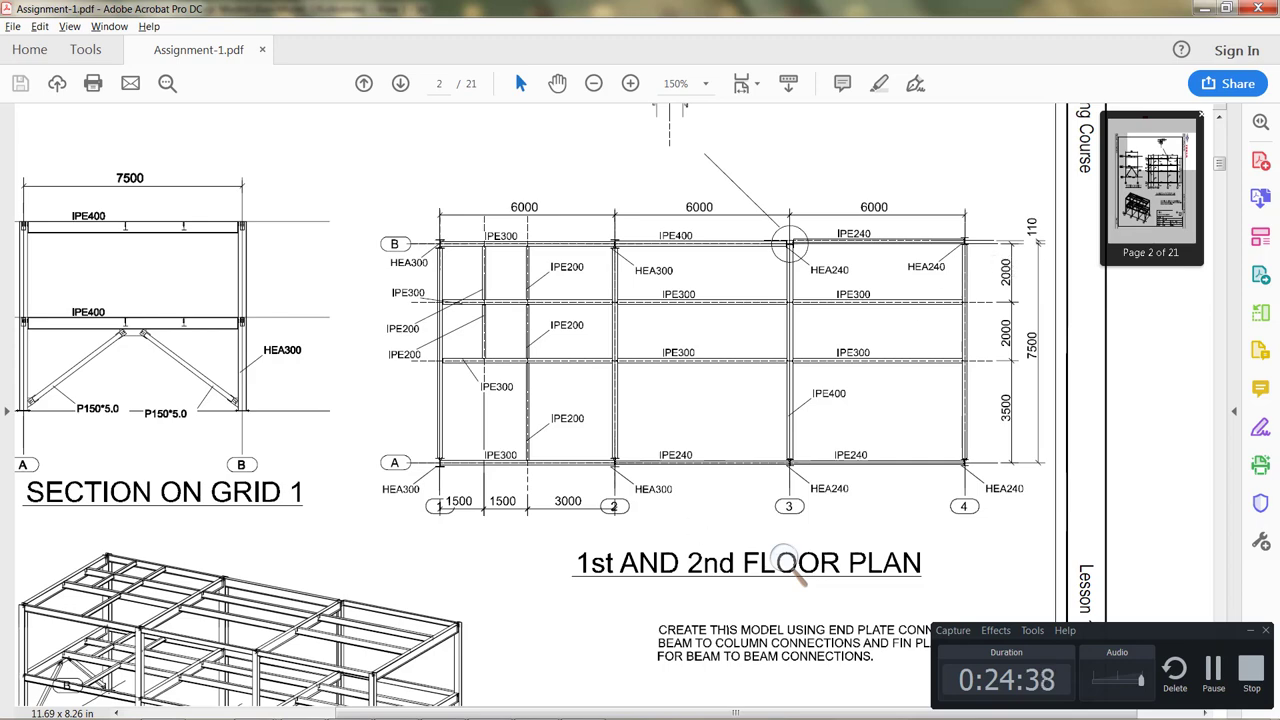
# Add the column note C1-HEA300 below the project name in the untitled Notepad document
pyautogui.click(435, 715)
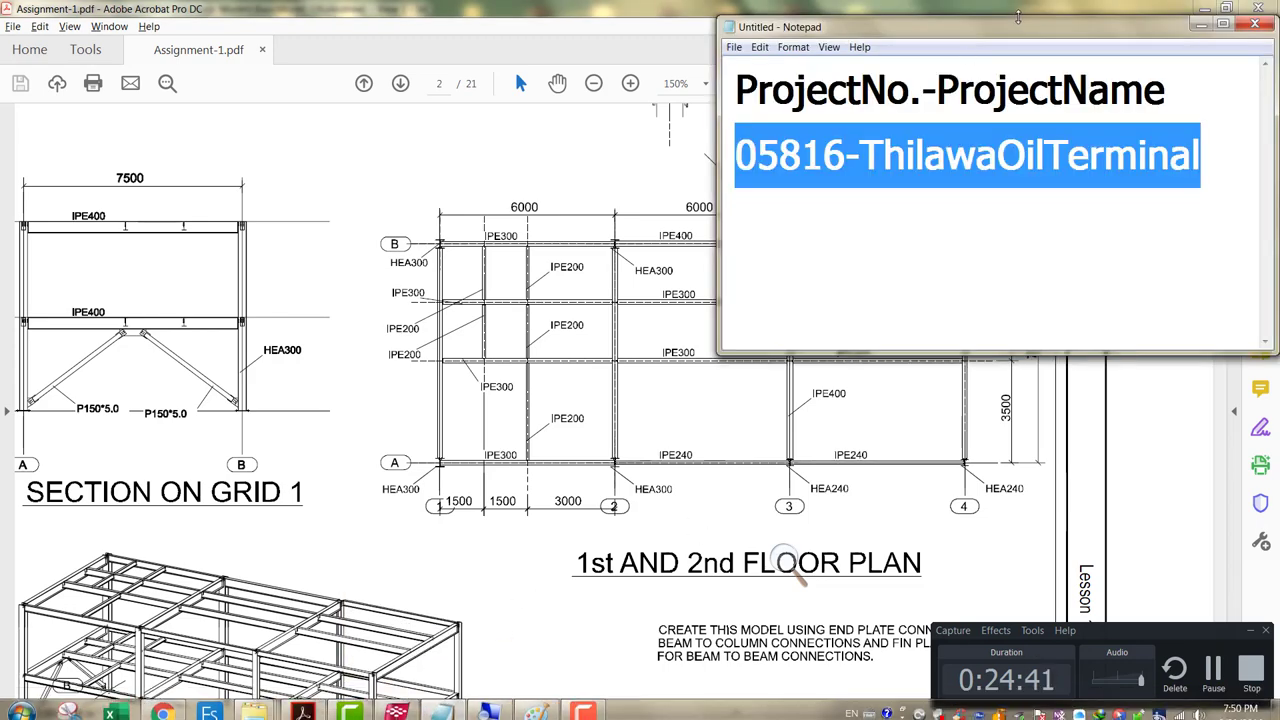
pyautogui.moveTo(1030, 24); pyautogui.dragTo(540, 80)
pyautogui.click(697, 186)
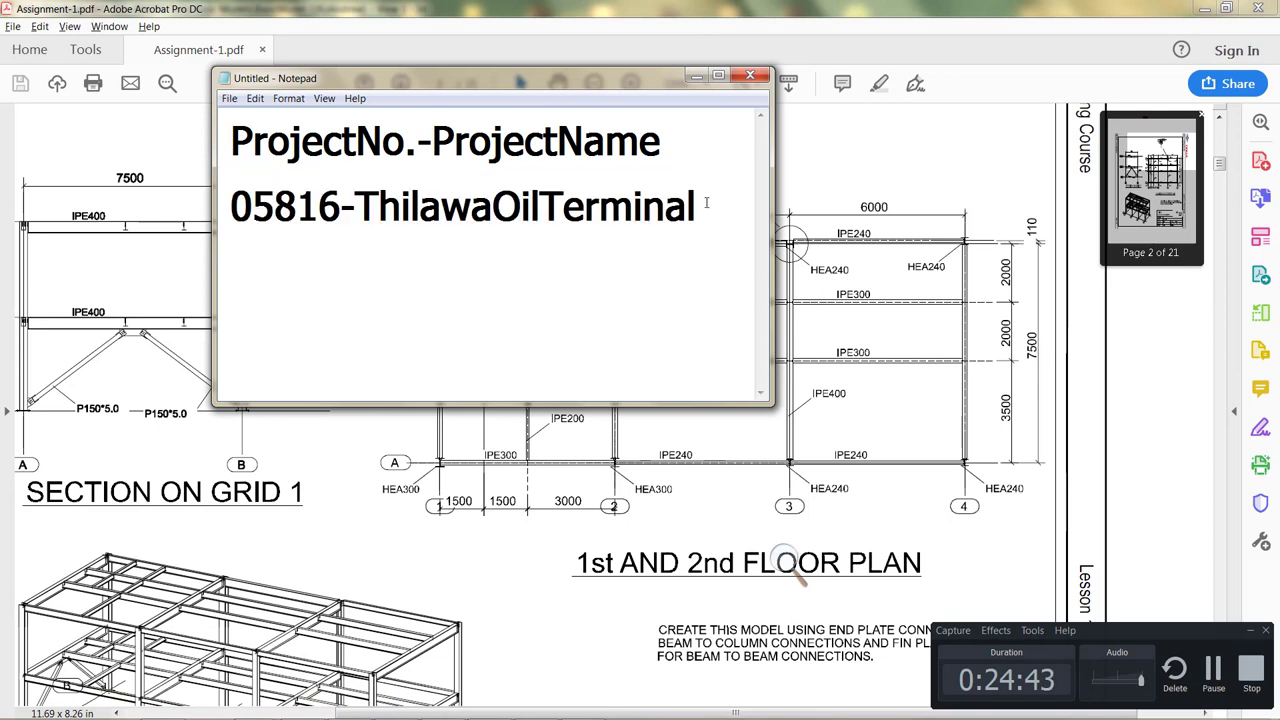
pyautogui.press('Return')
pyautogui.press('Return')
pyautogui.write('C1-')
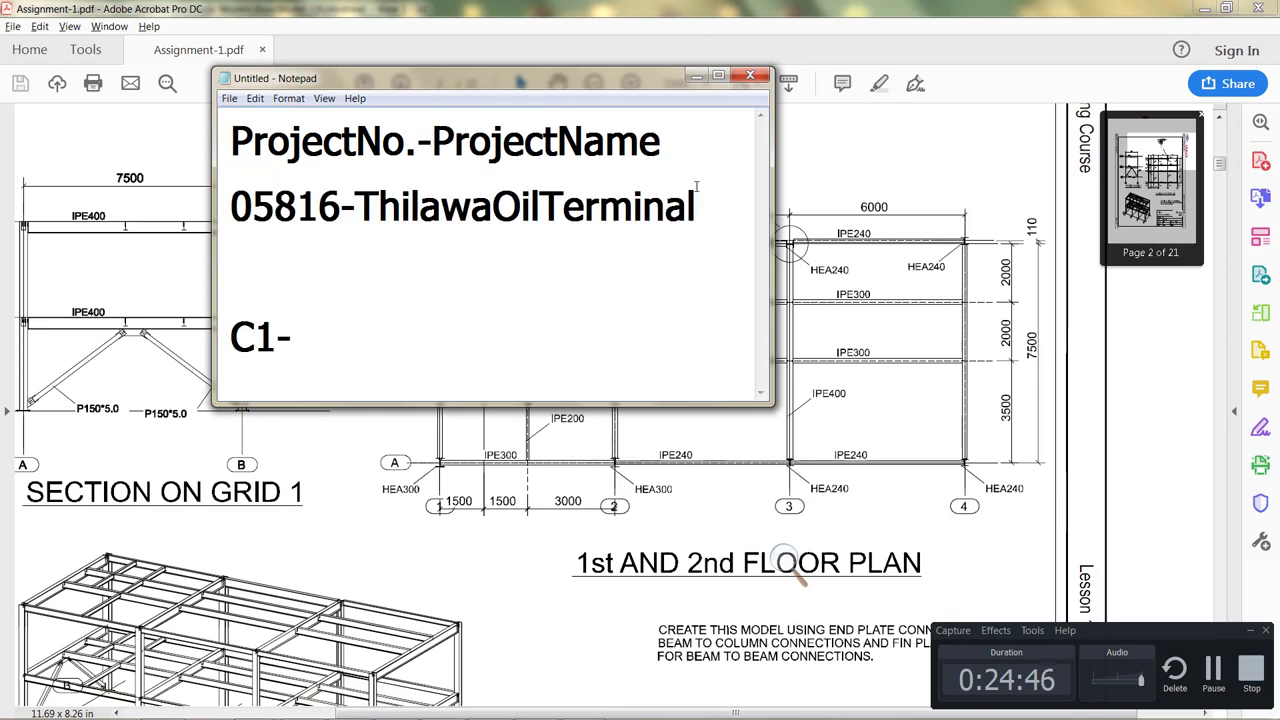
pyautogui.write('HEA300')
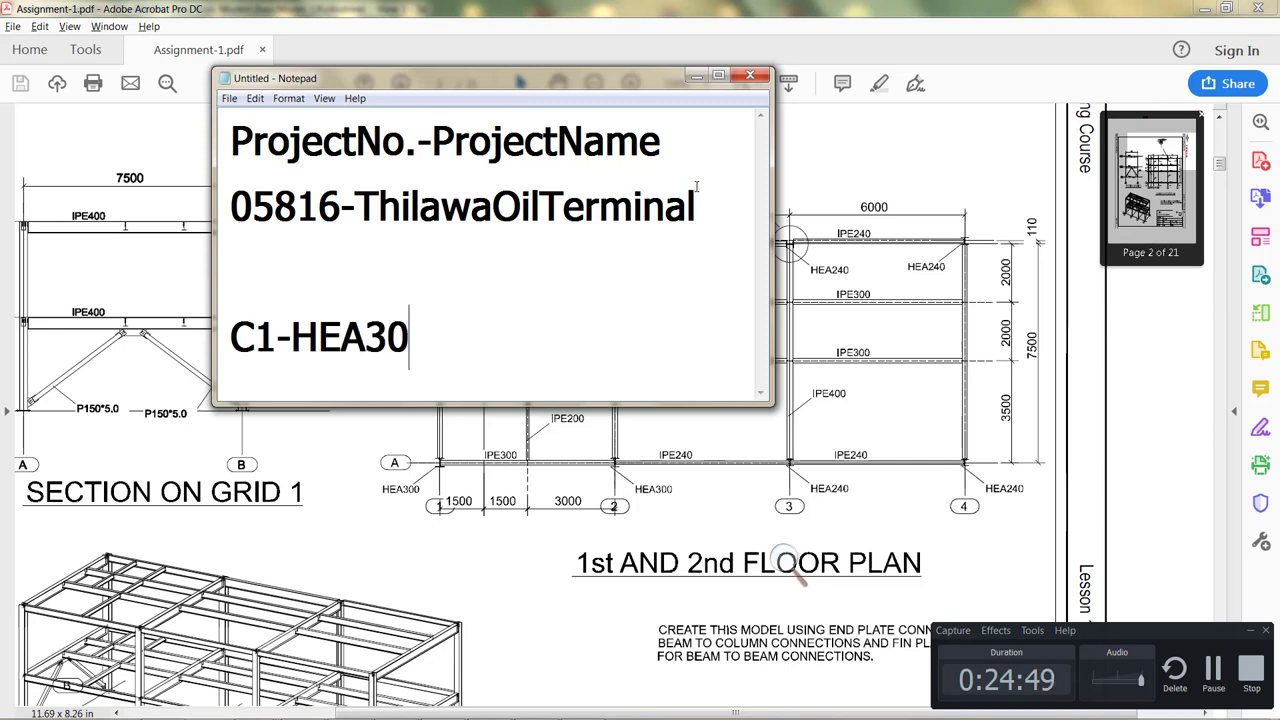
# Add a second column note, C2-HEA240, below the C1 line
pyautogui.press('Return')
pyautogui.press('Return')
pyautogui.write('C')
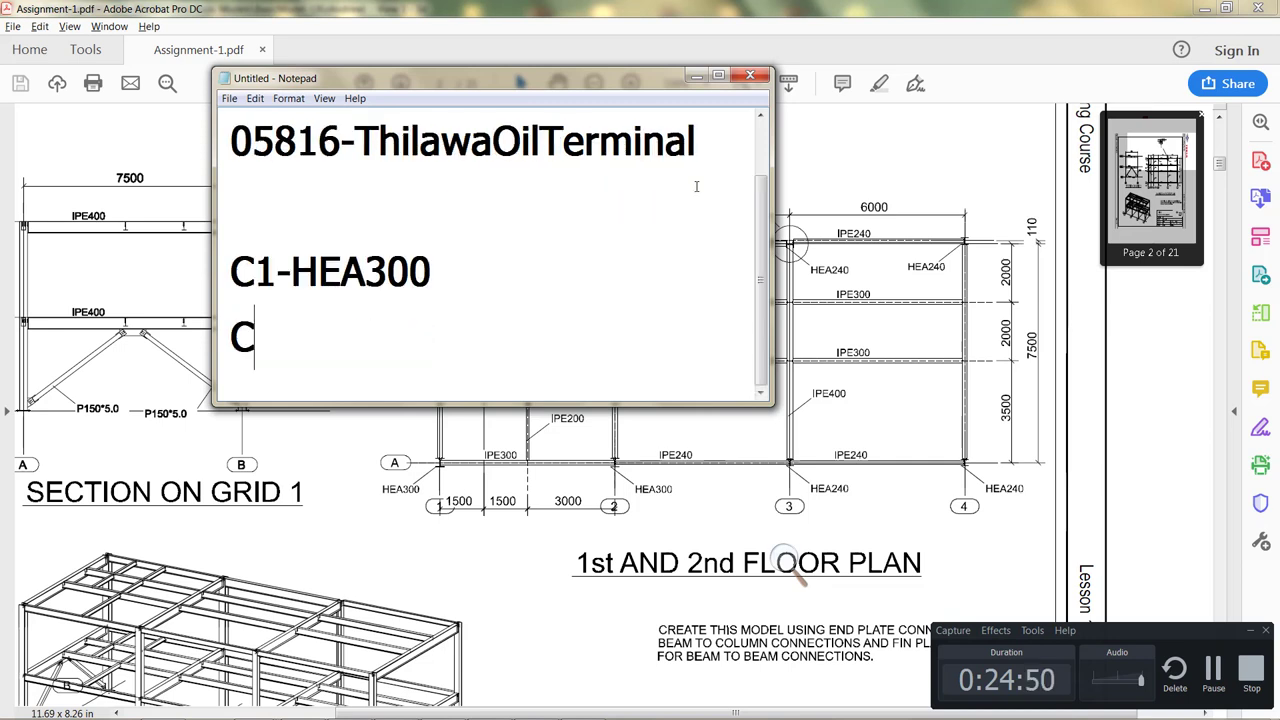
pyautogui.write('2-H')
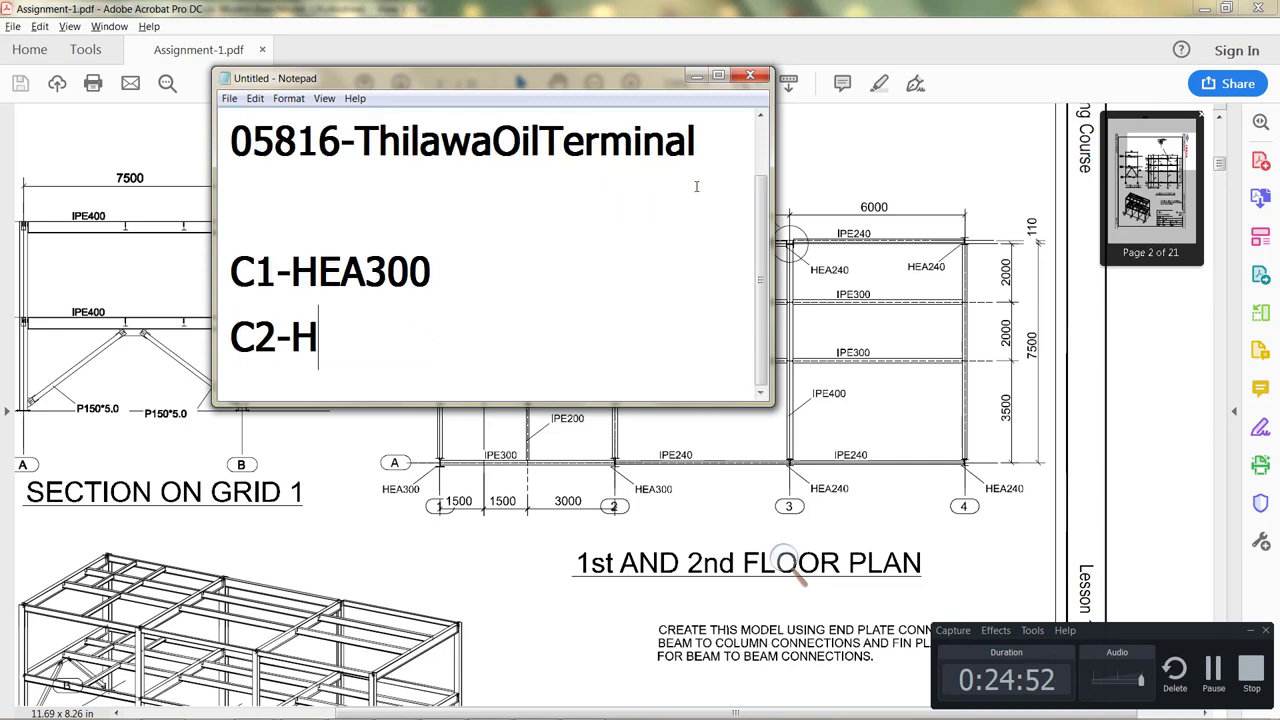
pyautogui.write('EA240')
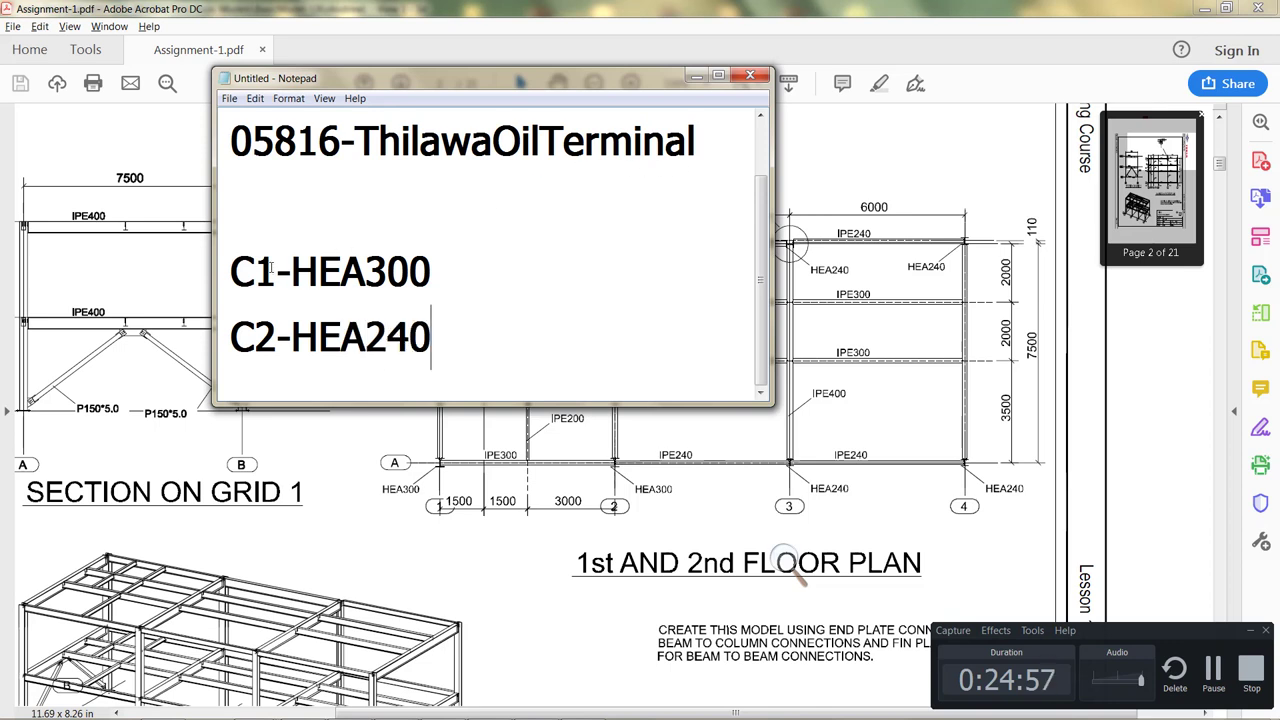
# Switch to Tekla Structures, open the steel column properties, and name the column C1
pyautogui.moveTo(472, 705)
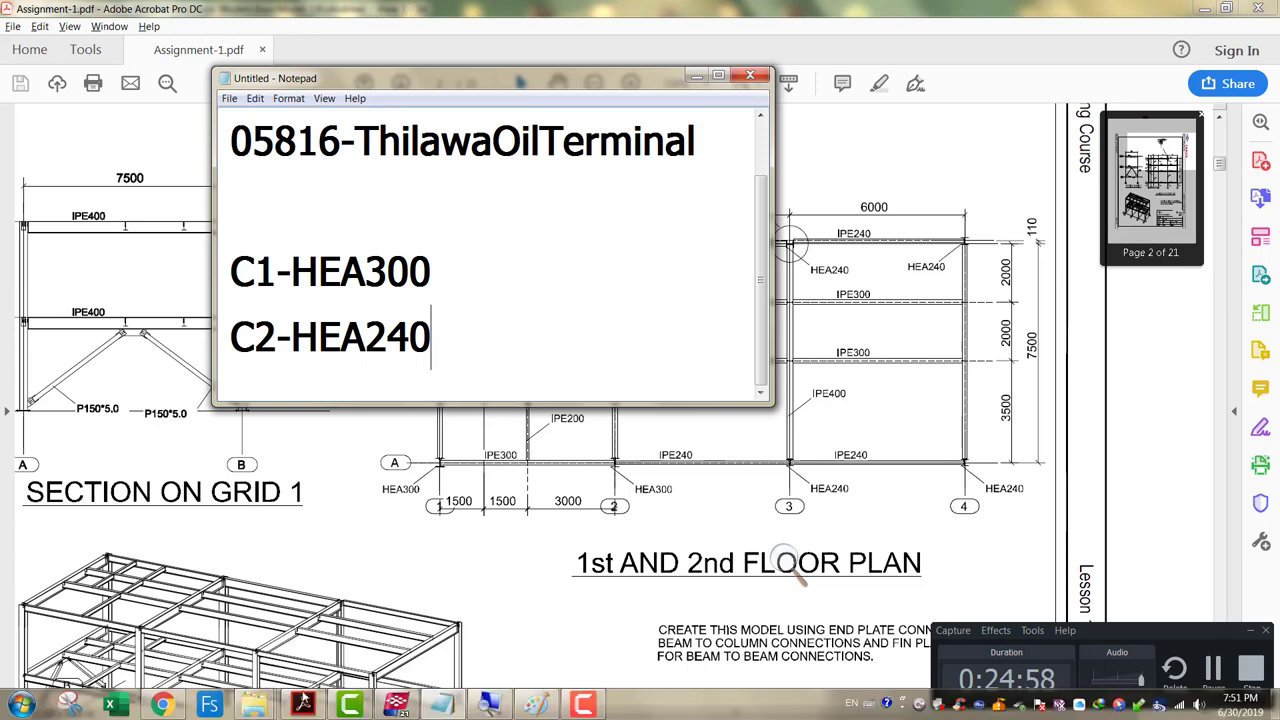
pyautogui.click(397, 705)
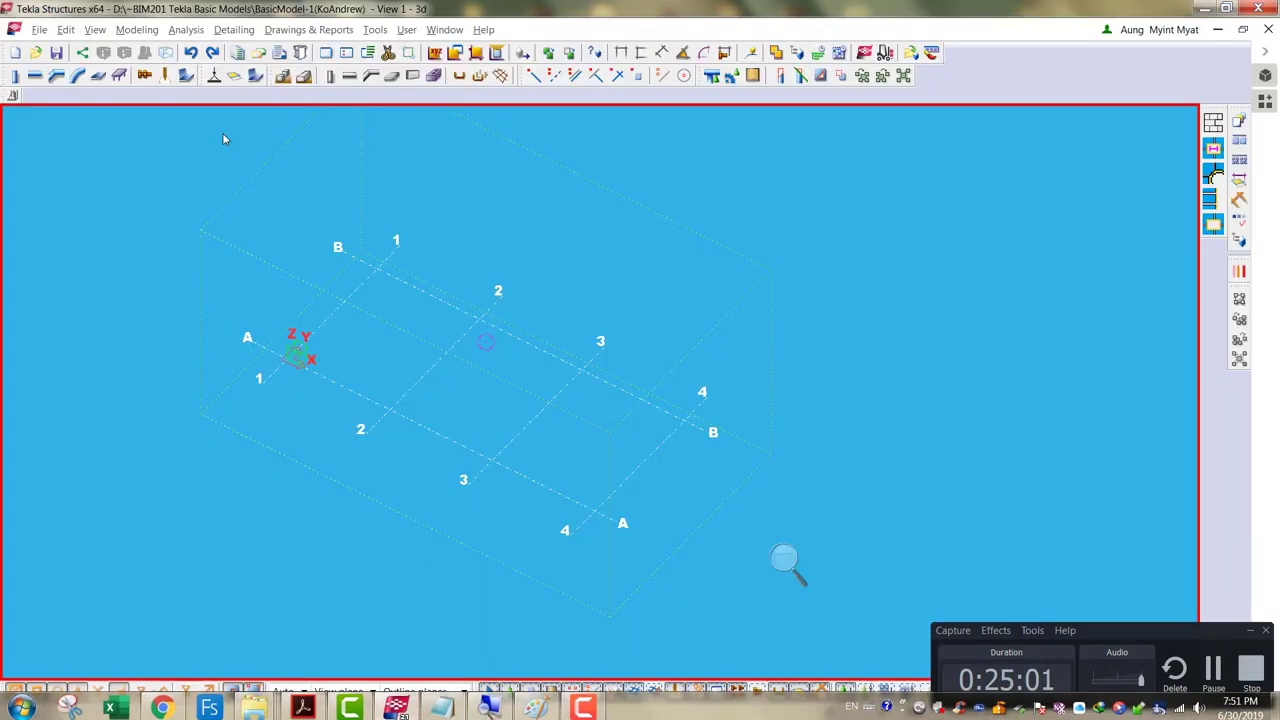
pyautogui.doubleClick(13, 77)
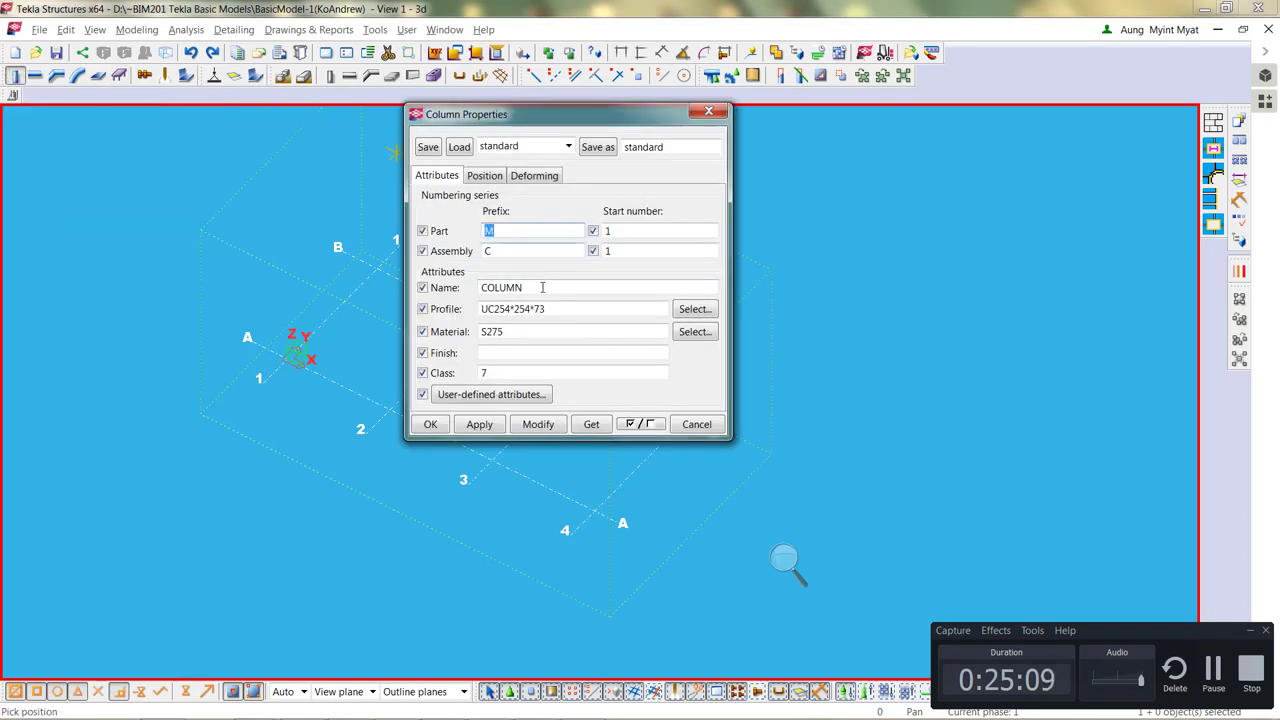
pyautogui.moveTo(542, 288); pyautogui.dragTo(438, 291)
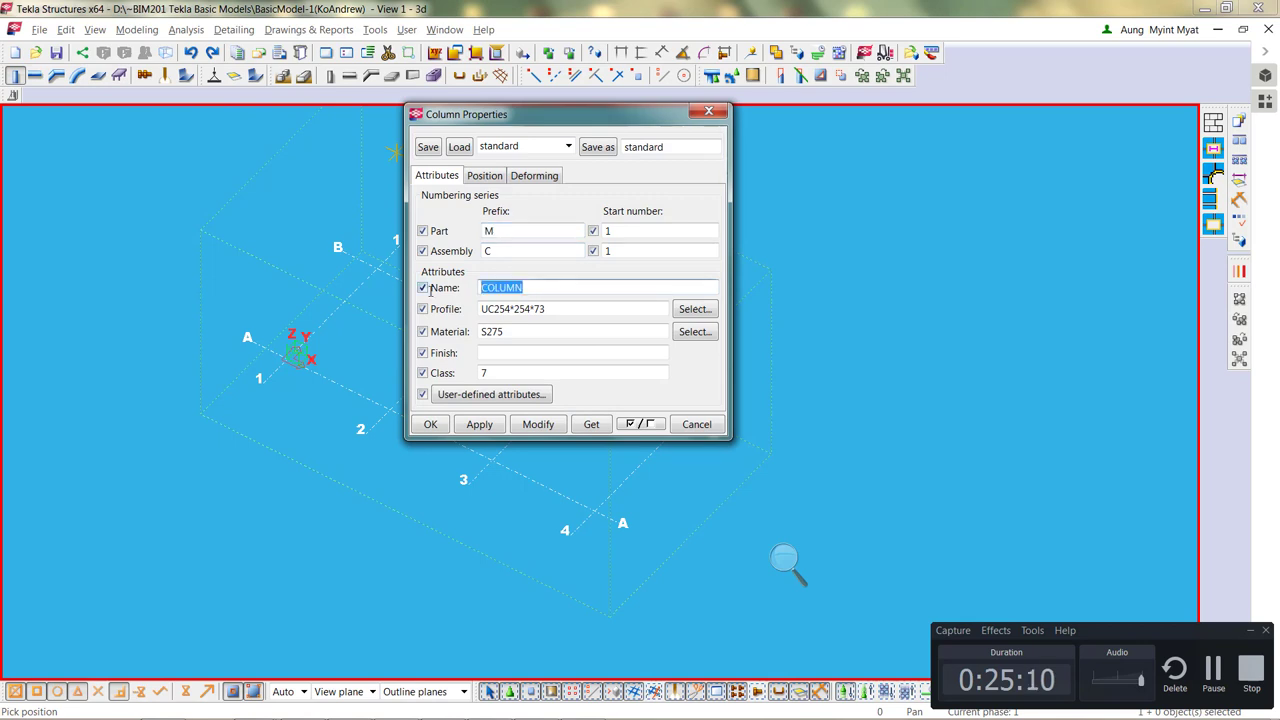
pyautogui.write('C')
pyautogui.press('BackSpace')
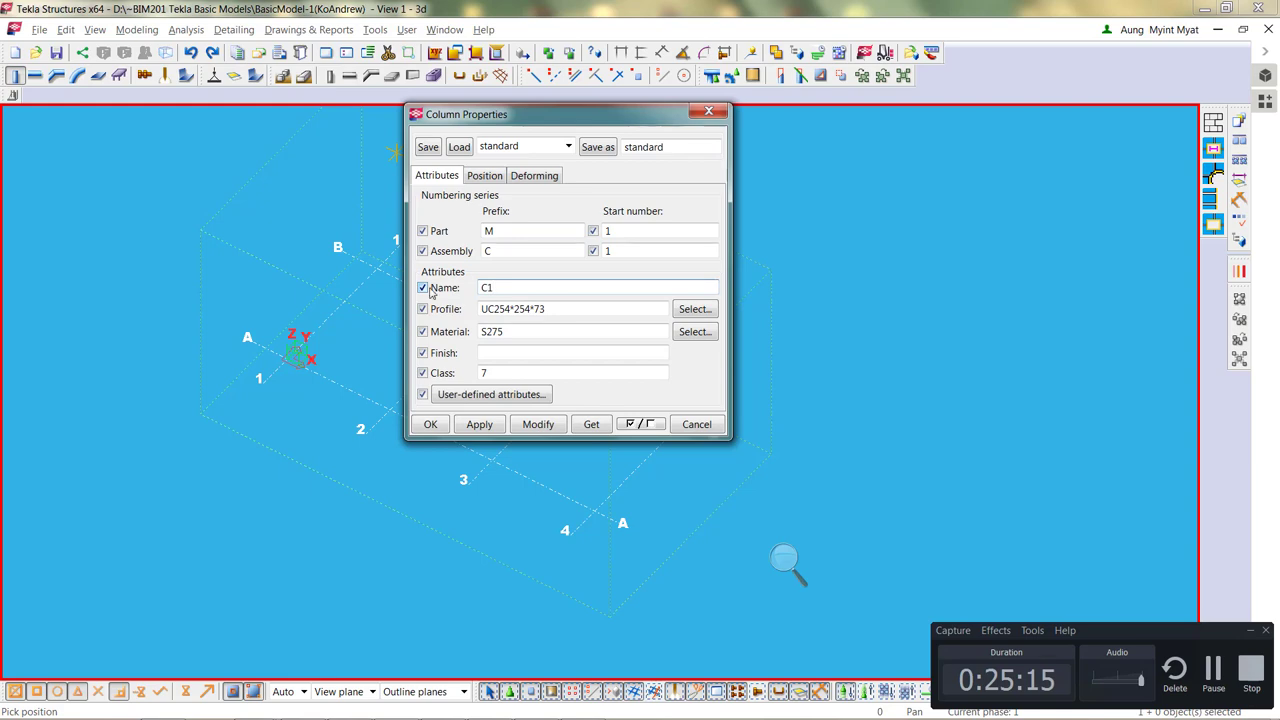
# Filter the profile catalog by hea*, review the HEA300 analysis properties, and choose HEA300 as the C1 column's profile
pyautogui.click(691, 308)
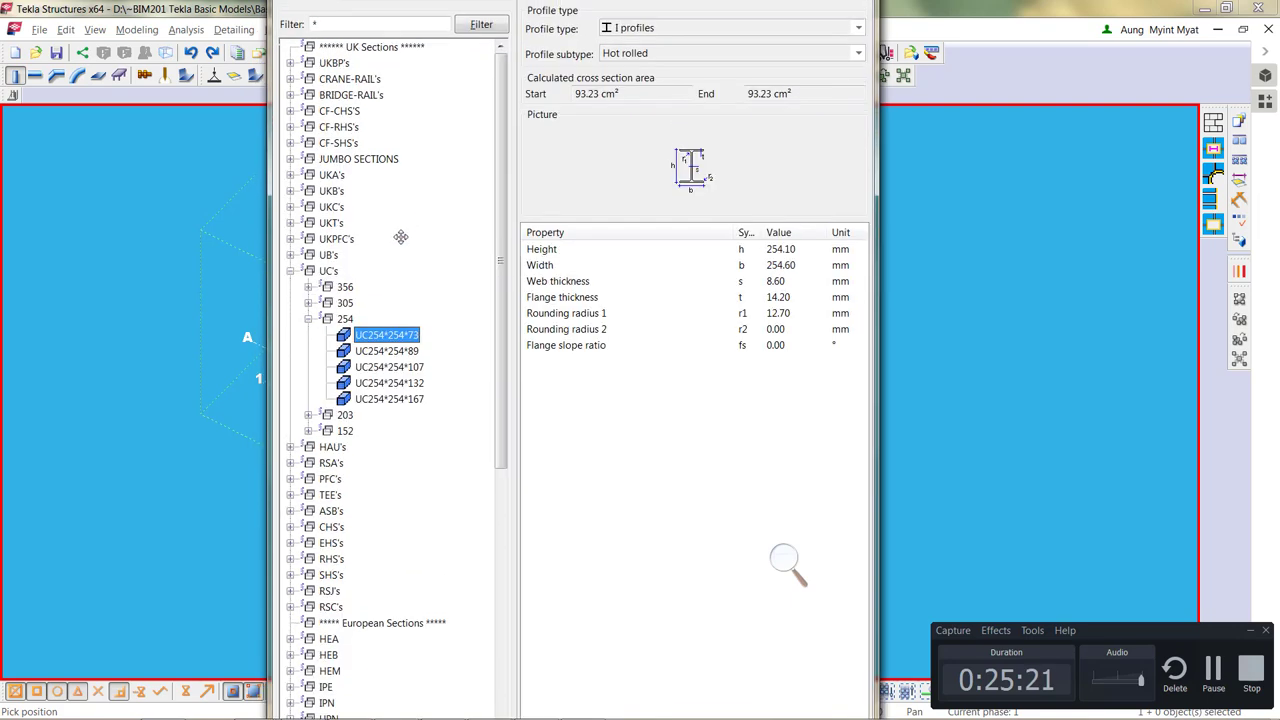
pyautogui.click(313, 38)
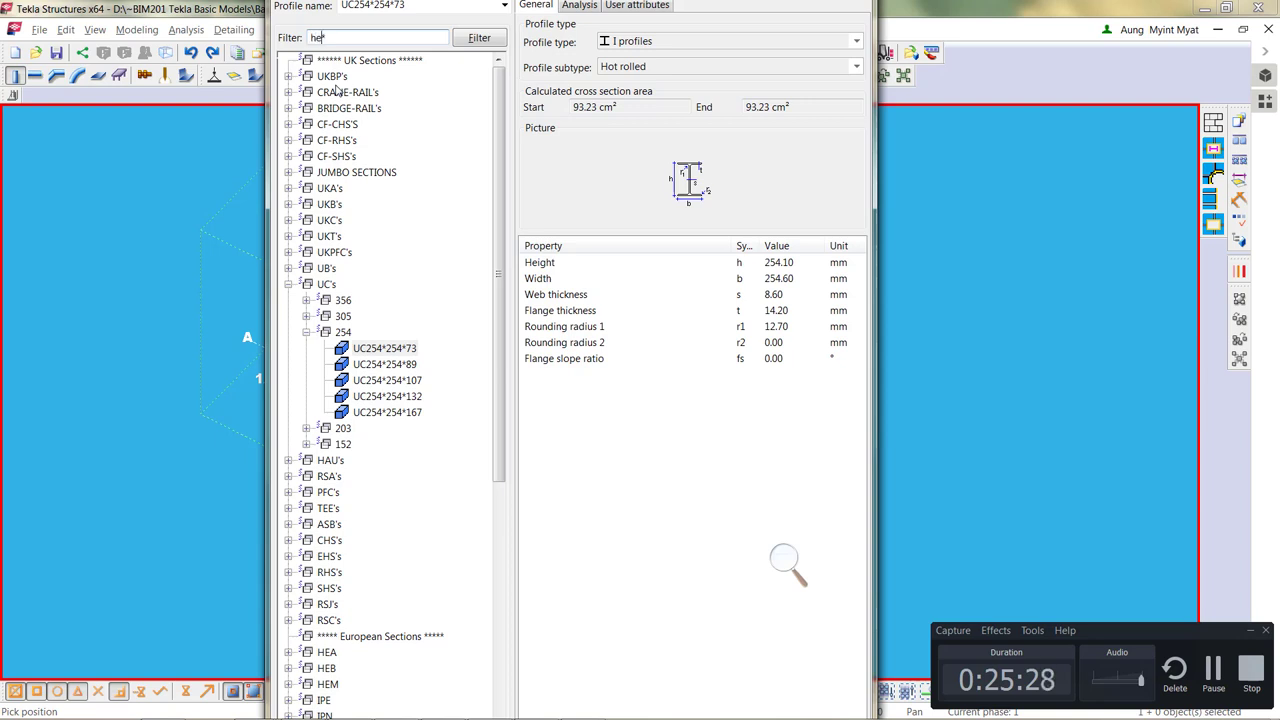
pyautogui.write('a*')
pyautogui.press('Return')
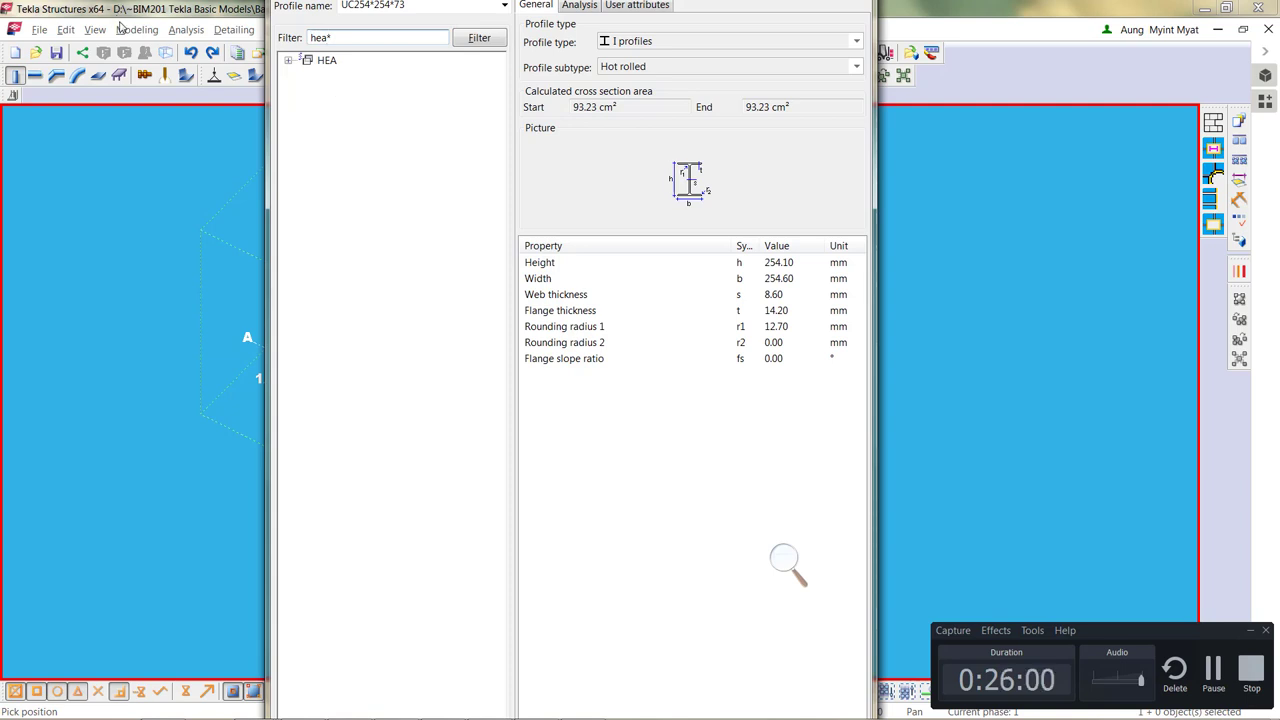
pyautogui.click(288, 60)
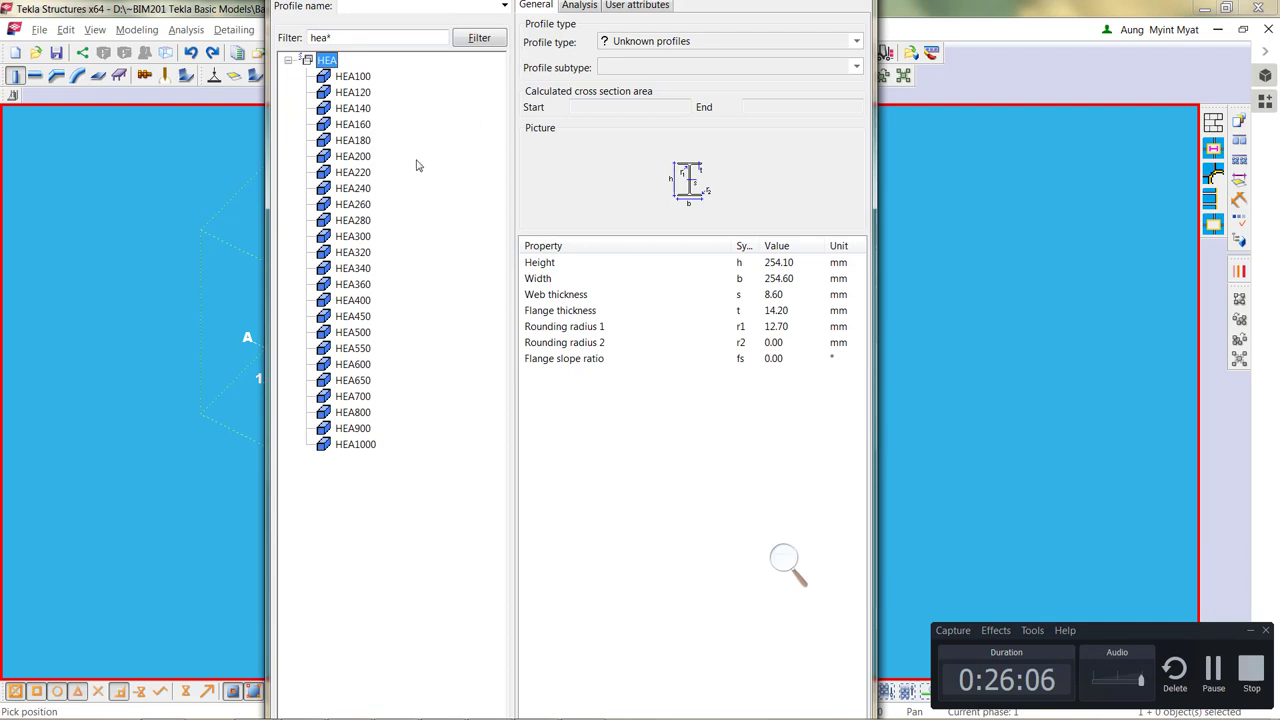
pyautogui.click(358, 240)
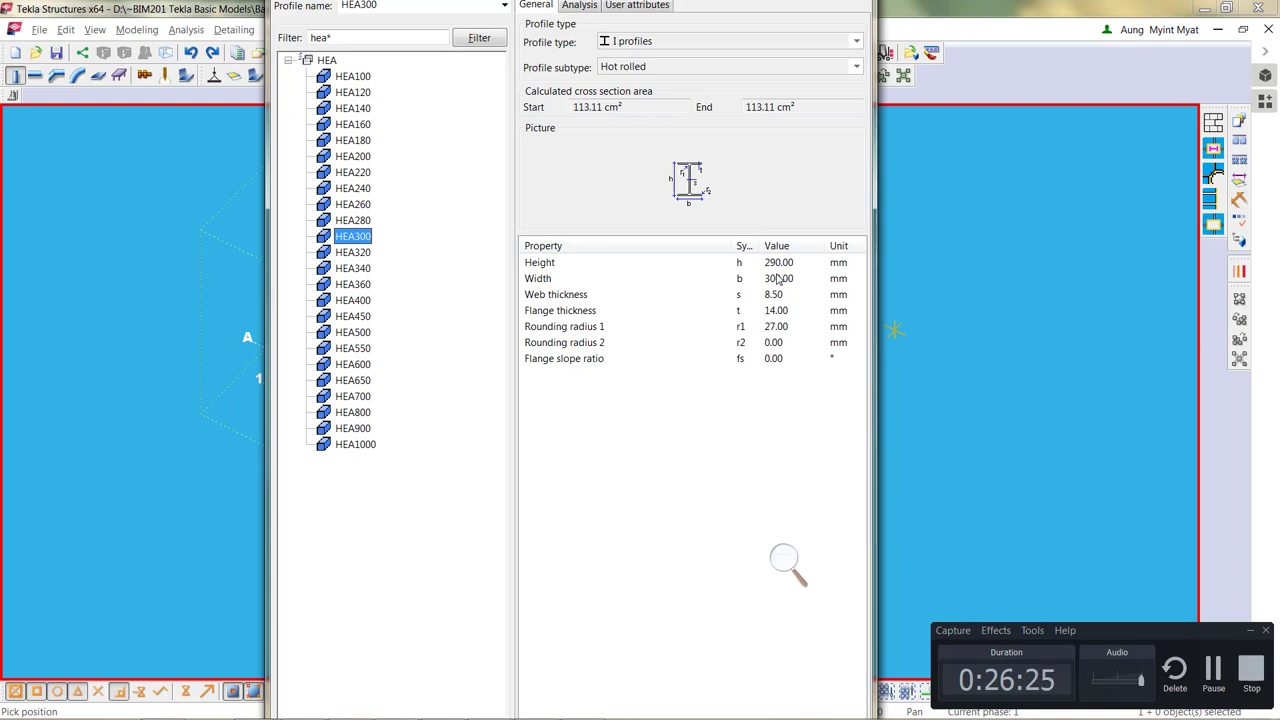
pyautogui.click(360, 226)
pyautogui.click(359, 236)
pyautogui.click(580, 6)
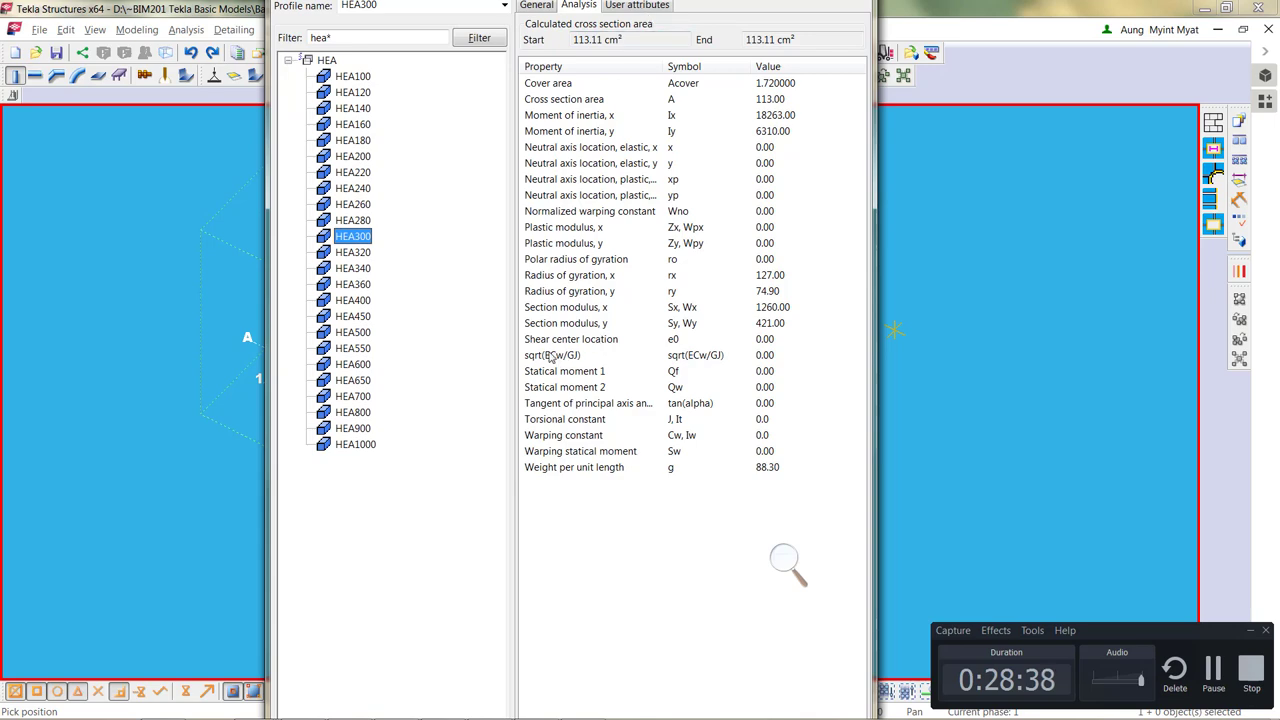
pyautogui.doubleClick(355, 236)
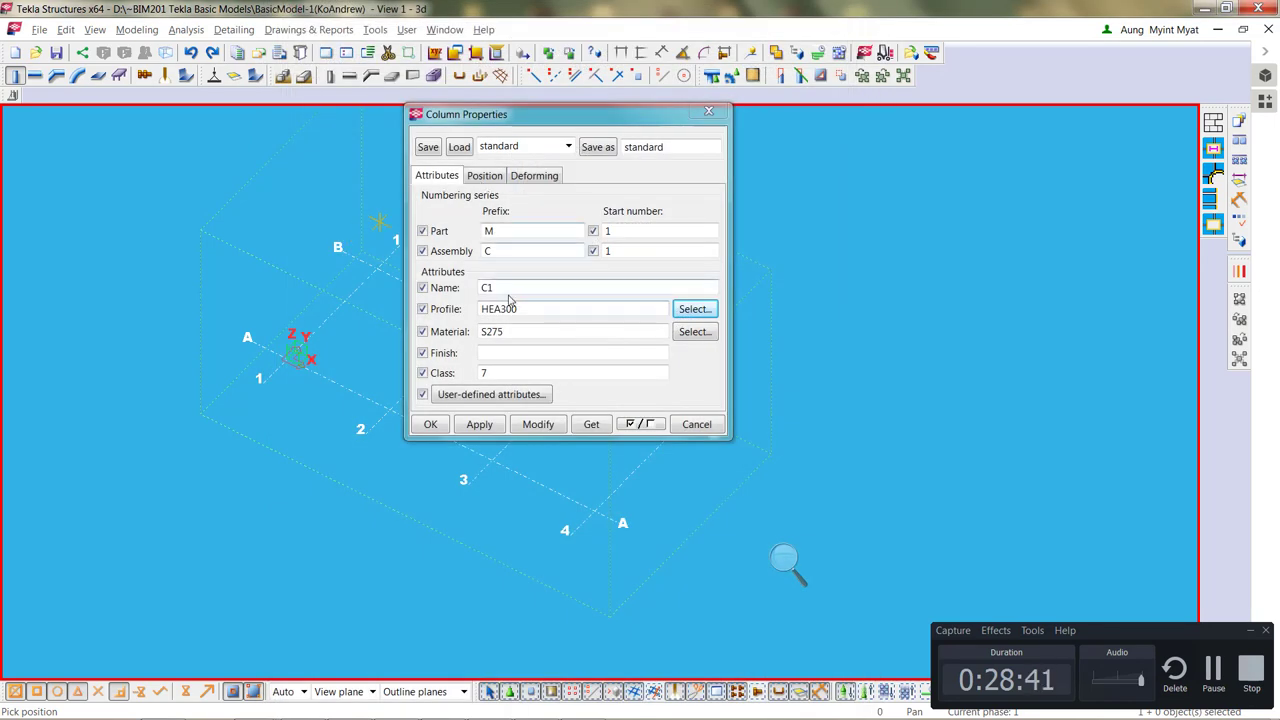
# Choose material grade S275JR for the C1 column and select its class value for editing
pyautogui.click(694, 331)
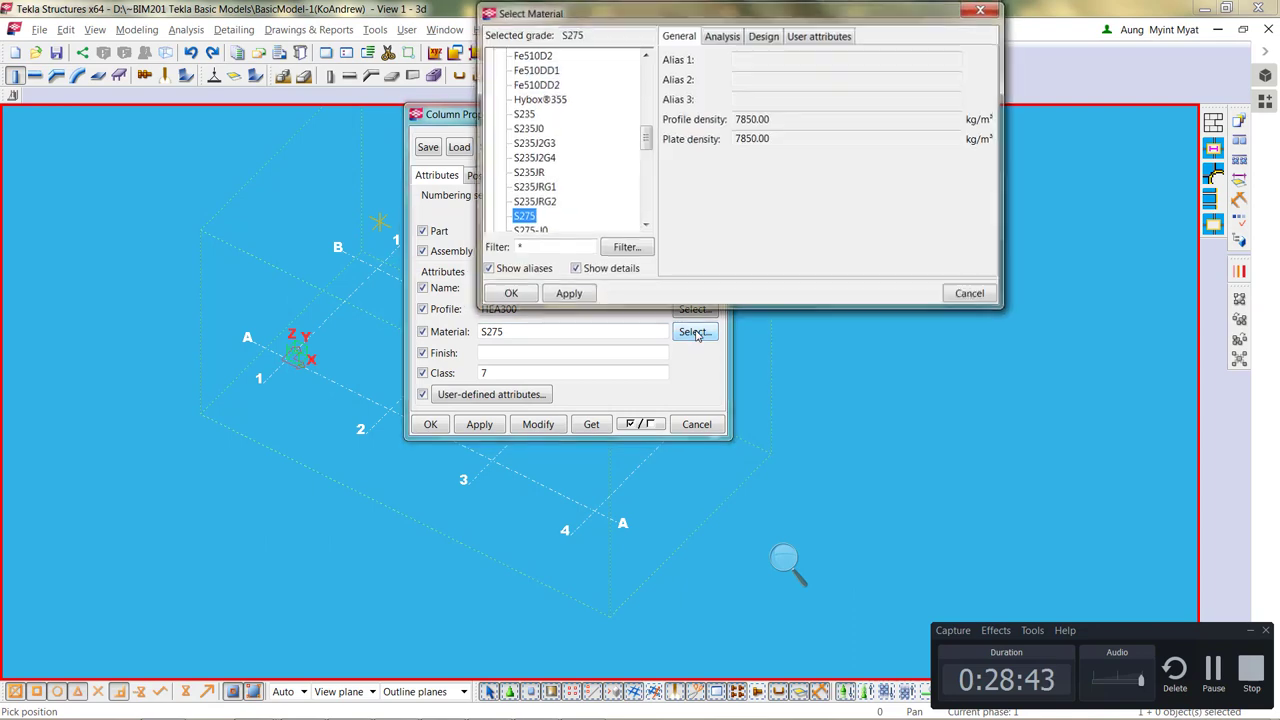
pyautogui.scroll(-3, 586, 155)
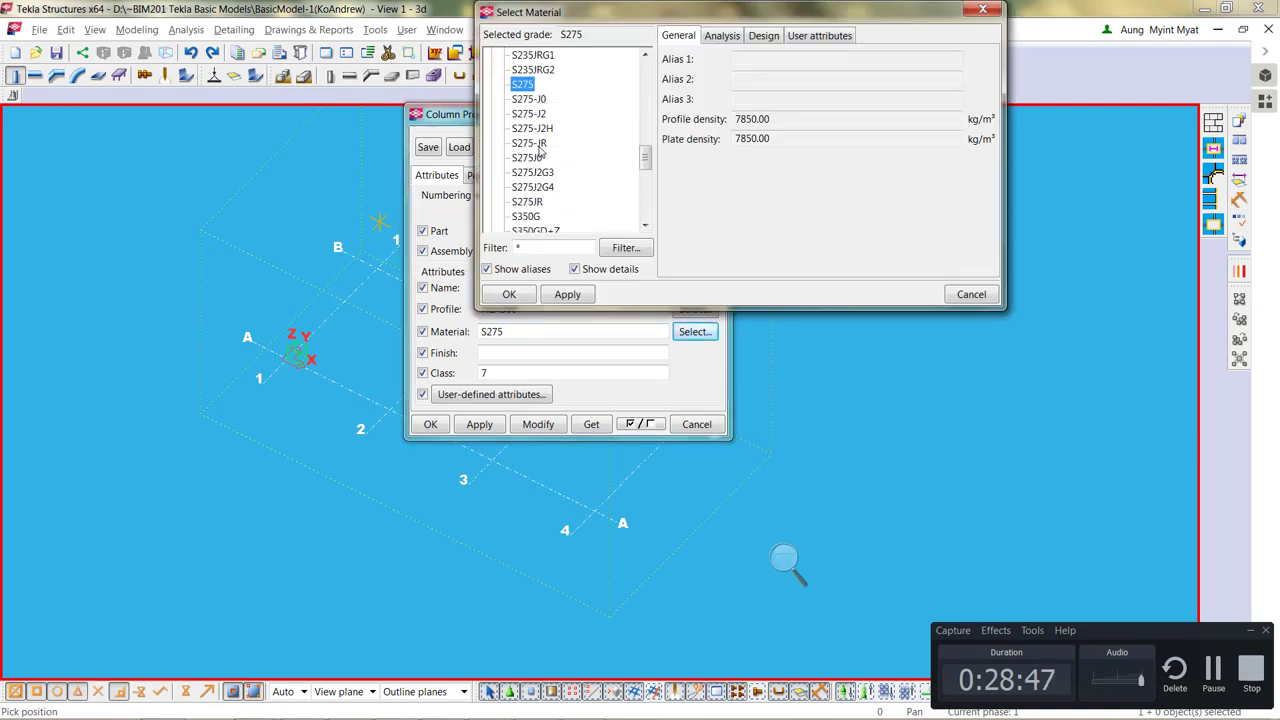
pyautogui.click(527, 202)
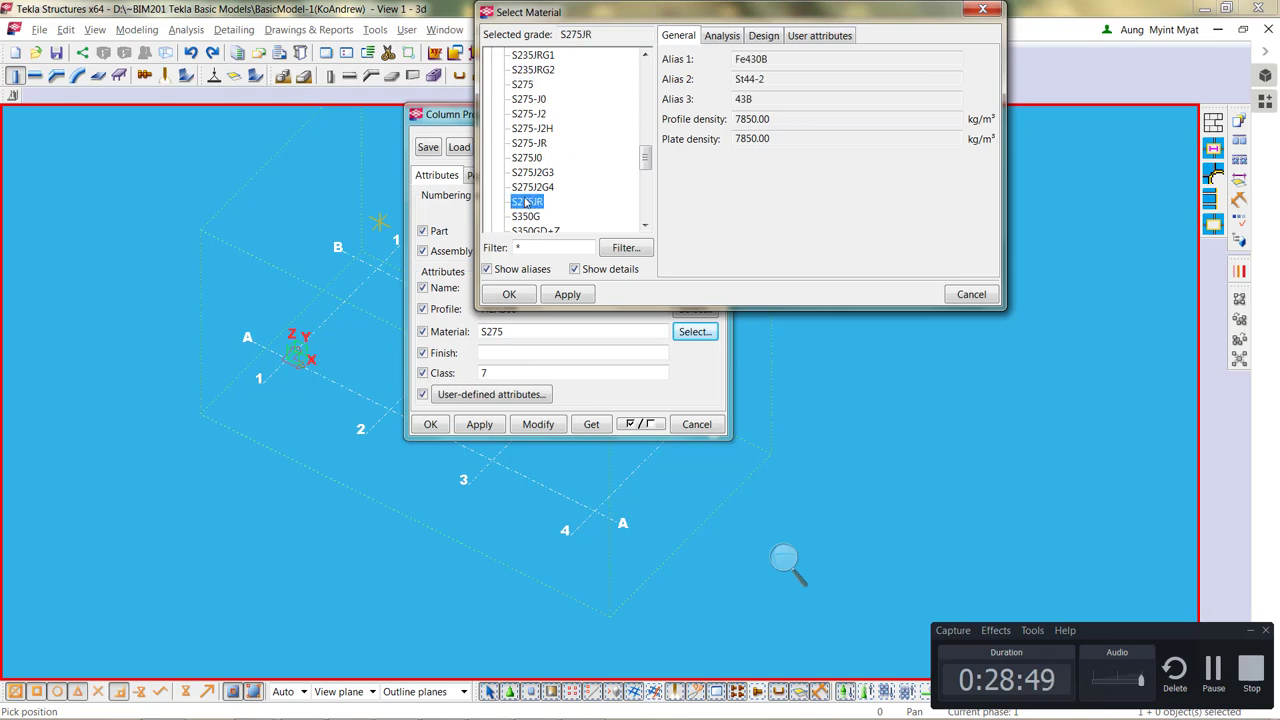
pyautogui.click(509, 294)
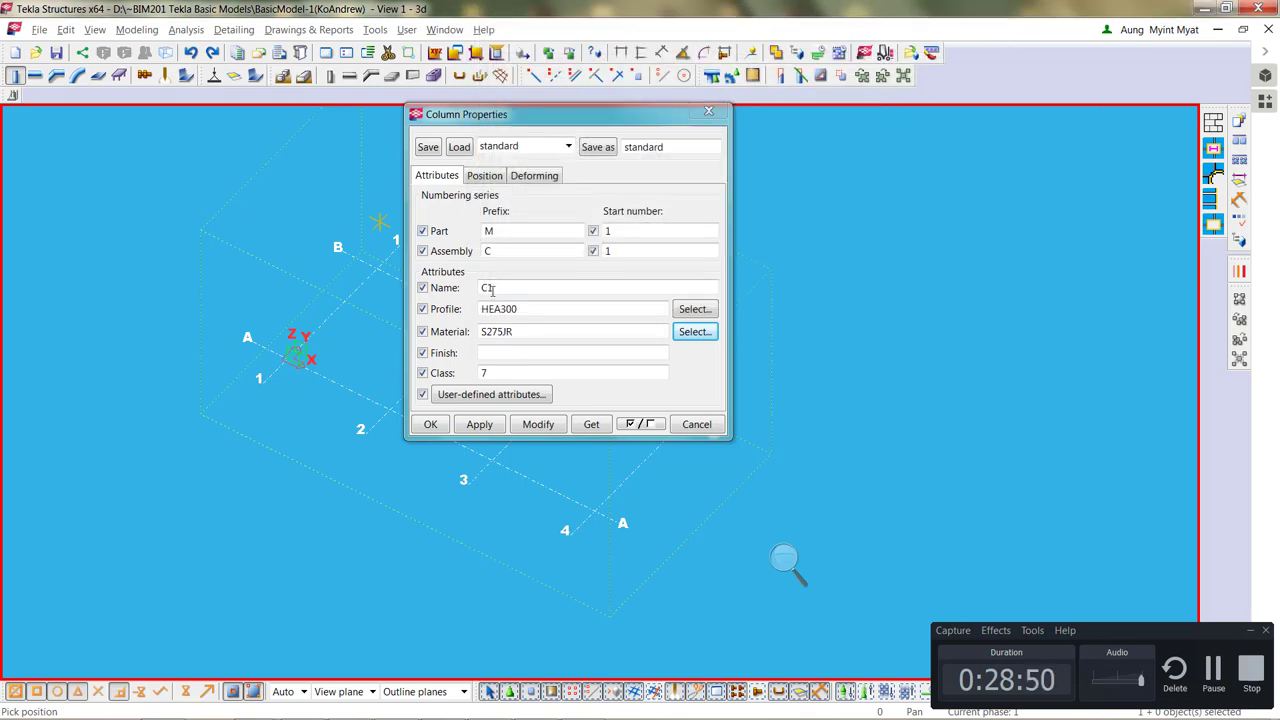
pyautogui.click(497, 355)
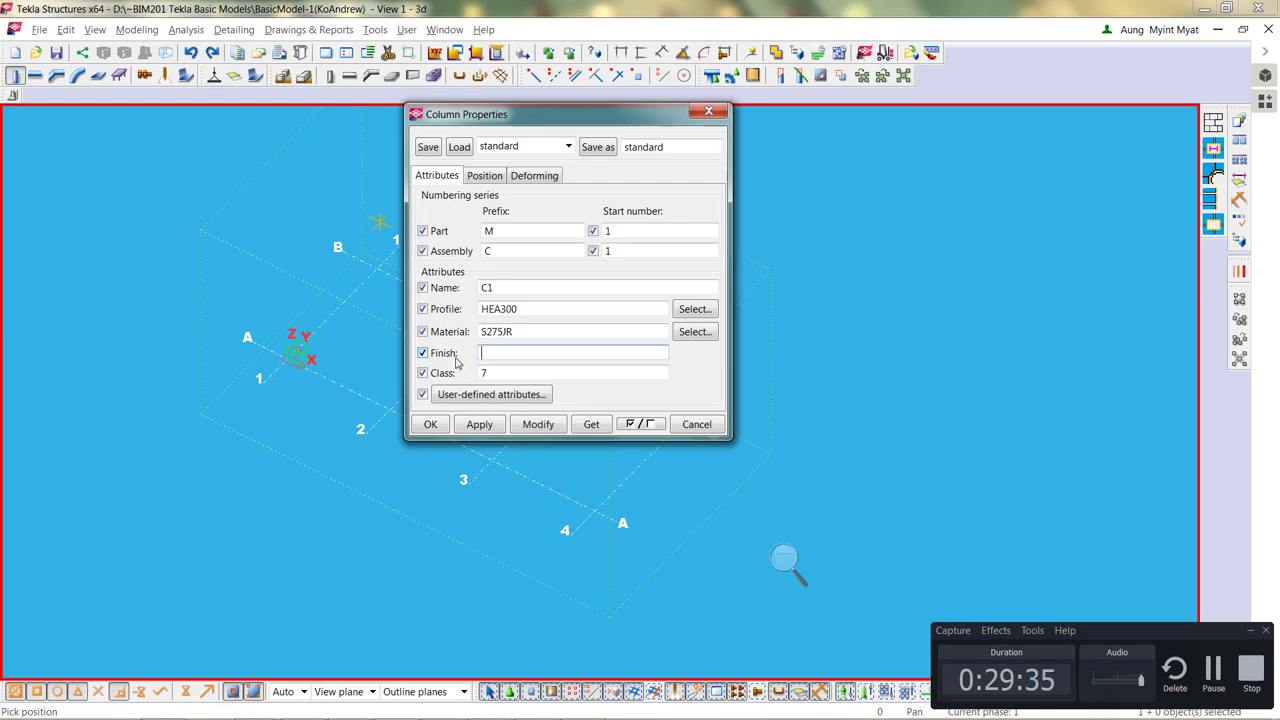
pyautogui.doubleClick(490, 372)
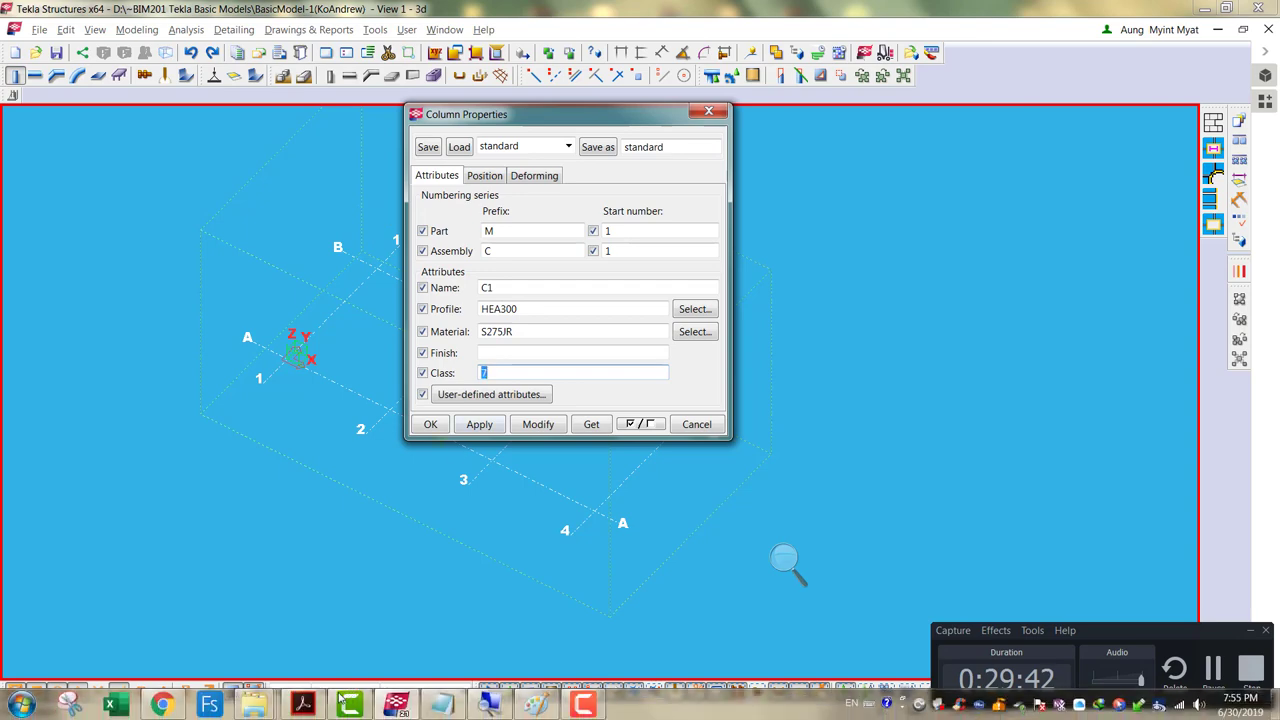
pyautogui.click(163, 708)
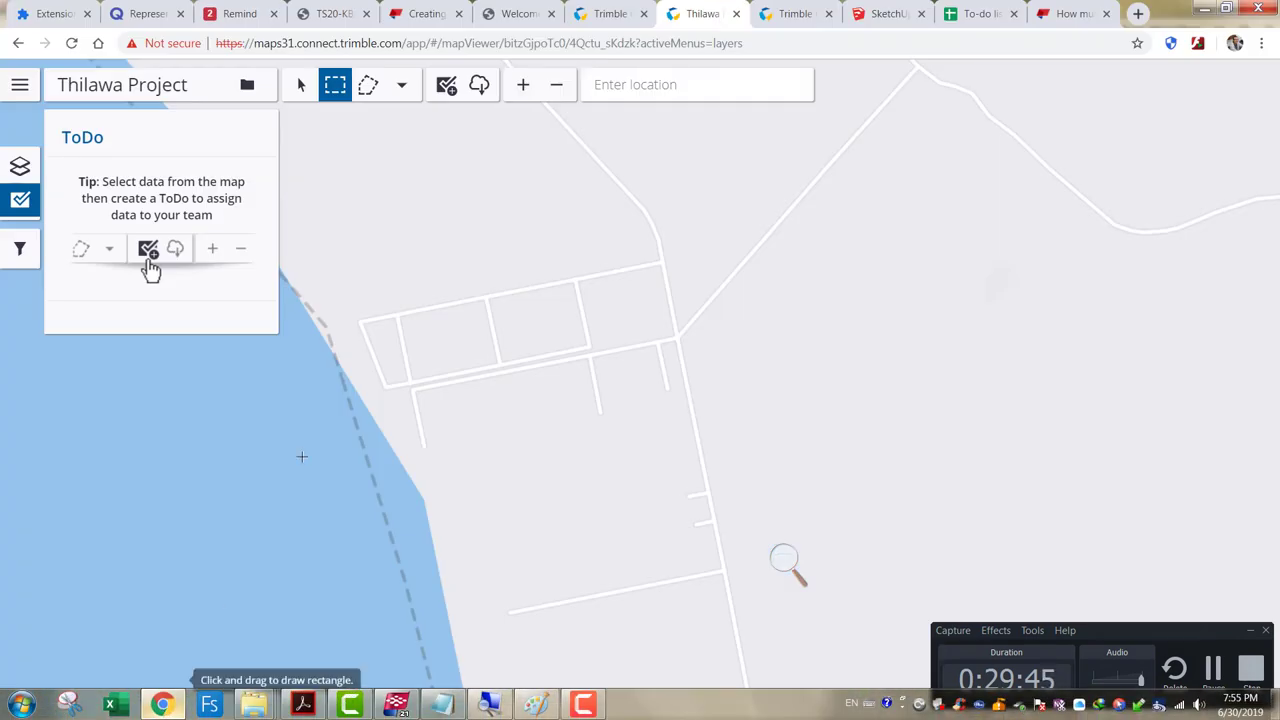
pyautogui.click(688, 43)
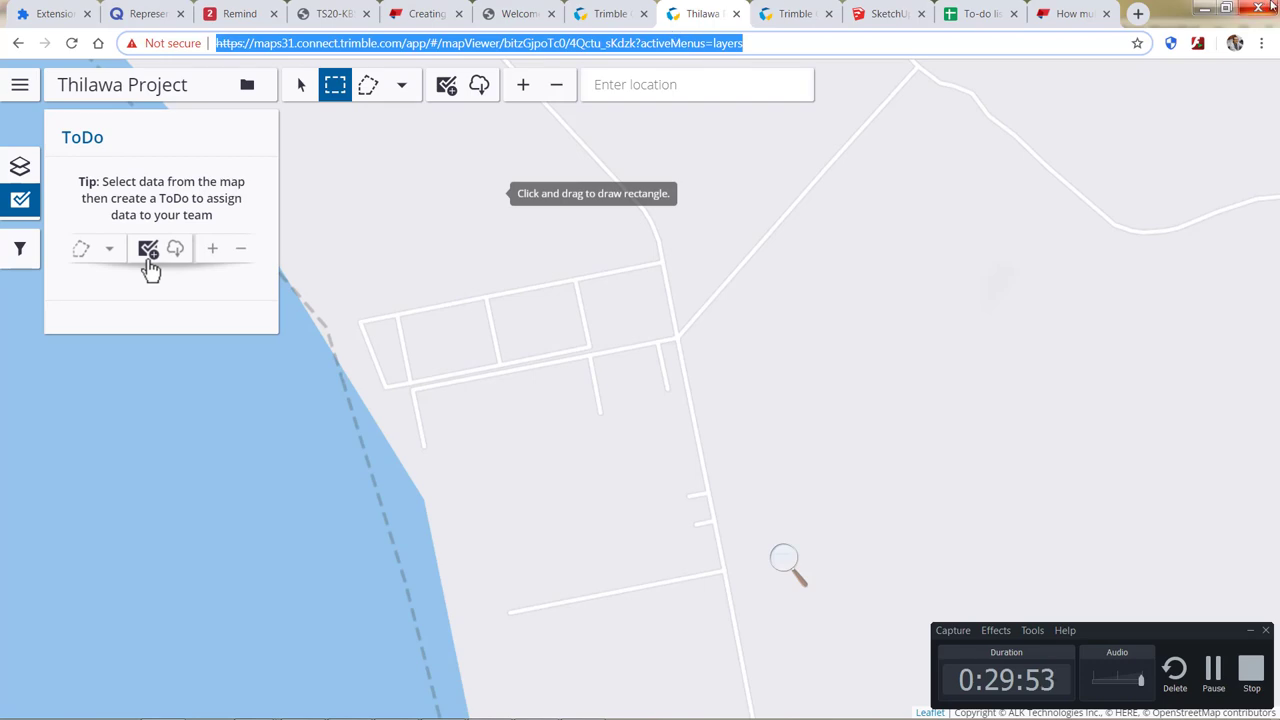
pyautogui.click(1205, 8)
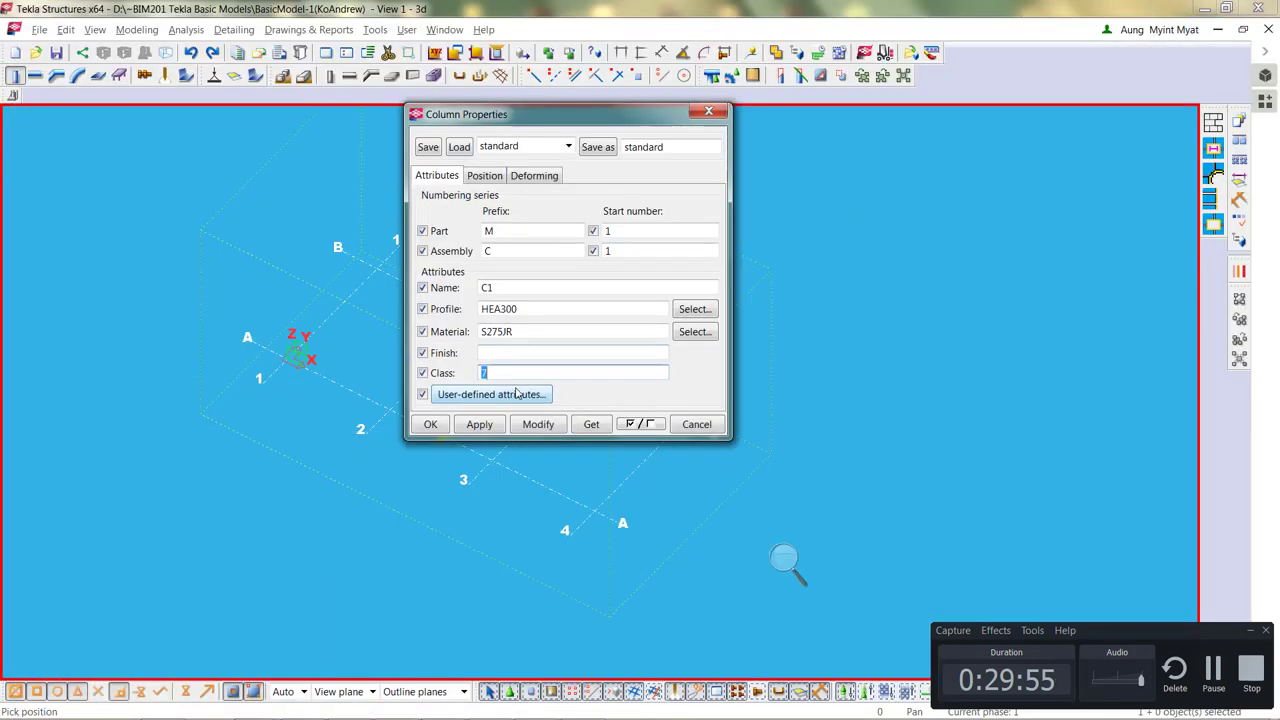
# Set the C1 column's class to 2
pyautogui.write('1')
pyautogui.press('BackSpace')
pyautogui.write('2')
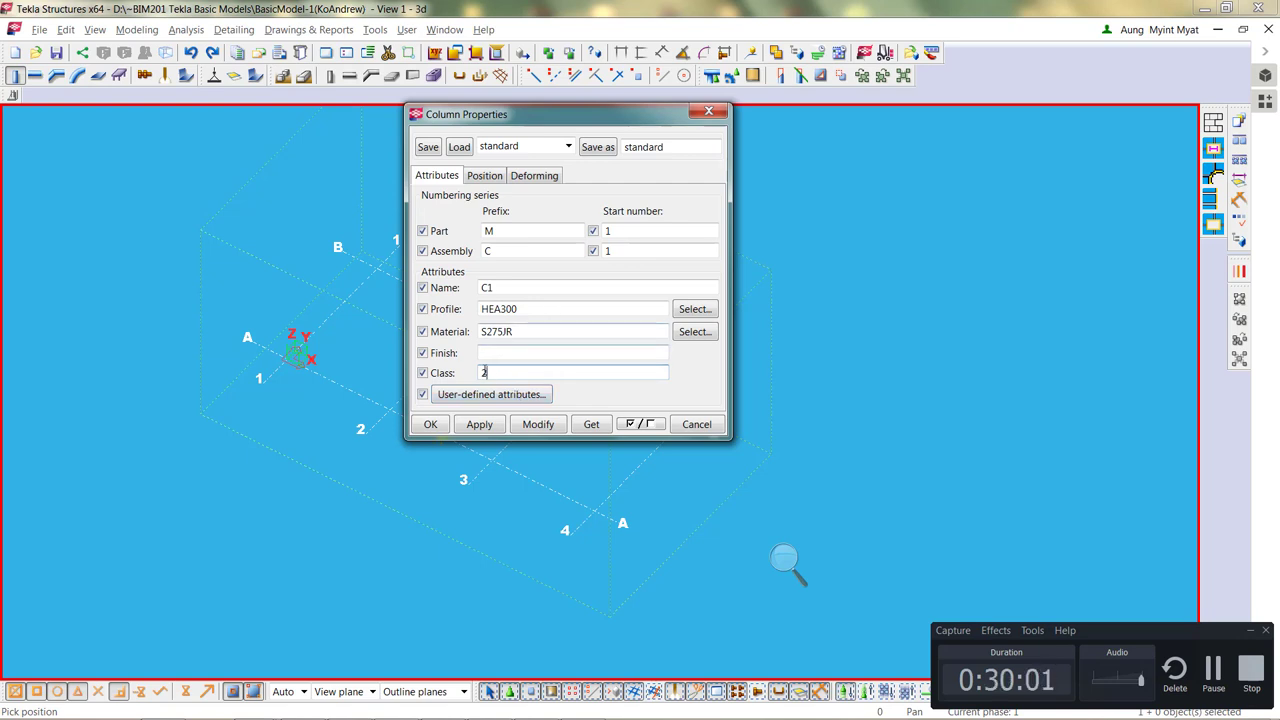
# Check the levels on the grid 1 section in Assignment-1.pdf and set the column's bottom level to 0 and top level to 6500
pyautogui.click(484, 178)
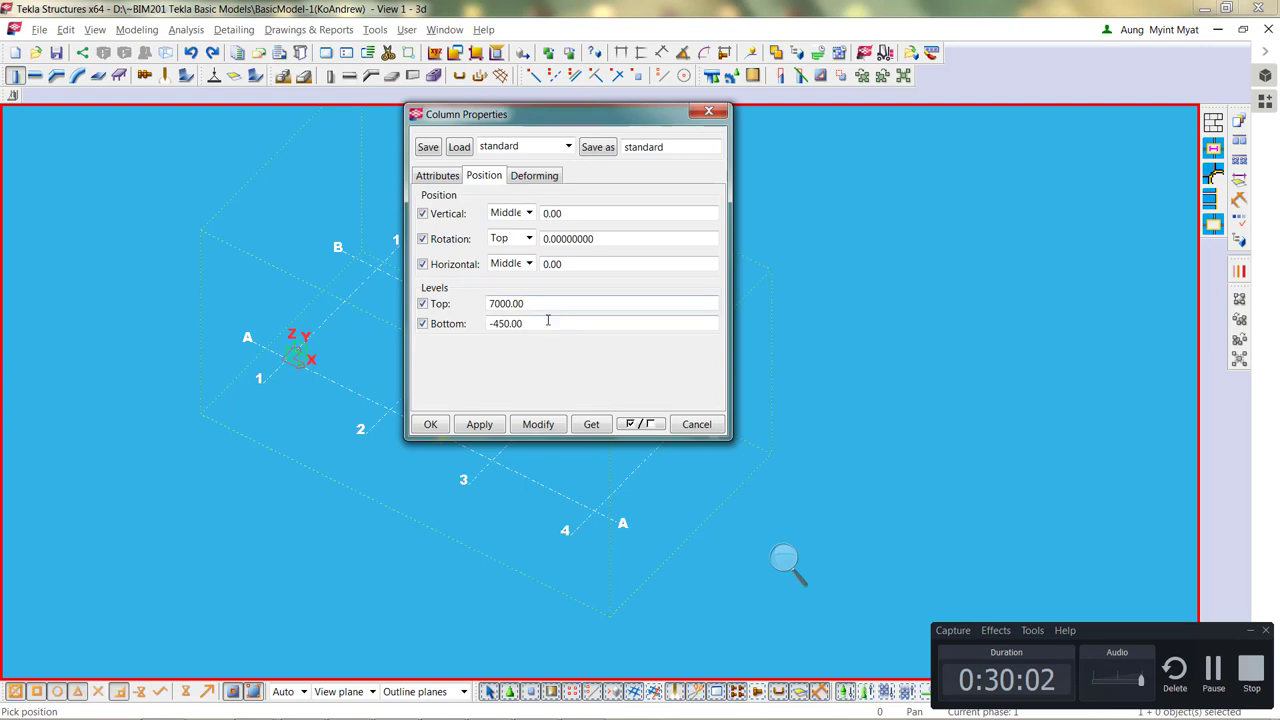
pyautogui.doubleClick(546, 322)
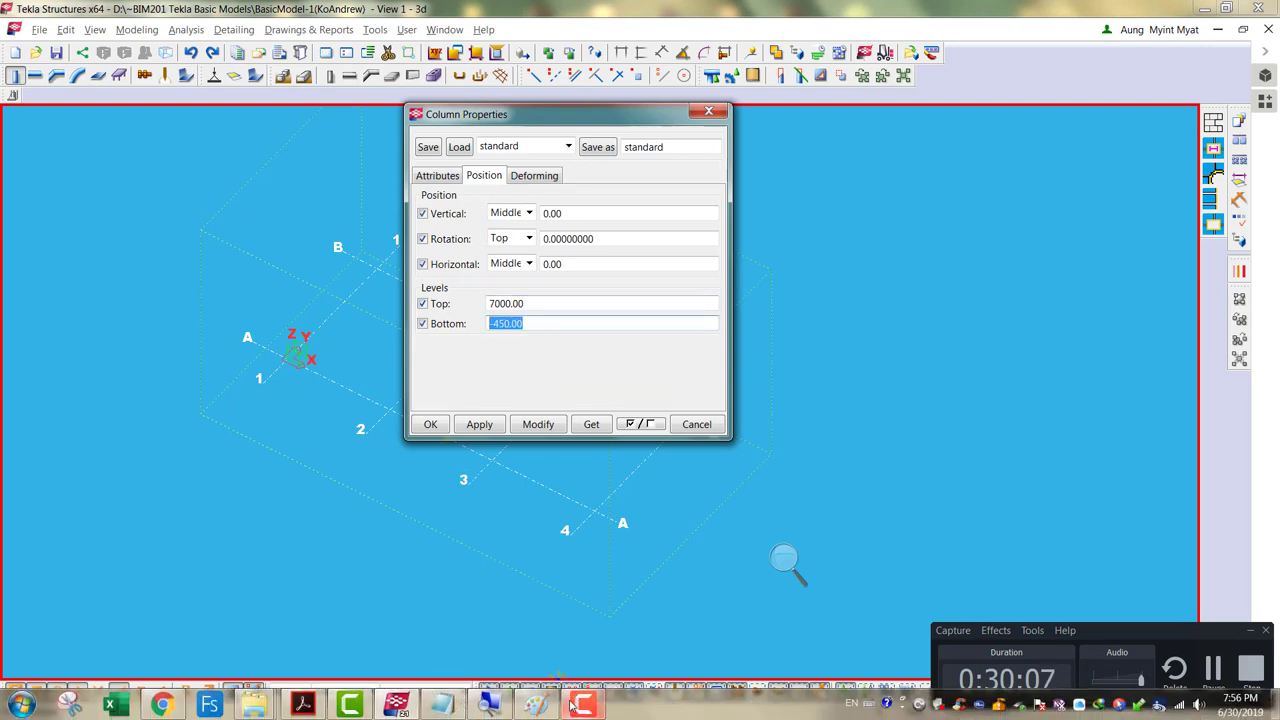
pyautogui.click(305, 704)
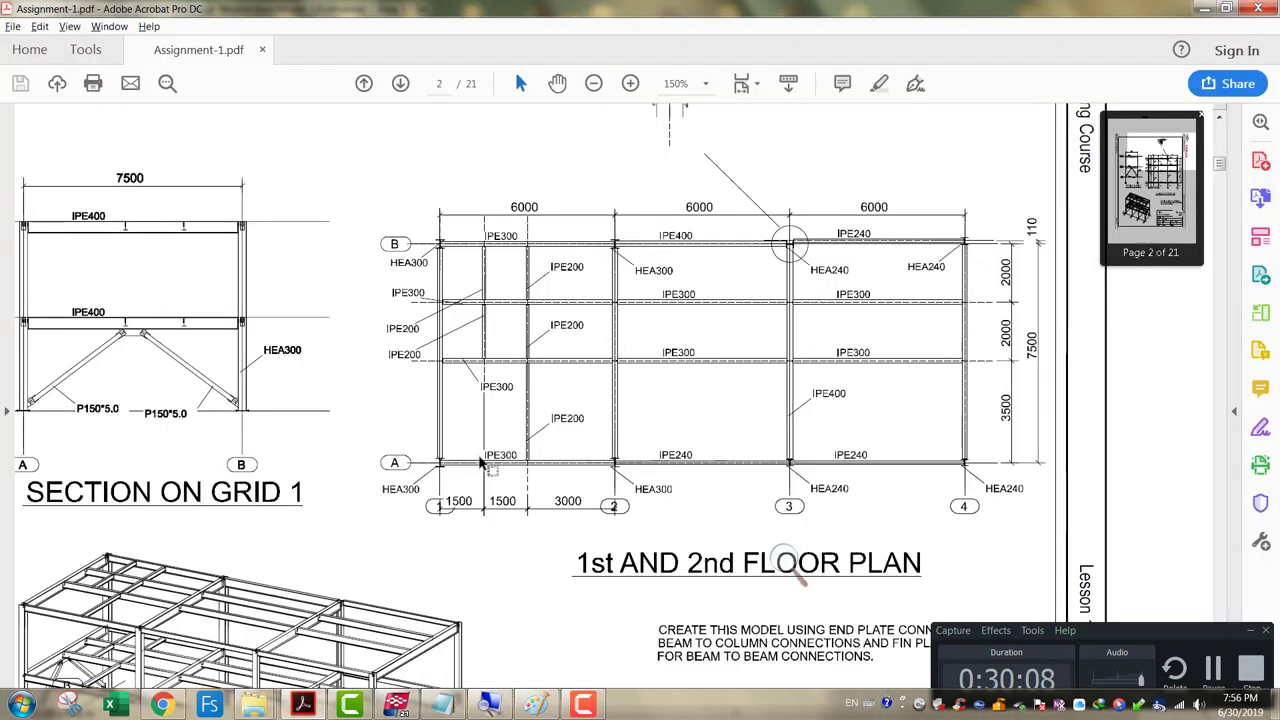
pyautogui.hscroll(-3, 498, 410)
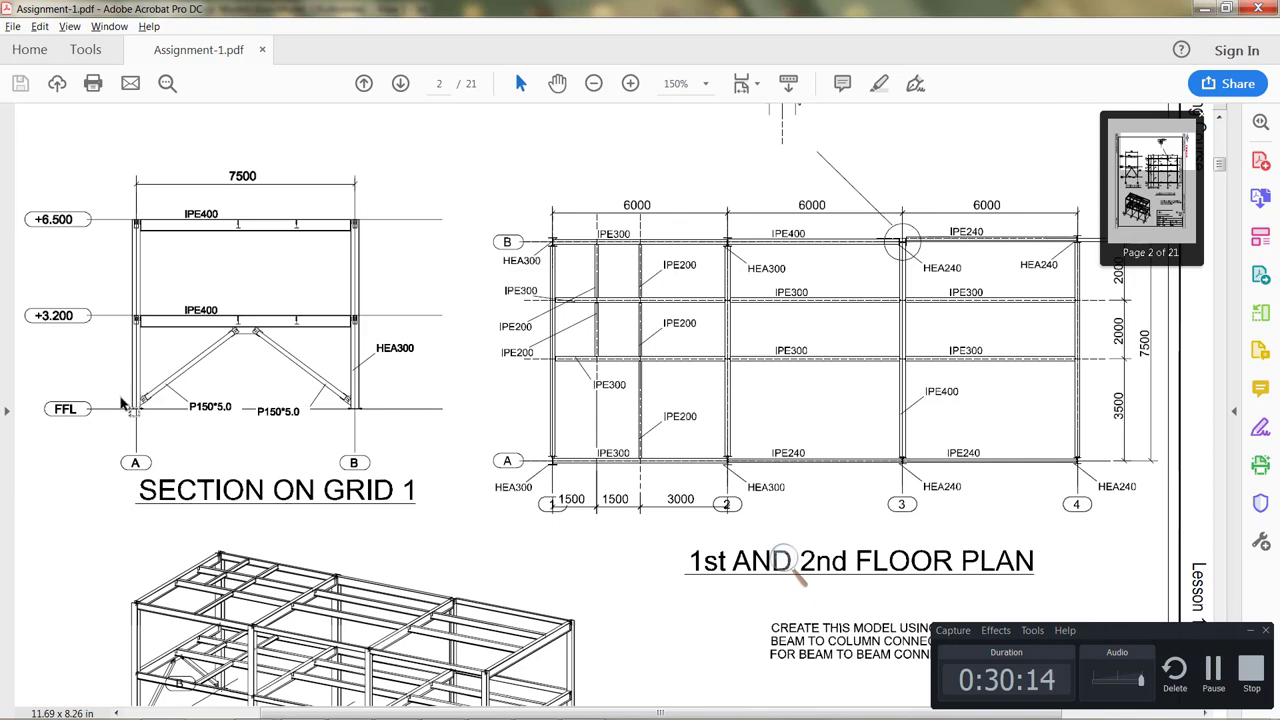
pyautogui.click(1203, 9)
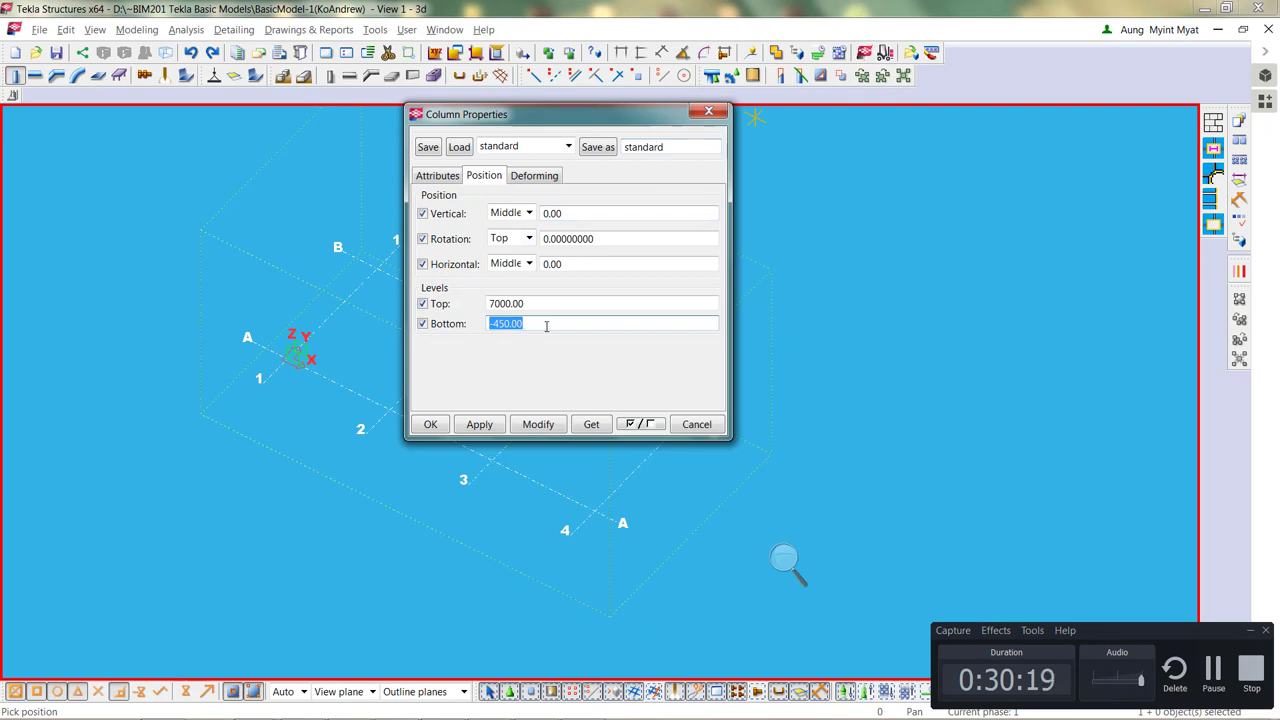
pyautogui.write('0')
pyautogui.hotkey('shift', 'Tab')
pyautogui.write('6500')
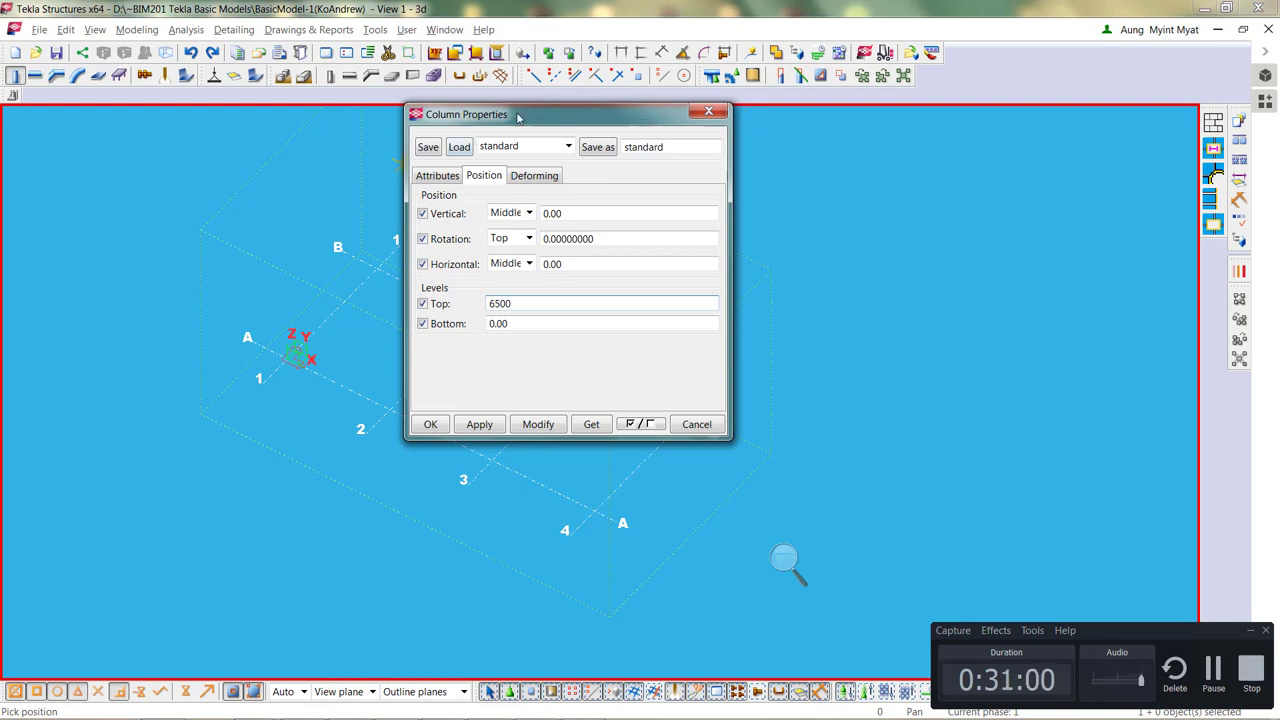
# Save the column properties as a new settings file named C1
pyautogui.doubleClick(669, 148)
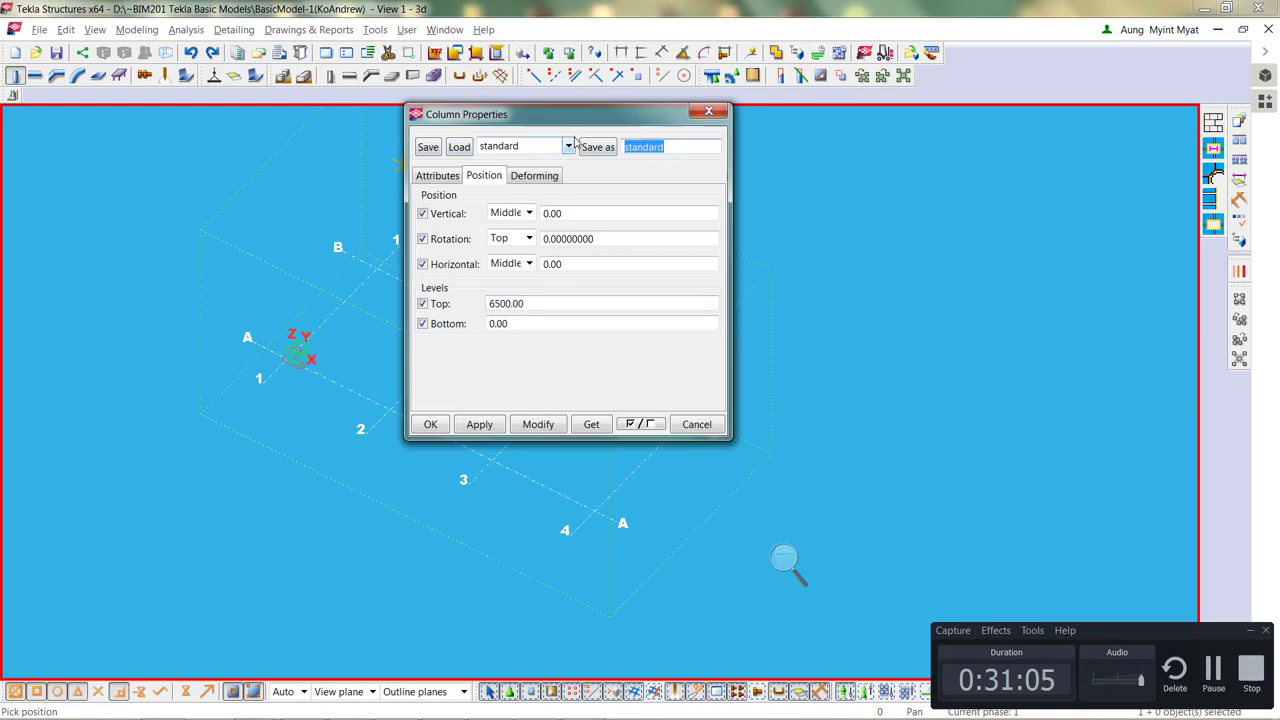
pyautogui.write('C1')
pyautogui.click(592, 147)
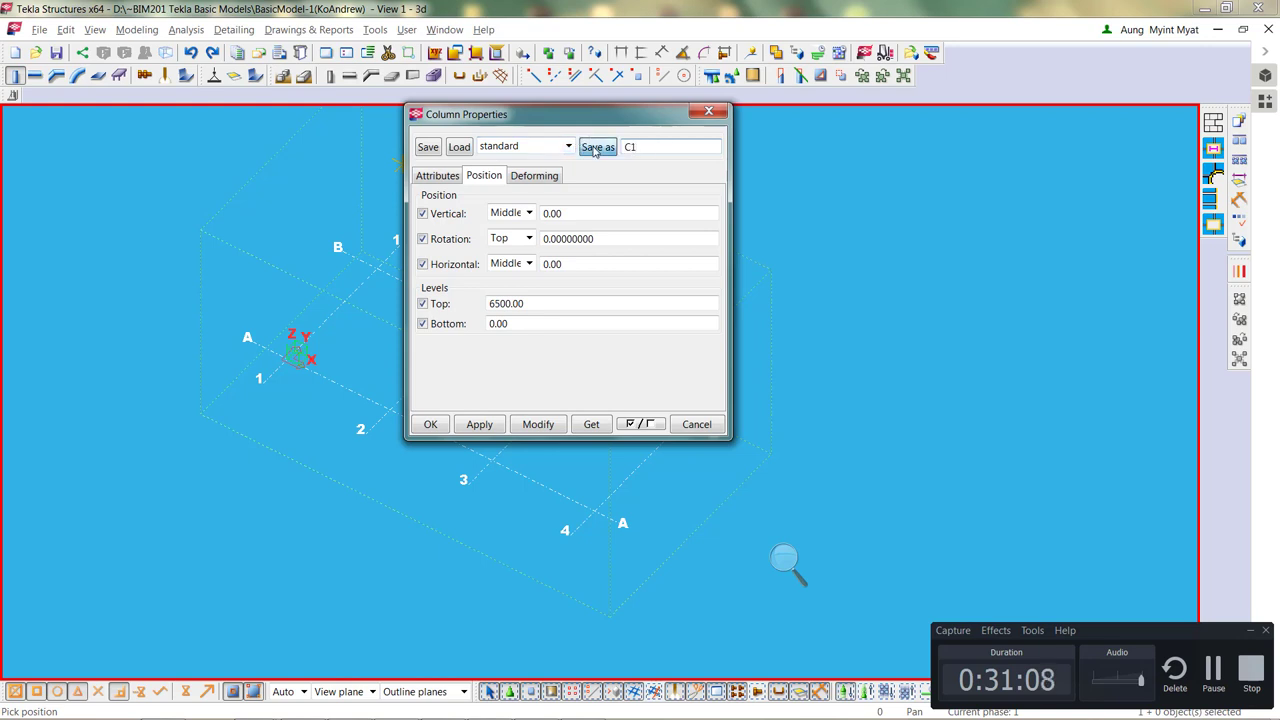
# Change the name in the column attributes to C2 for the second column type
pyautogui.click(440, 177)
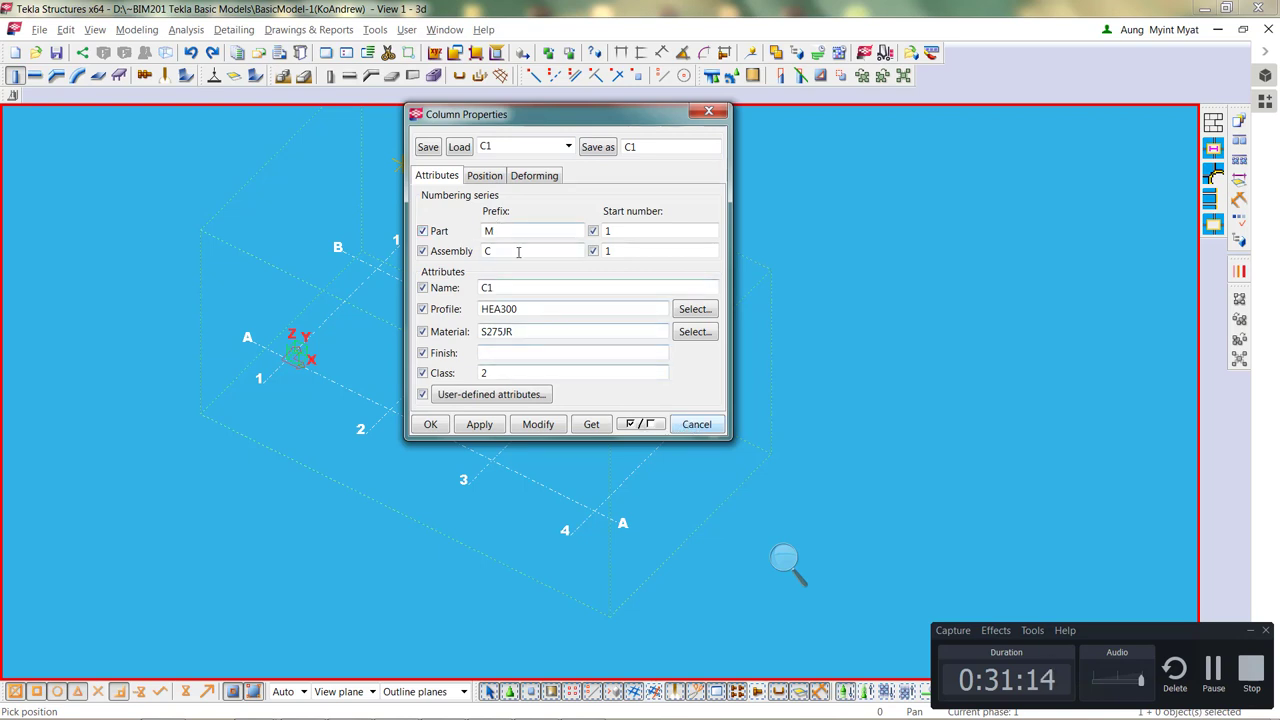
pyautogui.click(526, 285)
pyautogui.press('BackSpace')
pyautogui.write('2')
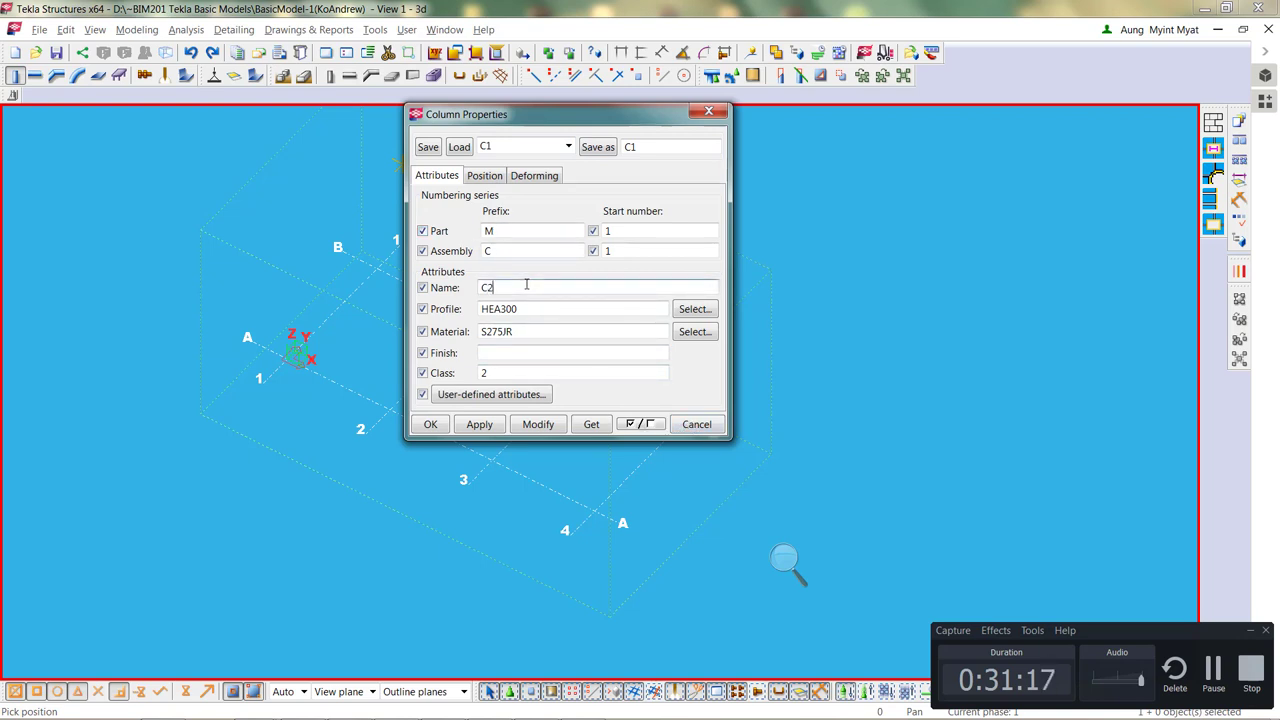
# Set the profile of the C2 column to HEA240 from the European HEA sections in the profile catalog
pyautogui.click(537, 304)
pyautogui.press('BackSpace')
pyautogui.press('BackSpace')
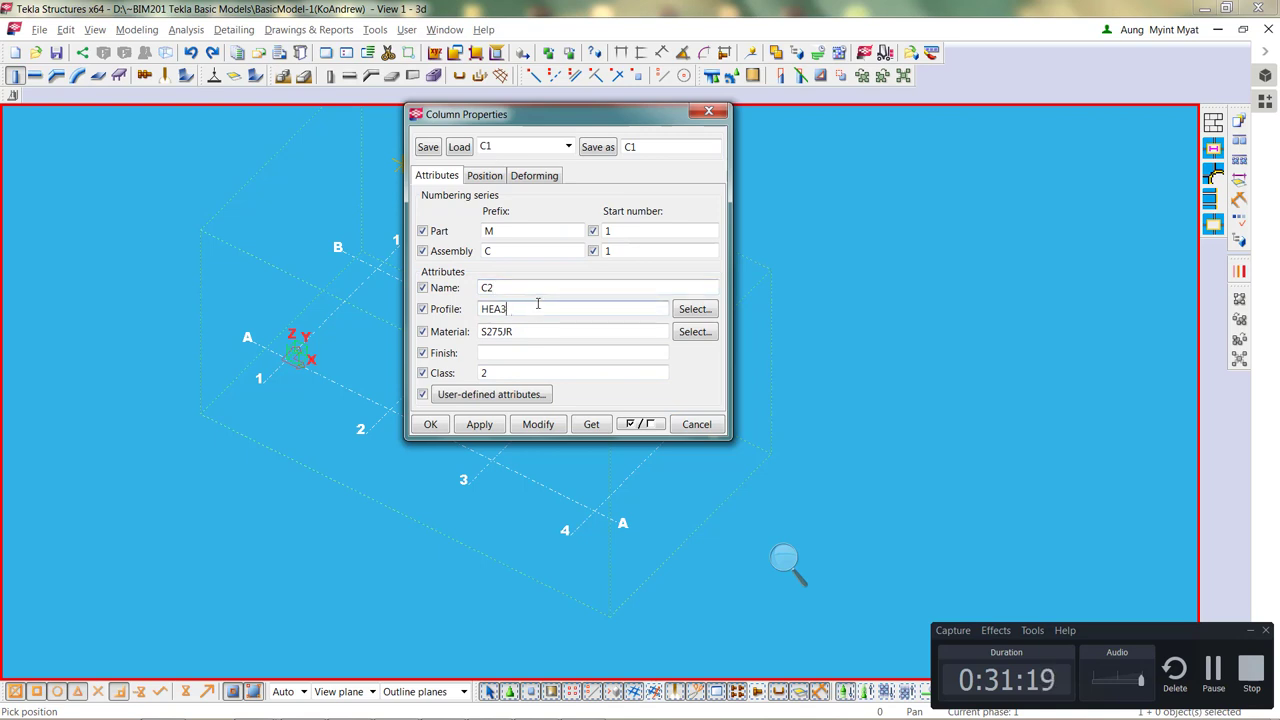
pyautogui.write('240')
pyautogui.click(695, 308)
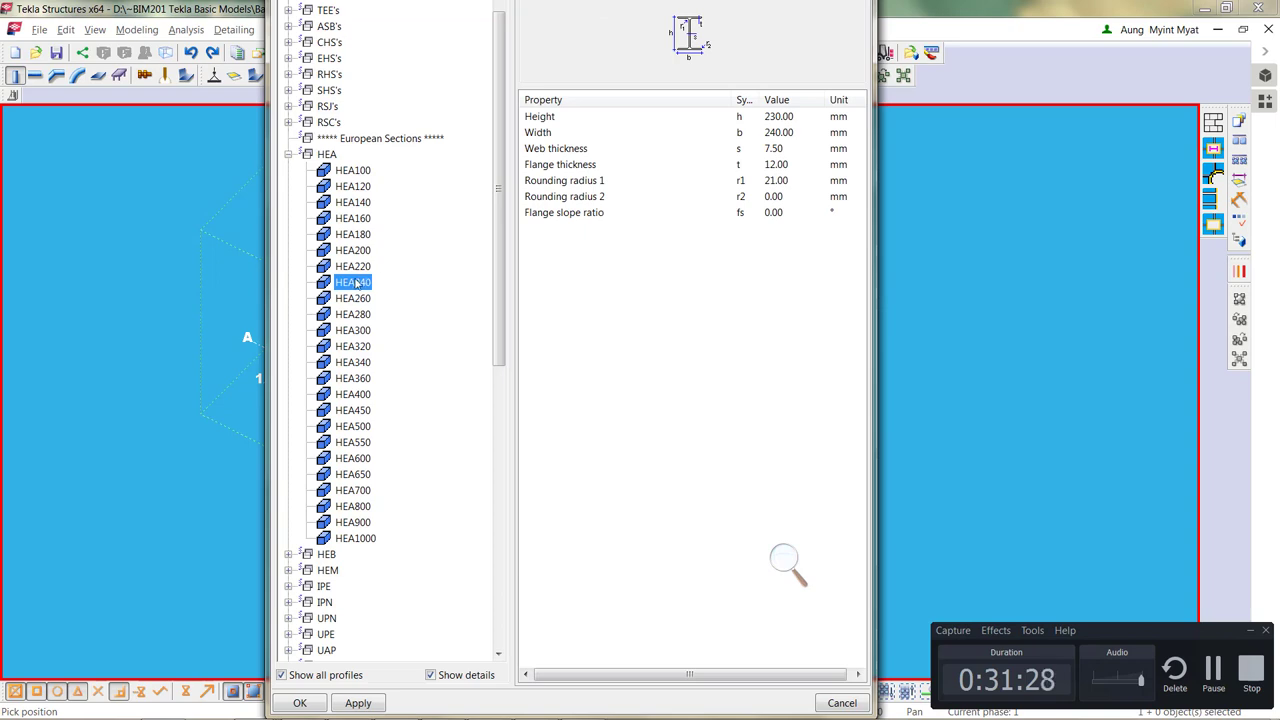
pyautogui.doubleClick(355, 284)
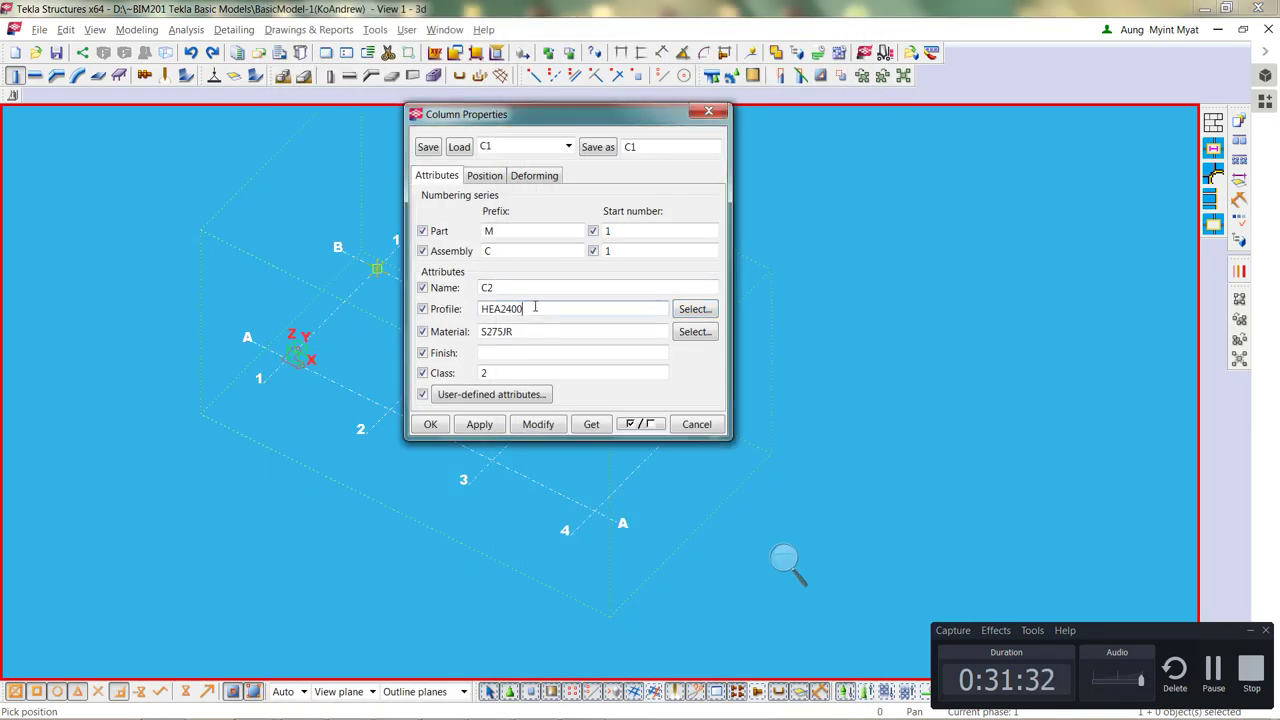
# Correct the column's profile entry to HEA240 and save the properties over the C1 settings file
pyautogui.click(538, 424)
pyautogui.click(427, 148)
pyautogui.click(427, 148)
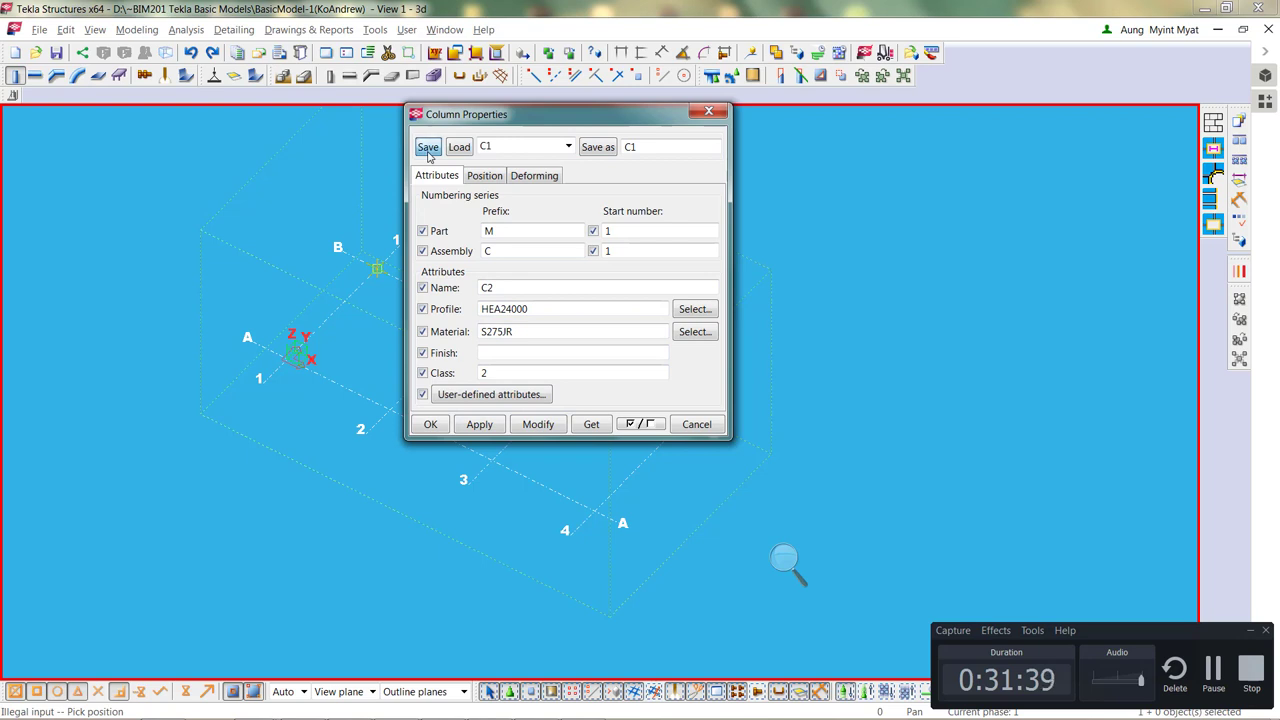
pyautogui.click(541, 308)
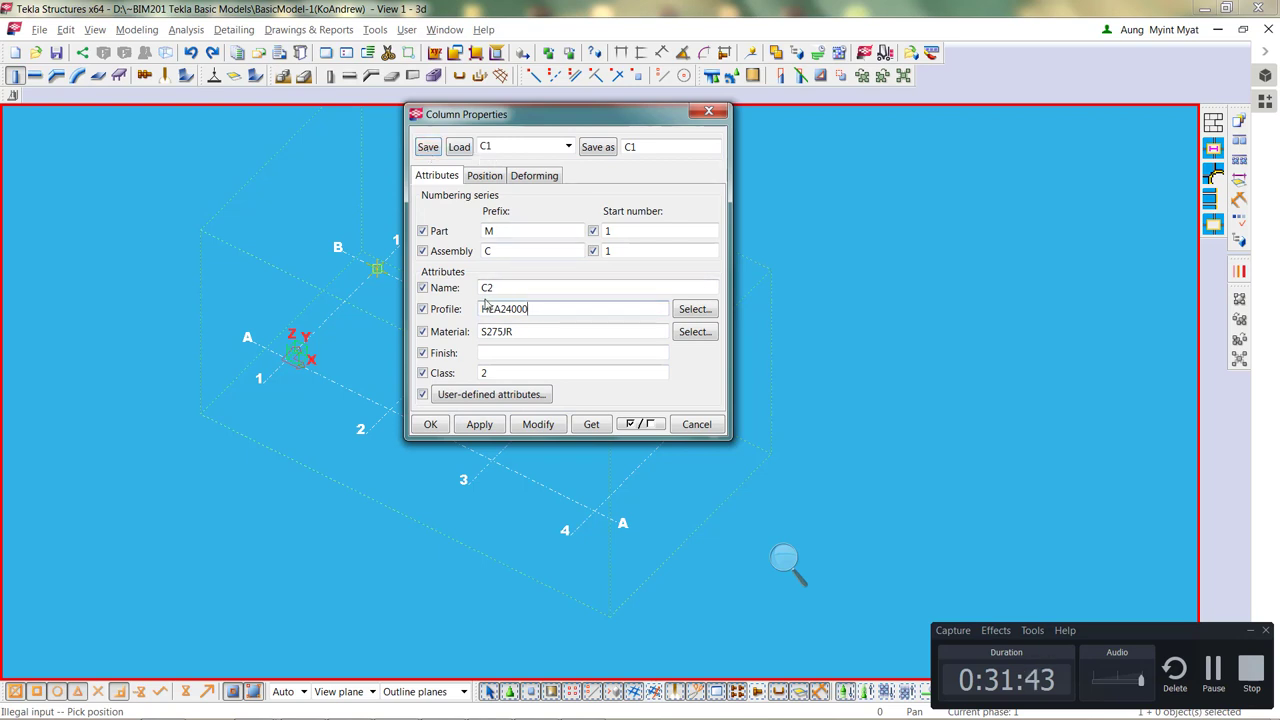
pyautogui.press('BackSpace')
pyautogui.write('0')
pyautogui.press('BackSpace')
pyautogui.click(430, 147)
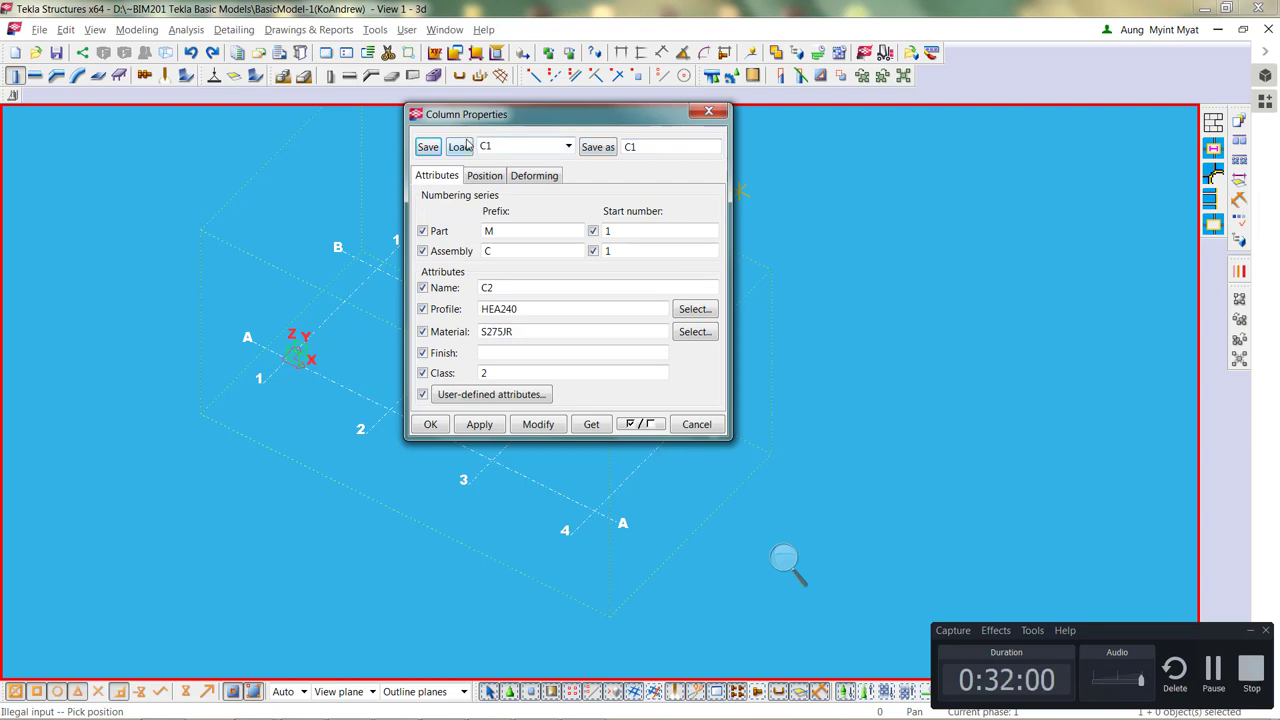
# Restore the column name C1 and profile HEA300, and save them to the C1 settings file
pyautogui.click(511, 288)
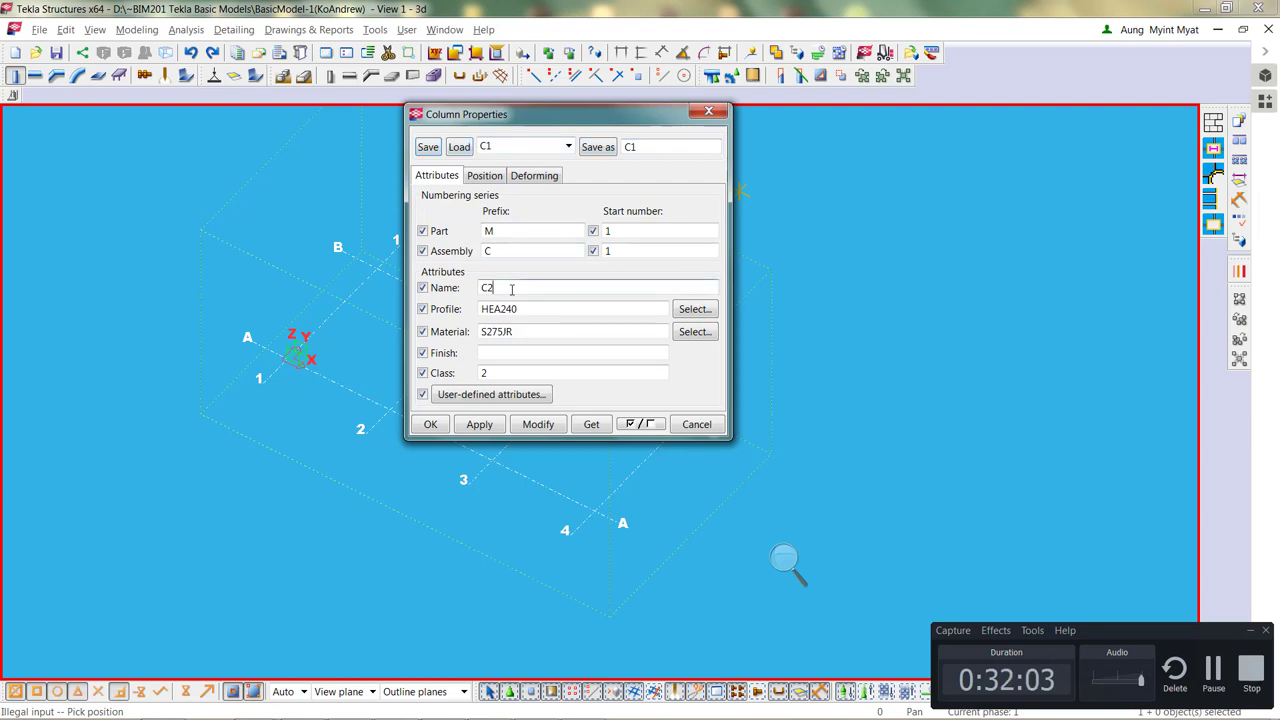
pyautogui.press('BackSpace')
pyautogui.write('1')
pyautogui.click(528, 309)
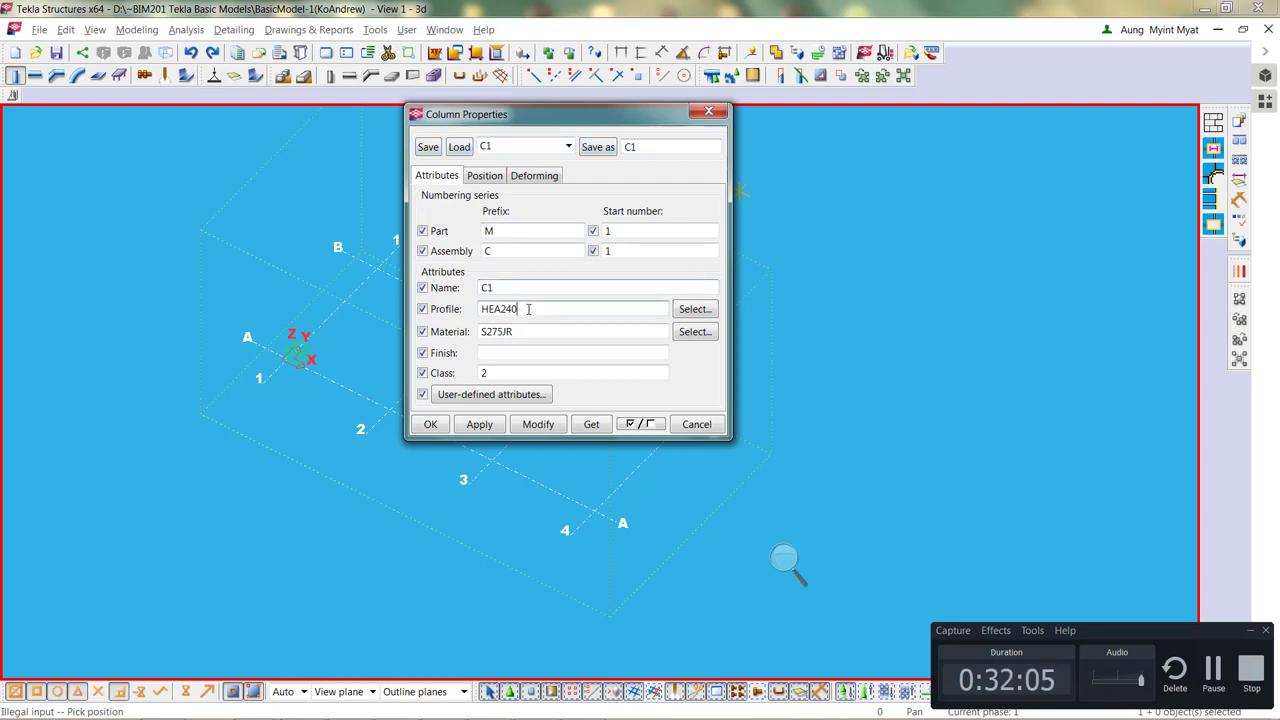
pyautogui.press('BackSpace')
pyautogui.write('300')
pyautogui.click(428, 147)
# Enter C2 as both the new settings file name and the column name in the column properties
pyautogui.click(512, 286)
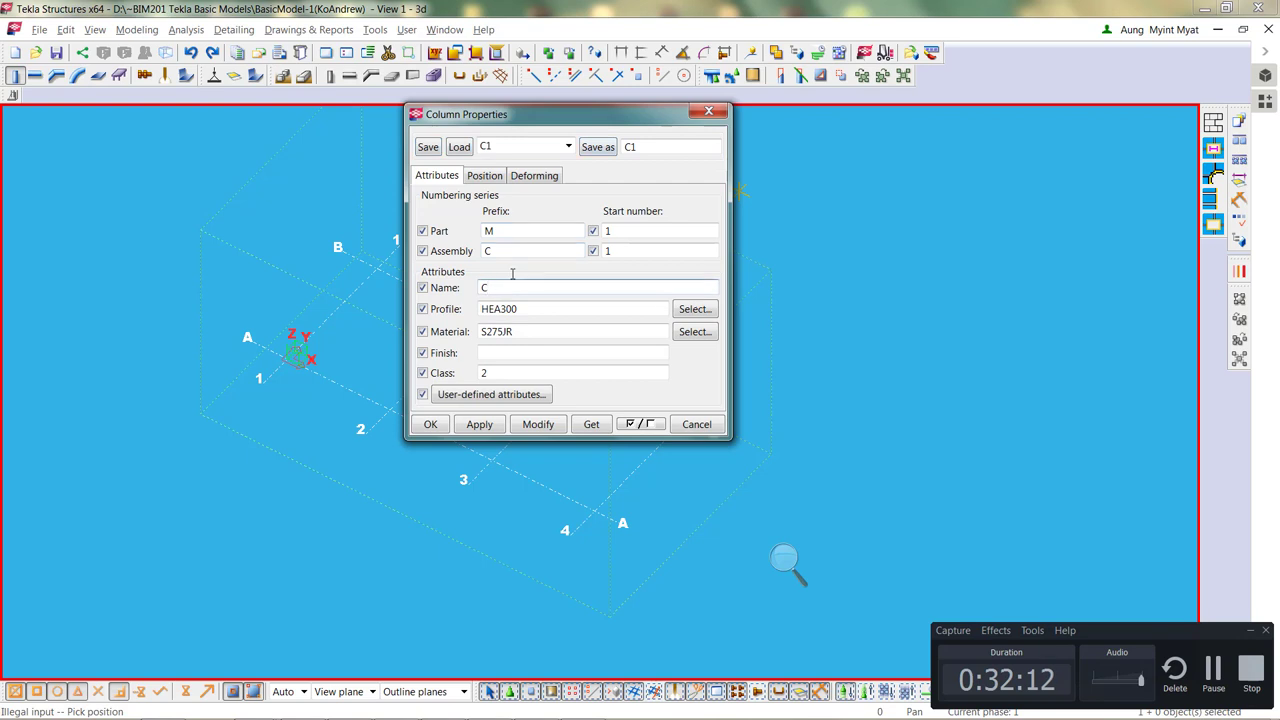
pyautogui.click(680, 146)
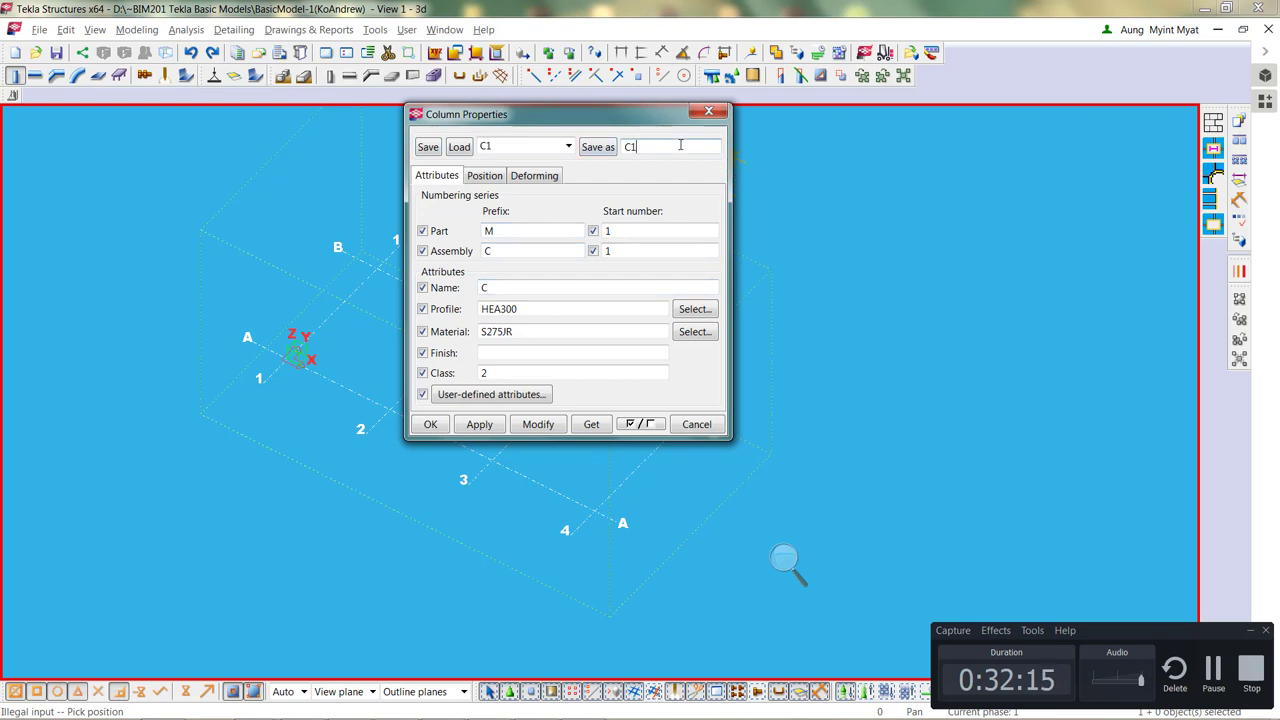
pyautogui.write('2')
pyautogui.hotkey('shift', 'Home')
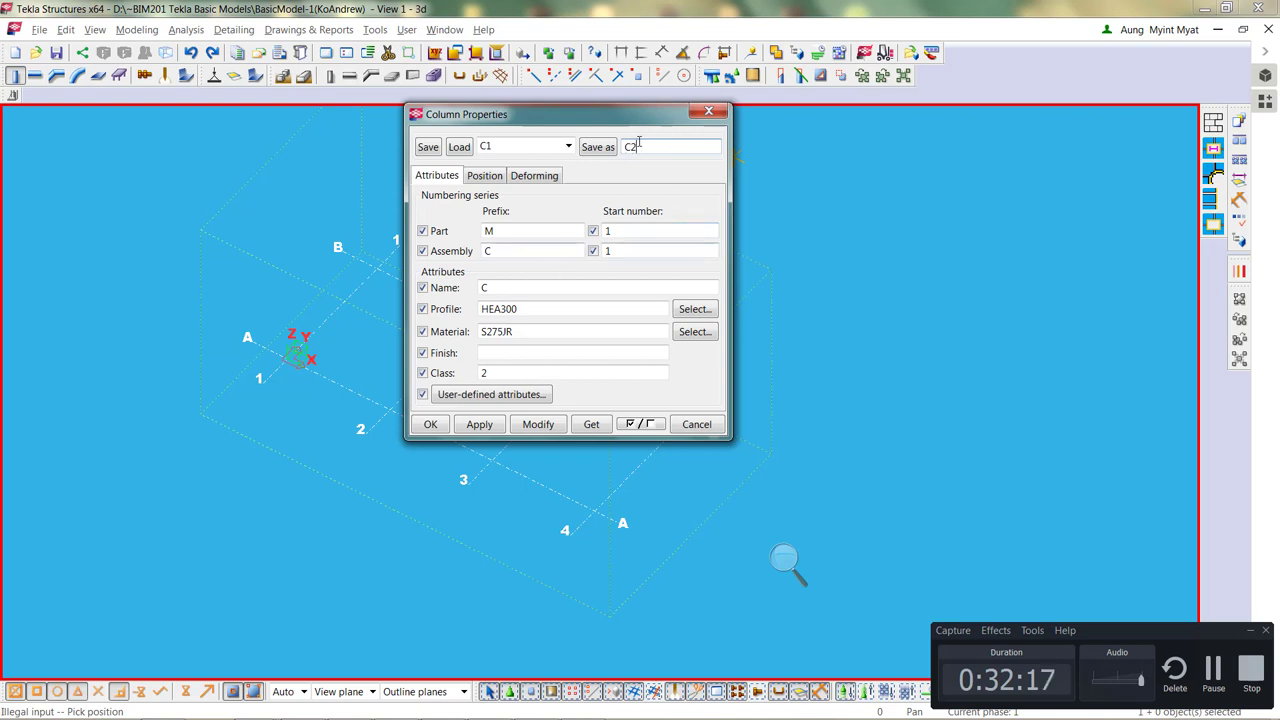
pyautogui.click(519, 287)
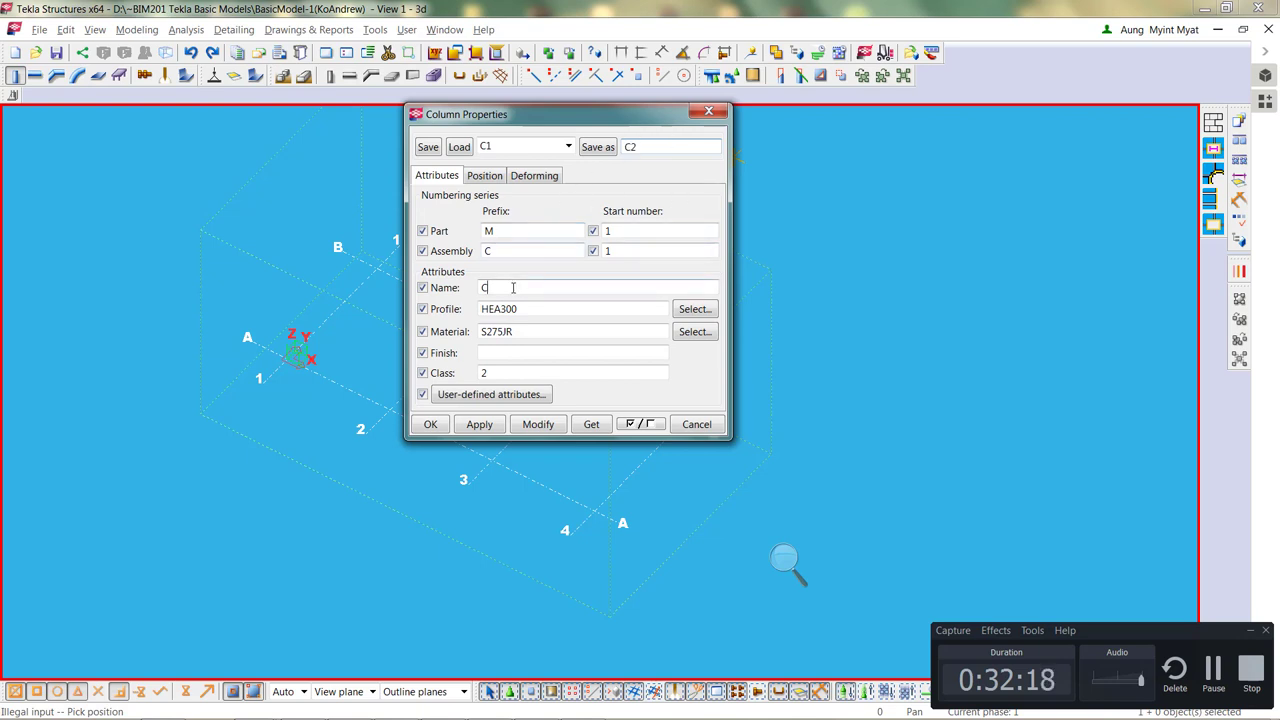
pyautogui.hotkey('shift', 'Home')
pyautogui.write('C2')
pyautogui.press('Tab')
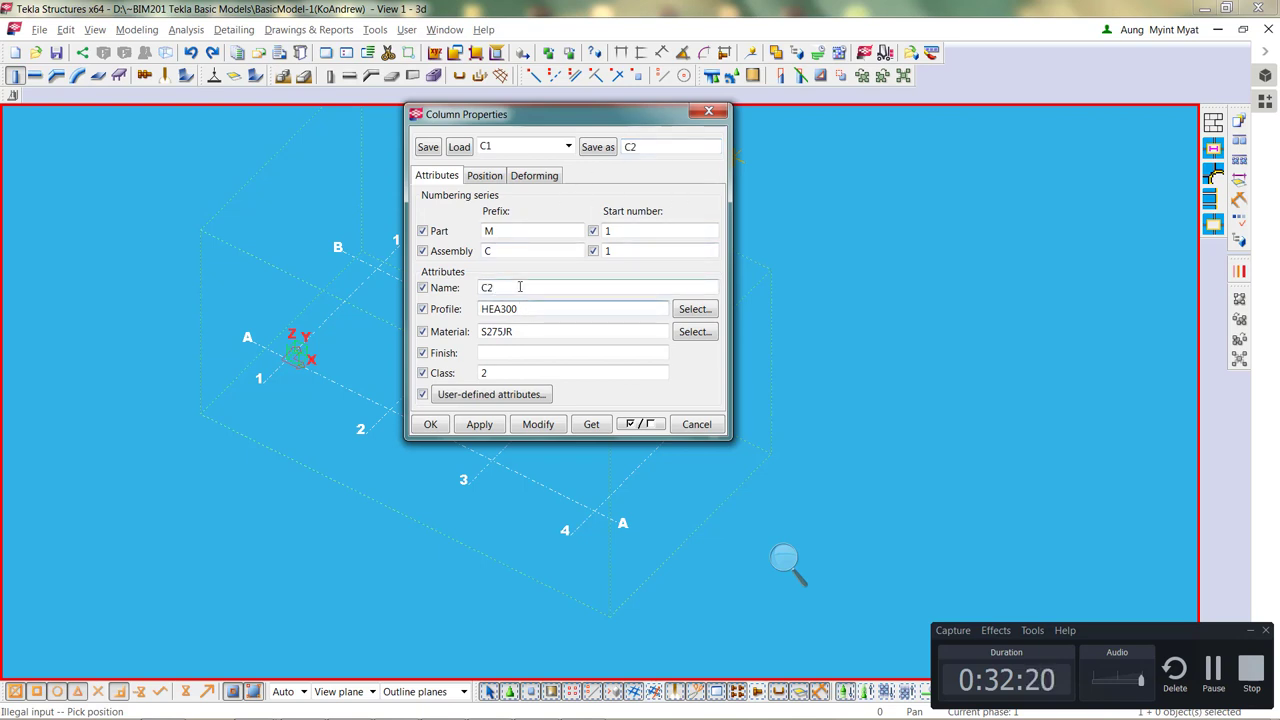
# Set the C2 column's profile to HEA240 and save the properties as a new settings file named C2
pyautogui.press('BackSpace')
pyautogui.press('BackSpace')
pyautogui.press('BackSpace')
pyautogui.write('240')
pyautogui.click(597, 148)
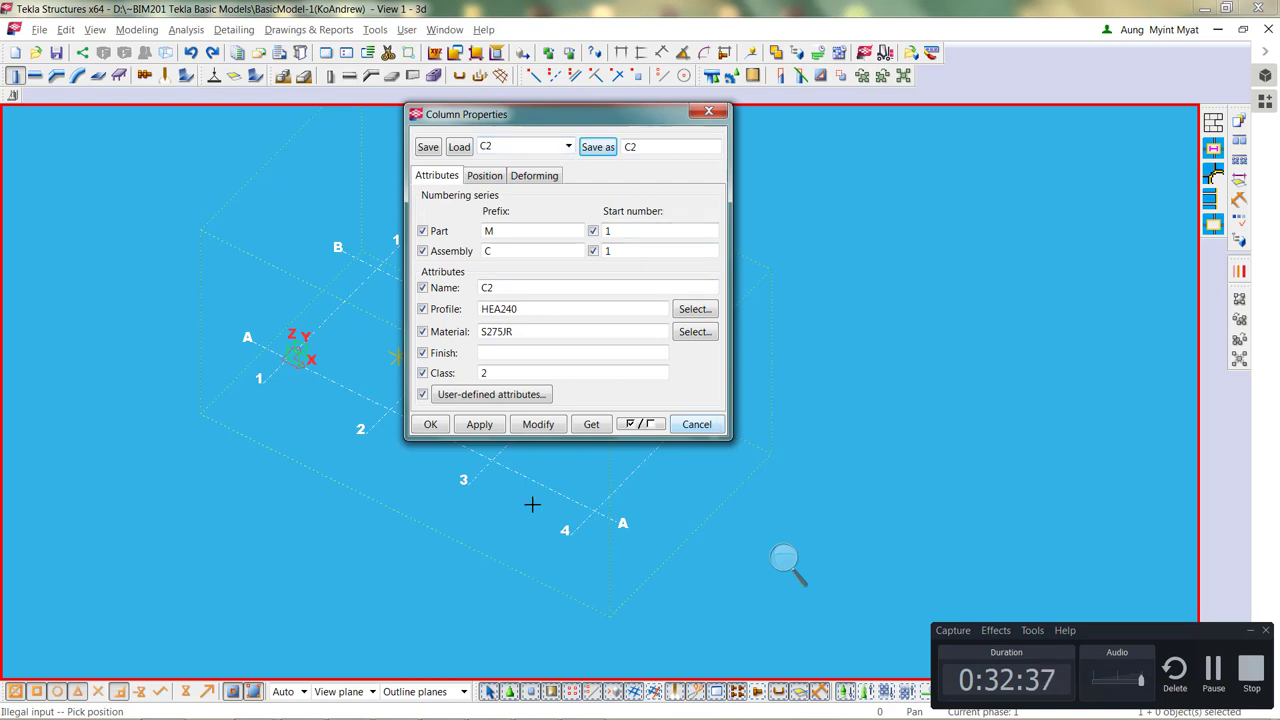
# Check the beam sizes on the Assignment-1.pdf floor plan and add the line B1-IPE400 to the Notepad list
pyautogui.click(300, 705)
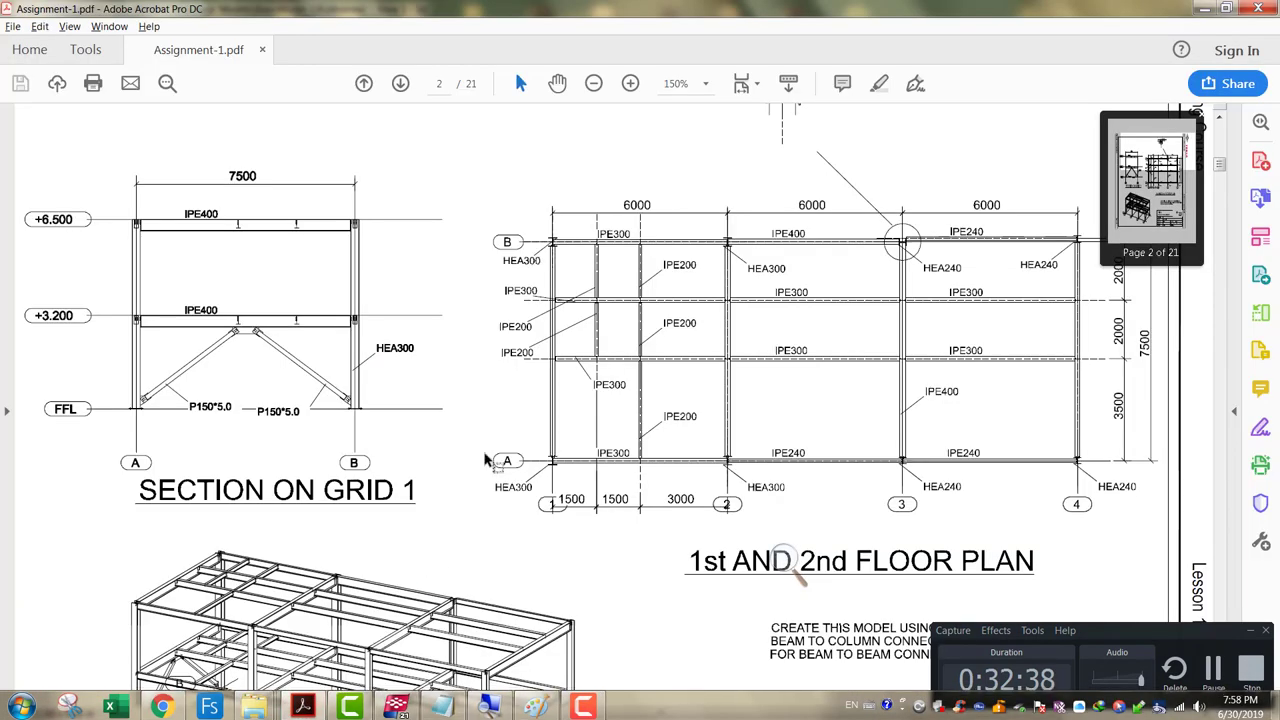
pyautogui.keyDown('ctrl'); pyautogui.scroll(2, 588, 364); pyautogui.keyUp('ctrl')
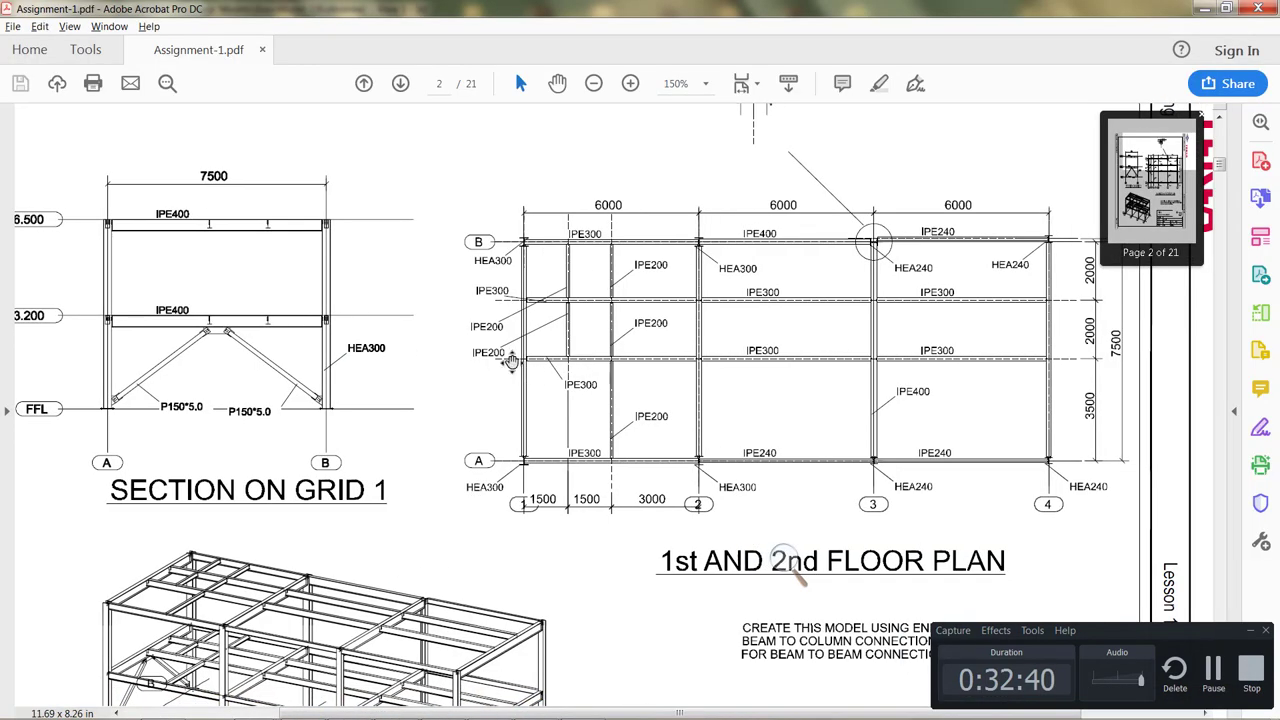
pyautogui.keyDown('shift'); pyautogui.hscroll(3, 543, 366); pyautogui.keyUp('shift')
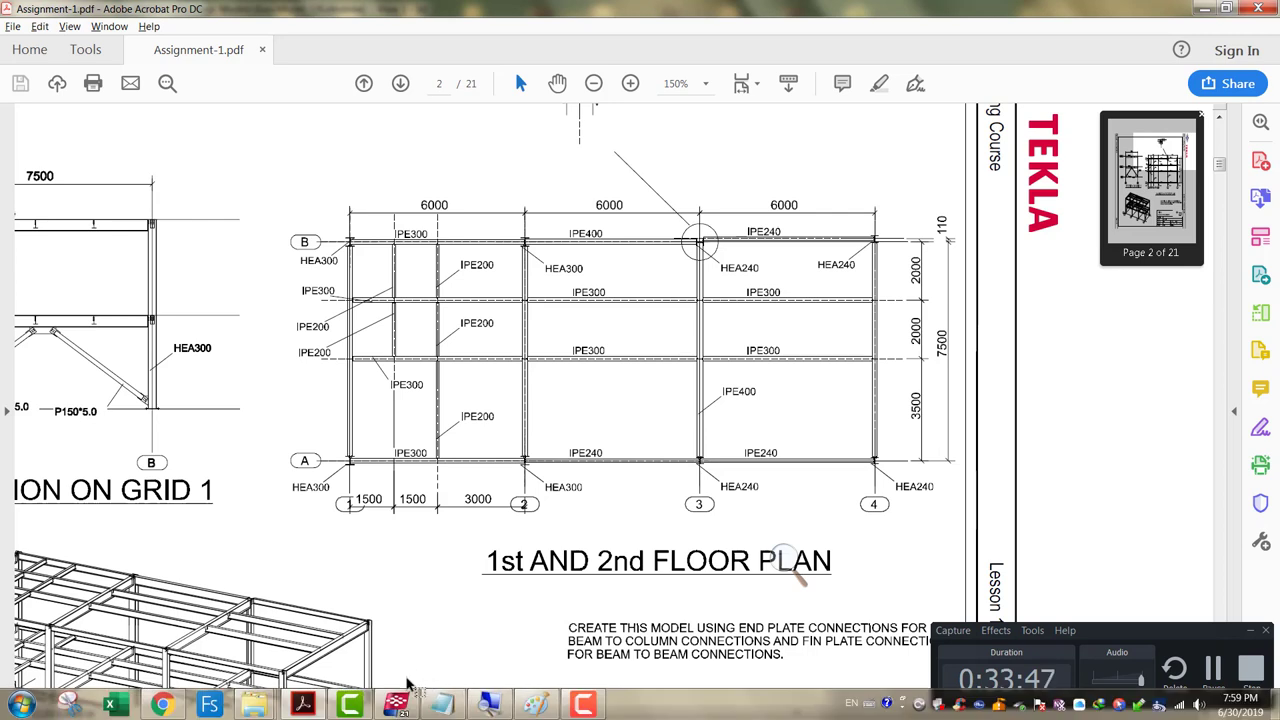
pyautogui.click(446, 705)
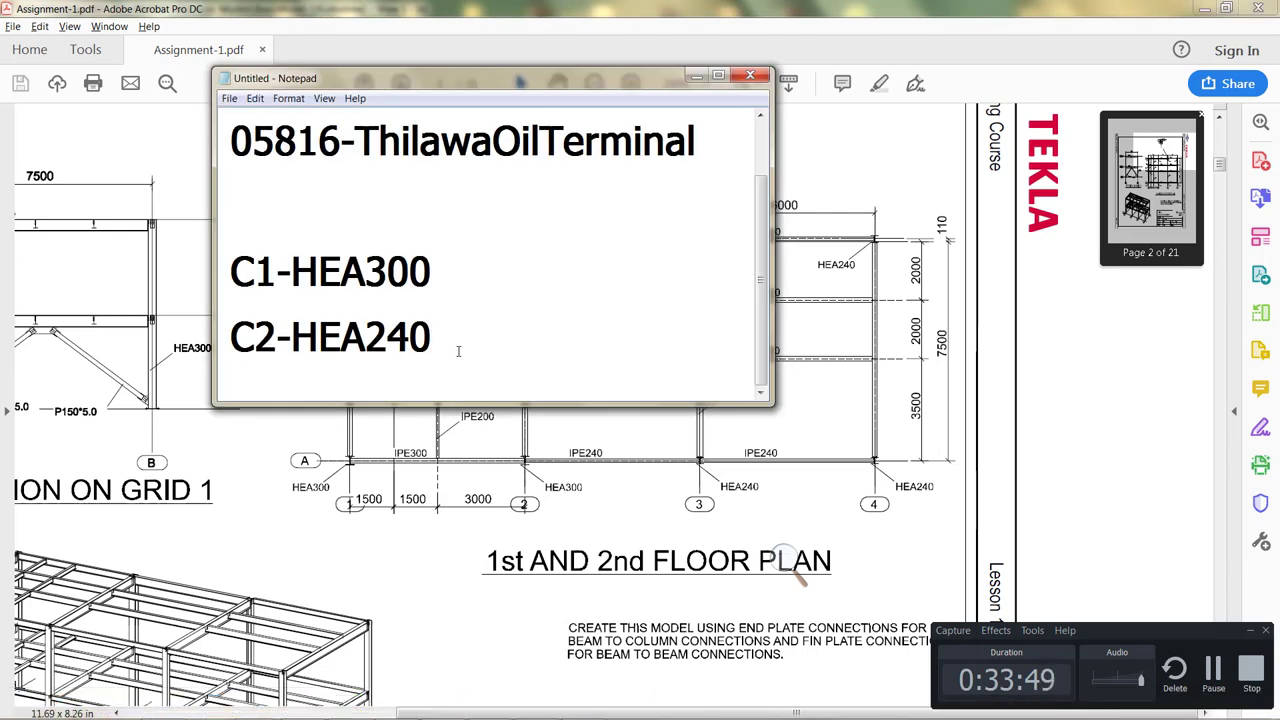
pyautogui.press('Return')
pyautogui.write('B1')
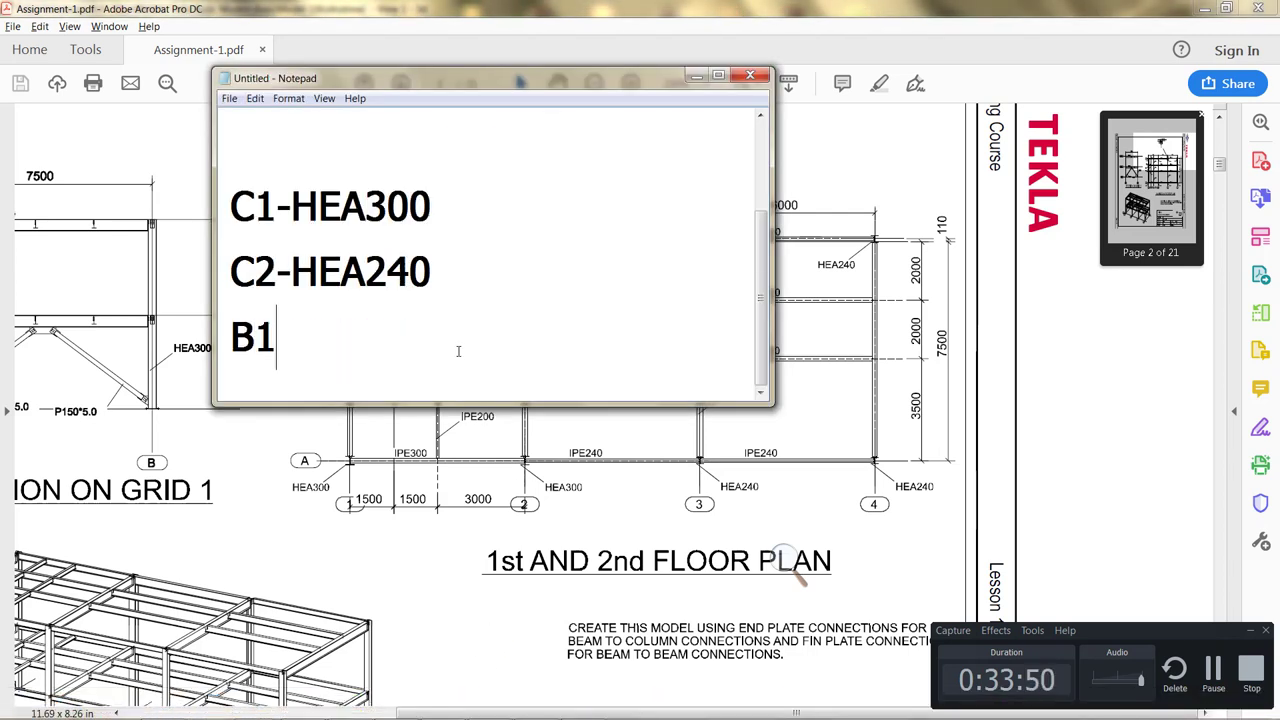
pyautogui.write('-IPE')
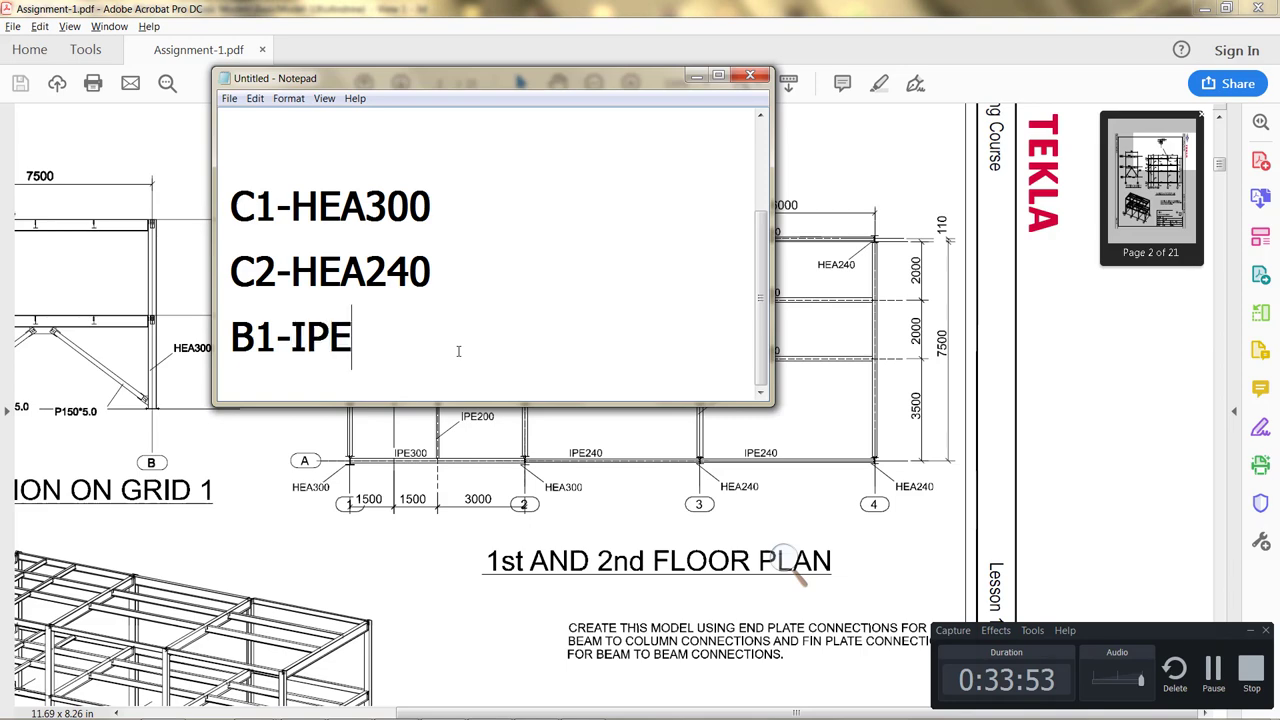
pyautogui.moveTo(624, 83)
pyautogui.mouseDown()
pyautogui.moveTo(531, 80)
pyautogui.moveTo(318, 173)
pyautogui.moveTo(688, 217)
pyautogui.mouseUp()
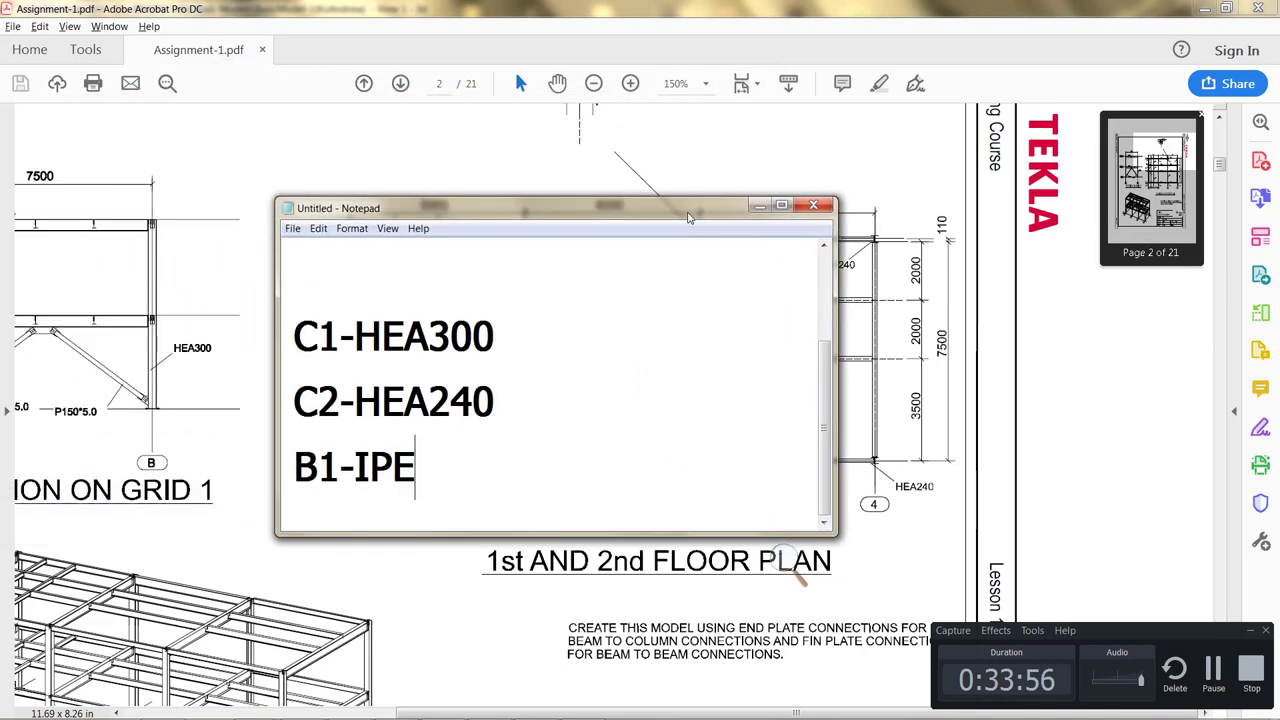
pyautogui.write('400')
# Add the line B2-IPE300 to the Notepad list, moving its window aside to check the floor plan
pyautogui.press('Return')
pyautogui.write('B')
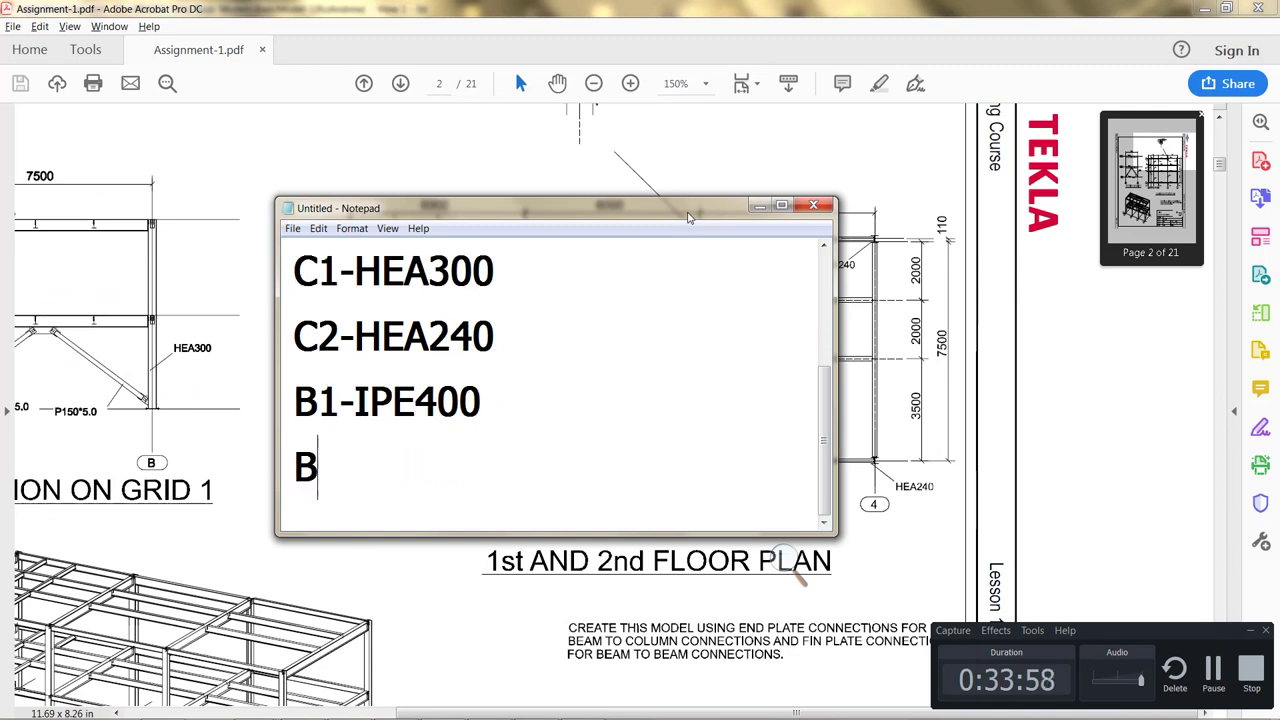
pyautogui.write('2-')
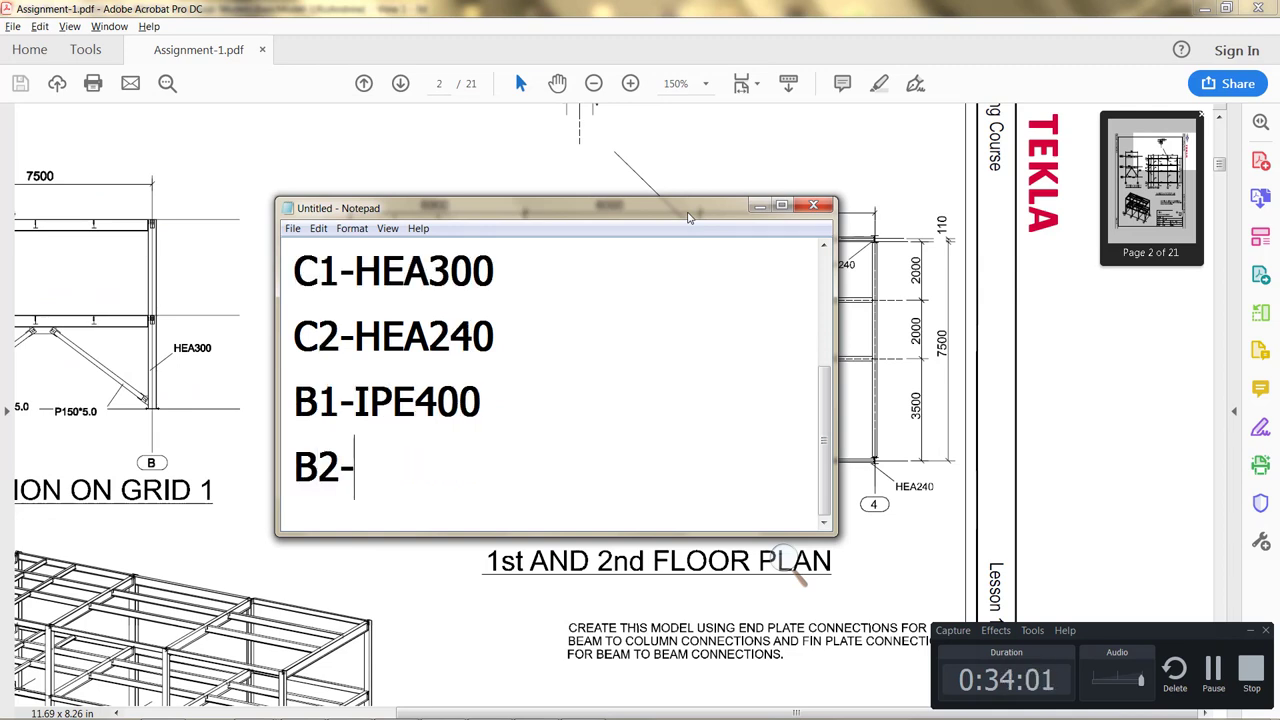
pyautogui.write('IPE')
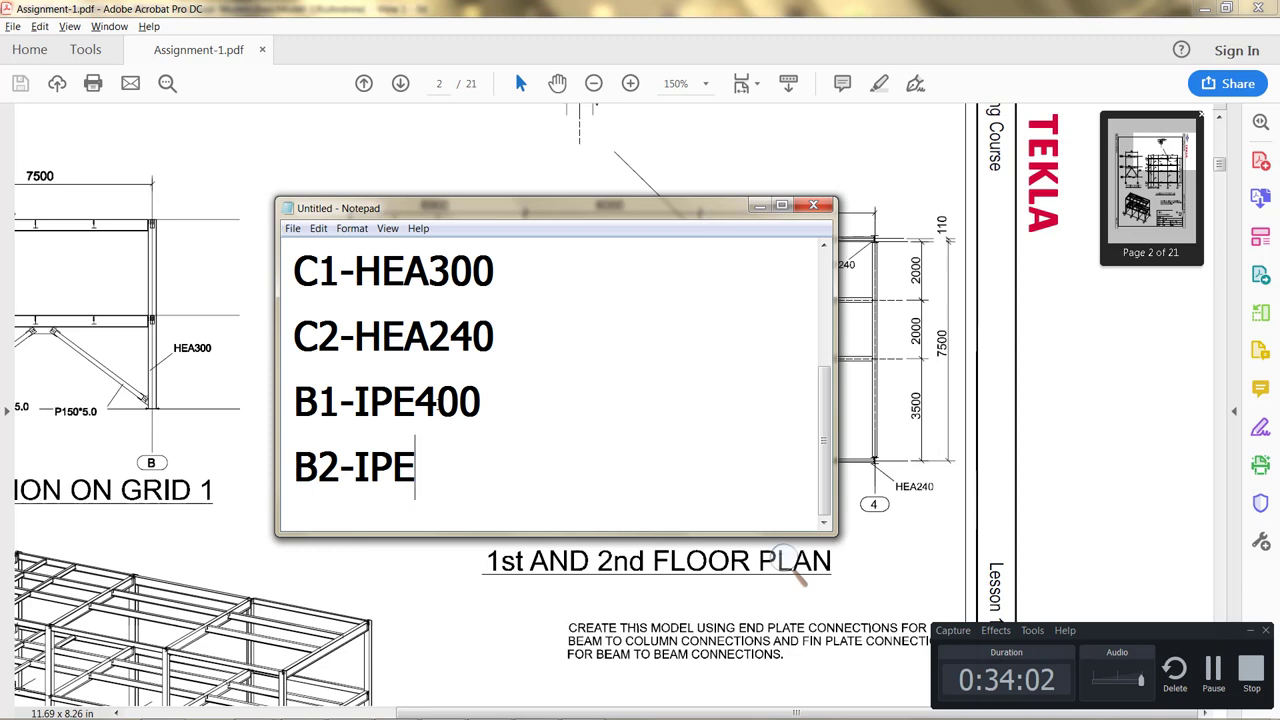
pyautogui.moveTo(340, 467); pyautogui.dragTo(468, 472)
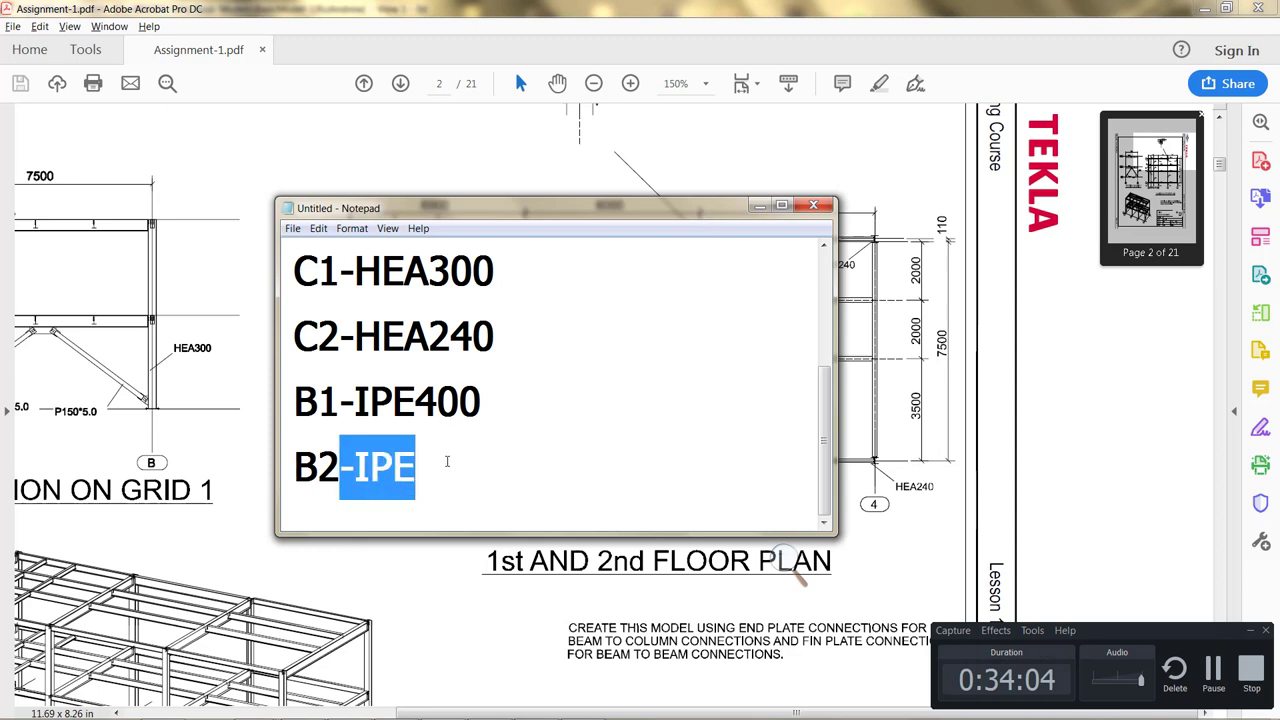
pyautogui.click(447, 461)
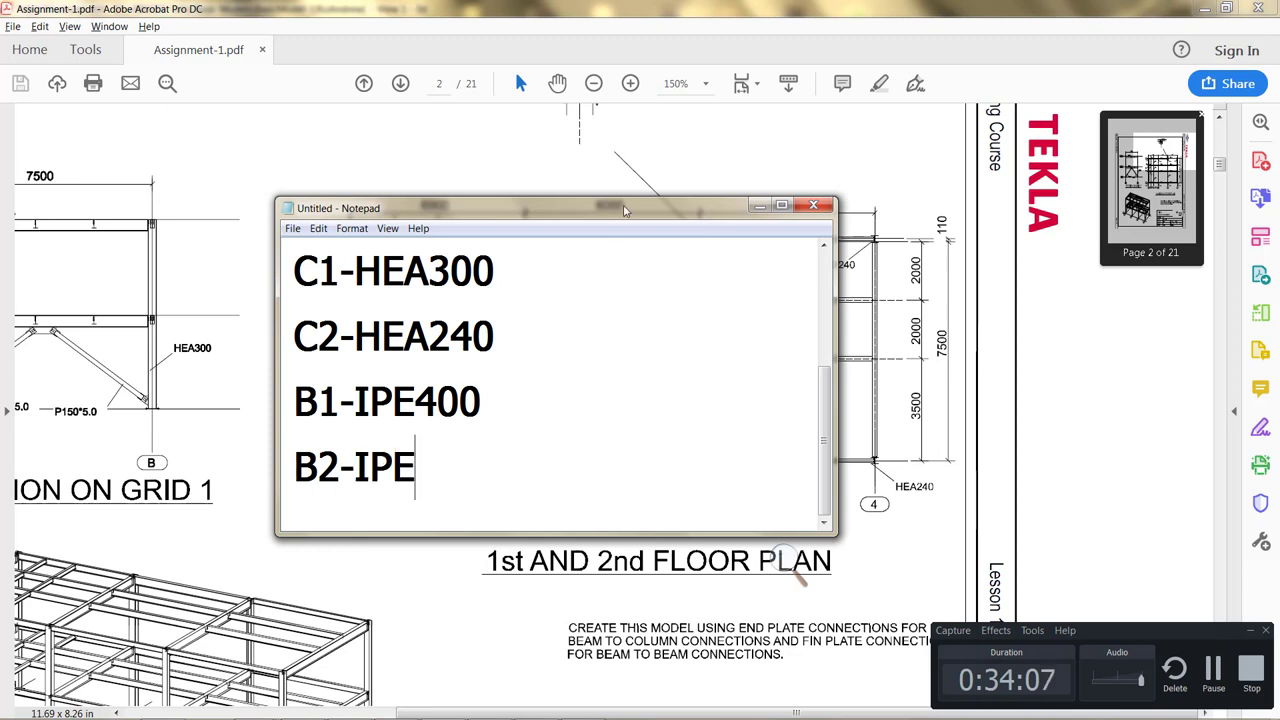
pyautogui.moveTo(624, 210); pyautogui.dragTo(327, 145)
pyautogui.write('300')
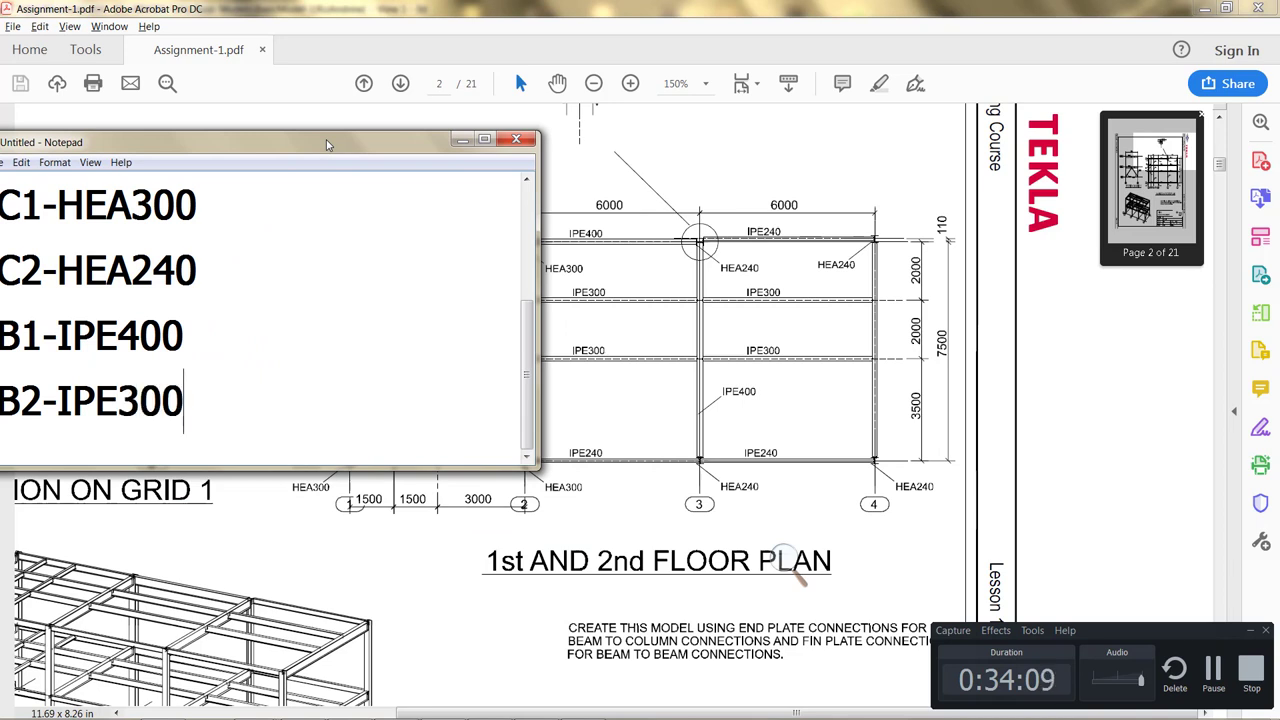
# Reposition the Notepad window over the drawing and add the line B3-IPE240 to the list
pyautogui.press('Return')
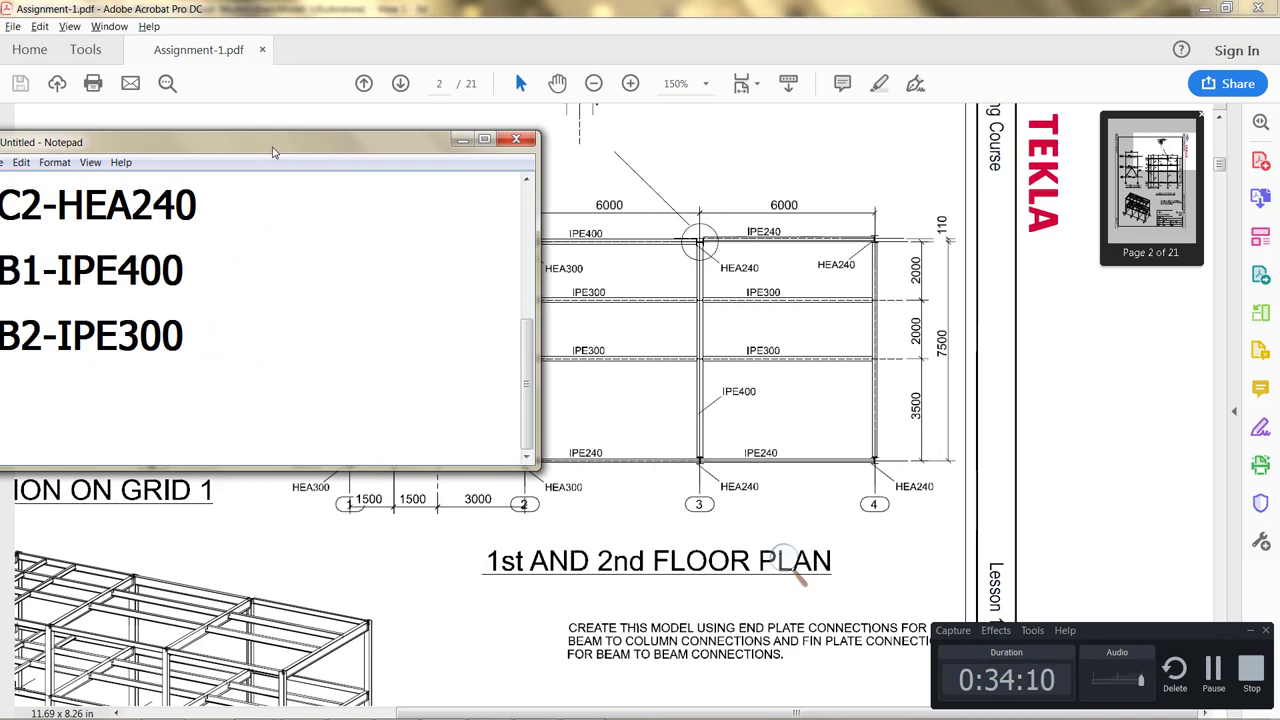
pyautogui.moveTo(272, 150); pyautogui.dragTo(357, 127)
pyautogui.write('V')
pyautogui.press('BackSpace')
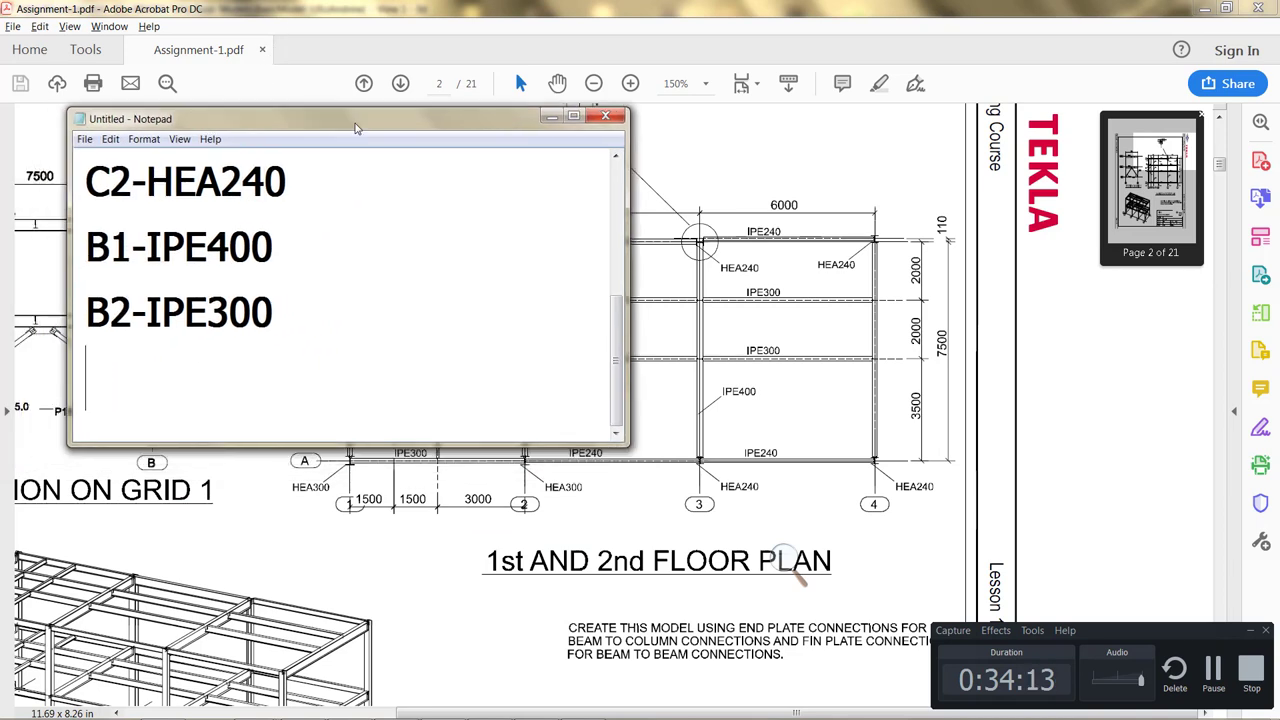
pyautogui.write('B3-')
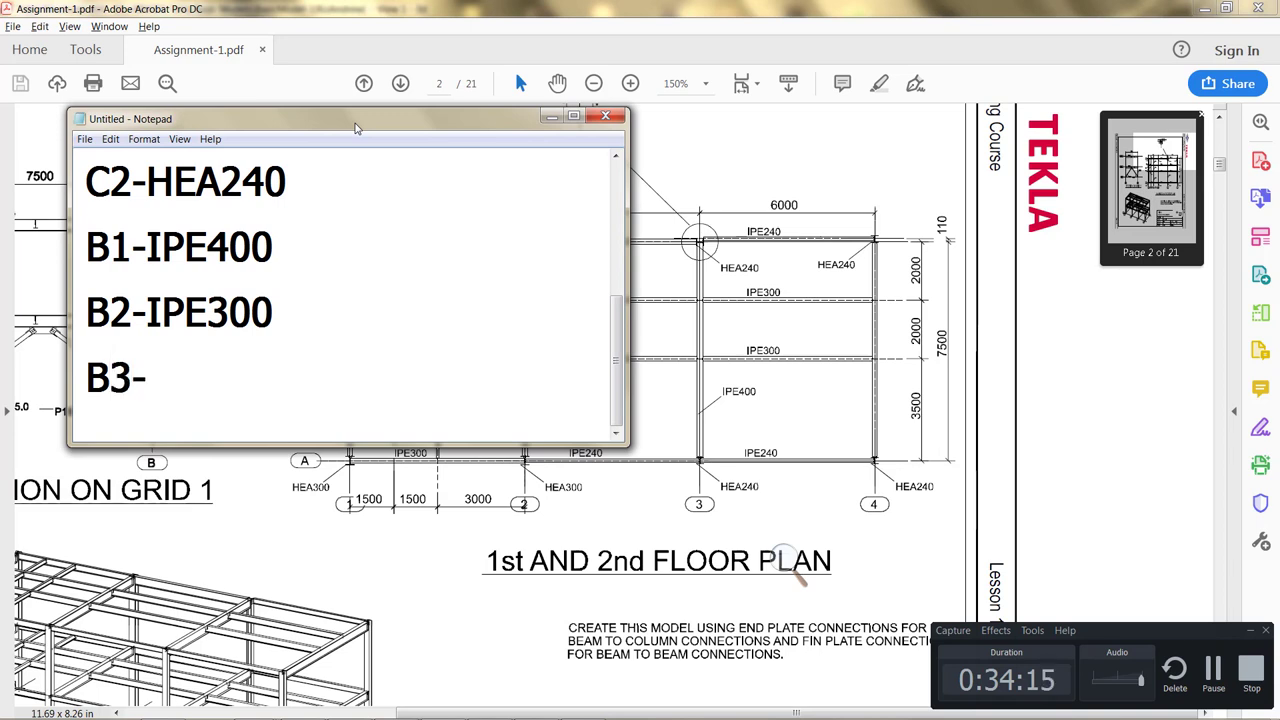
pyautogui.press('BackSpace')
pyautogui.write('-IPE240')
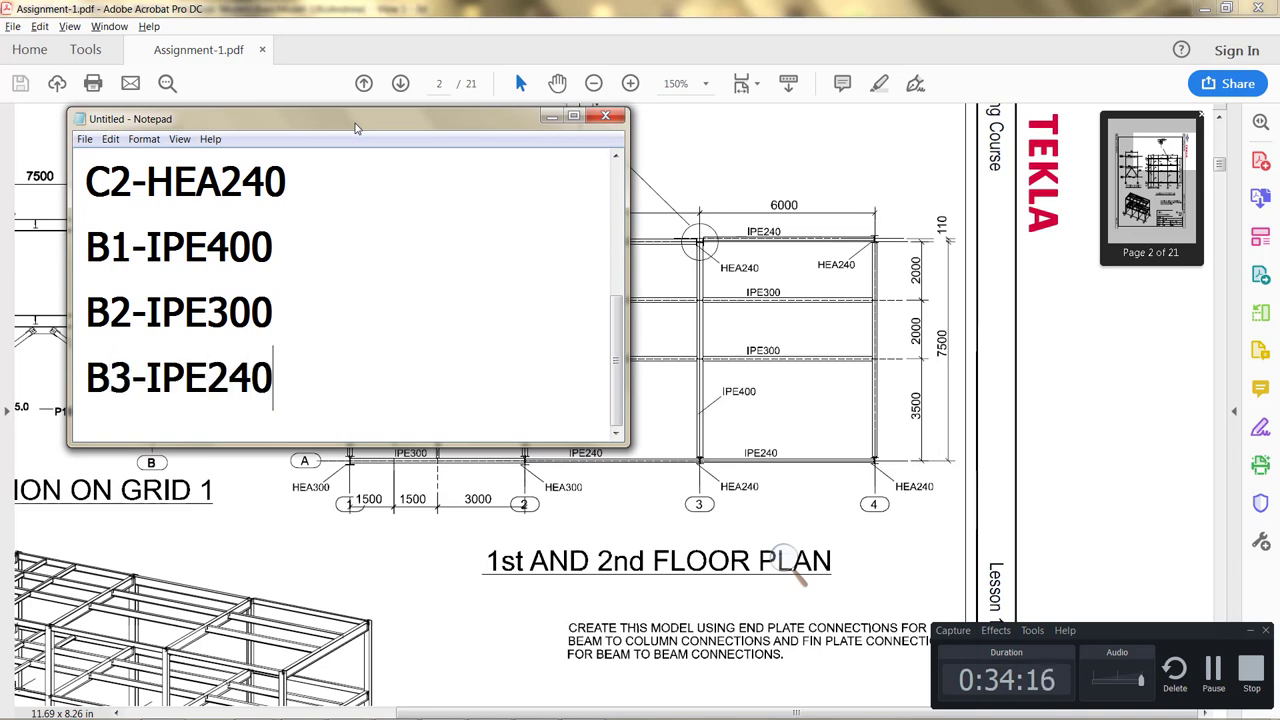
# Add the line B4-IPE200 to the Notepad list and select all of its text
pyautogui.press('Return')
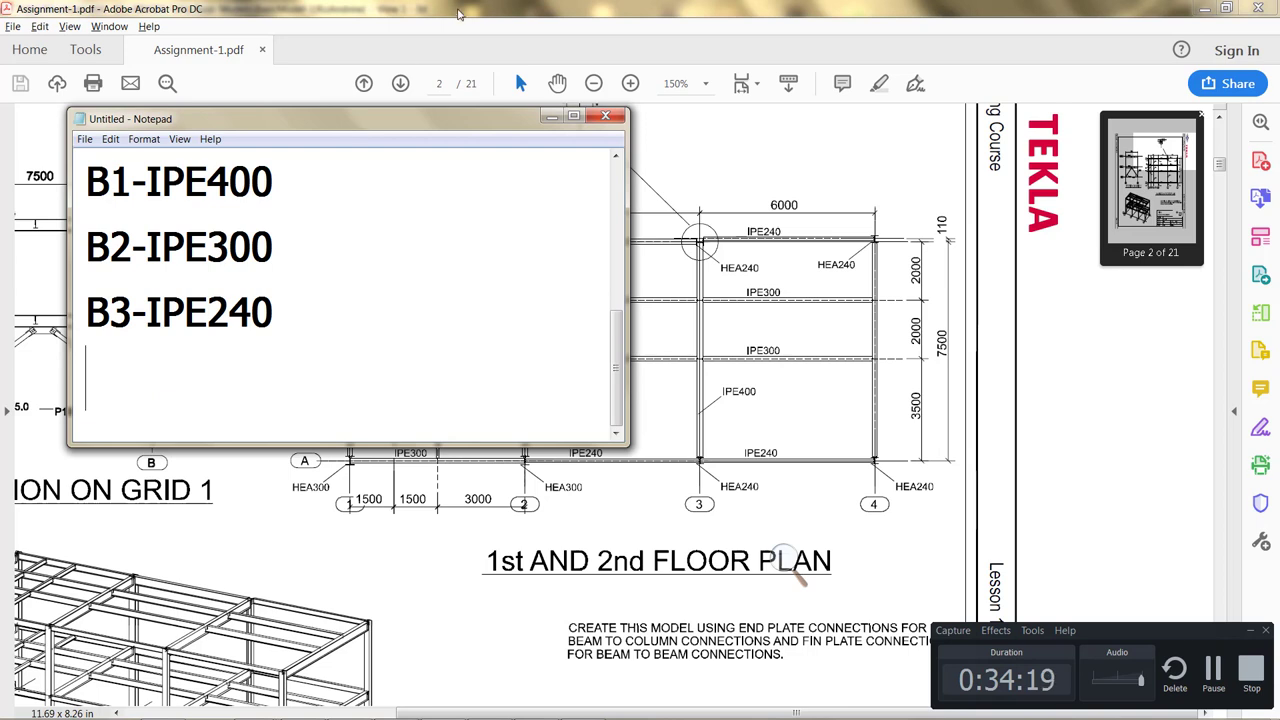
pyautogui.write('V')
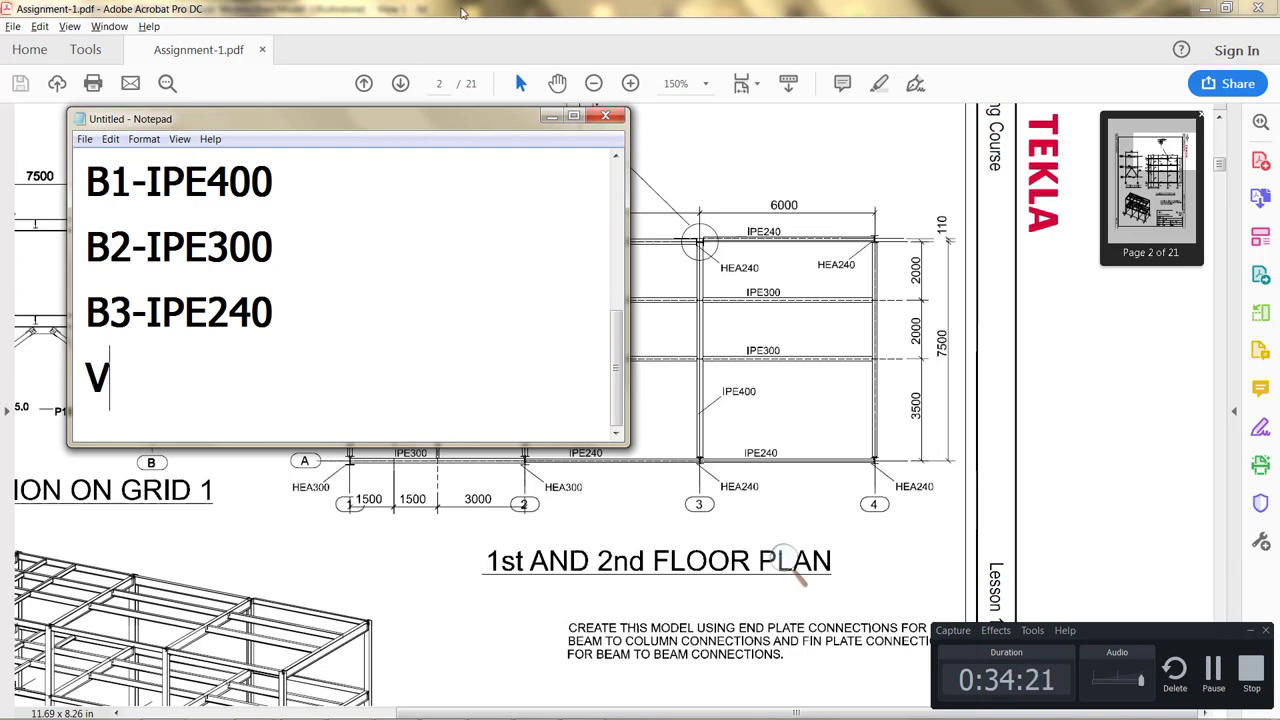
pyautogui.press('BackSpace')
pyautogui.write('B4-IPE')
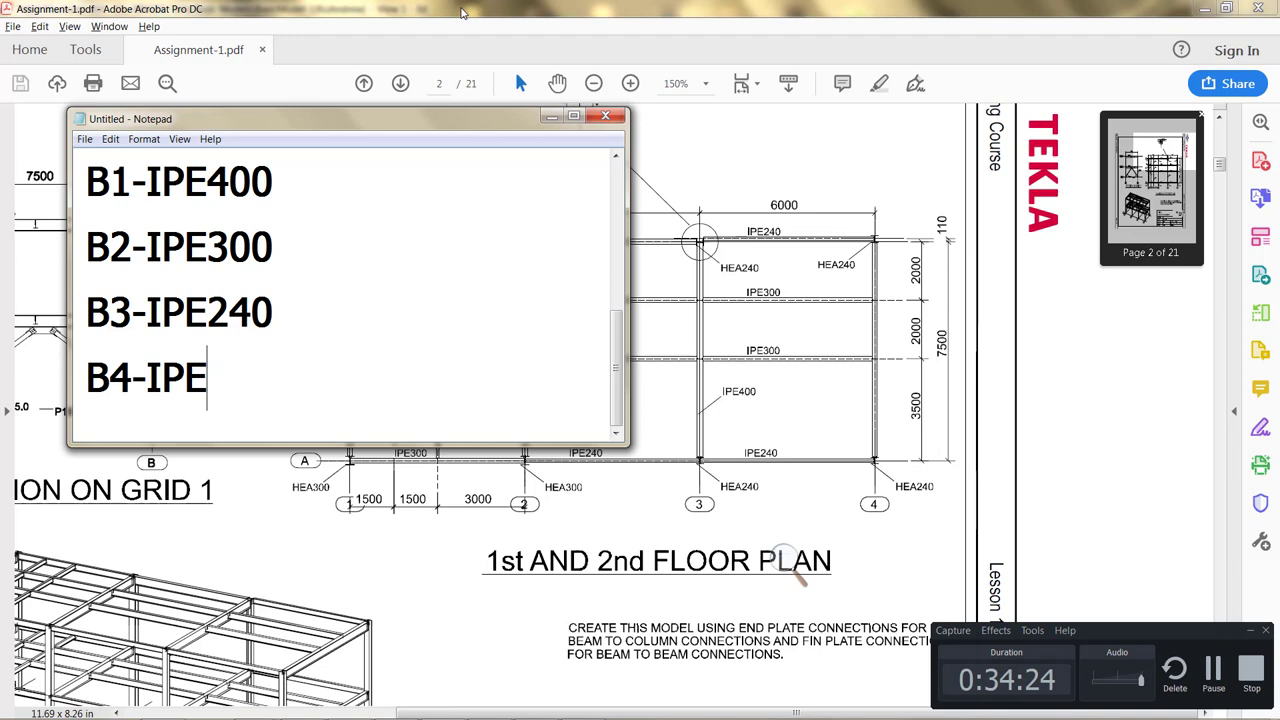
pyautogui.write('200')
pyautogui.hotkey('ctrl', 'a')
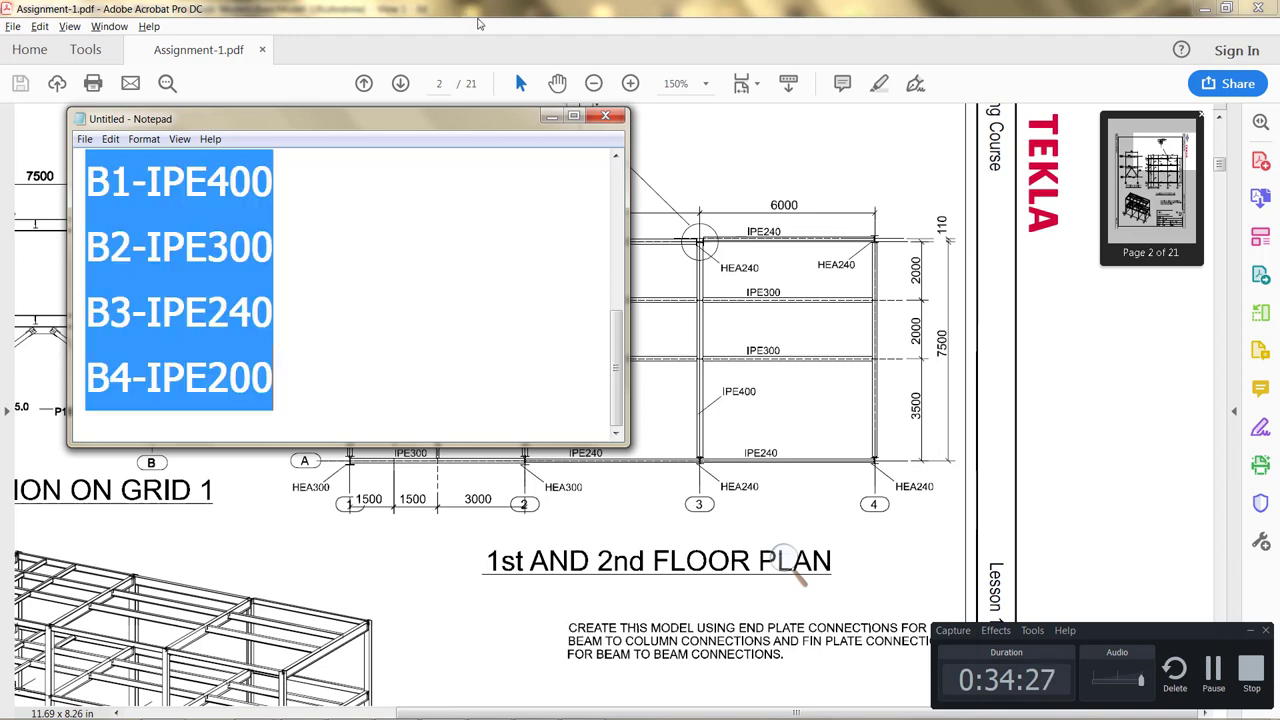
# Copy the entire Notepad list and send it as a message to the BIM 201 Tekla Basic Course conversation in Remind
pyautogui.scroll(2, 463, 12)
pyautogui.rightClick(272, 234)
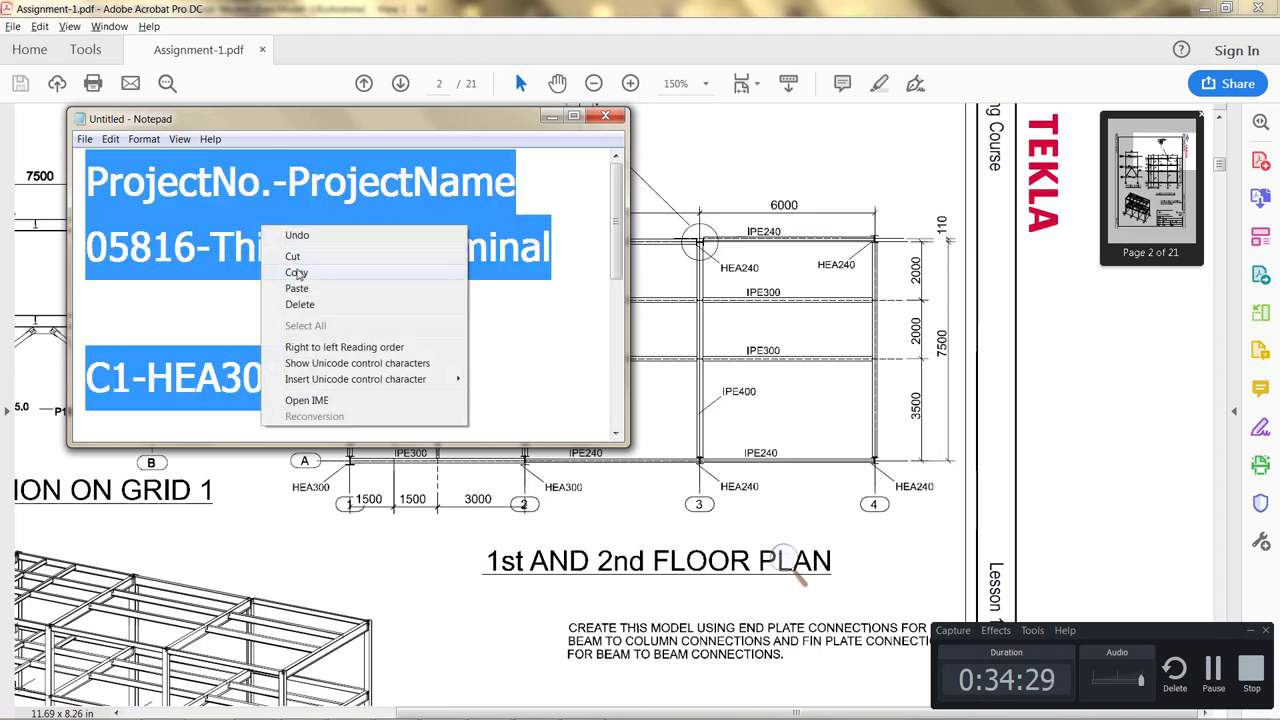
pyautogui.click(296, 272)
pyautogui.moveTo(200, 706)
pyautogui.moveTo(161, 706)
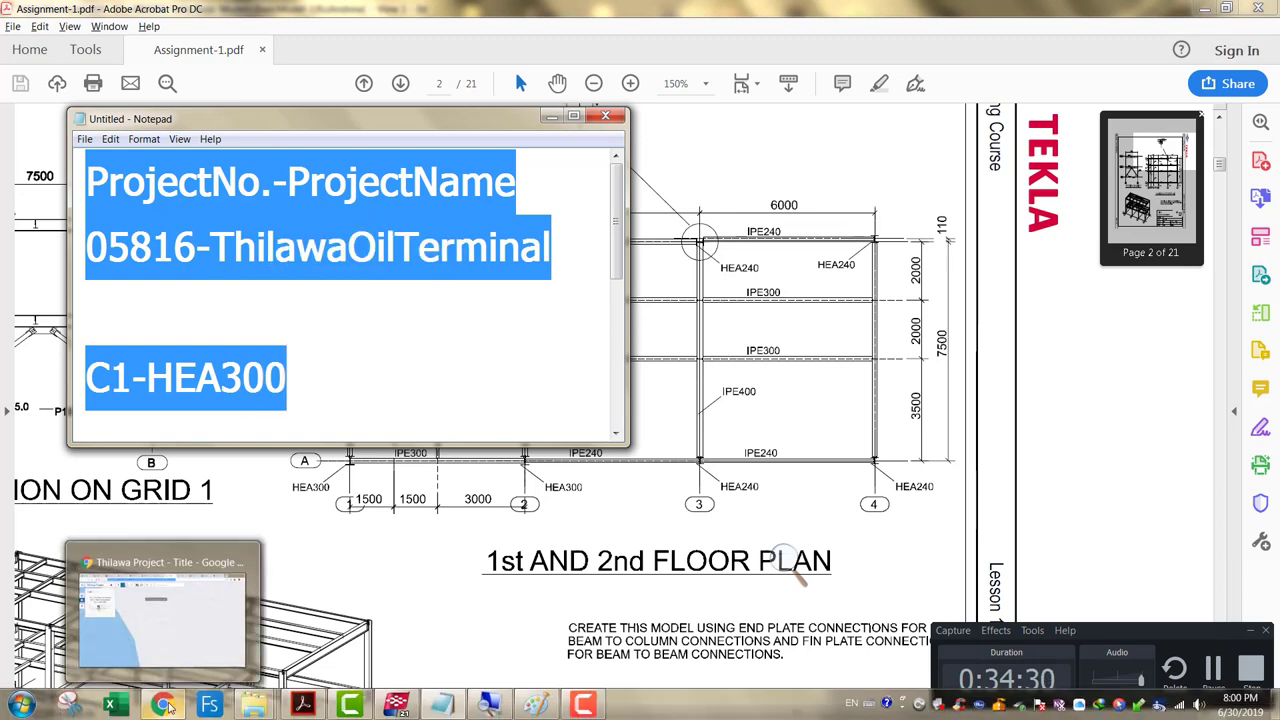
pyautogui.scroll(-2, 161, 706)
pyautogui.click(160, 610)
pyautogui.click(232, 13)
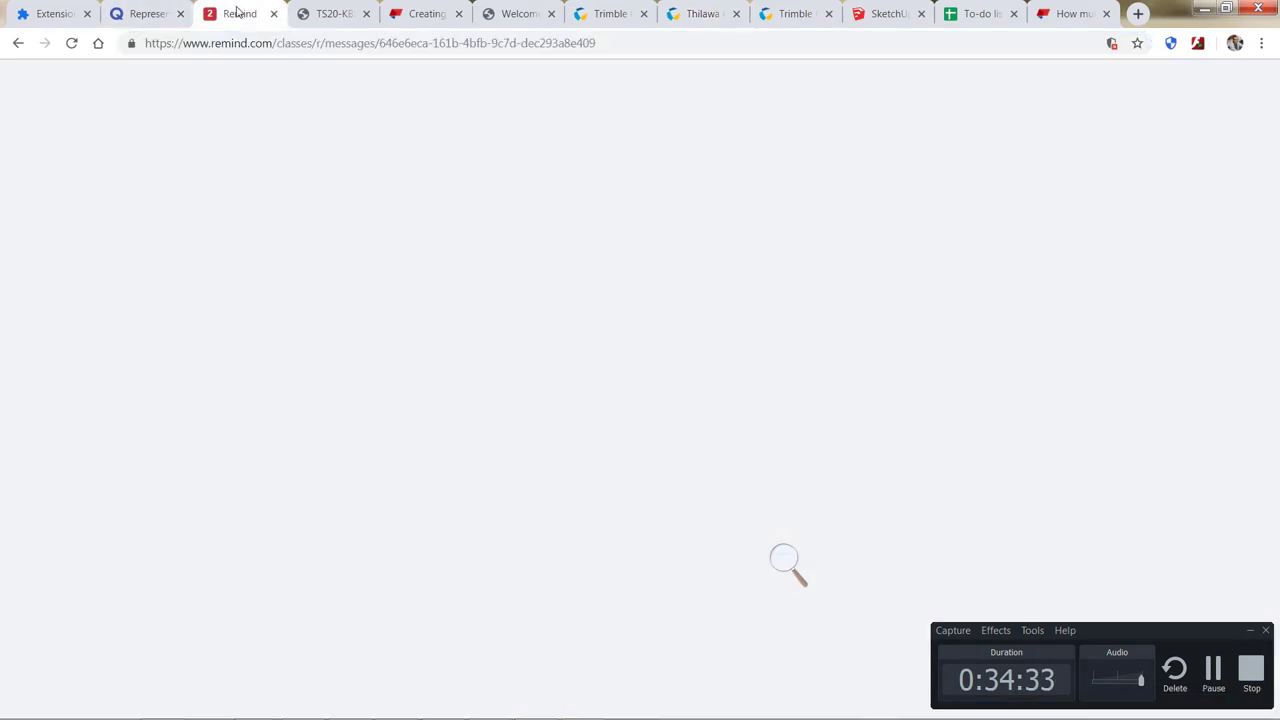
pyautogui.hotkey('ctrl', 'v')
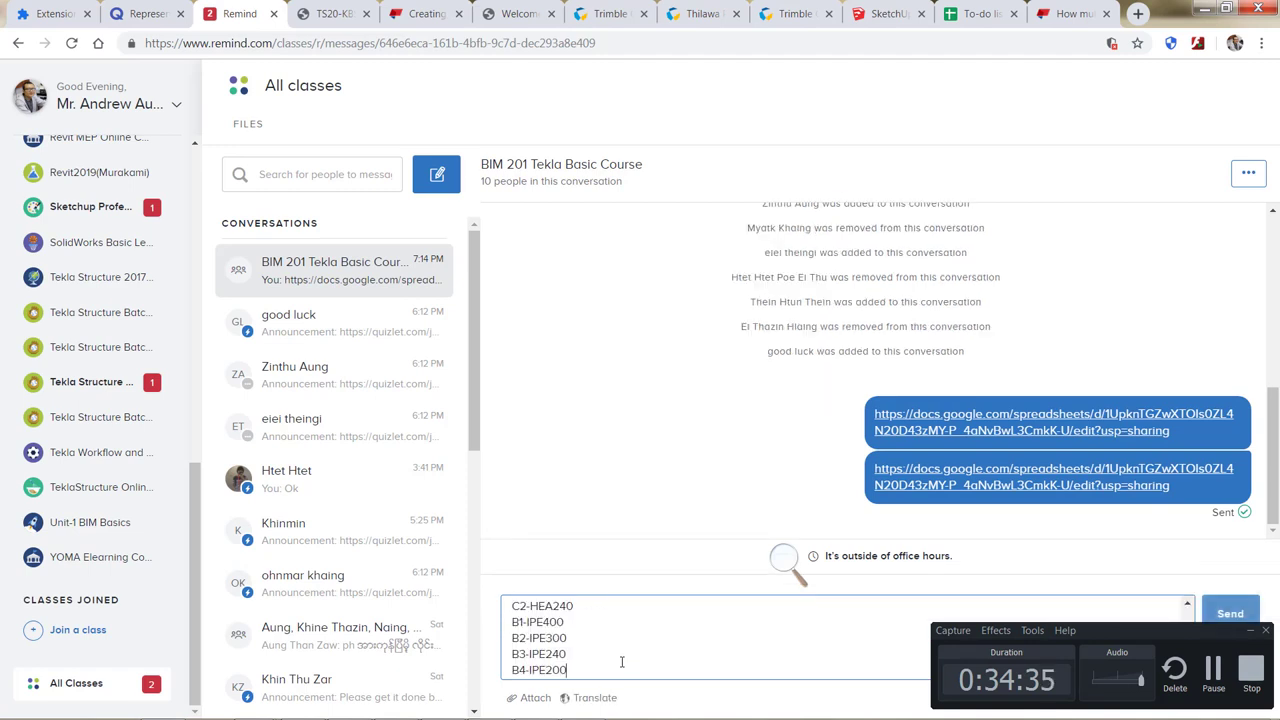
pyautogui.click(1228, 616)
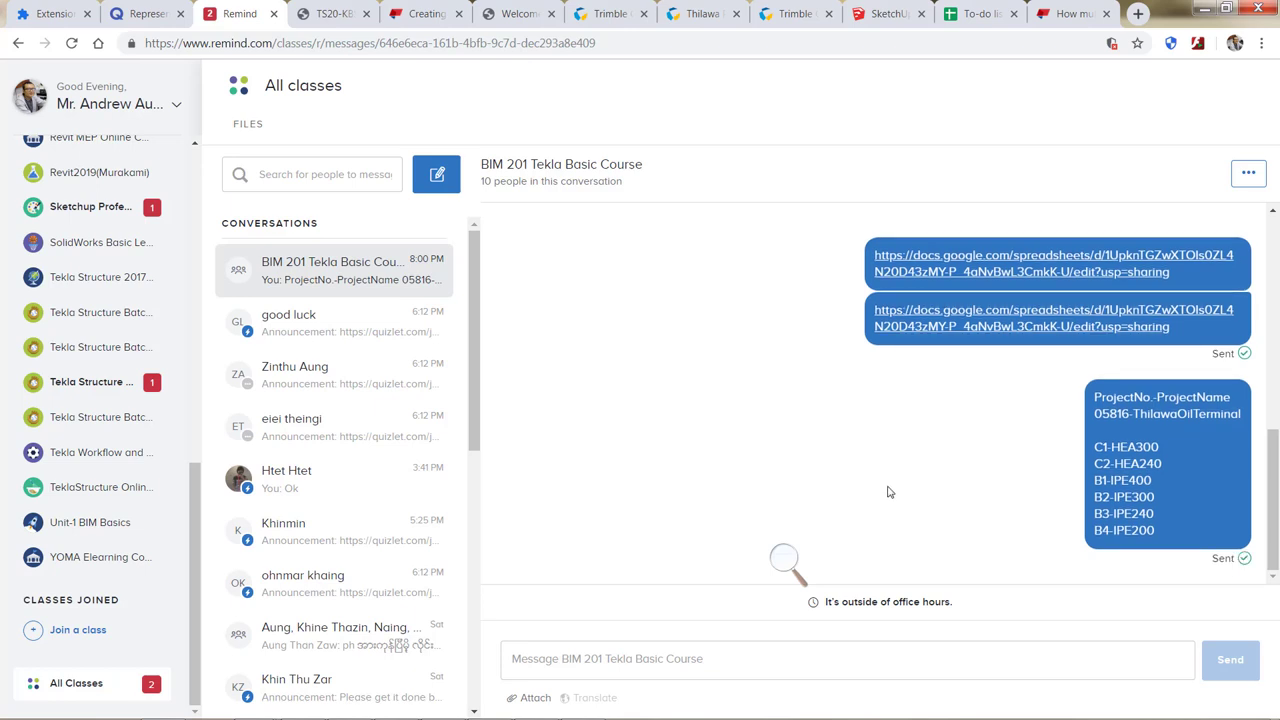
# Locate Drawing only.jpg in File Explorer, copy the Assignment-1_Simple Structure folder's path, and return to the Remind conversation
pyautogui.moveTo(370, 710)
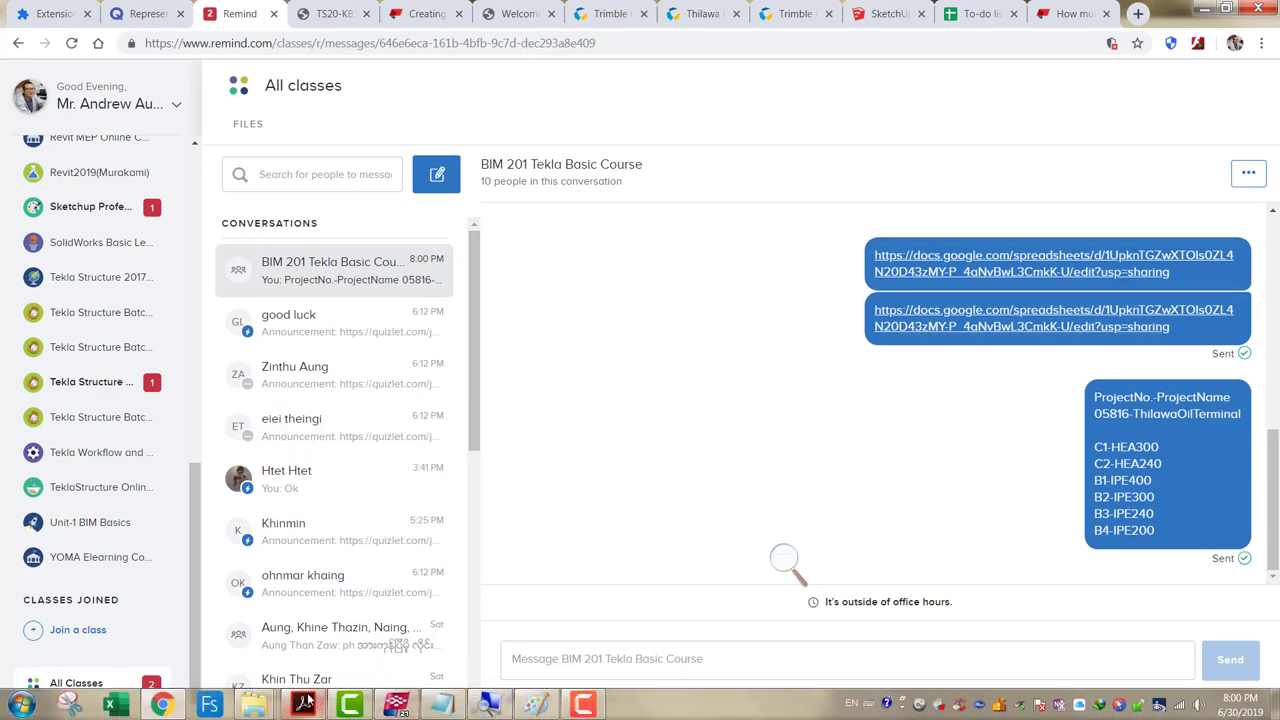
pyautogui.moveTo(254, 705)
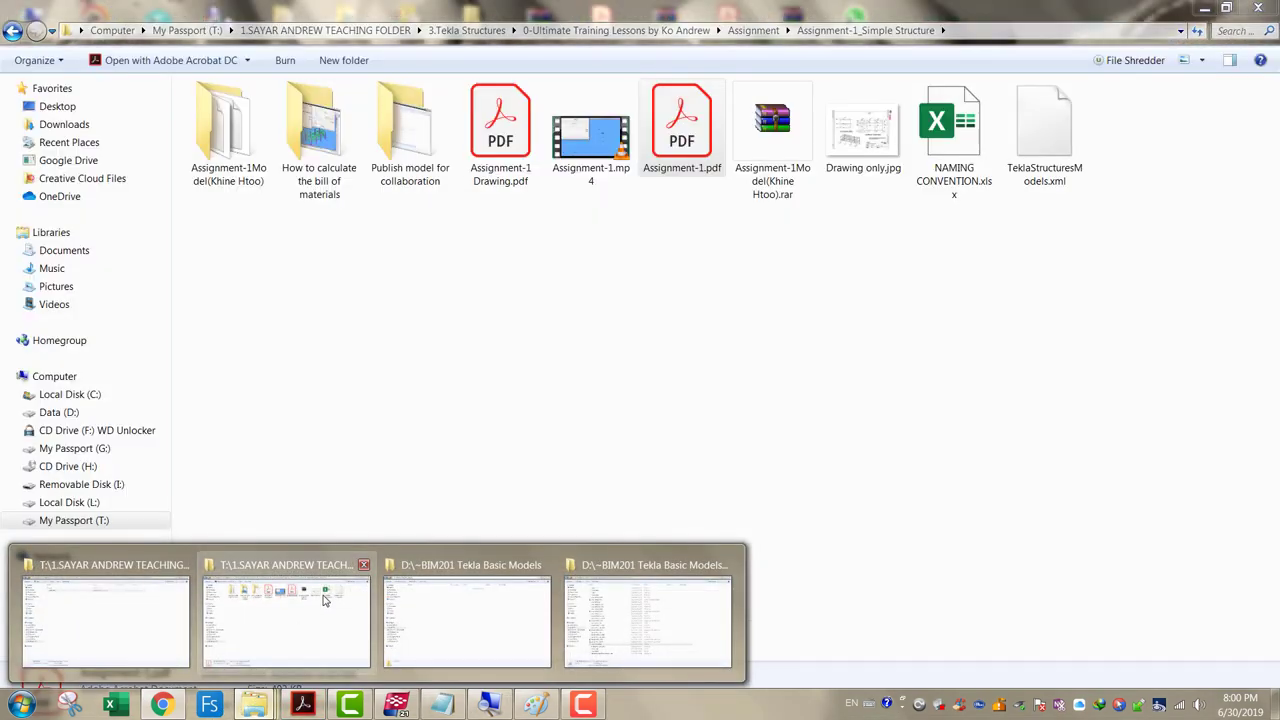
pyautogui.click(324, 598)
pyautogui.click(863, 130)
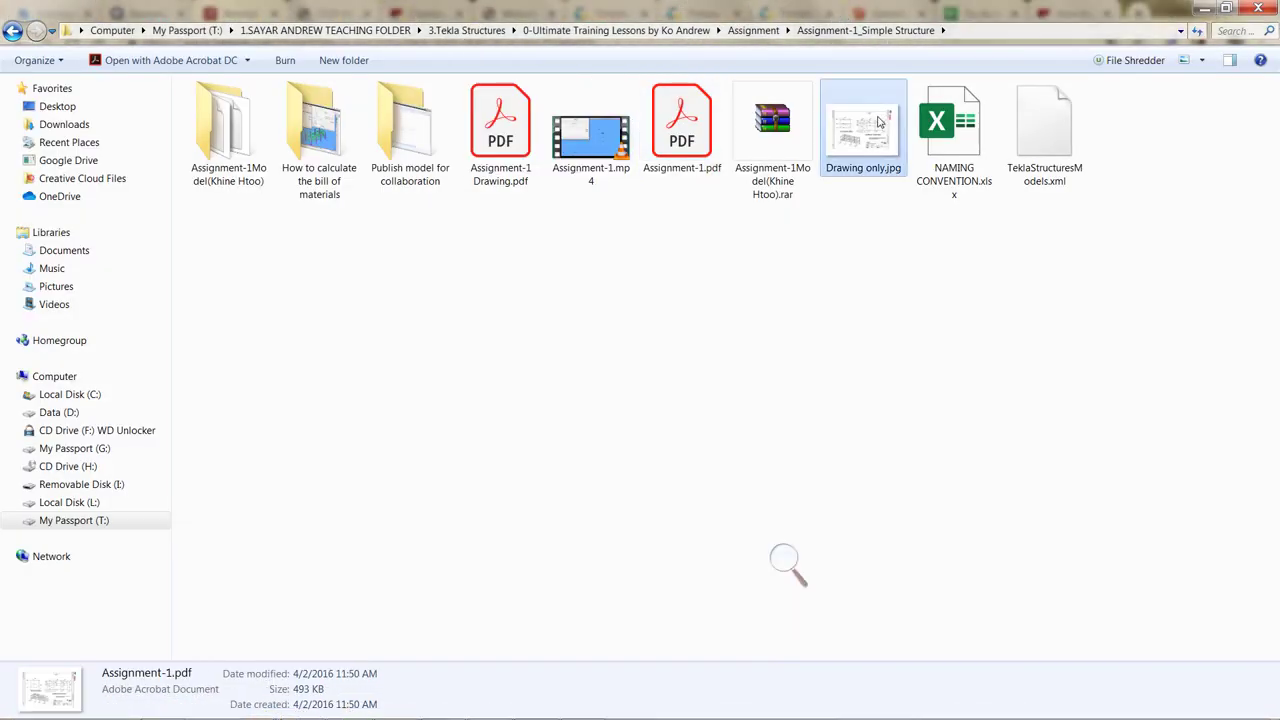
pyautogui.click(1062, 40)
pyautogui.hotkey('alt', 'Tab')
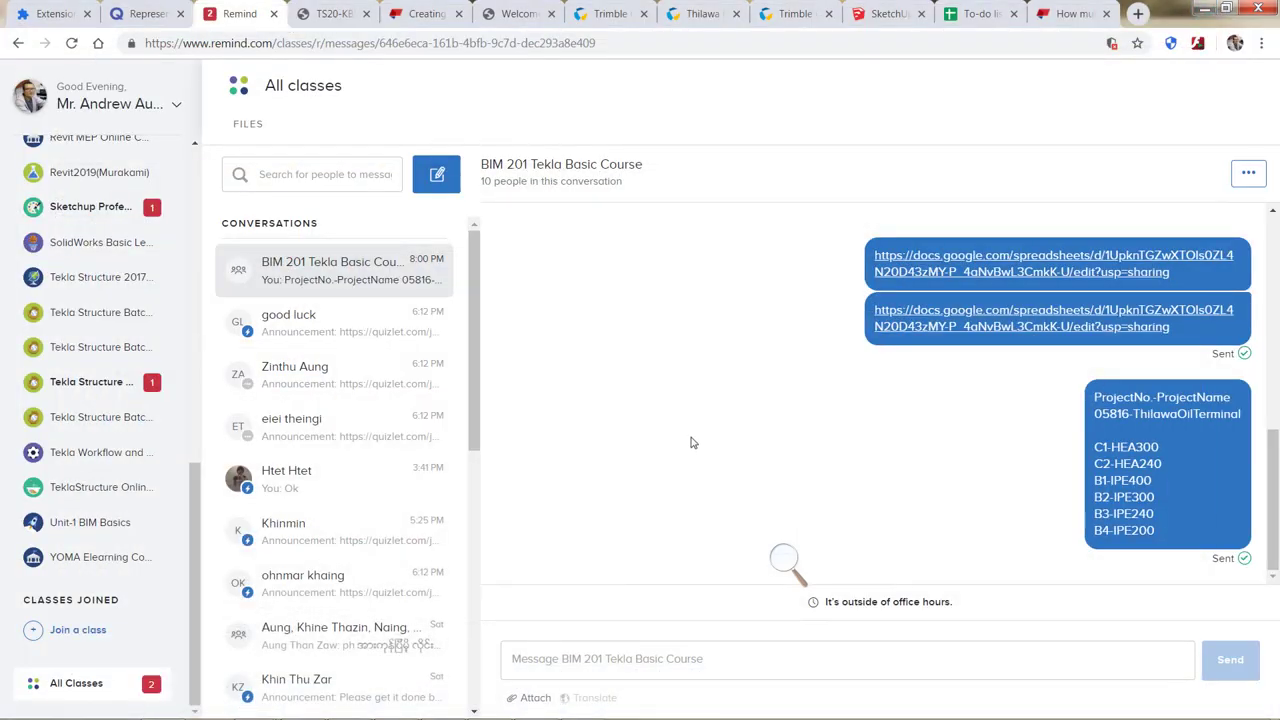
# Send Drawing only.jpg and Assignment-1 Drawing.pdf from the Assignment-1_Simple Structure folder as attachments to the course conversation
pyautogui.click(750, 344)
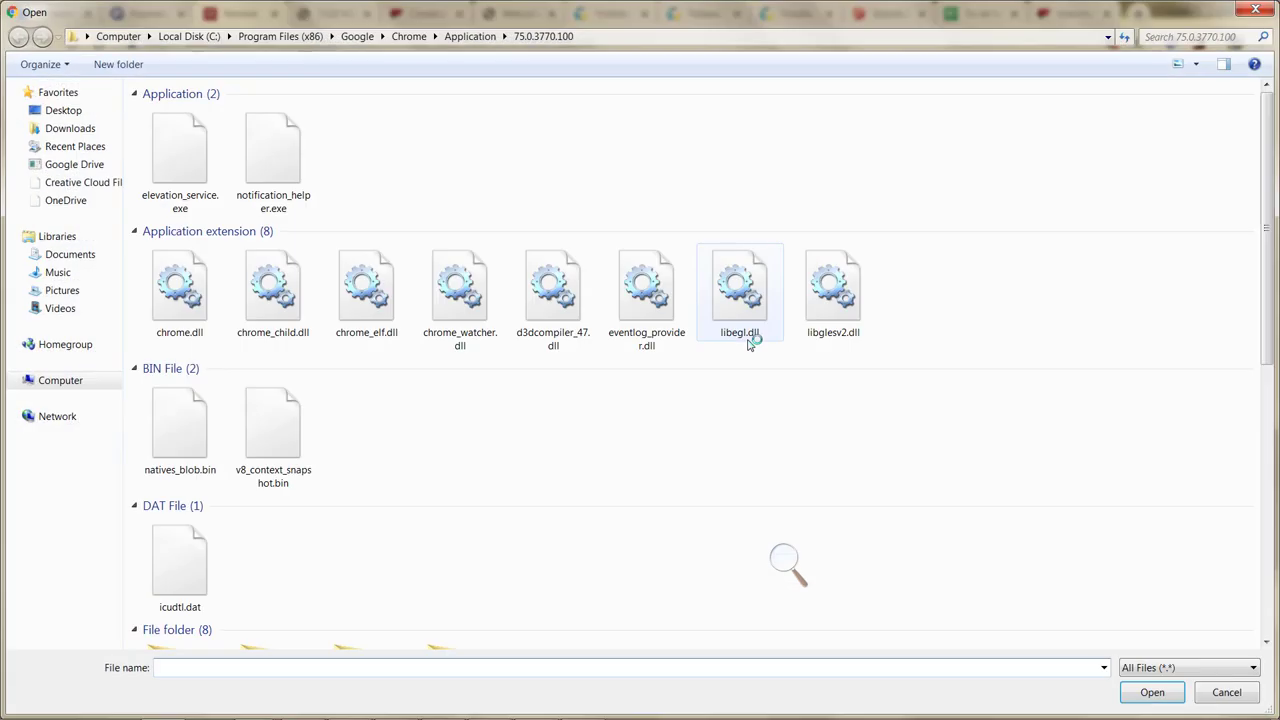
pyautogui.click(655, 37)
pyautogui.hotkey('ctrl', 'v')
pyautogui.press('Return')
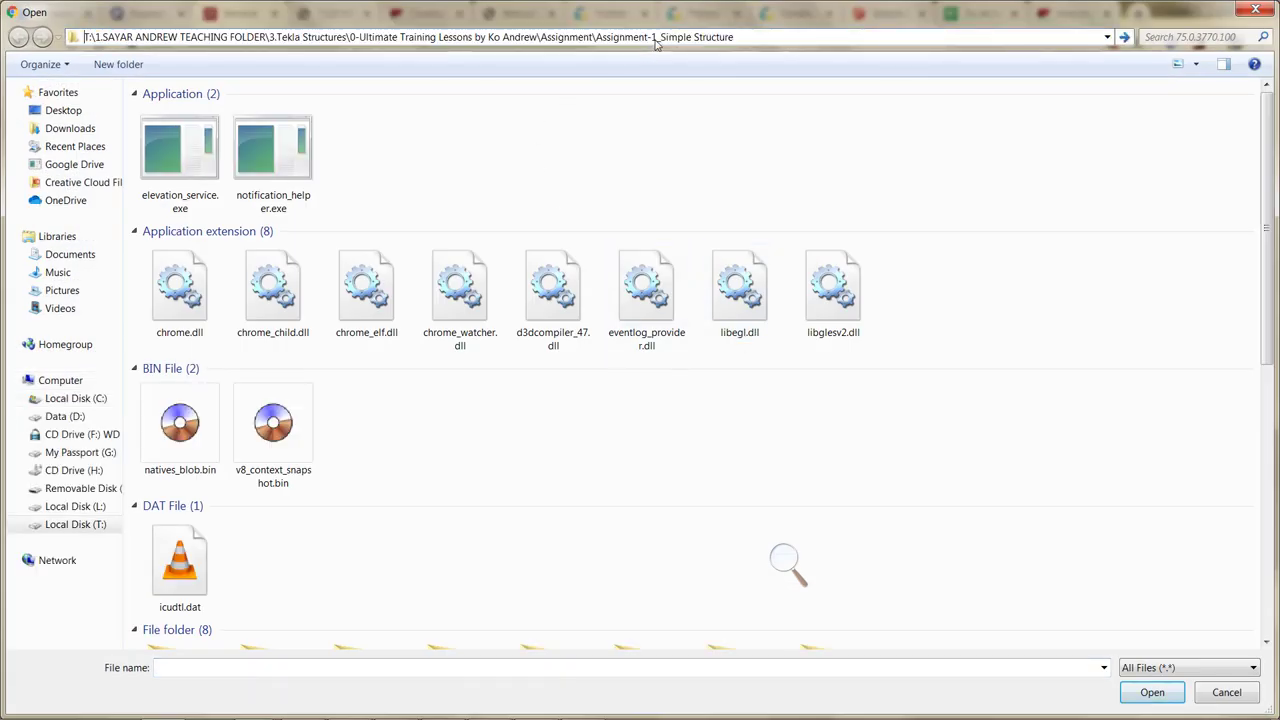
pyautogui.doubleClick(835, 165)
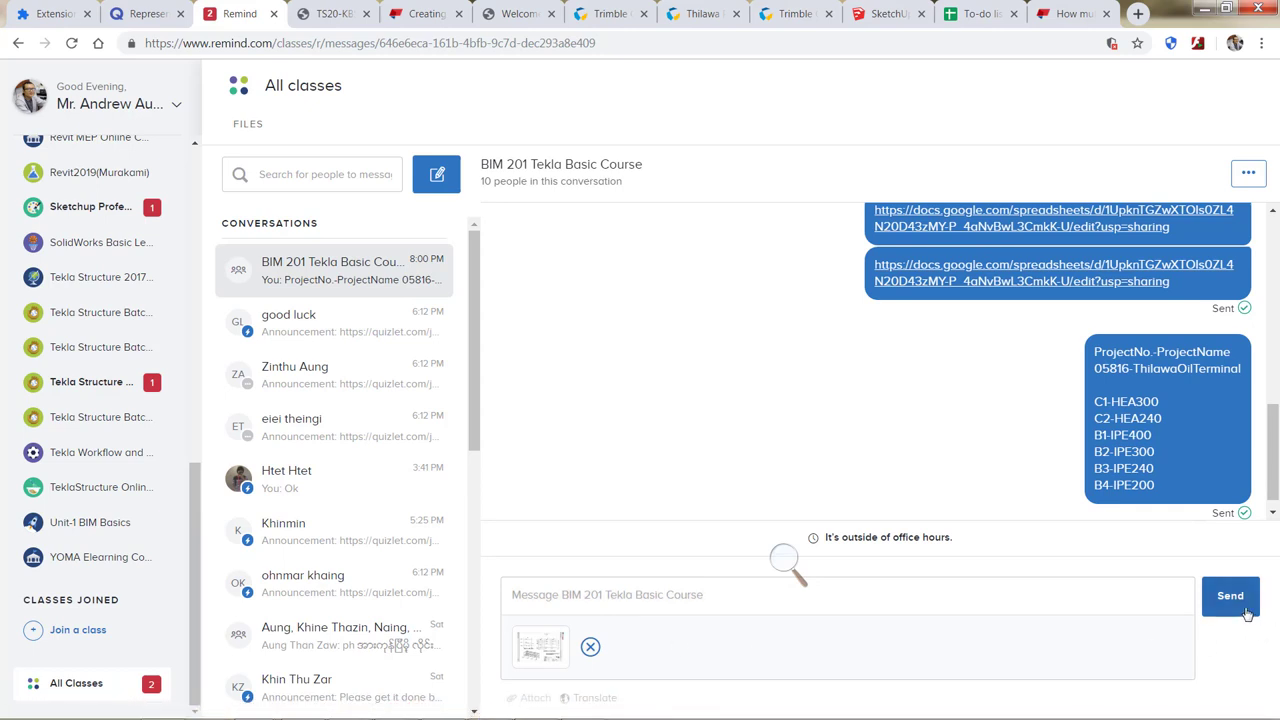
pyautogui.click(1240, 605)
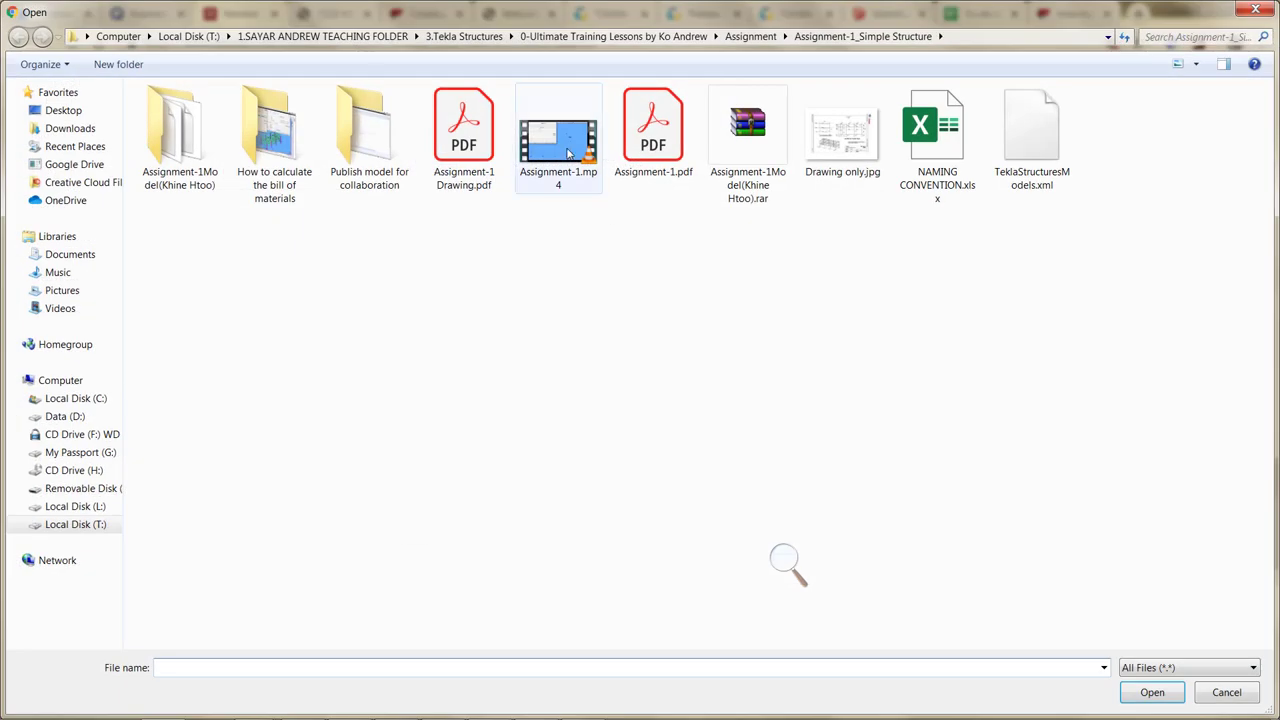
pyautogui.doubleClick(451, 158)
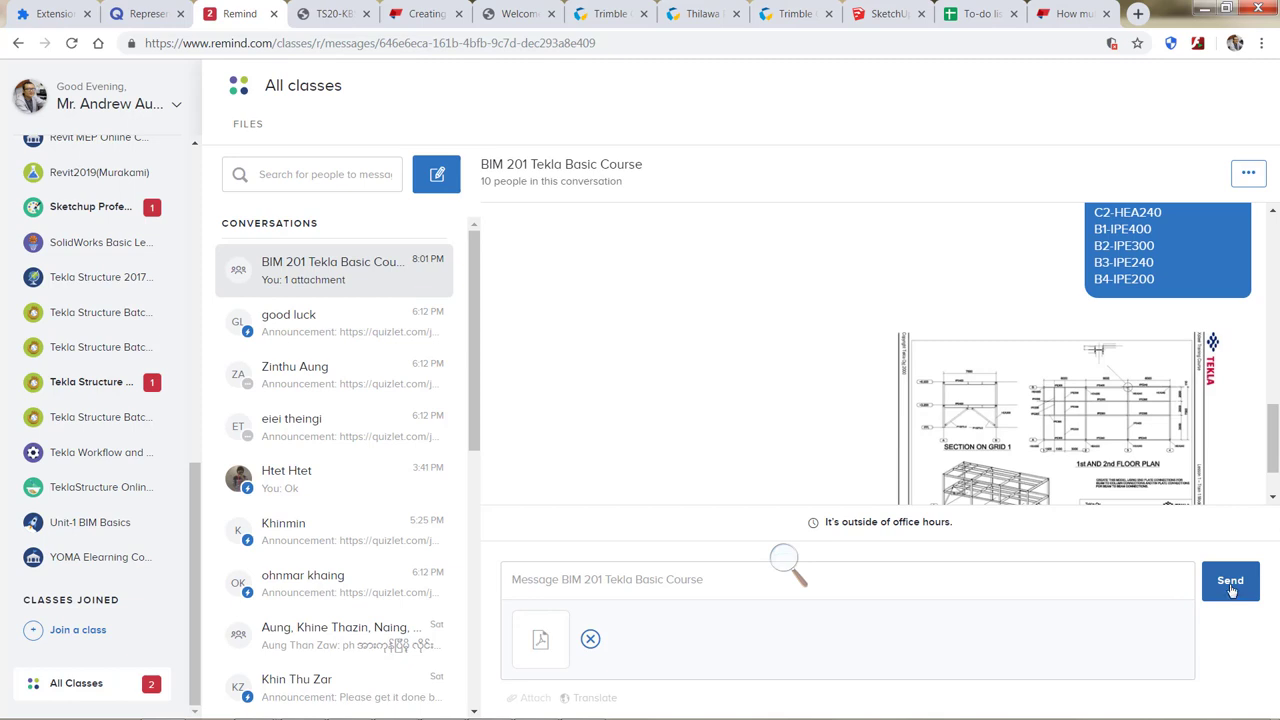
pyautogui.click(1229, 583)
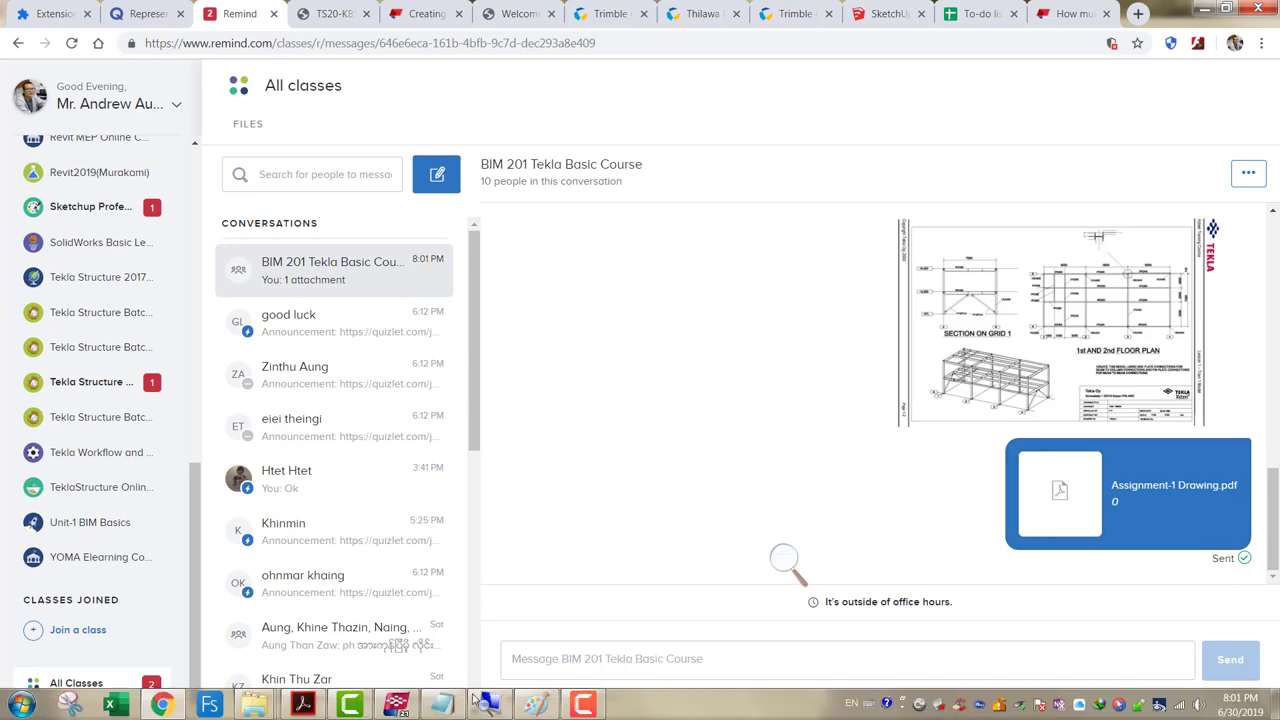
# Switch to Assignment-1.pdf in Acrobat and examine the bracing in the section on grid 1 and the floor plan on page 2
pyautogui.click(305, 705)
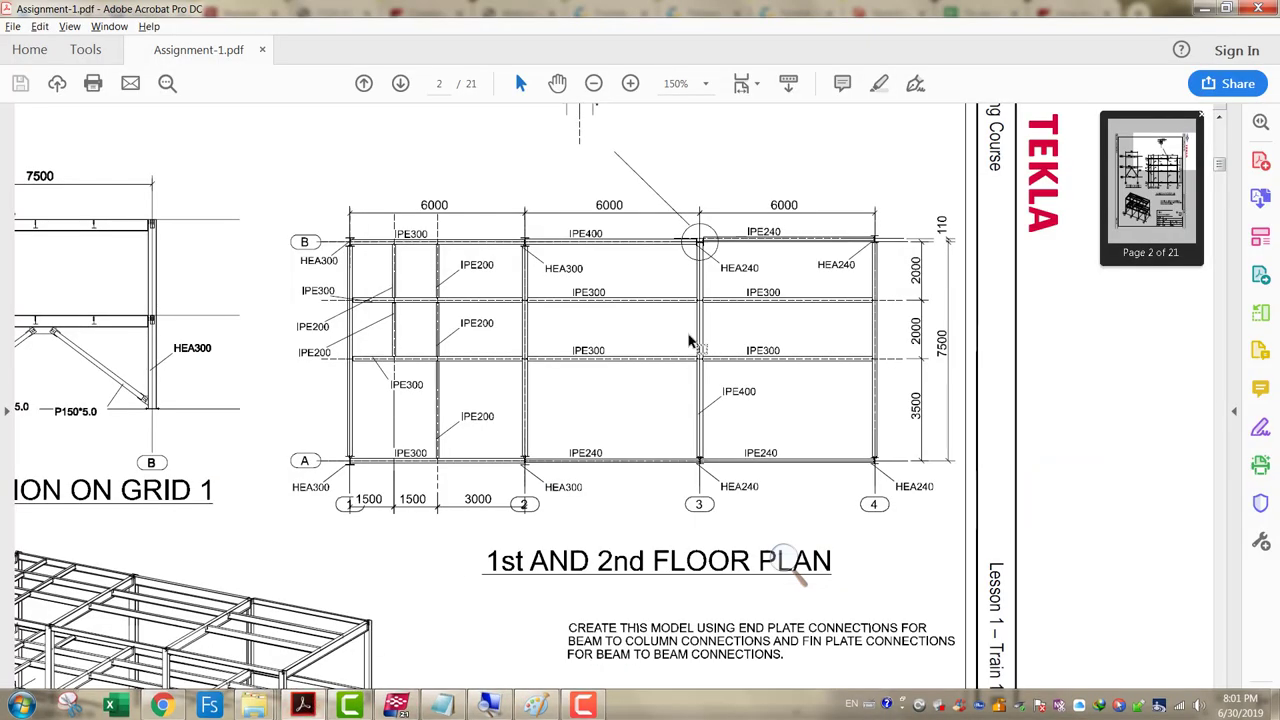
pyautogui.scroll(-3, 680, 365)
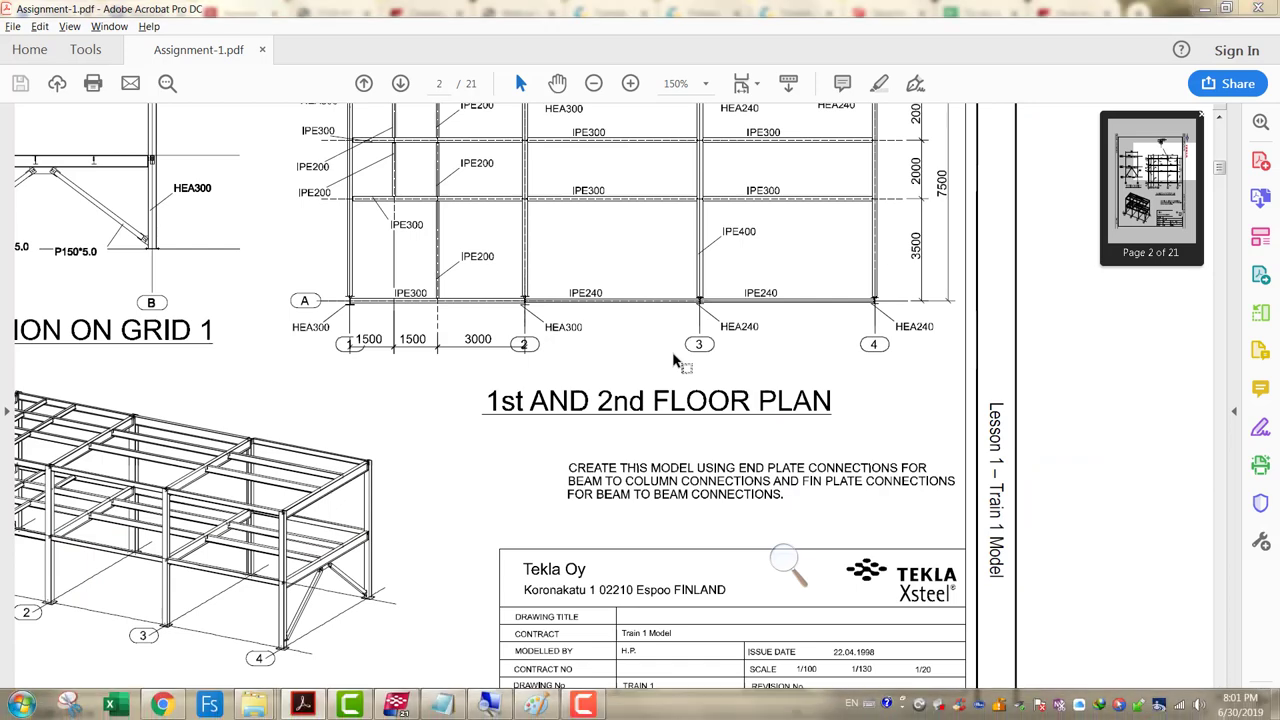
pyautogui.keyDown('ctrl'); pyautogui.scroll(-2, 640, 362); pyautogui.keyUp('ctrl')
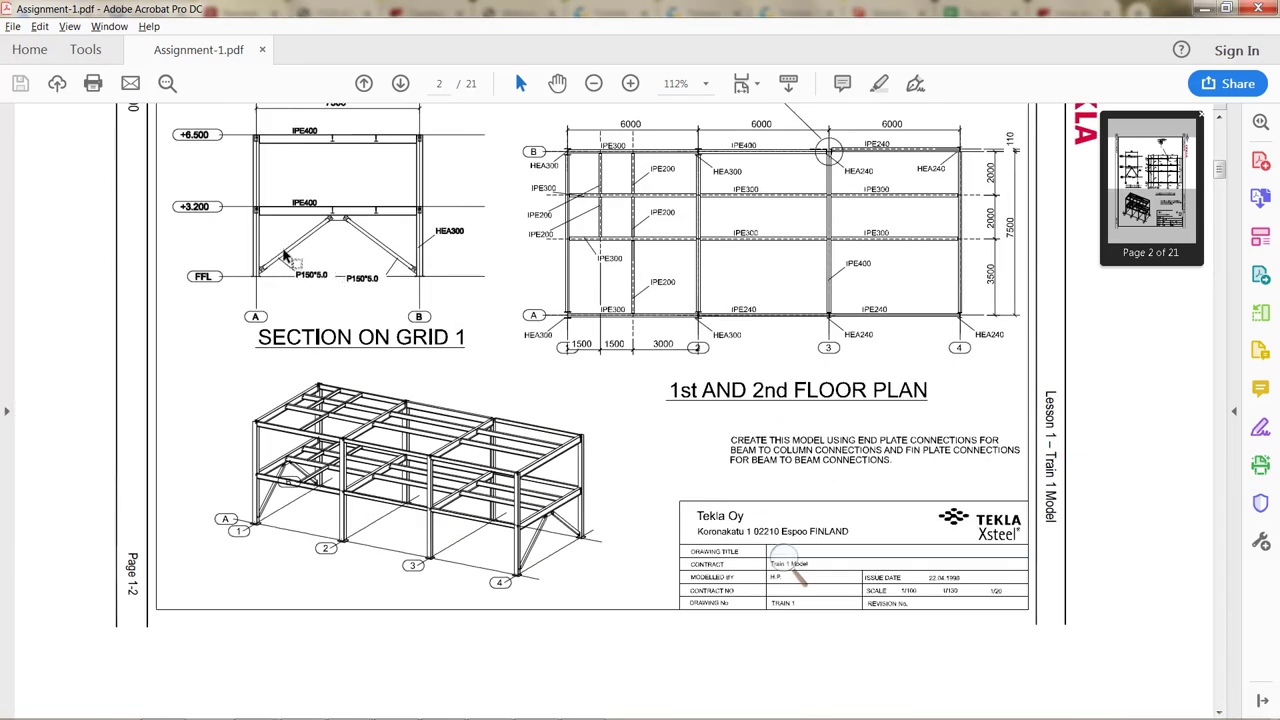
pyautogui.keyDown('ctrl'); pyautogui.scroll(2, 284, 252); pyautogui.keyUp('ctrl')
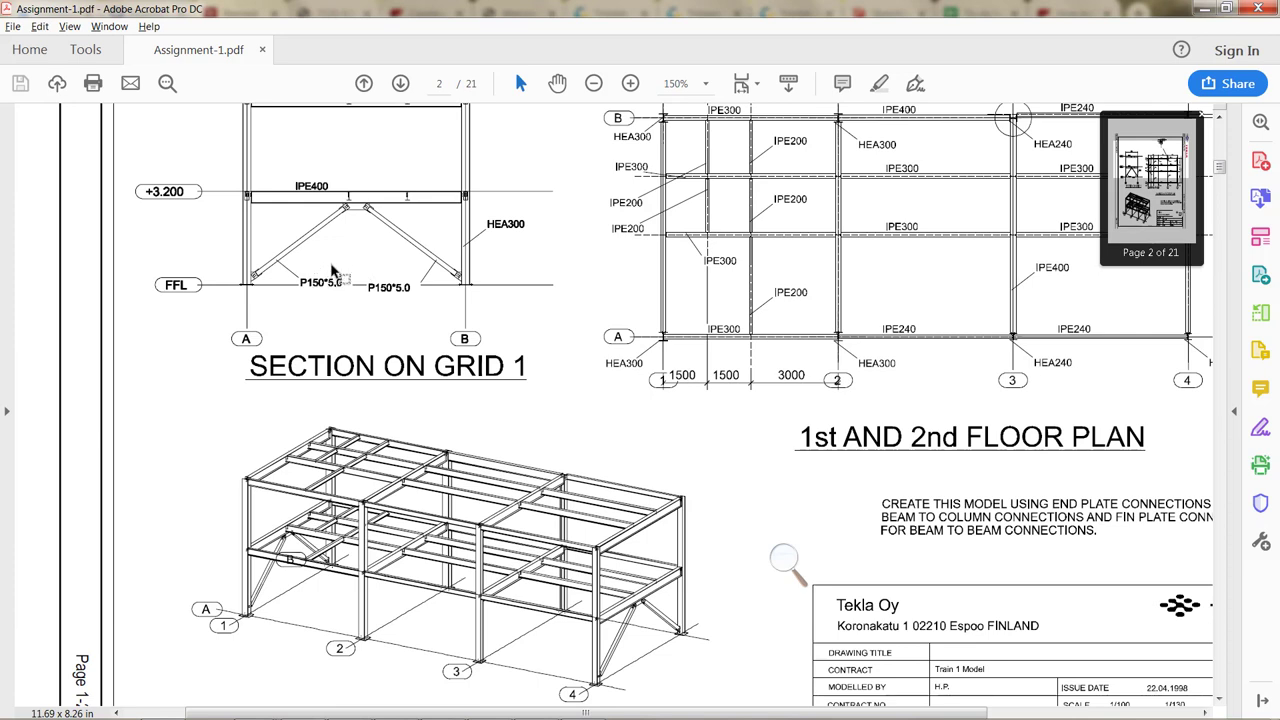
pyautogui.moveTo(433, 700)
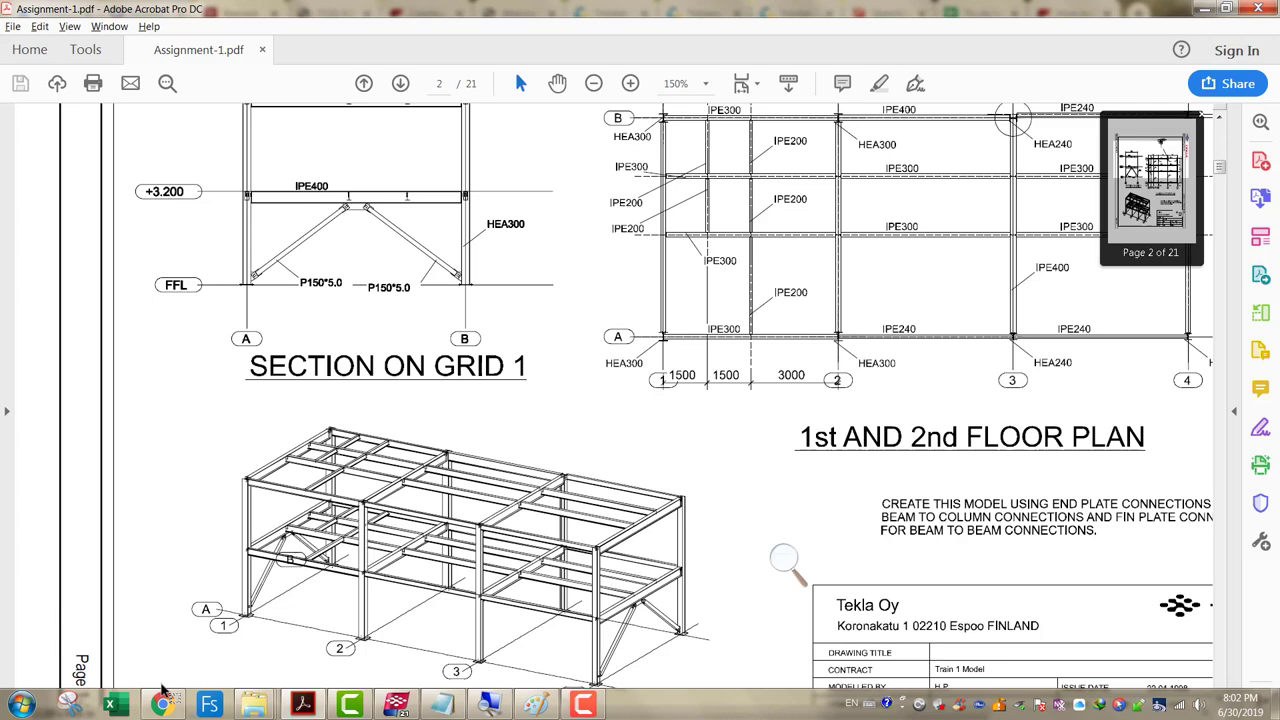
pyautogui.press('super')
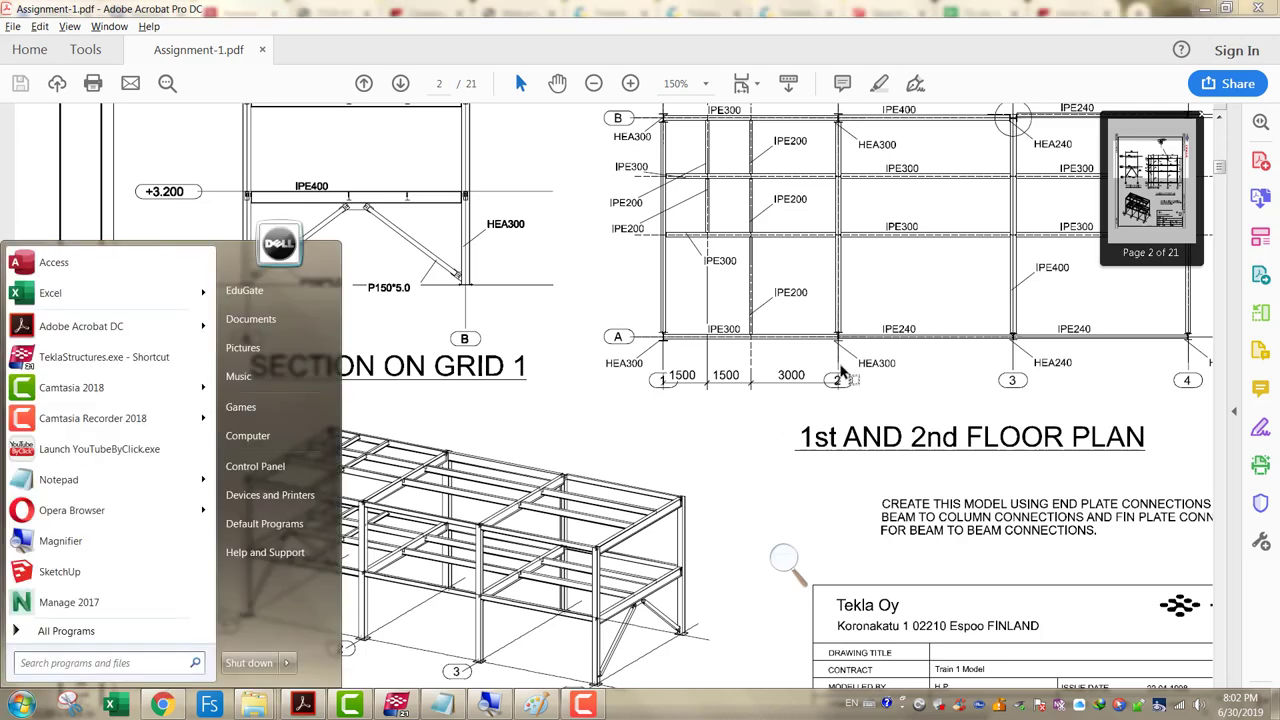
pyautogui.click(841, 368)
pyautogui.hotkey('ctrl', '0')
pyautogui.press('super')
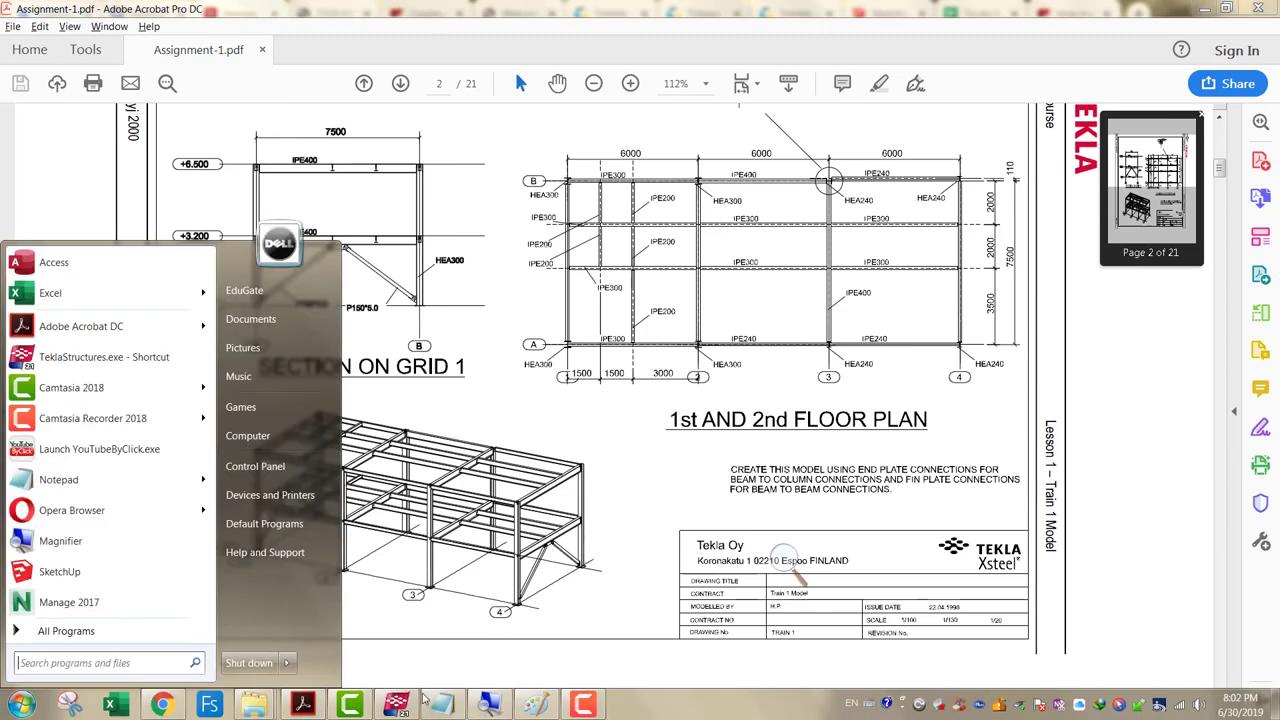
pyautogui.click(324, 706)
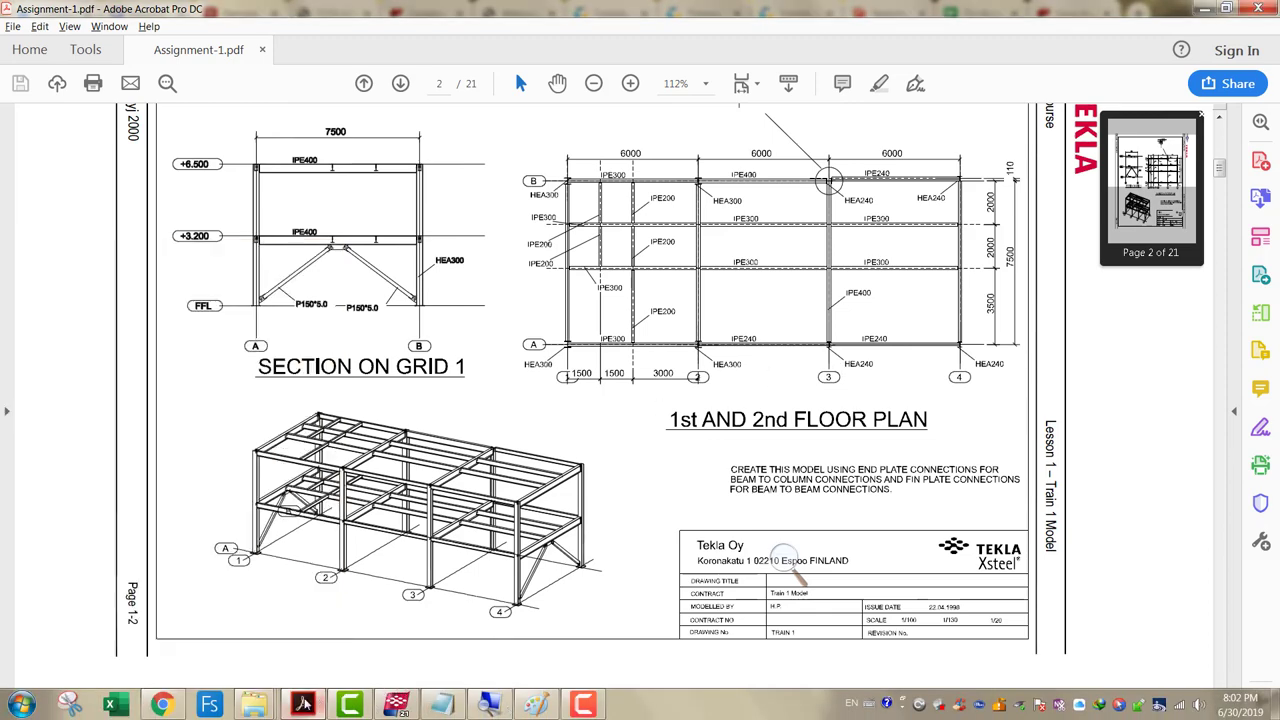
# Return to the Remind conversation and check the sent drawing image
pyautogui.click(161, 705)
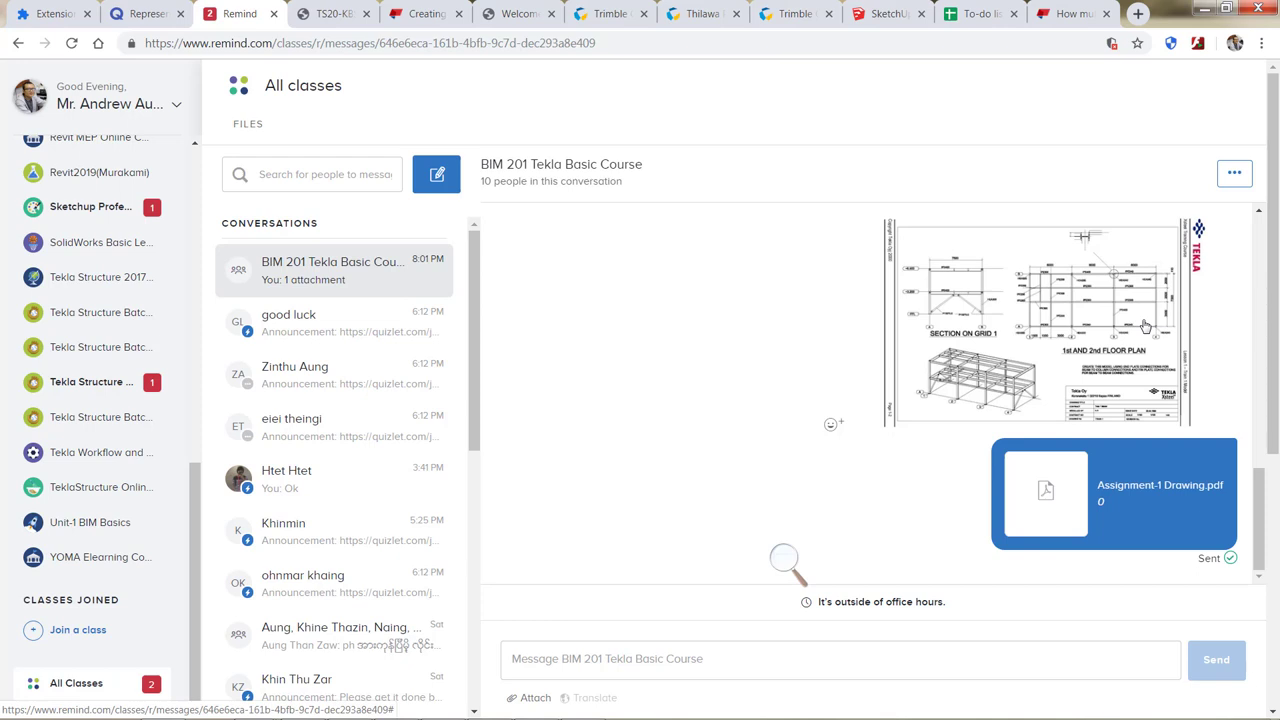
pyautogui.scroll(1, 1068, 347)
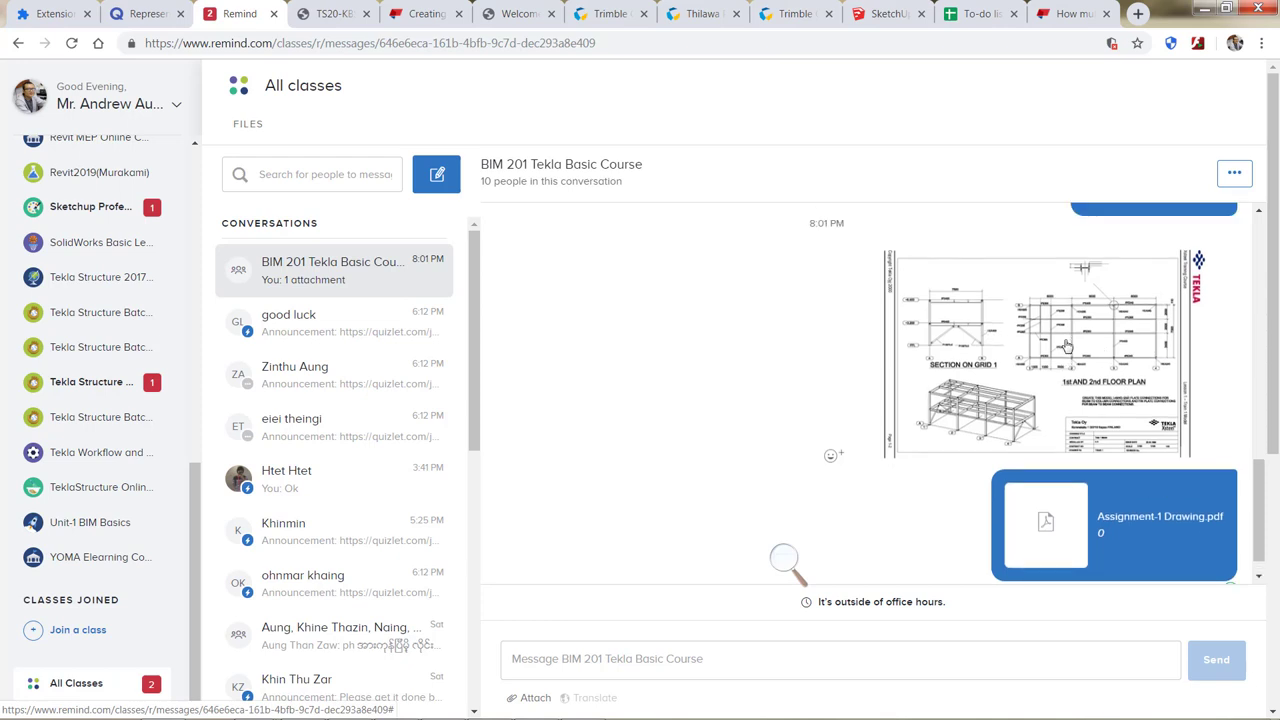